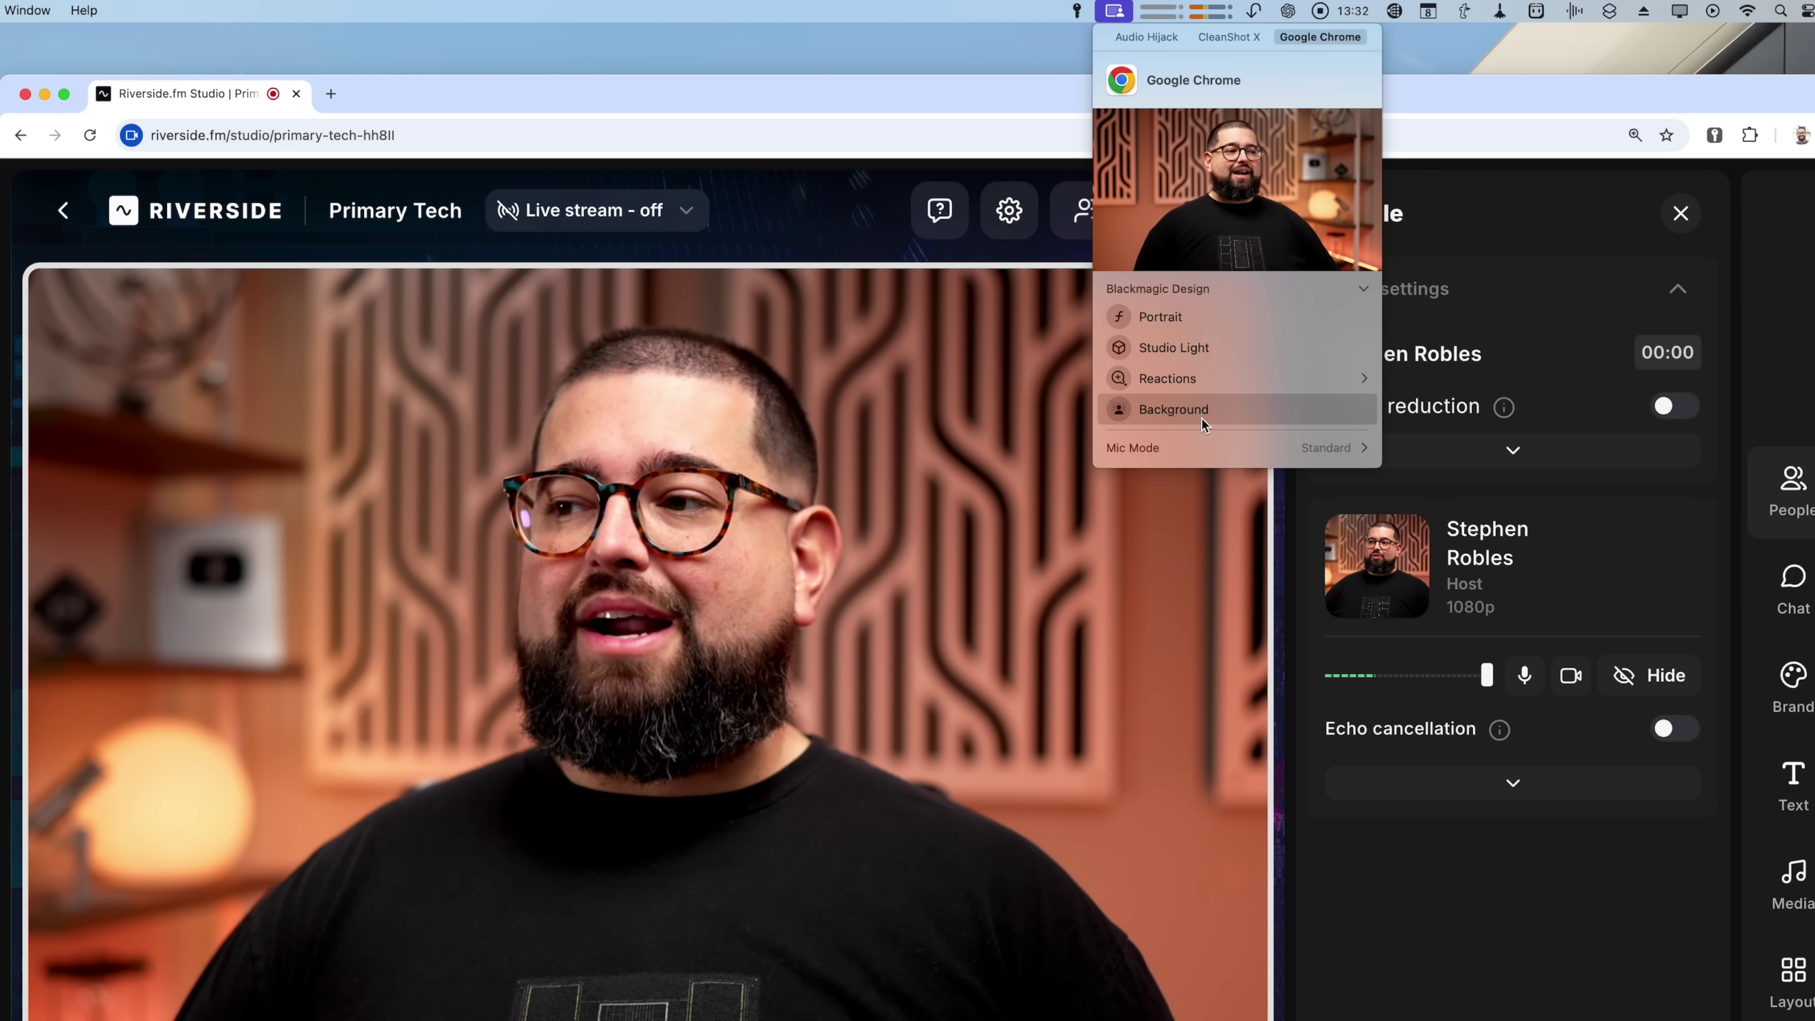
Step: Turn on the video background effect, tile the windows, and open the menu-bar Passwords panel
left_click(1203, 418)
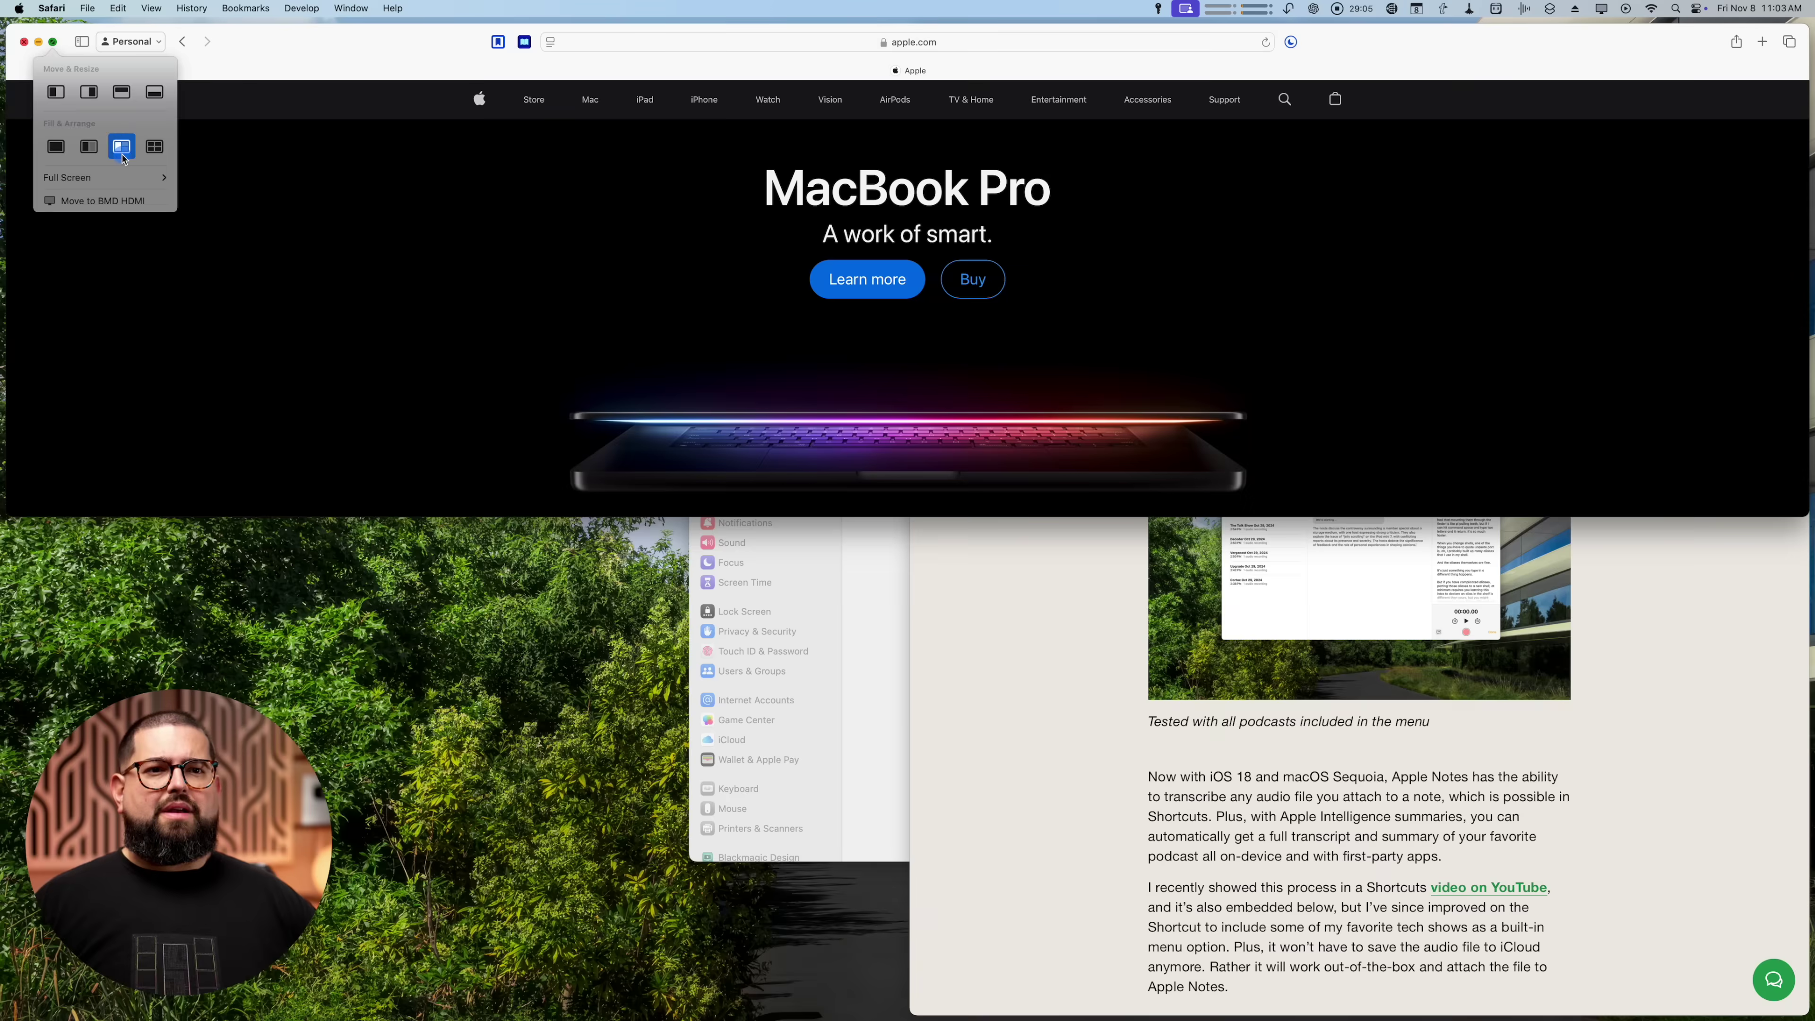
left_click(122, 148)
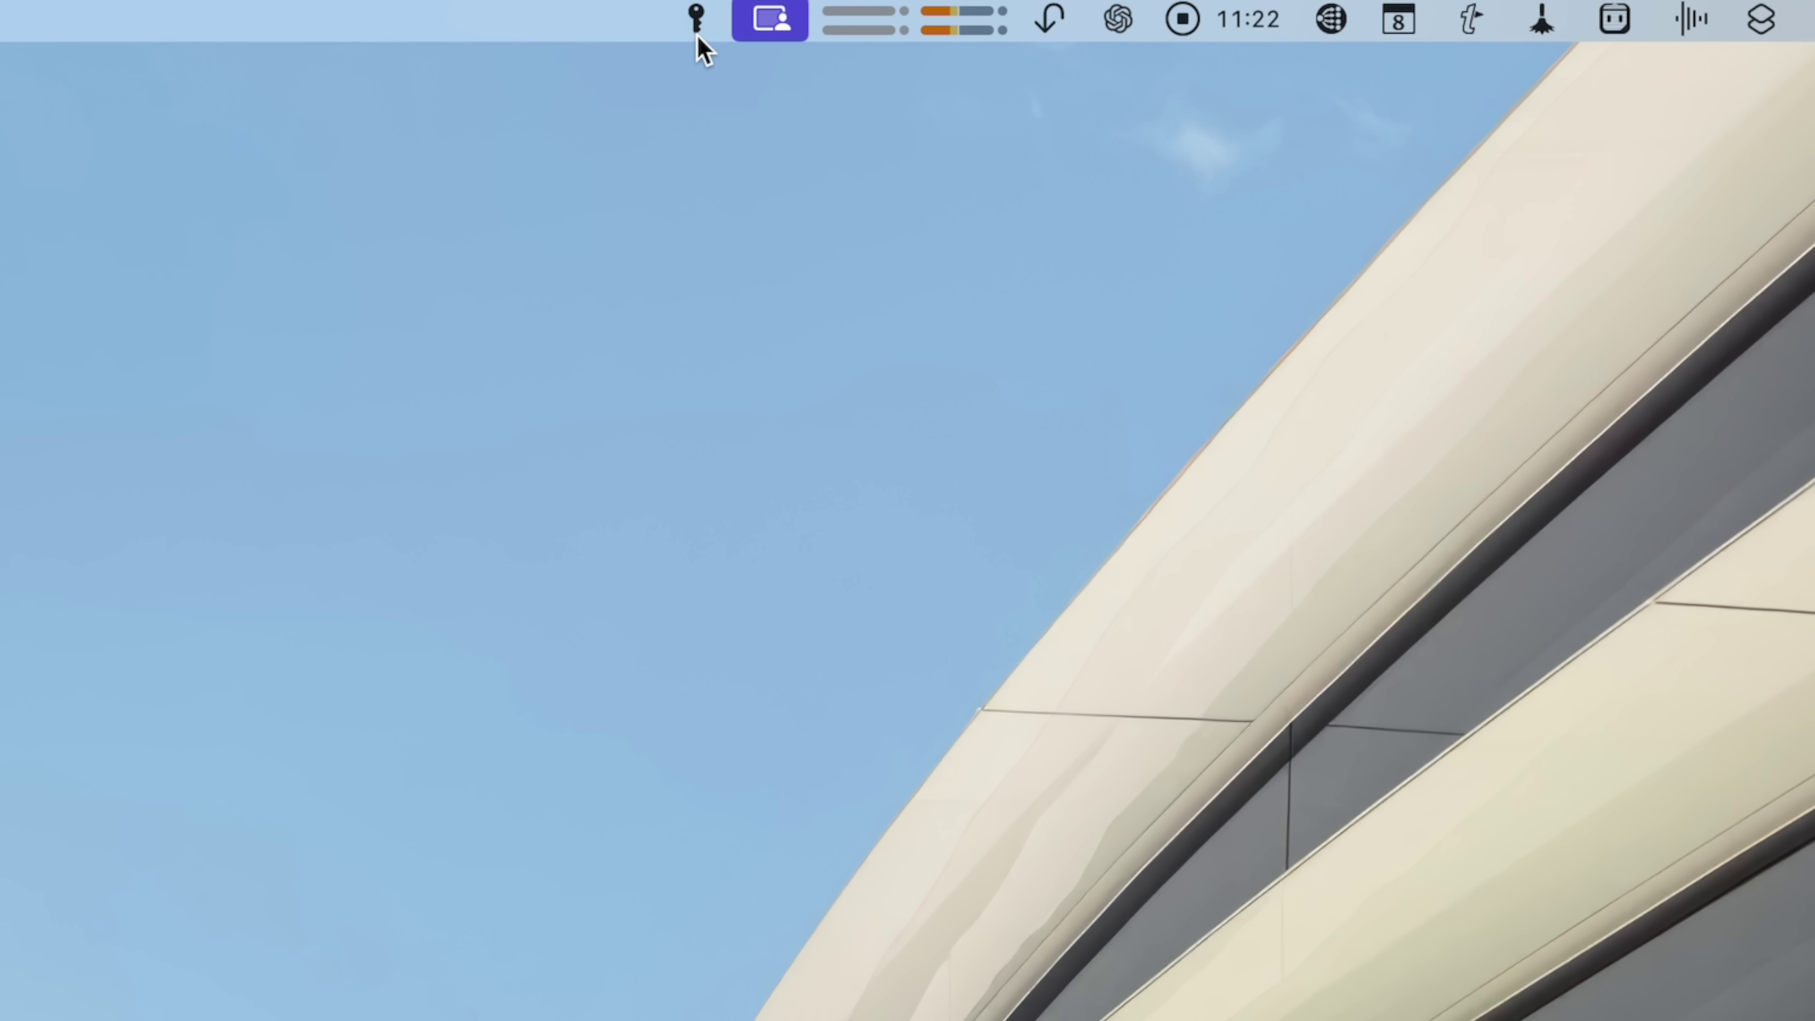
left_click(697, 25)
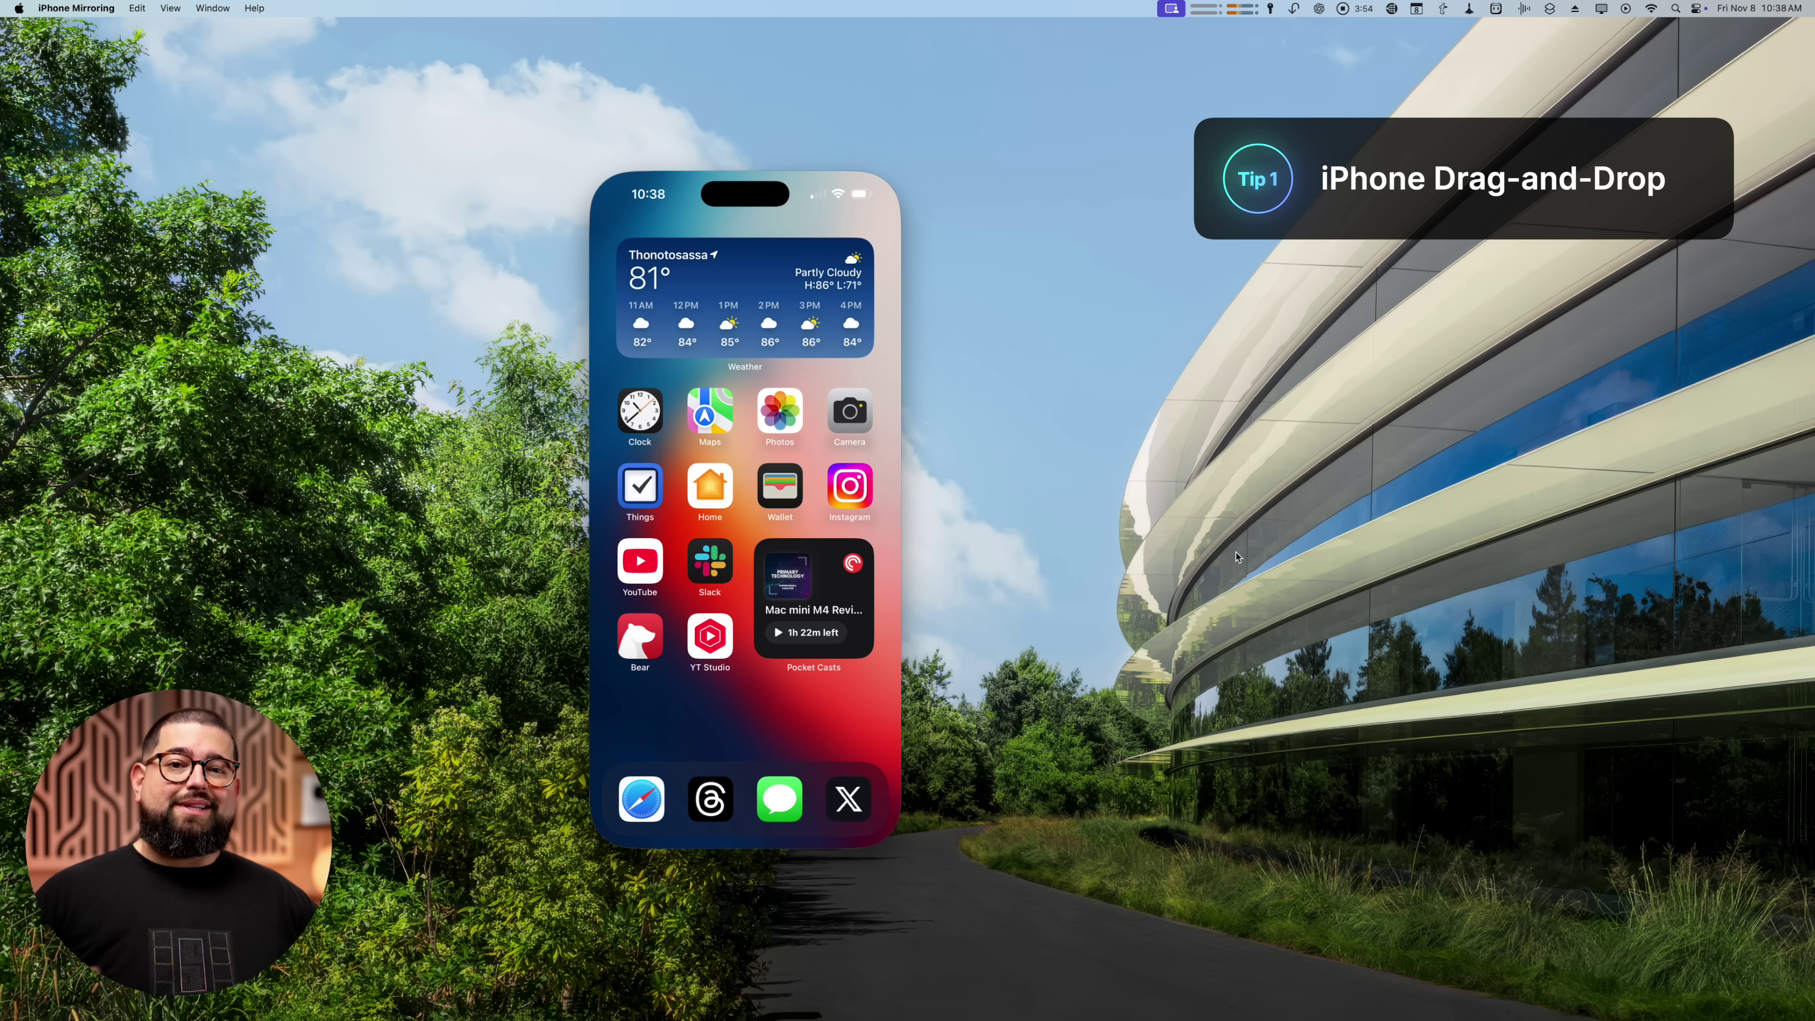
Step: Move Finder aside and drag MKBHD X Atoms.mp4 into the mirrored iPhone's reel photo grid
mouse_move(53, 998)
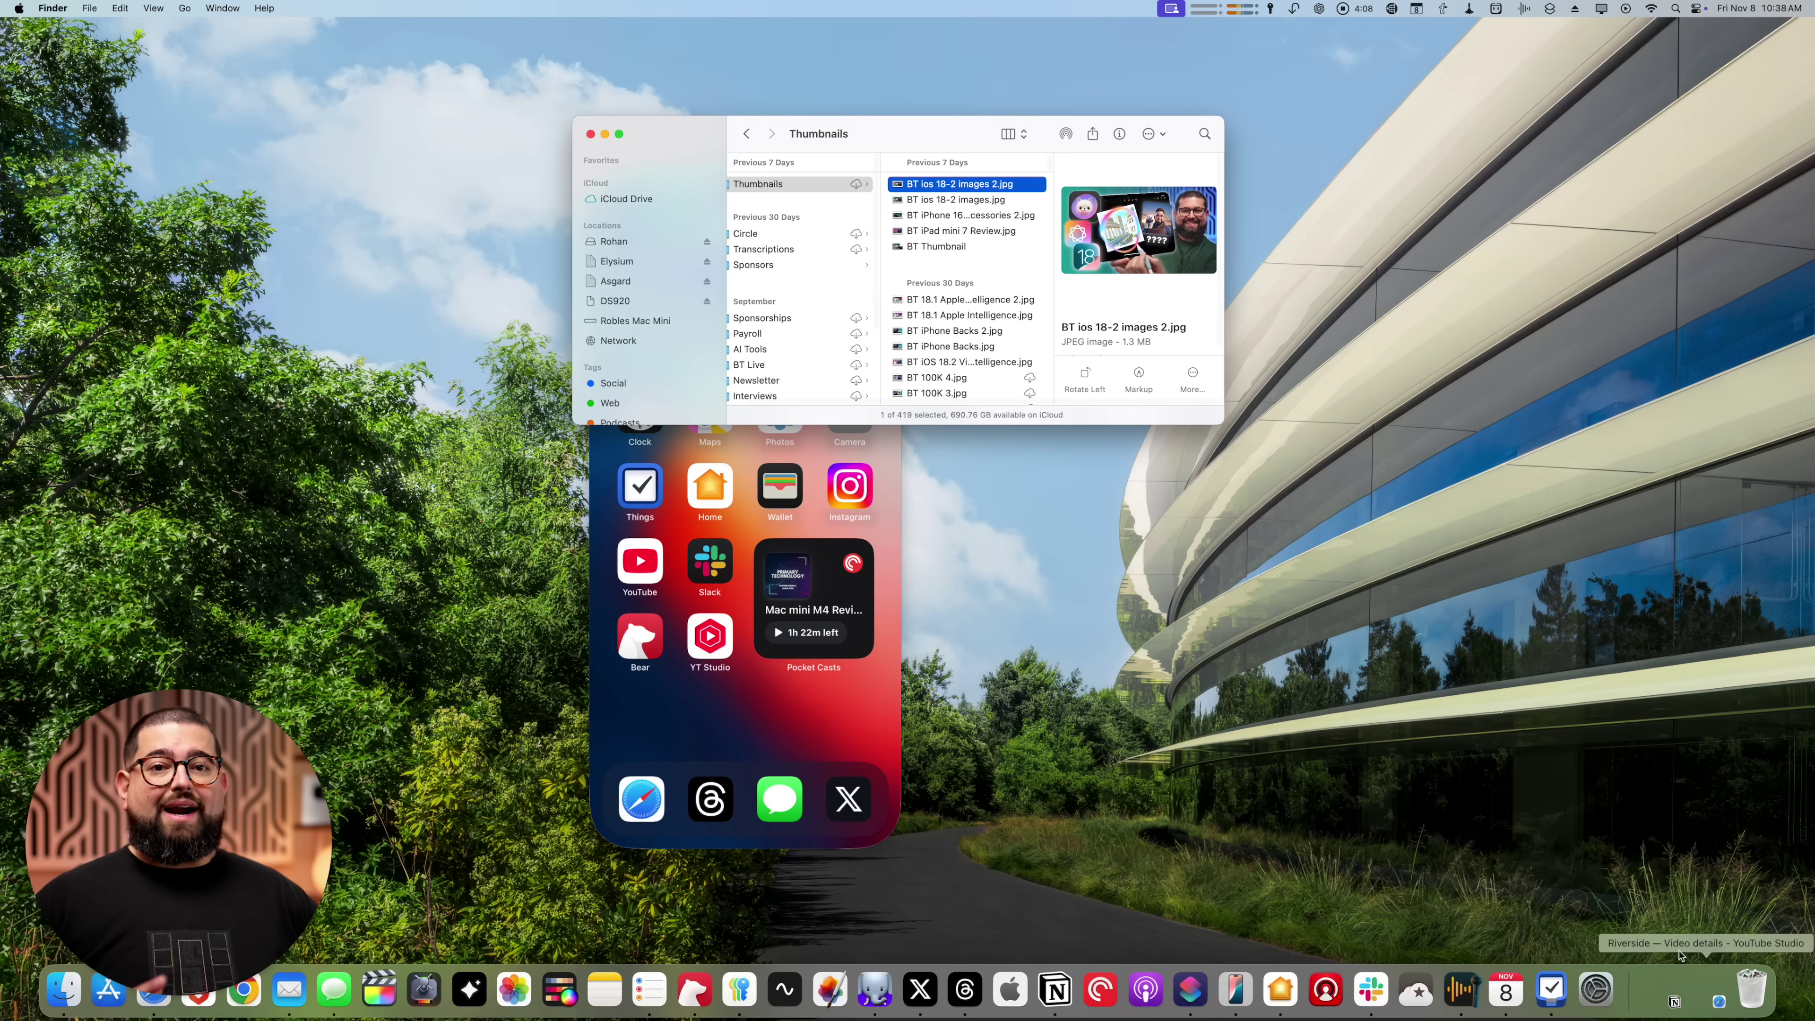
left_click_drag(893, 134, 1448, 213)
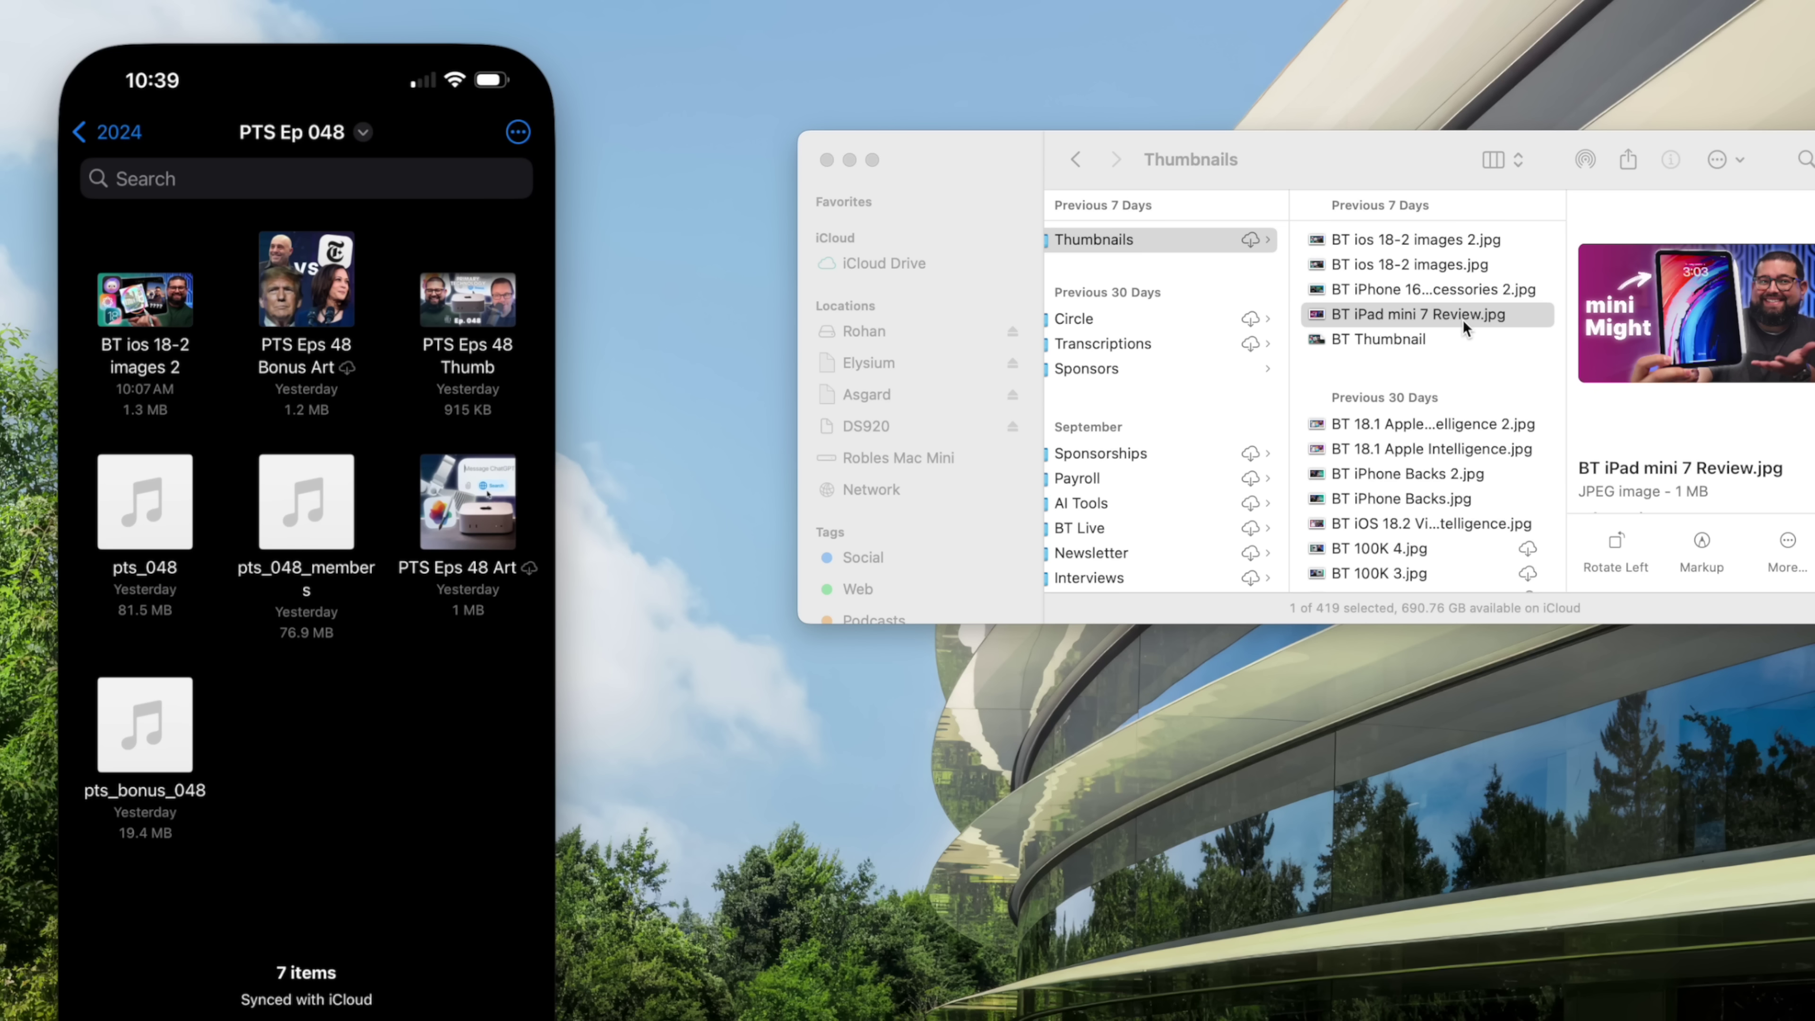
left_click_drag(1462, 319, 423, 759)
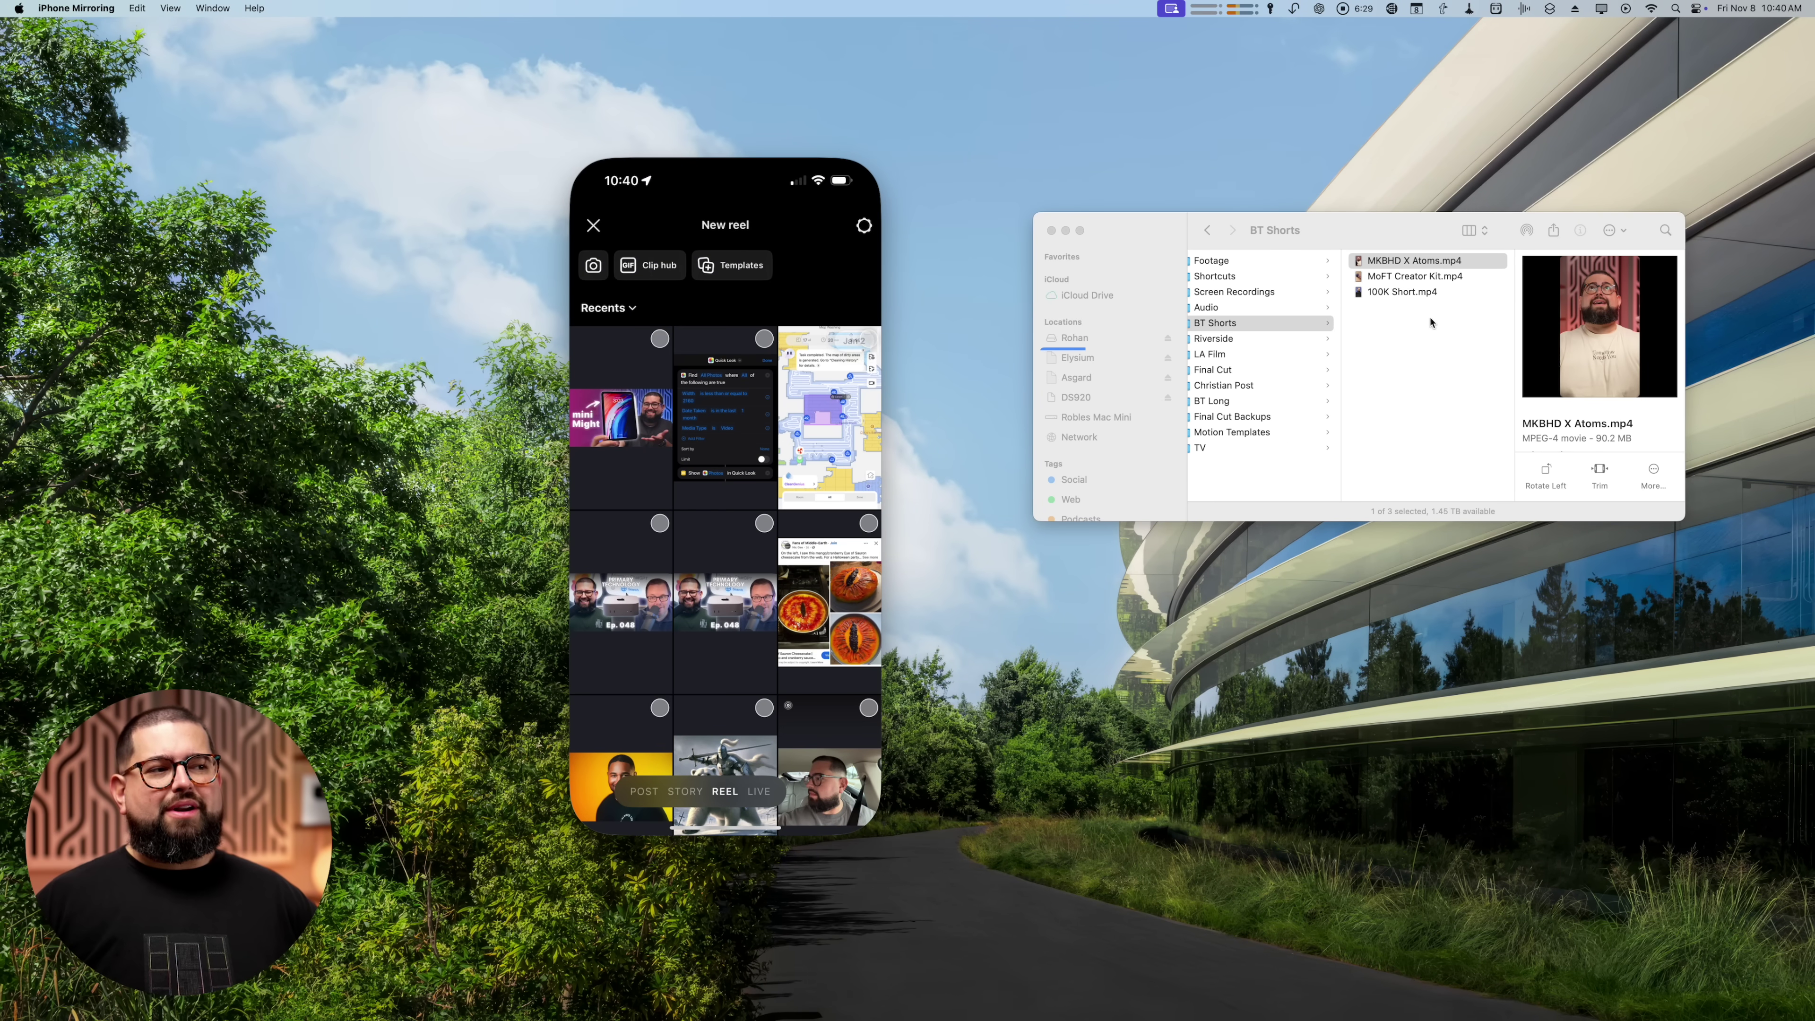
left_click_drag(1421, 266, 734, 542)
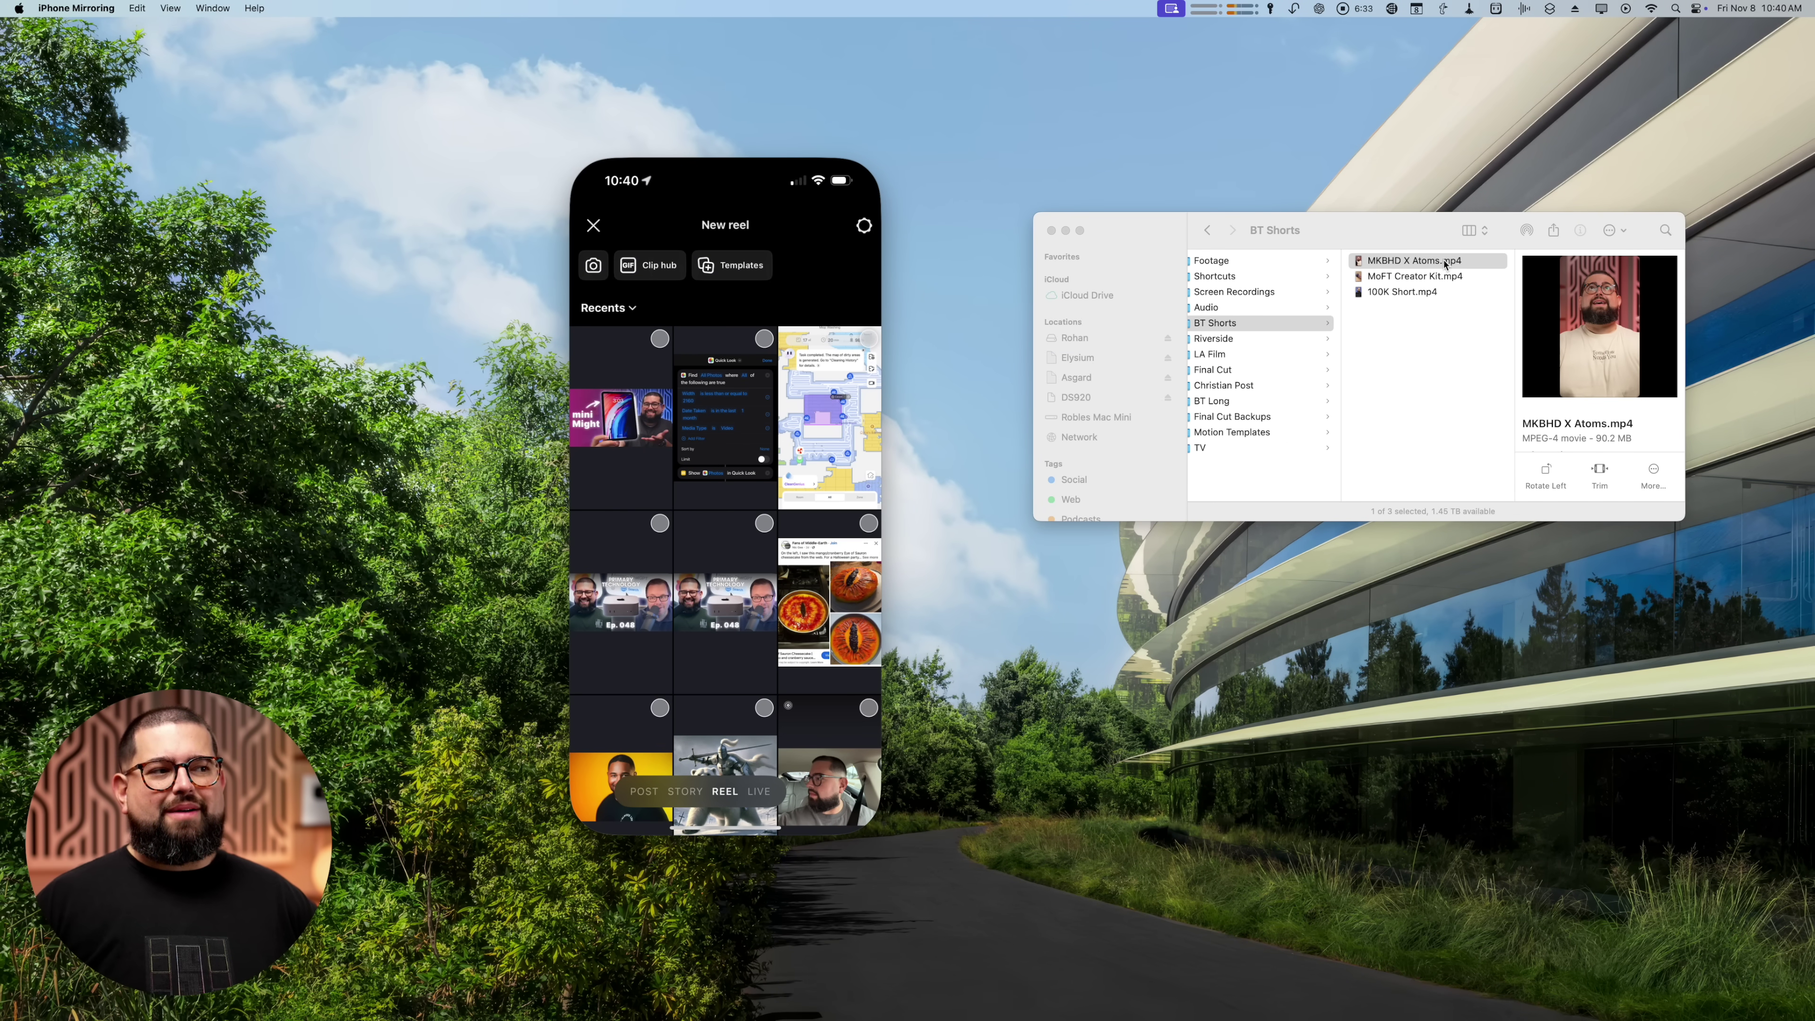
left_click_drag(1445, 265, 781, 459)
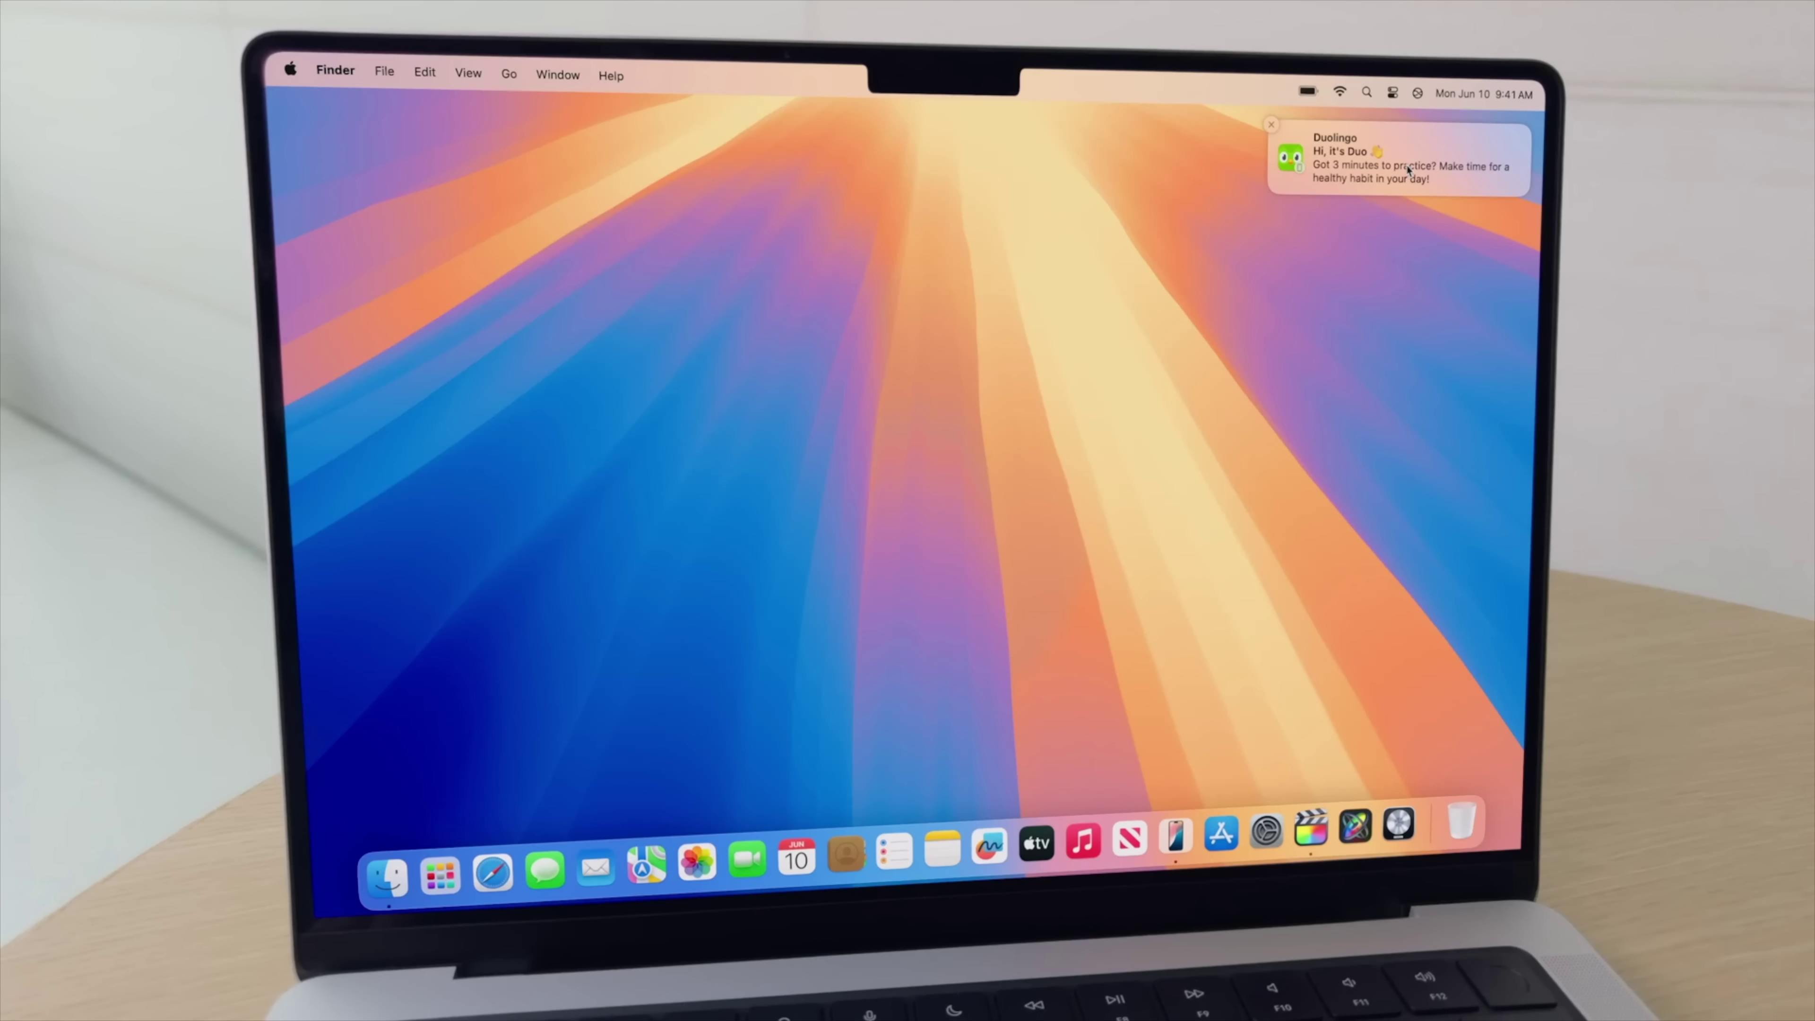
left_click(1408, 169)
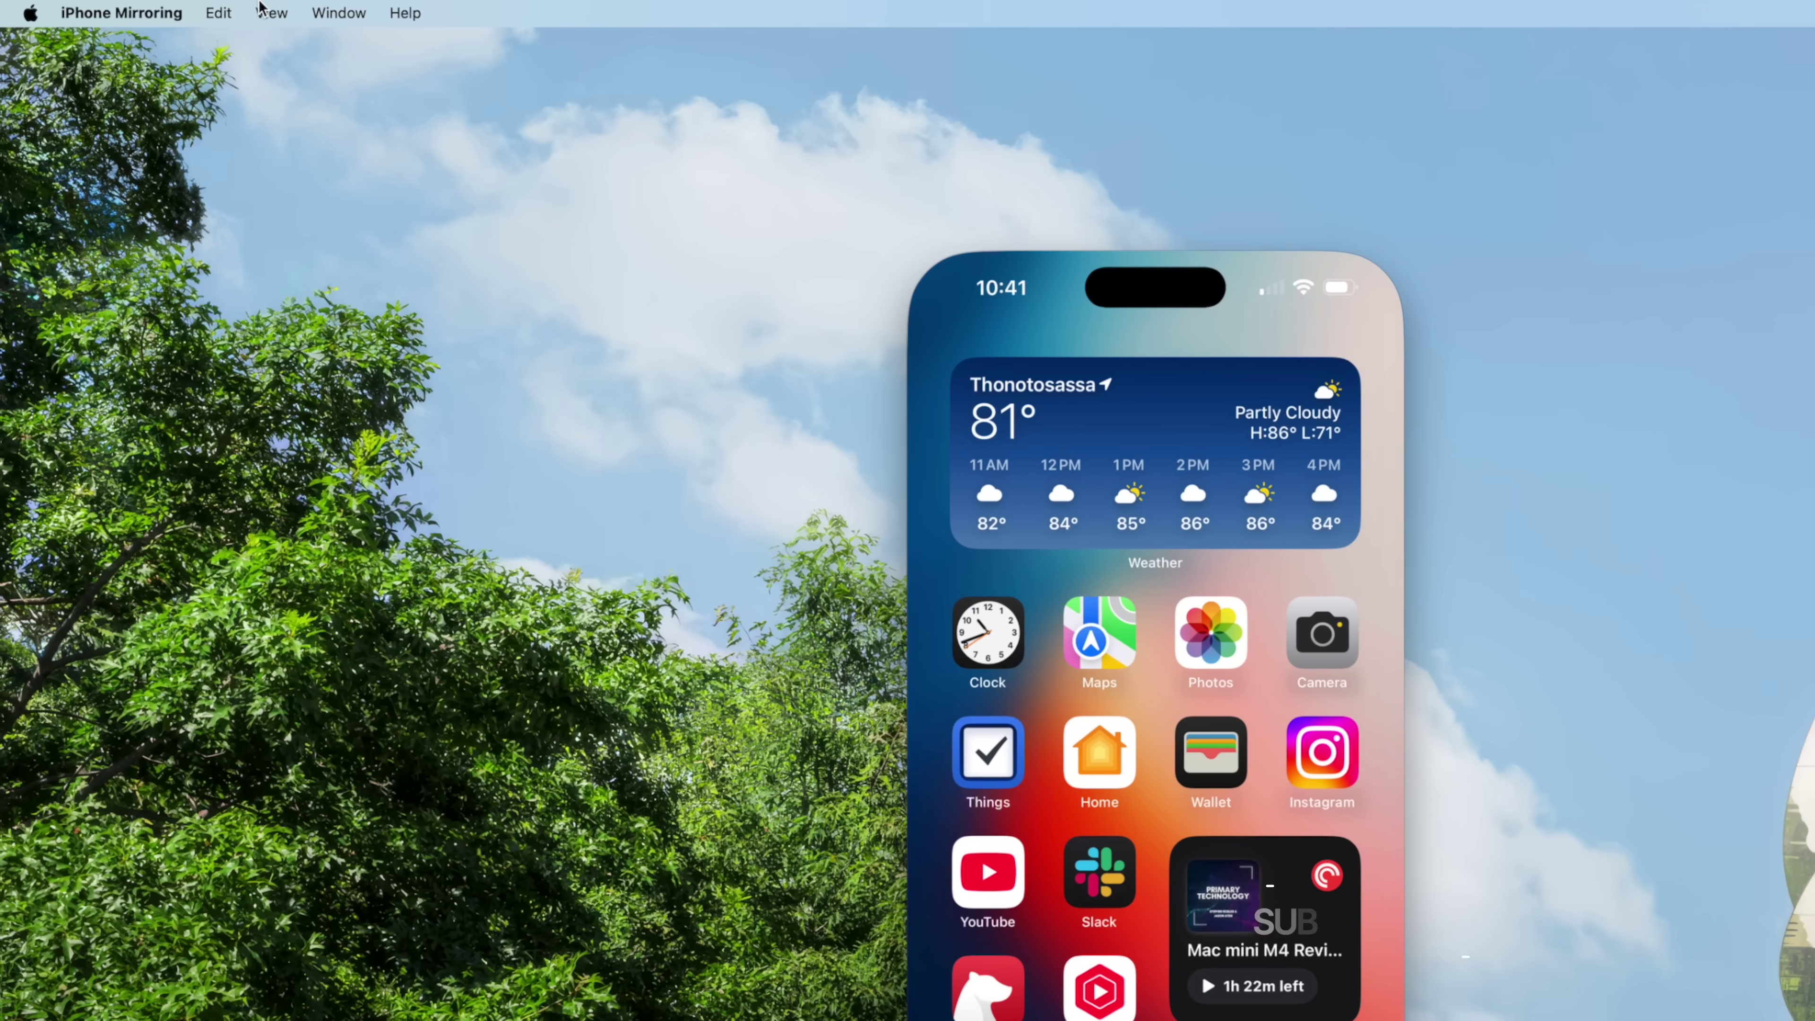
left_click(263, 10)
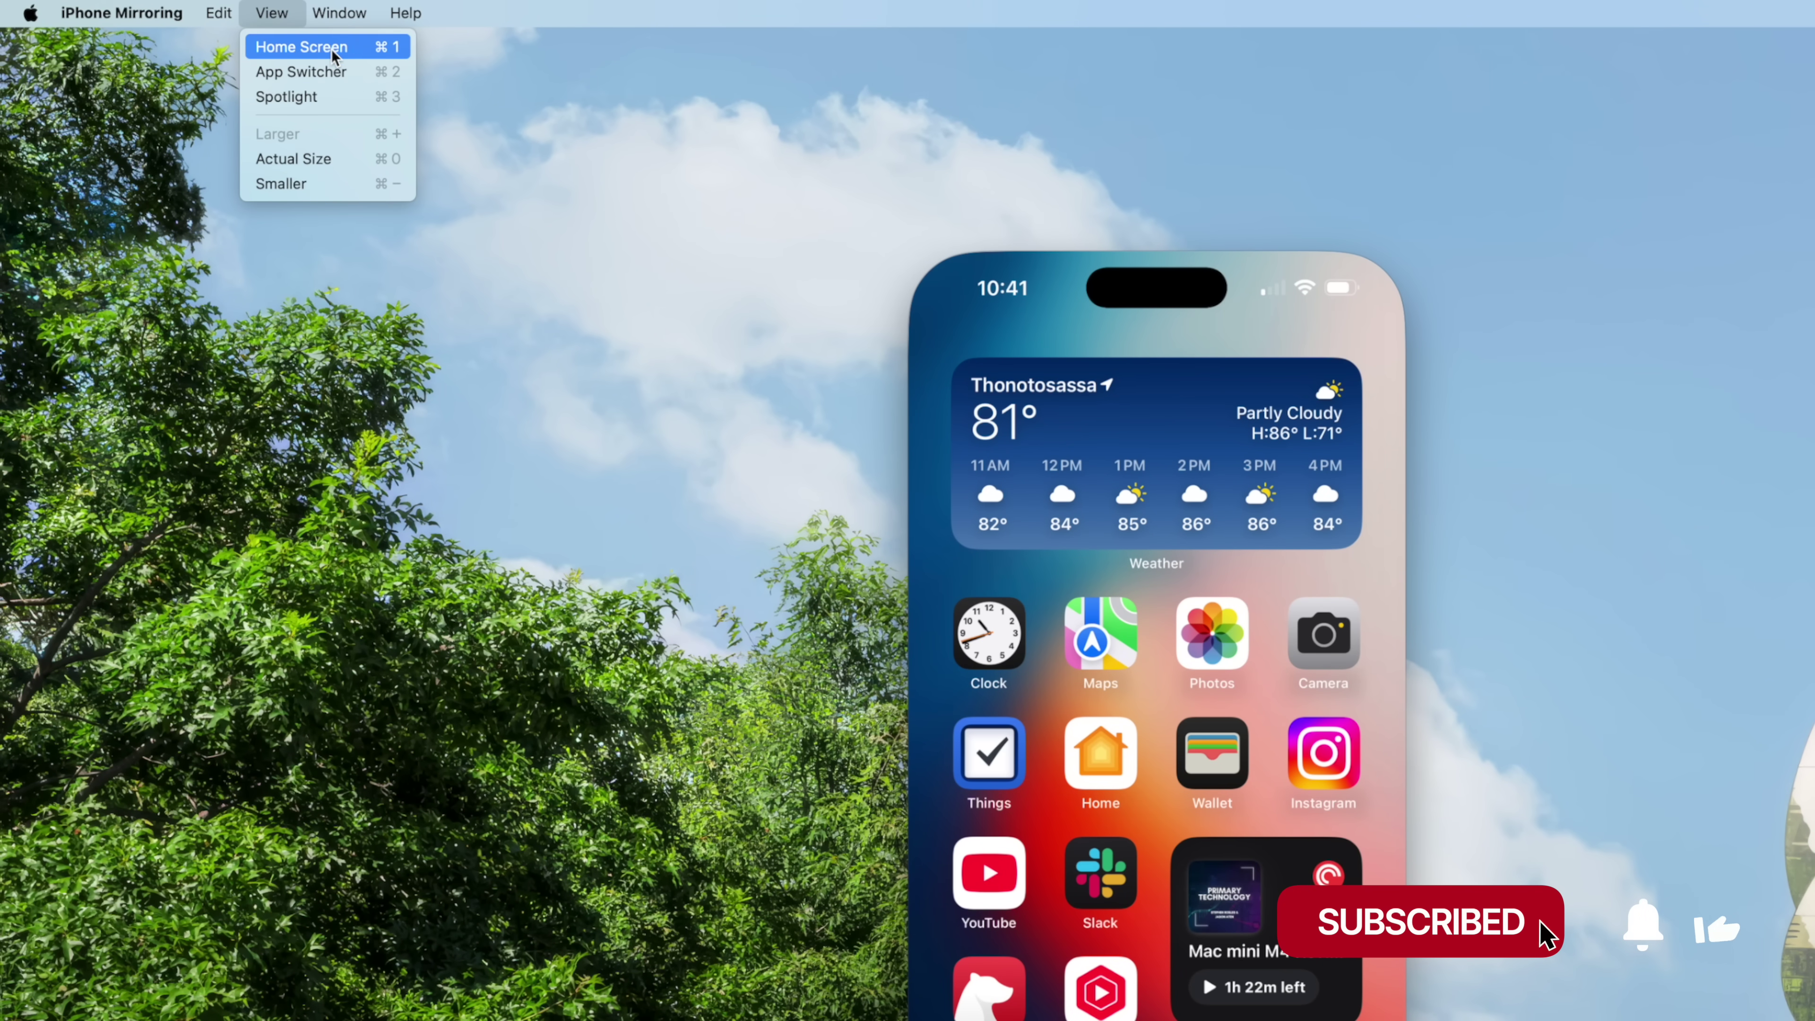
left_click(323, 99)
key("super+3")
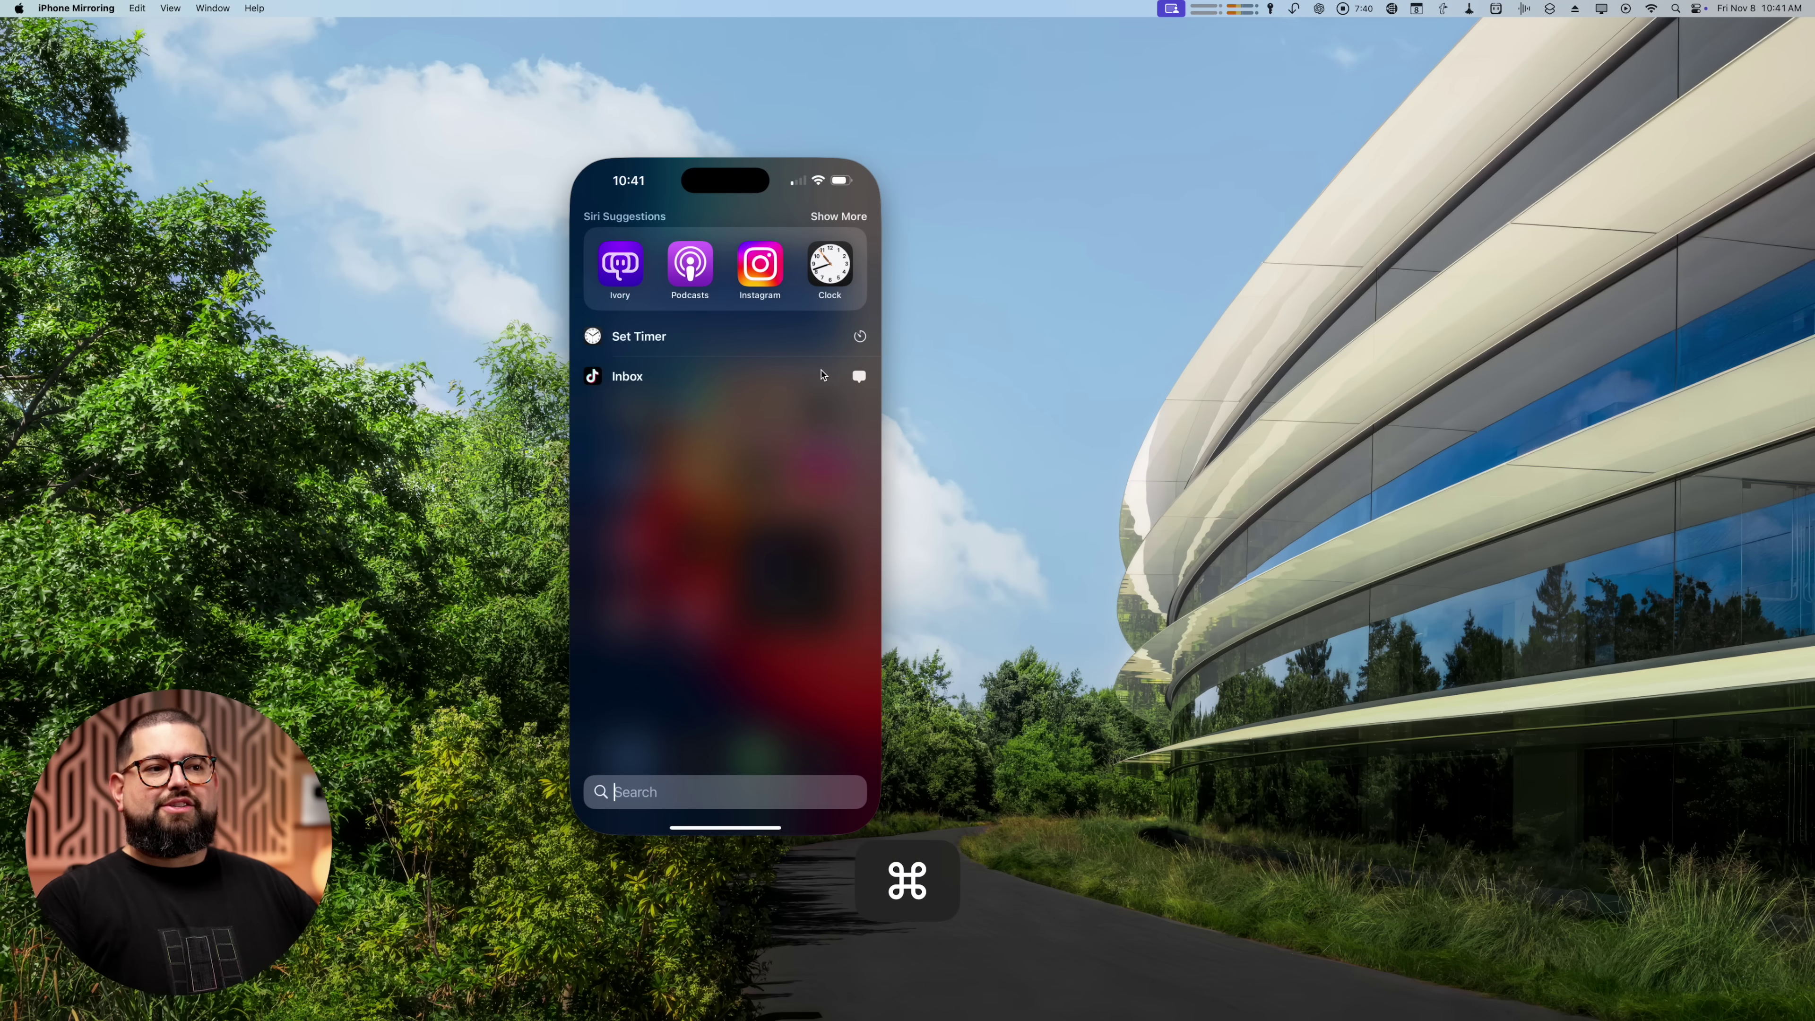
key("super+1")
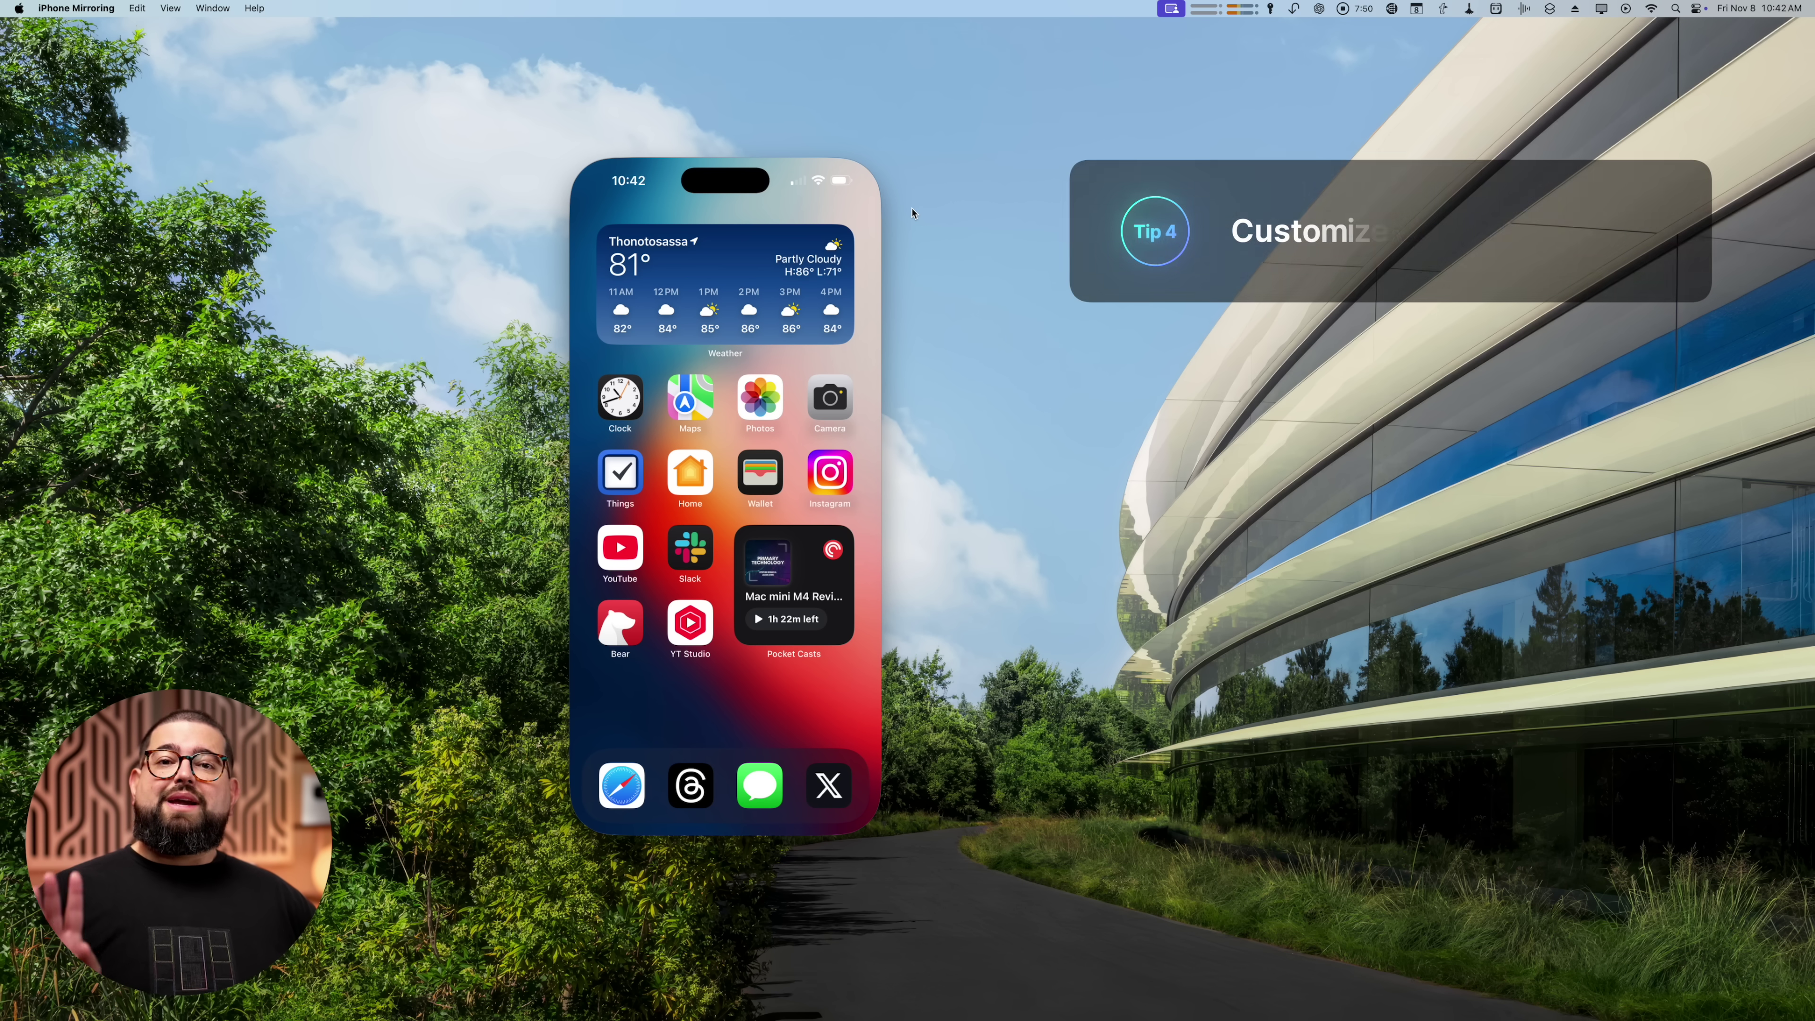
mouse_move(836, 164)
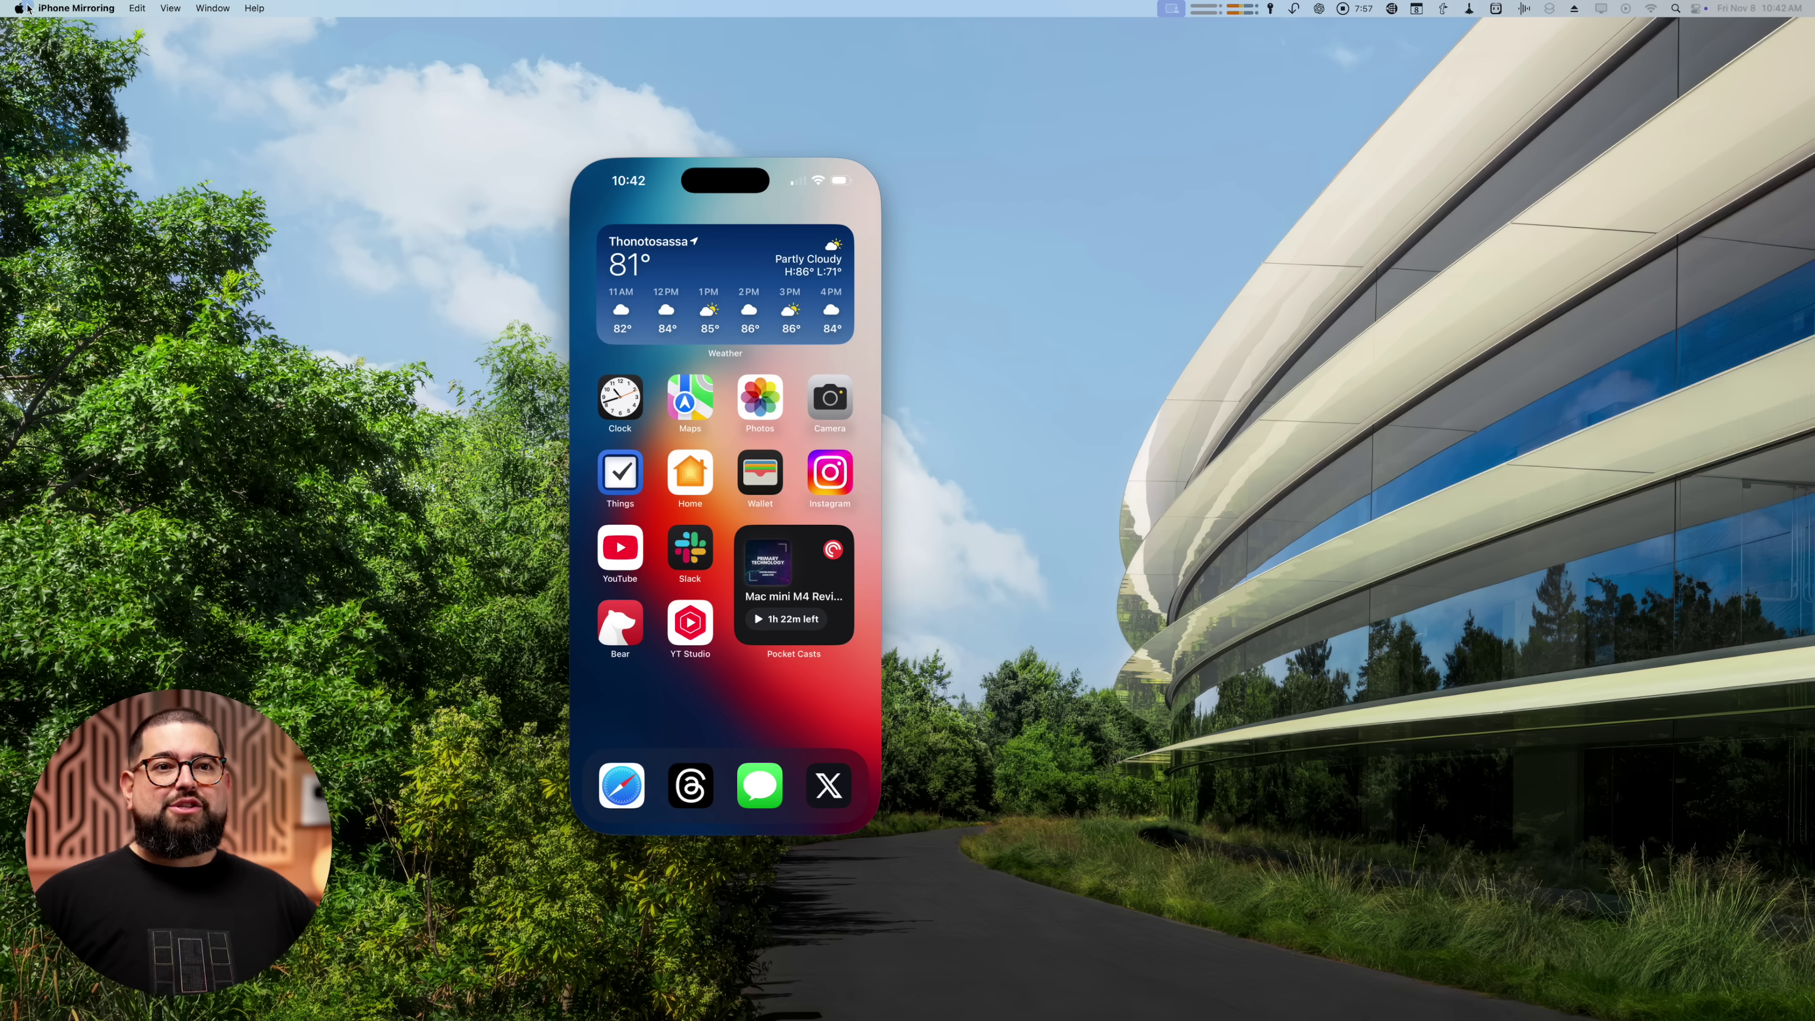
left_click(19, 8)
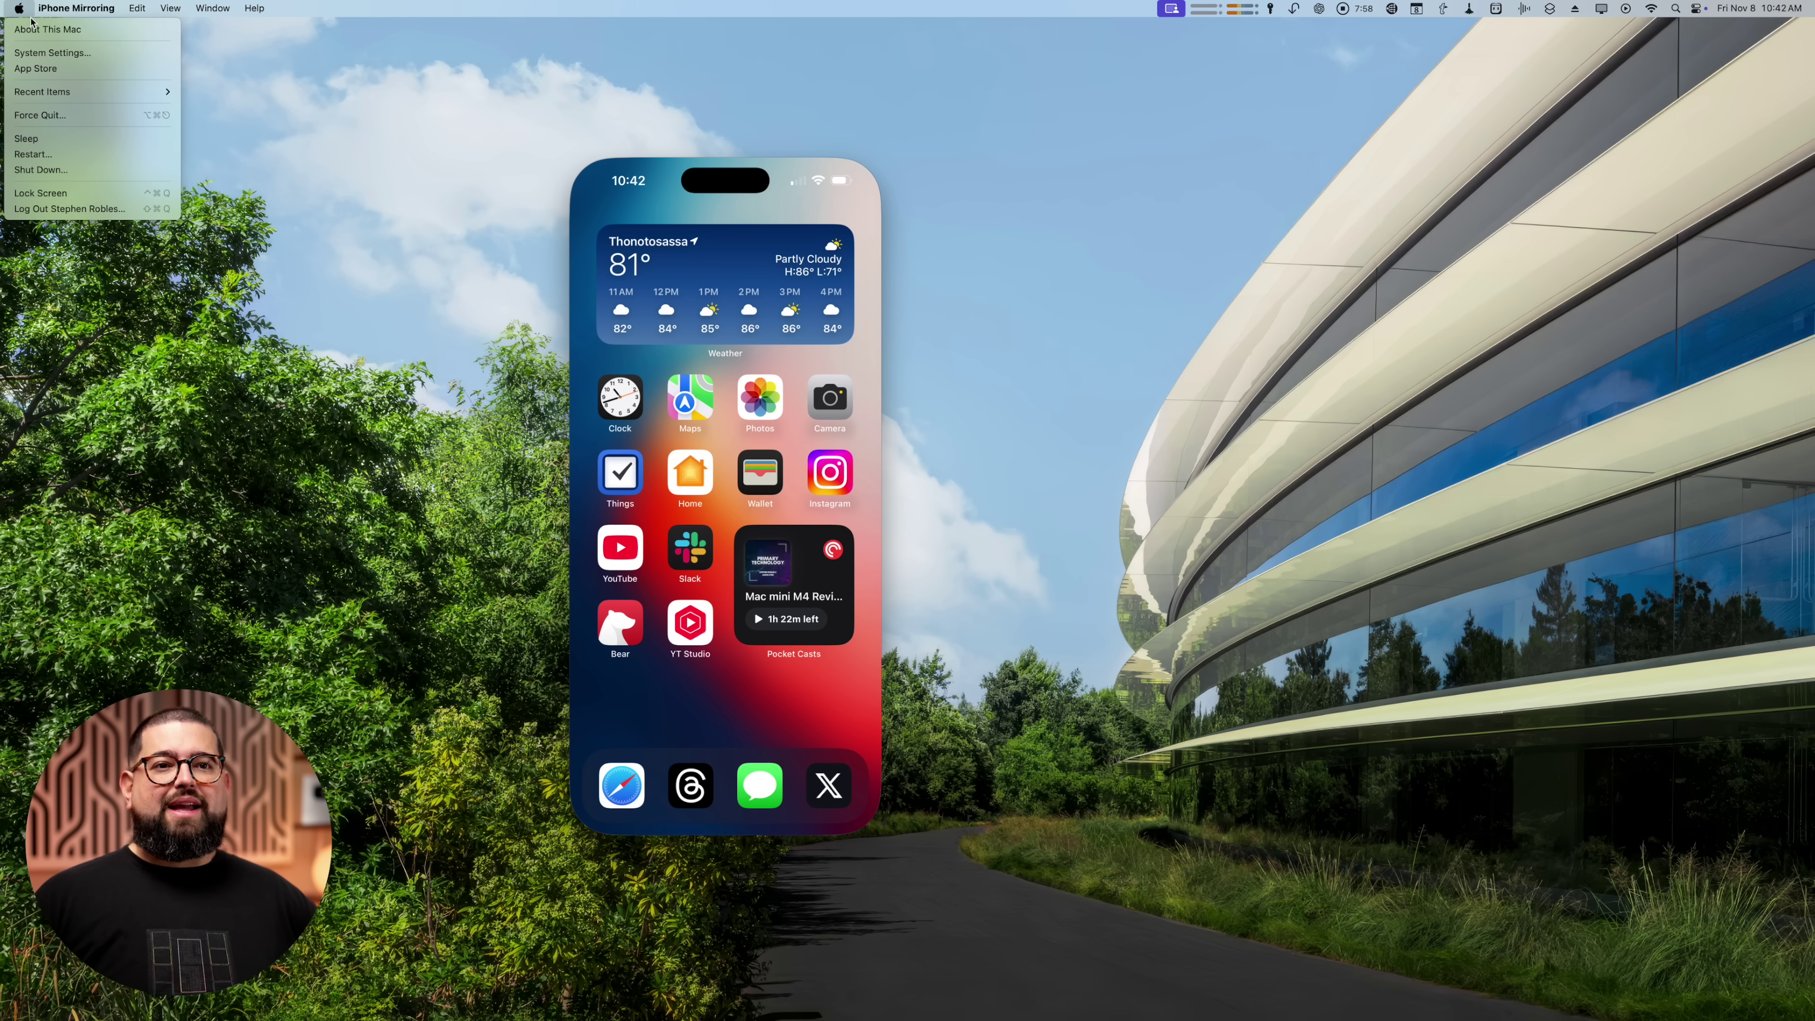
left_click(34, 53)
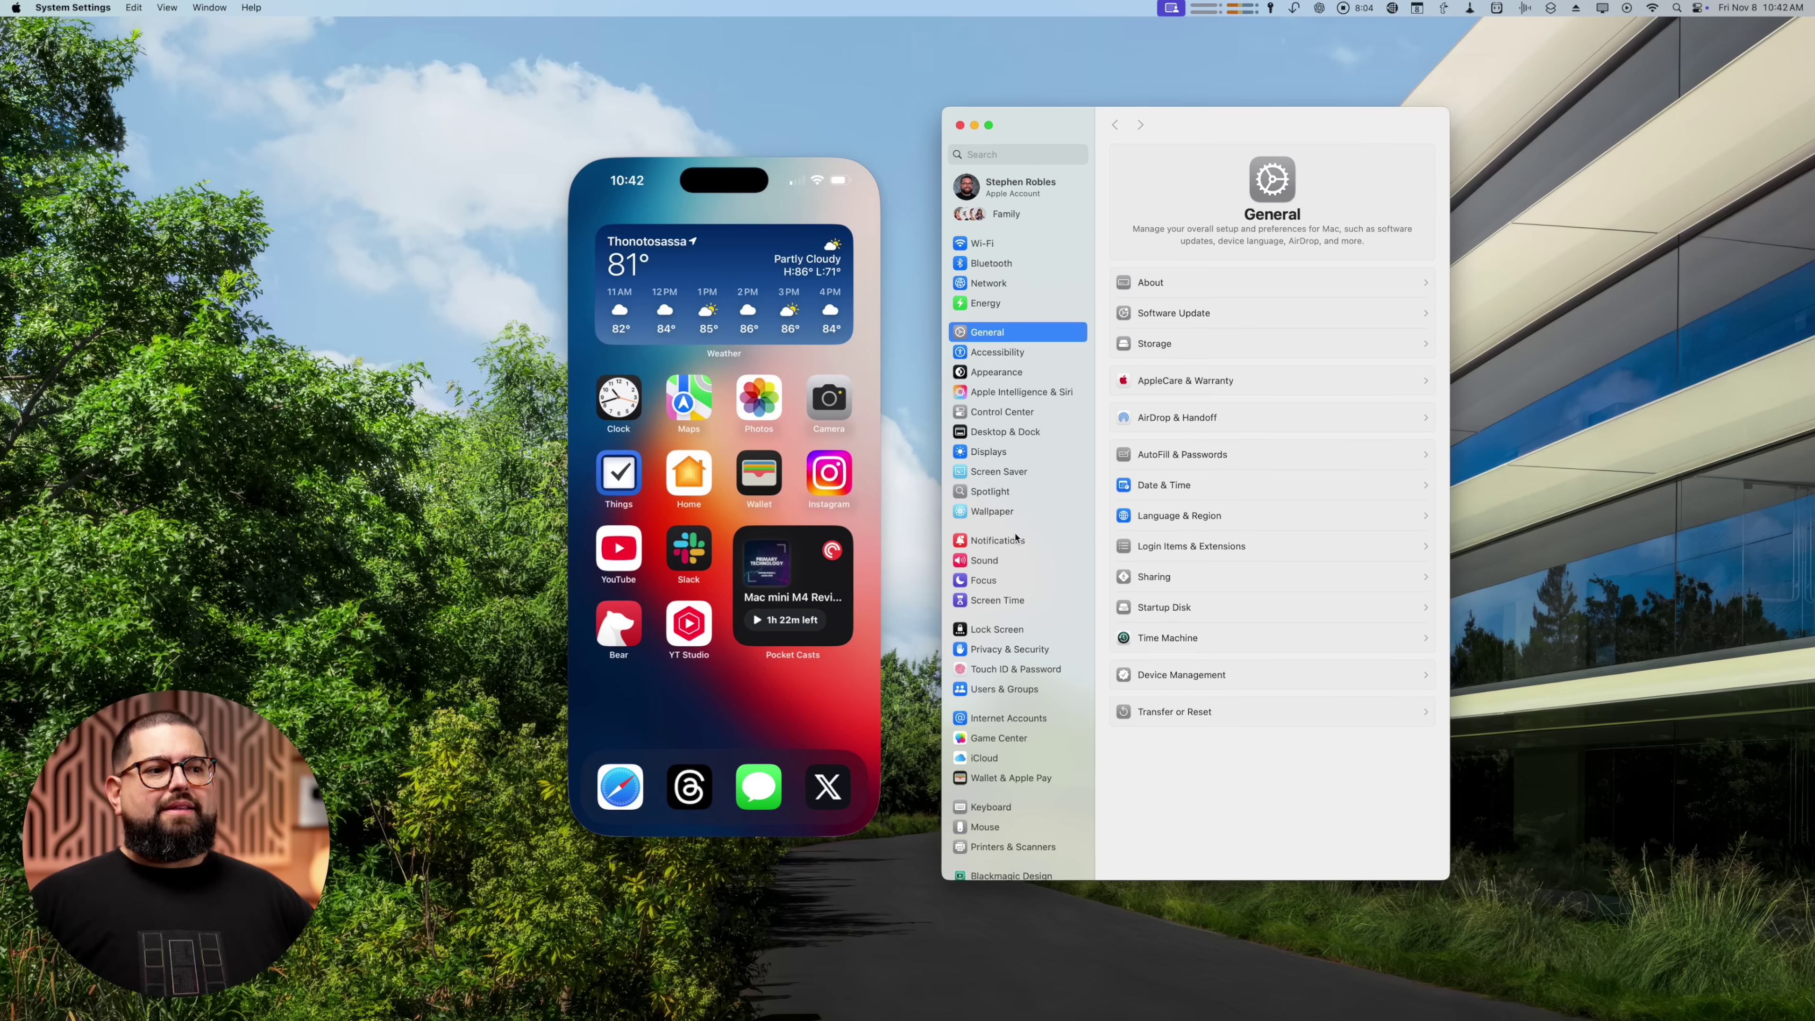
left_click(1015, 540)
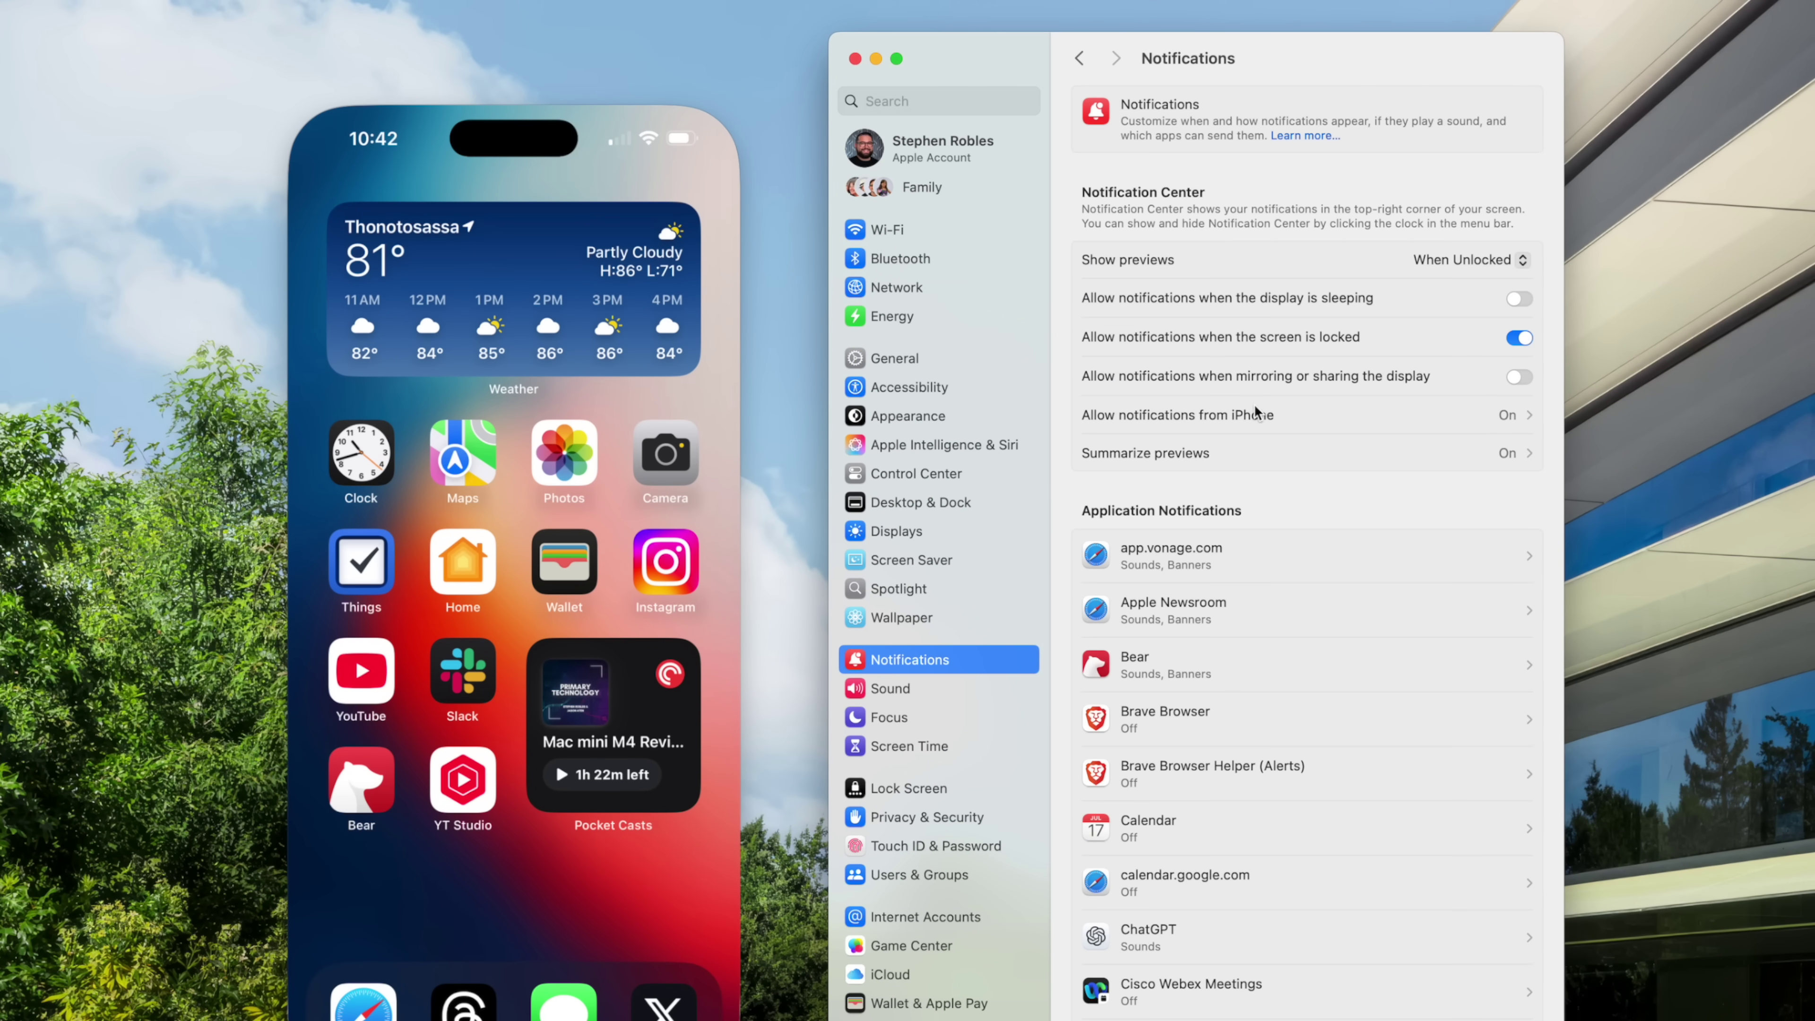
left_click(1264, 417)
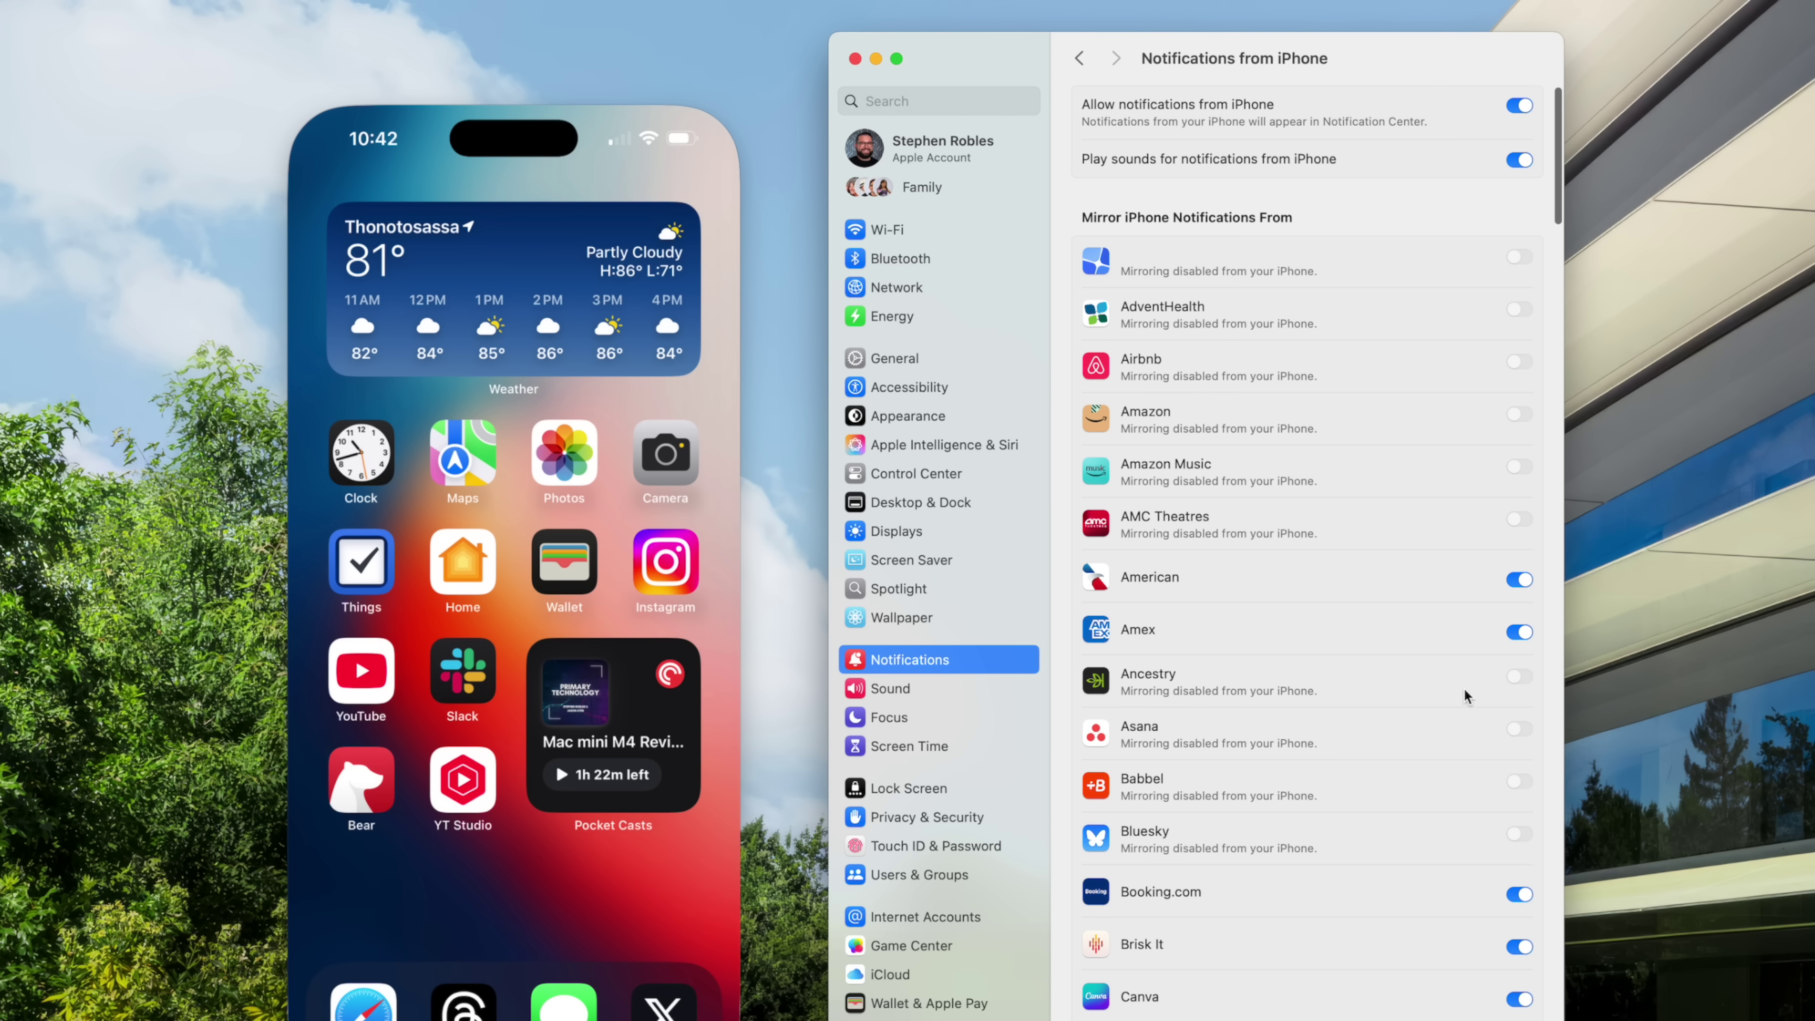
scroll(1485, 707, "down", 3)
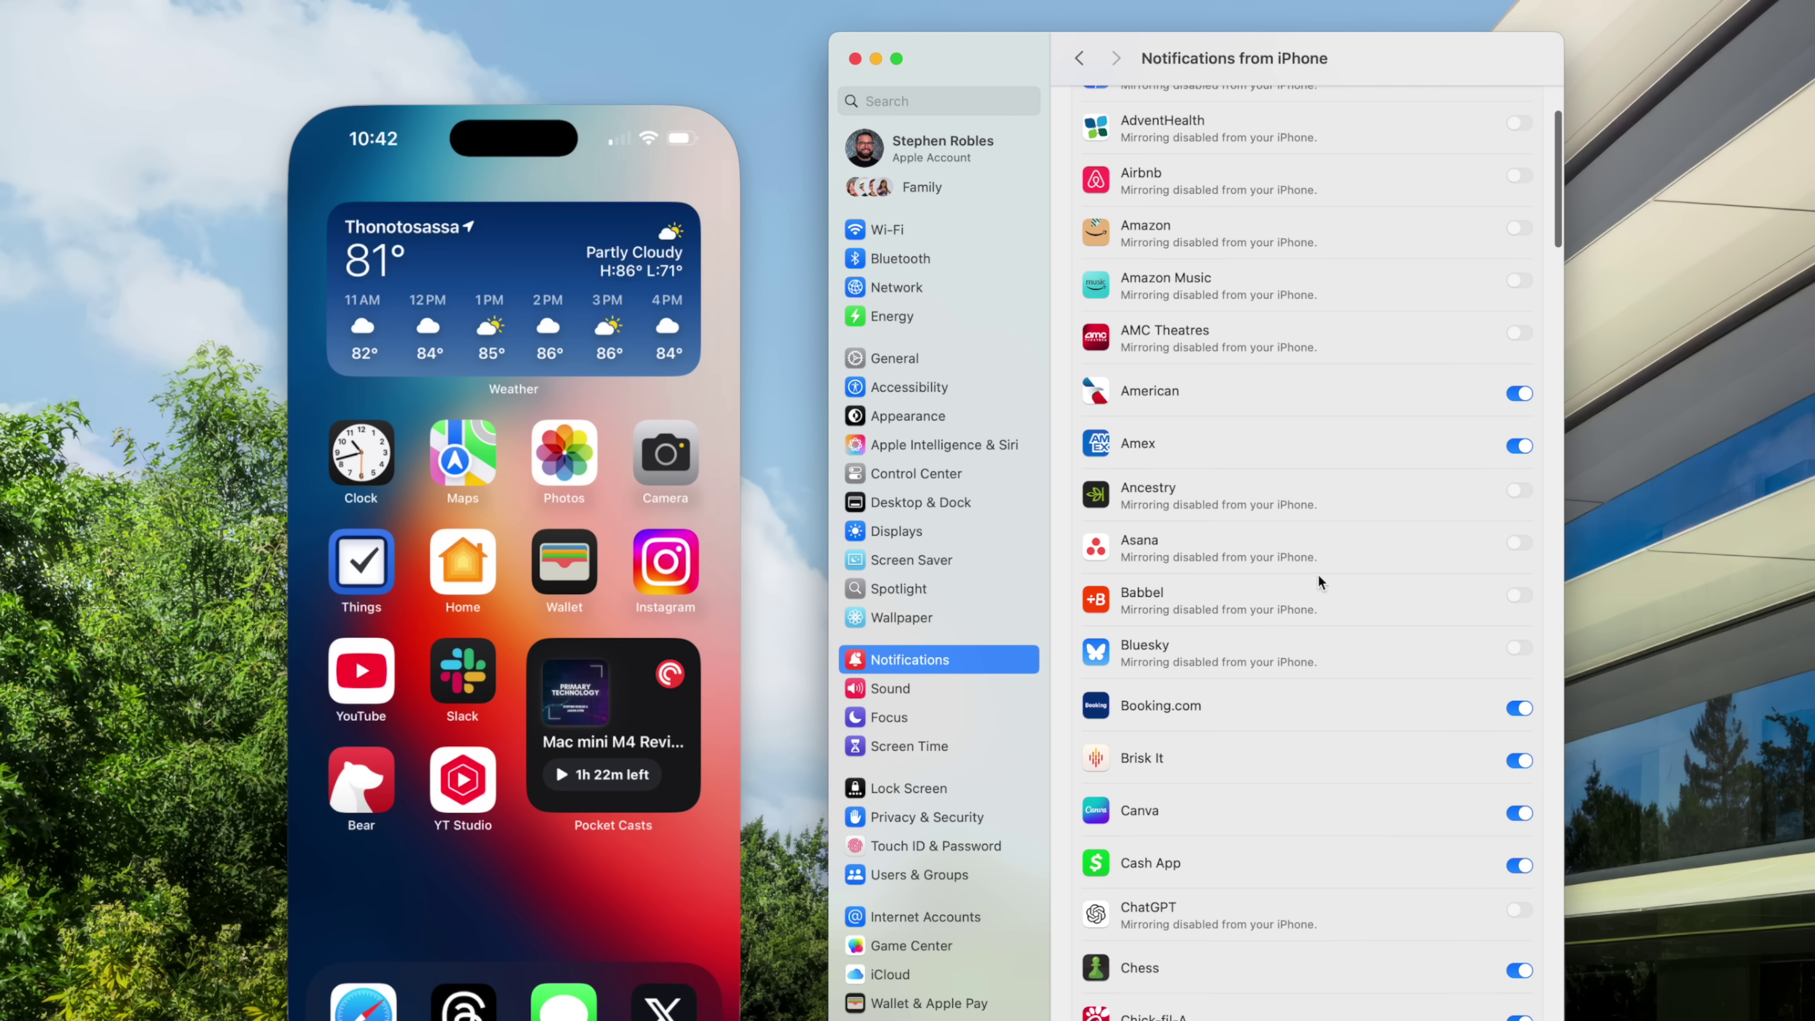
scroll(1164, 728, "up", 3)
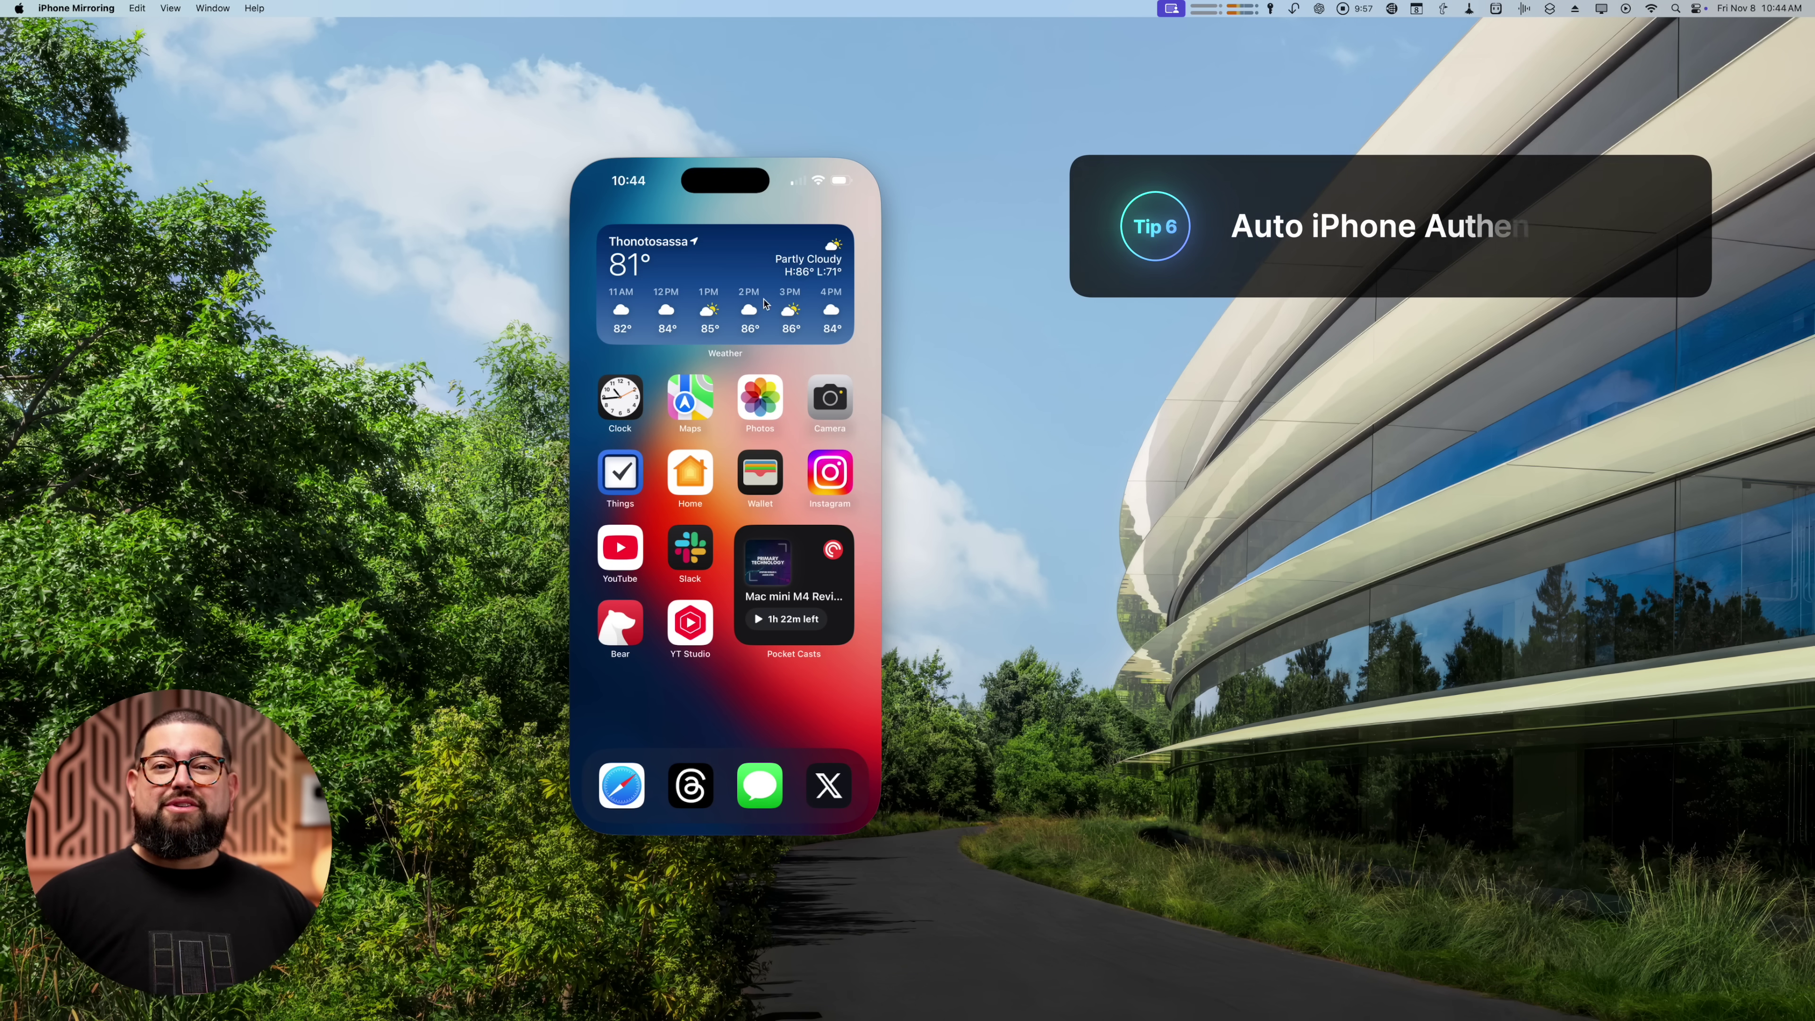
Step: Turn on Automatically authenticate in iPhone Mirroring settings, then quit iPhone Mirroring
left_click(98, 7)
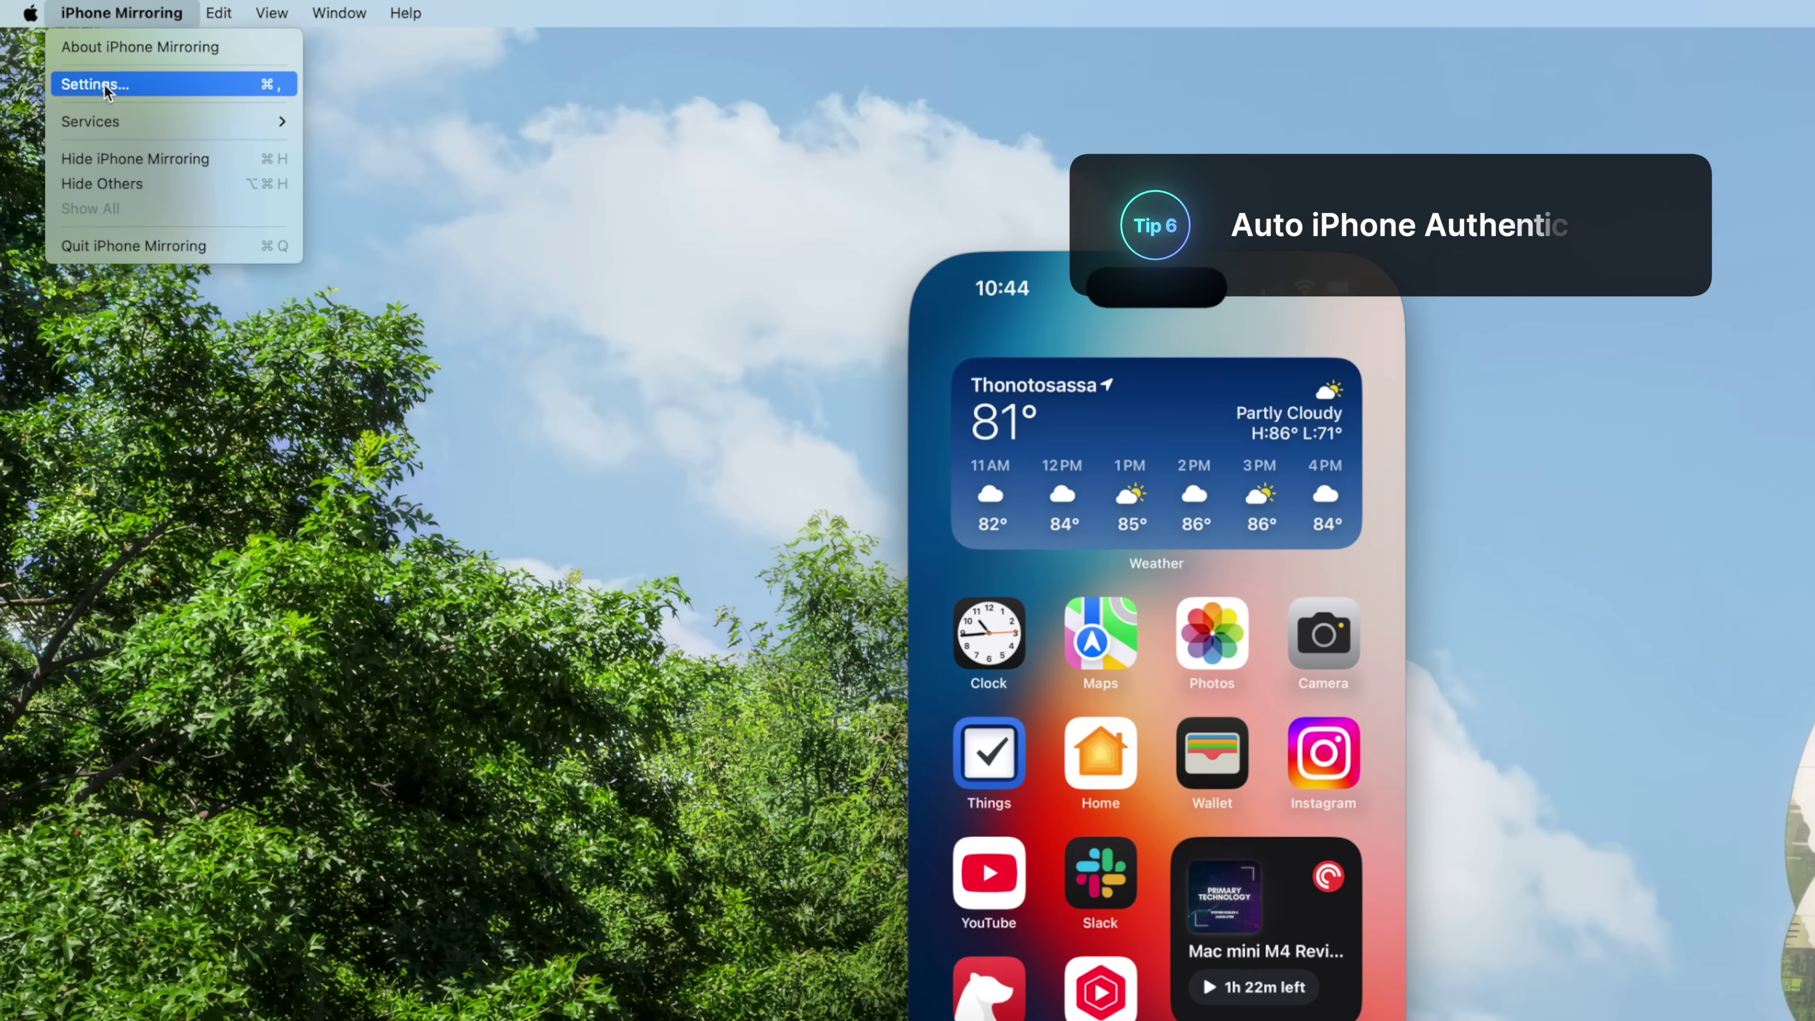
left_click(101, 84)
left_click_drag(1298, 728, 1731, 575)
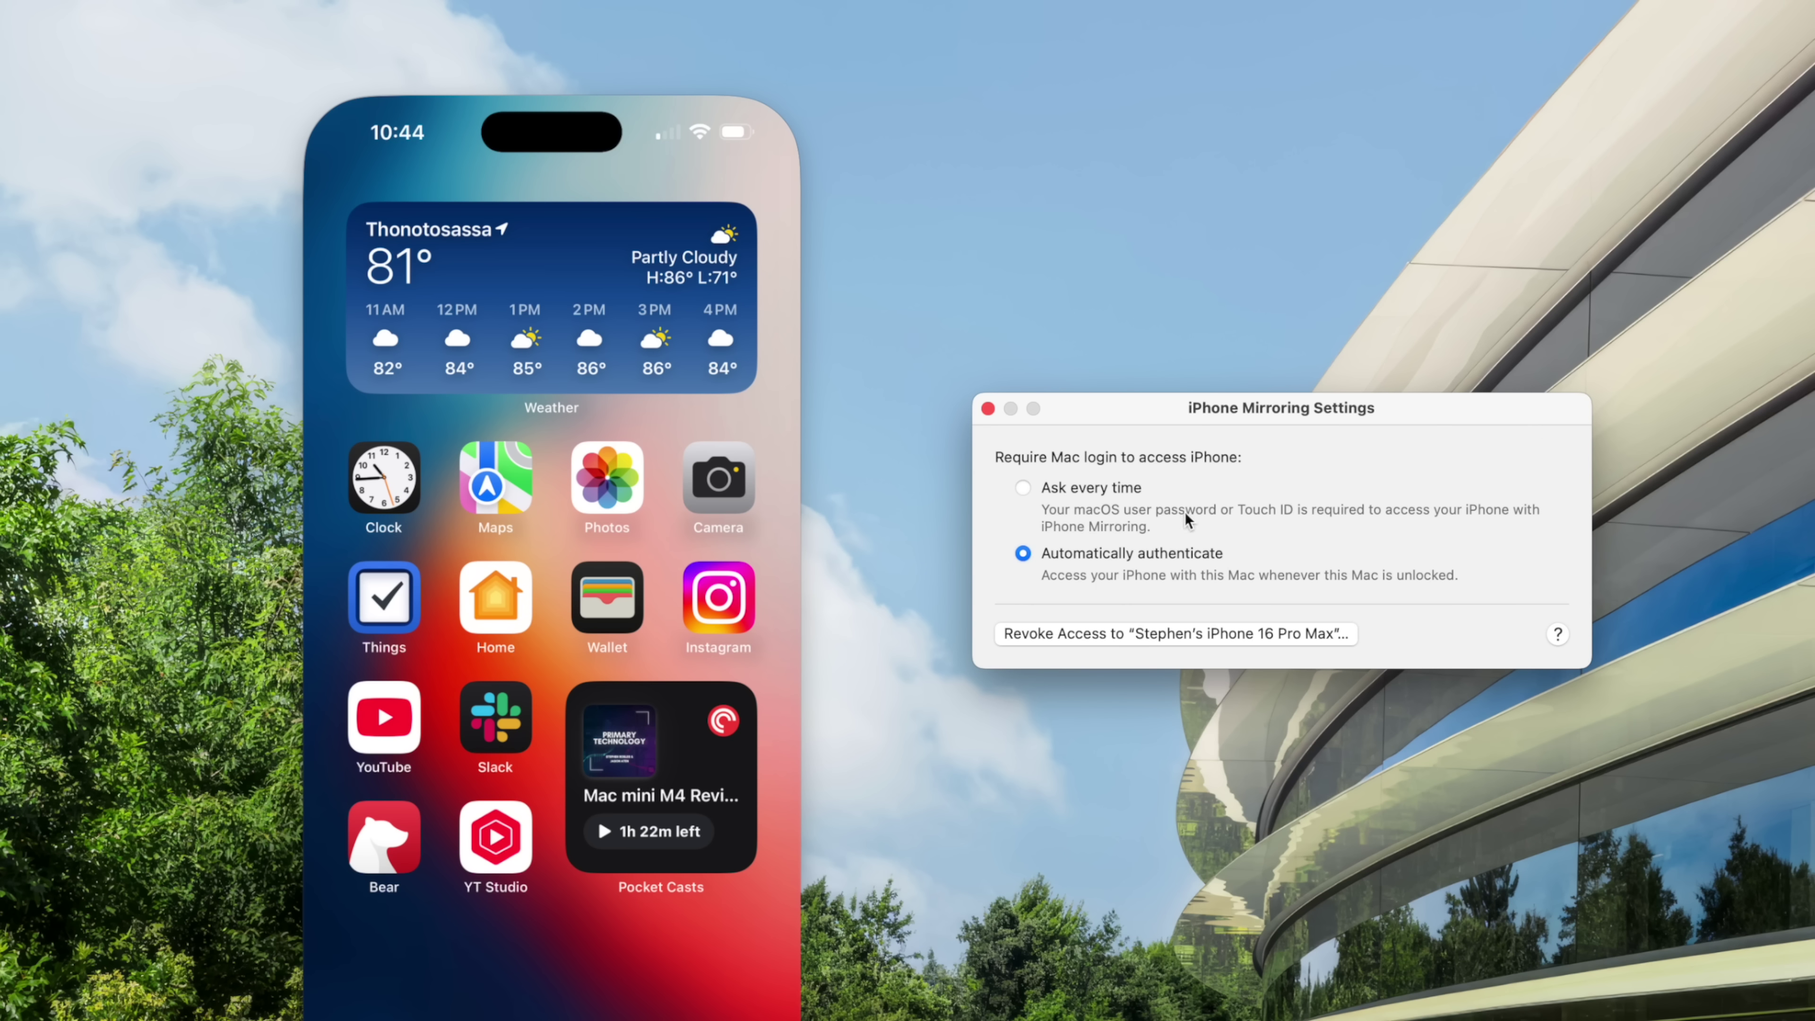
left_click(988, 408)
key("super+q")
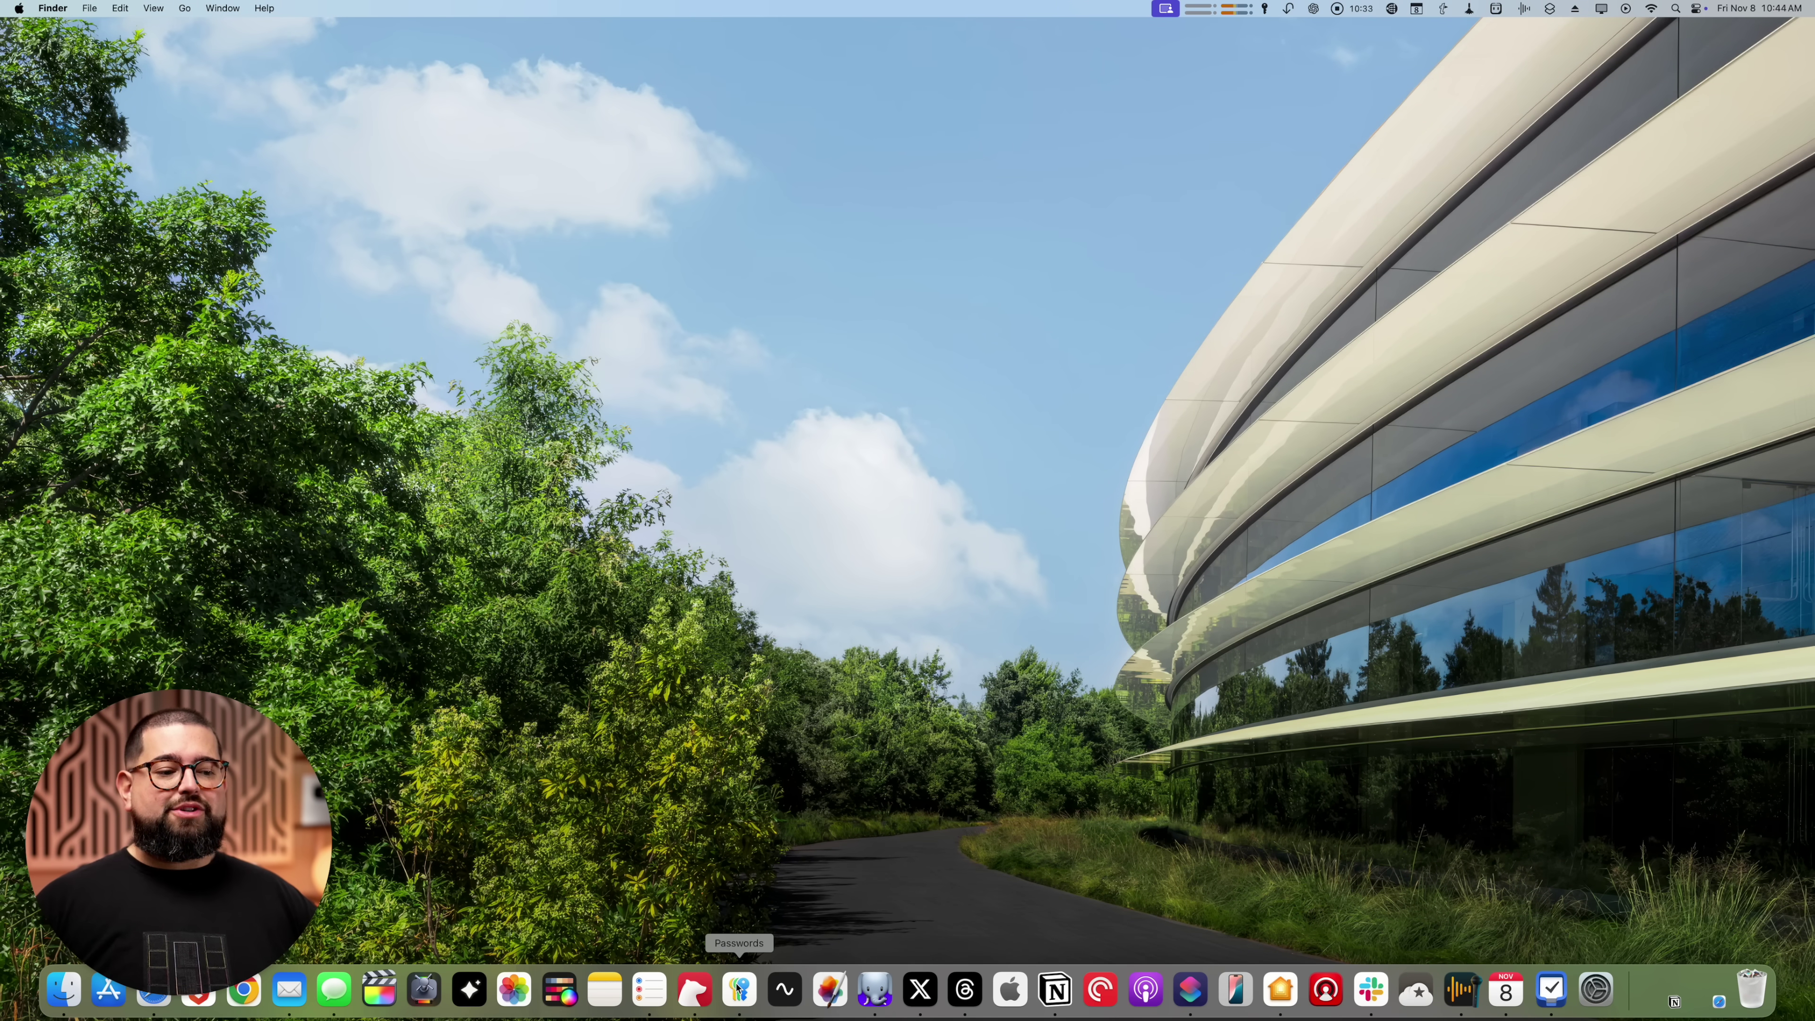
Step: Launch Passwords and enable Show Passwords in Menu Bar in its settings
left_click(738, 989)
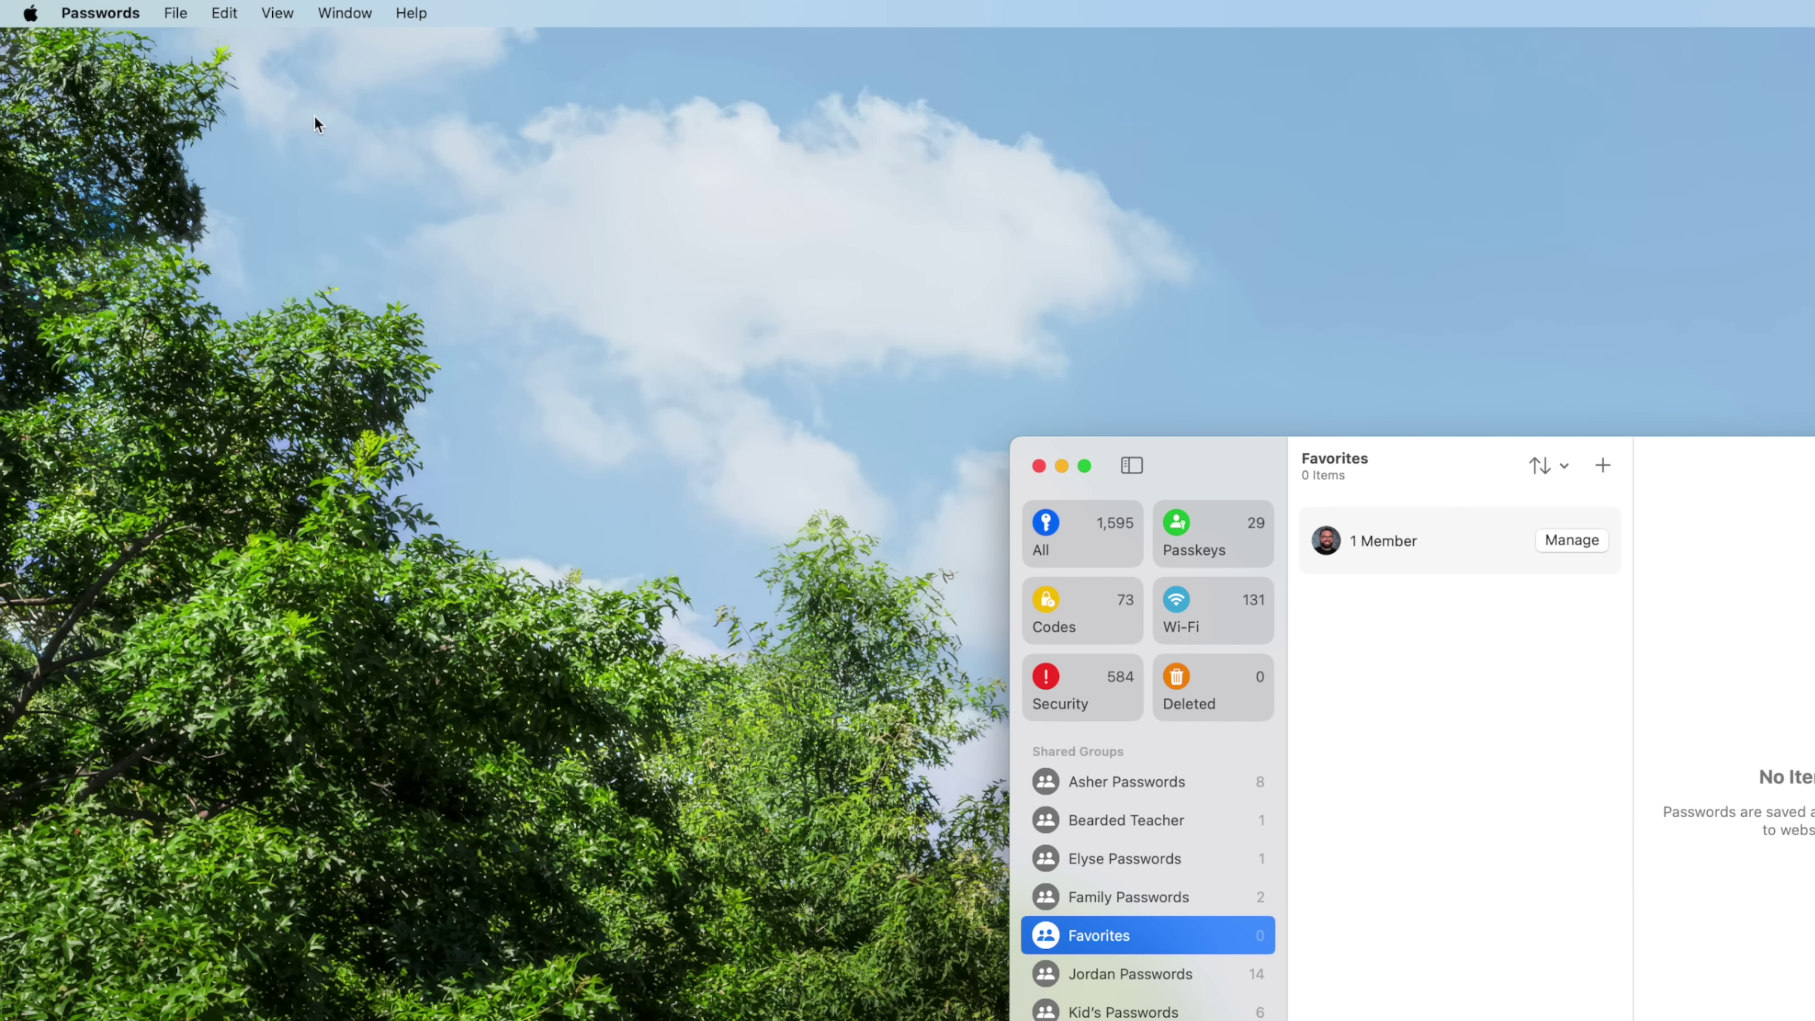
left_click(127, 18)
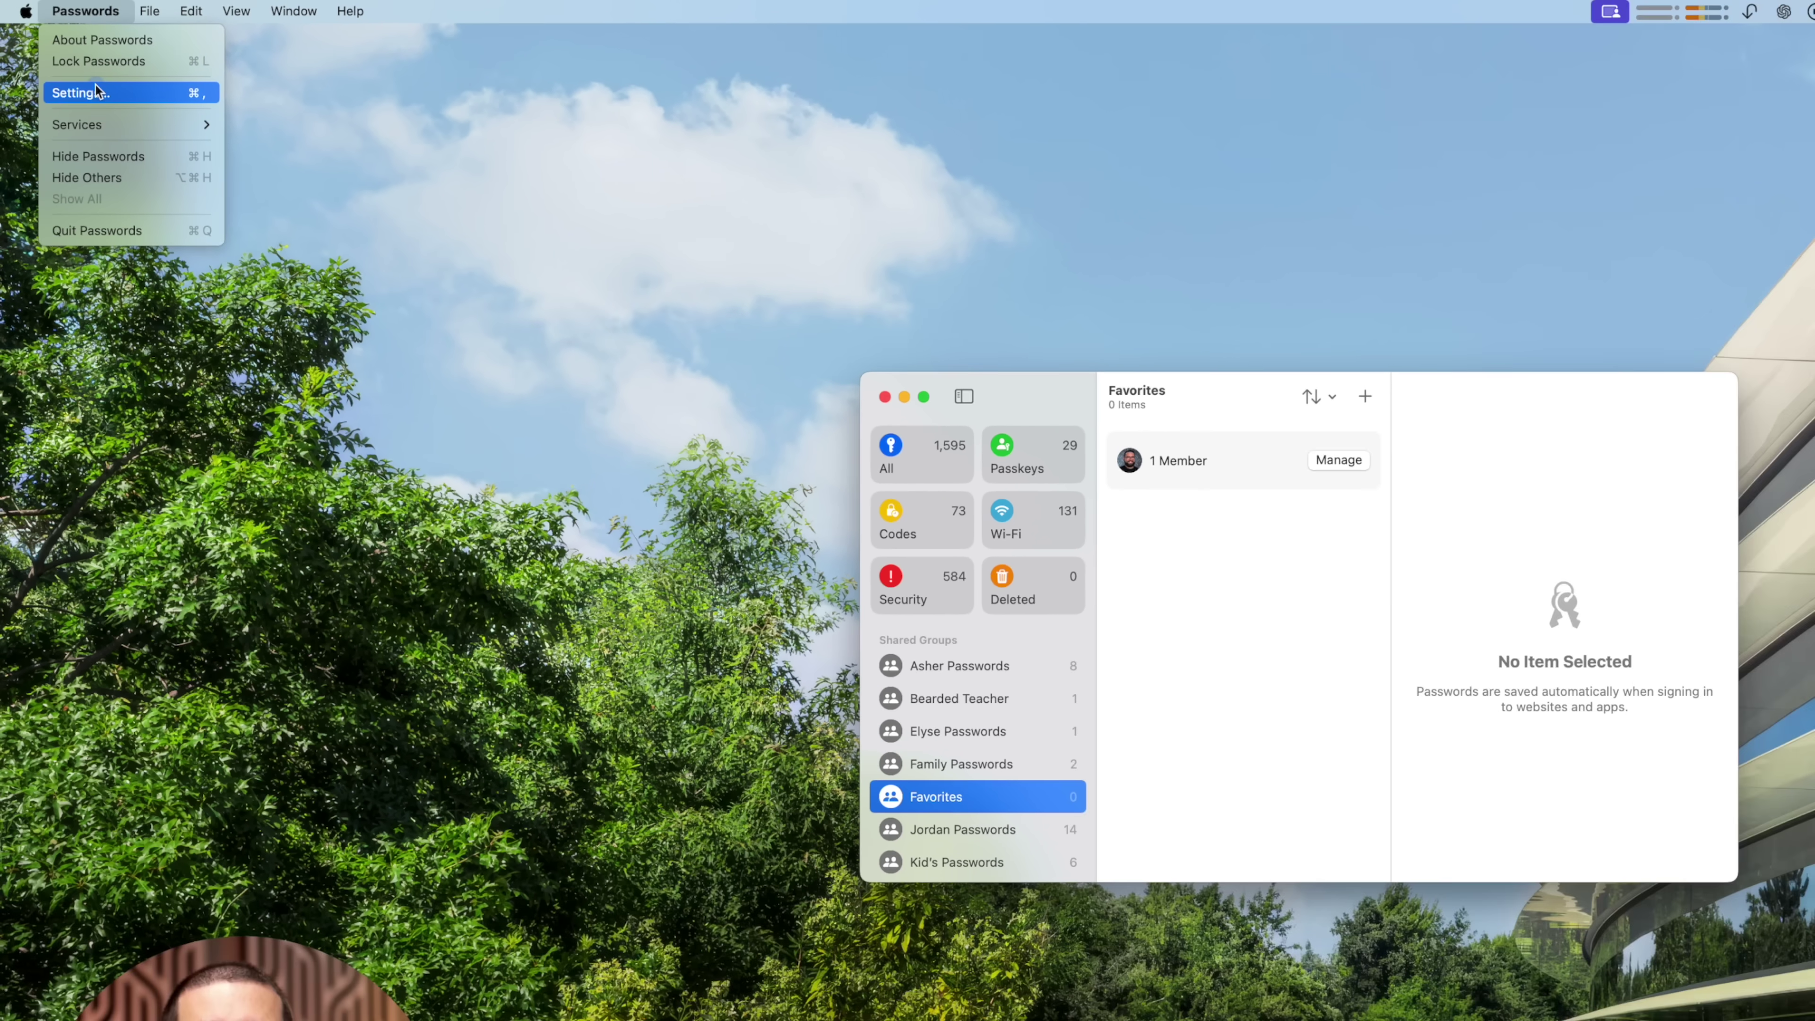
left_click(107, 108)
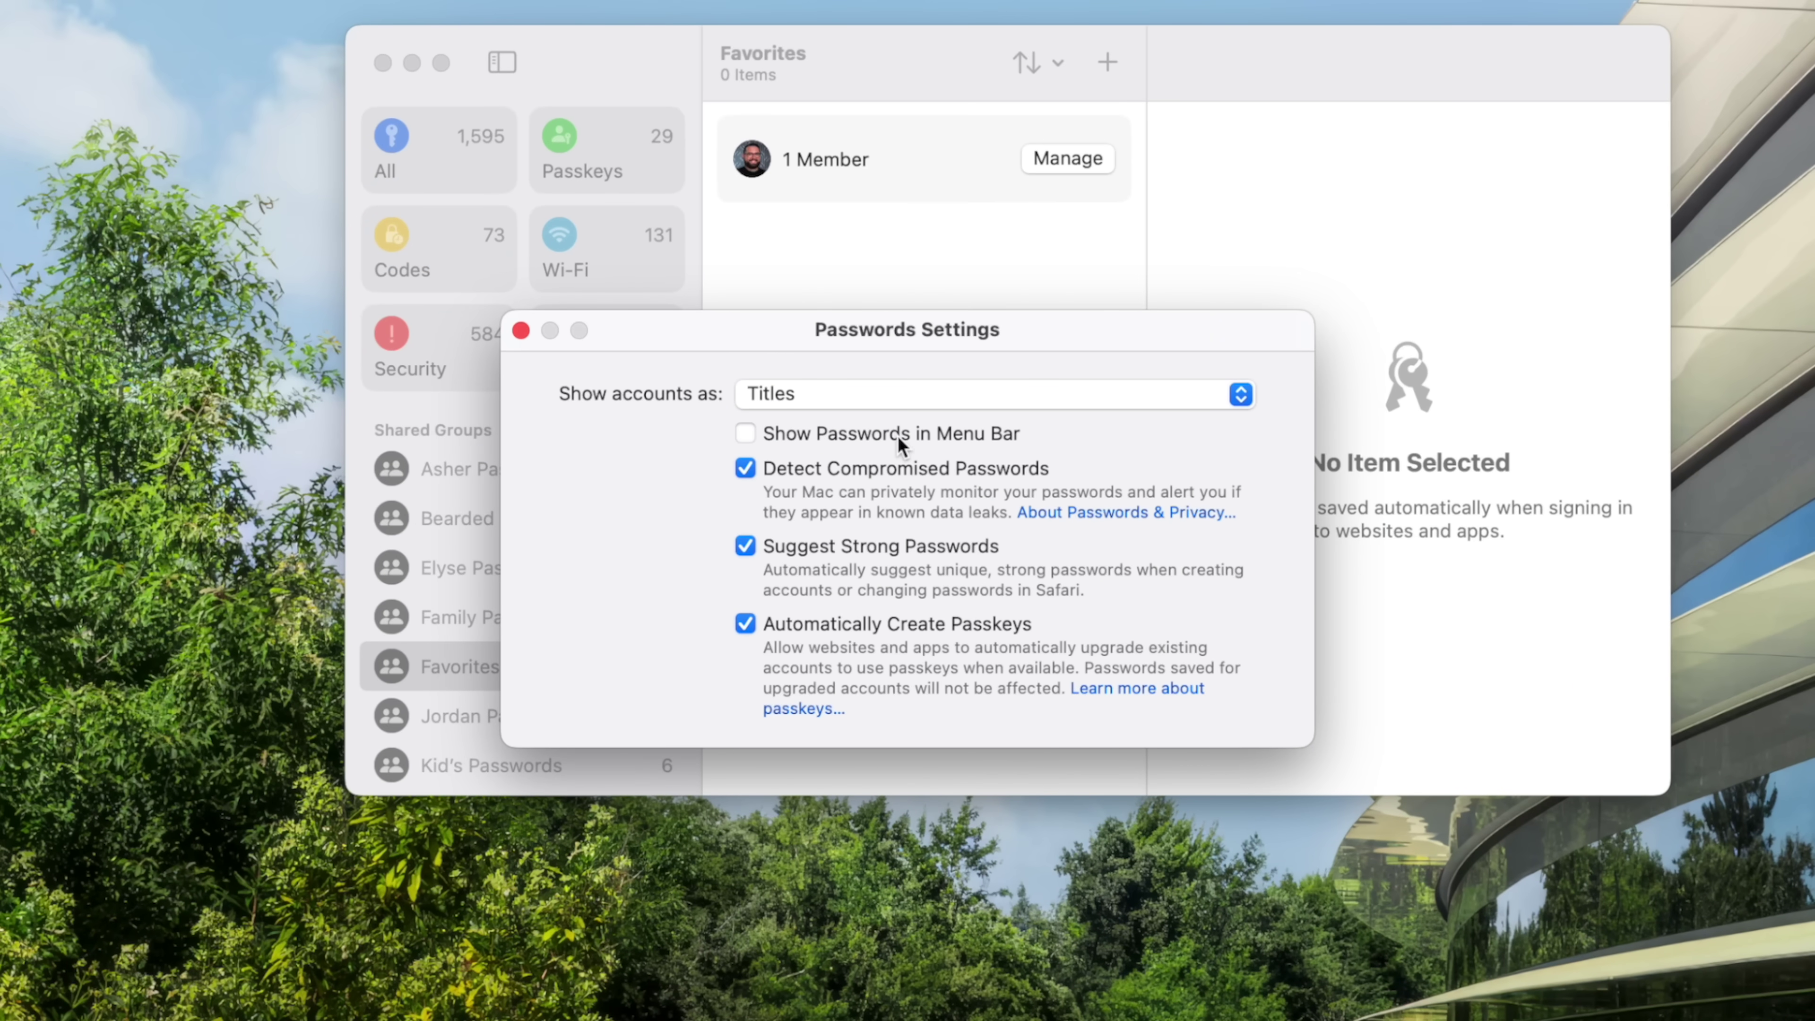
left_click(898, 435)
left_click(520, 338)
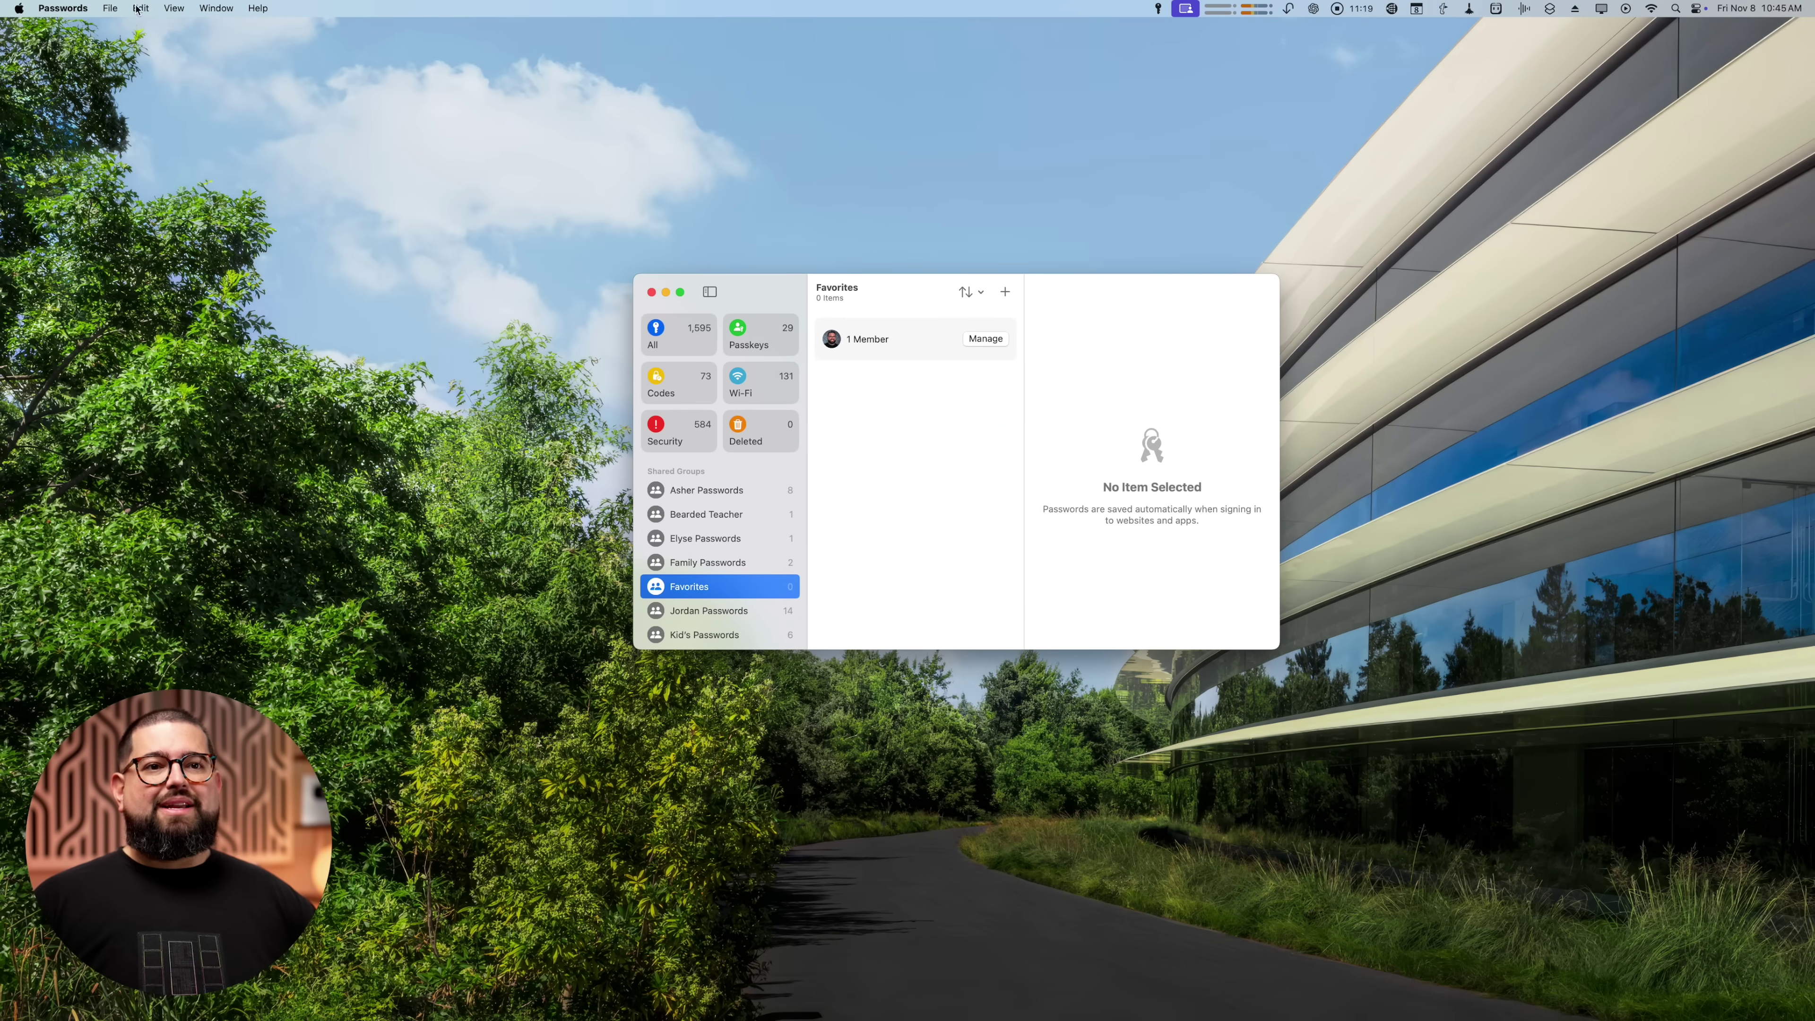
Step: Quit Passwords, then open the full Passwords window from the menu-bar key panel
left_click(63, 8)
left_click(97, 170)
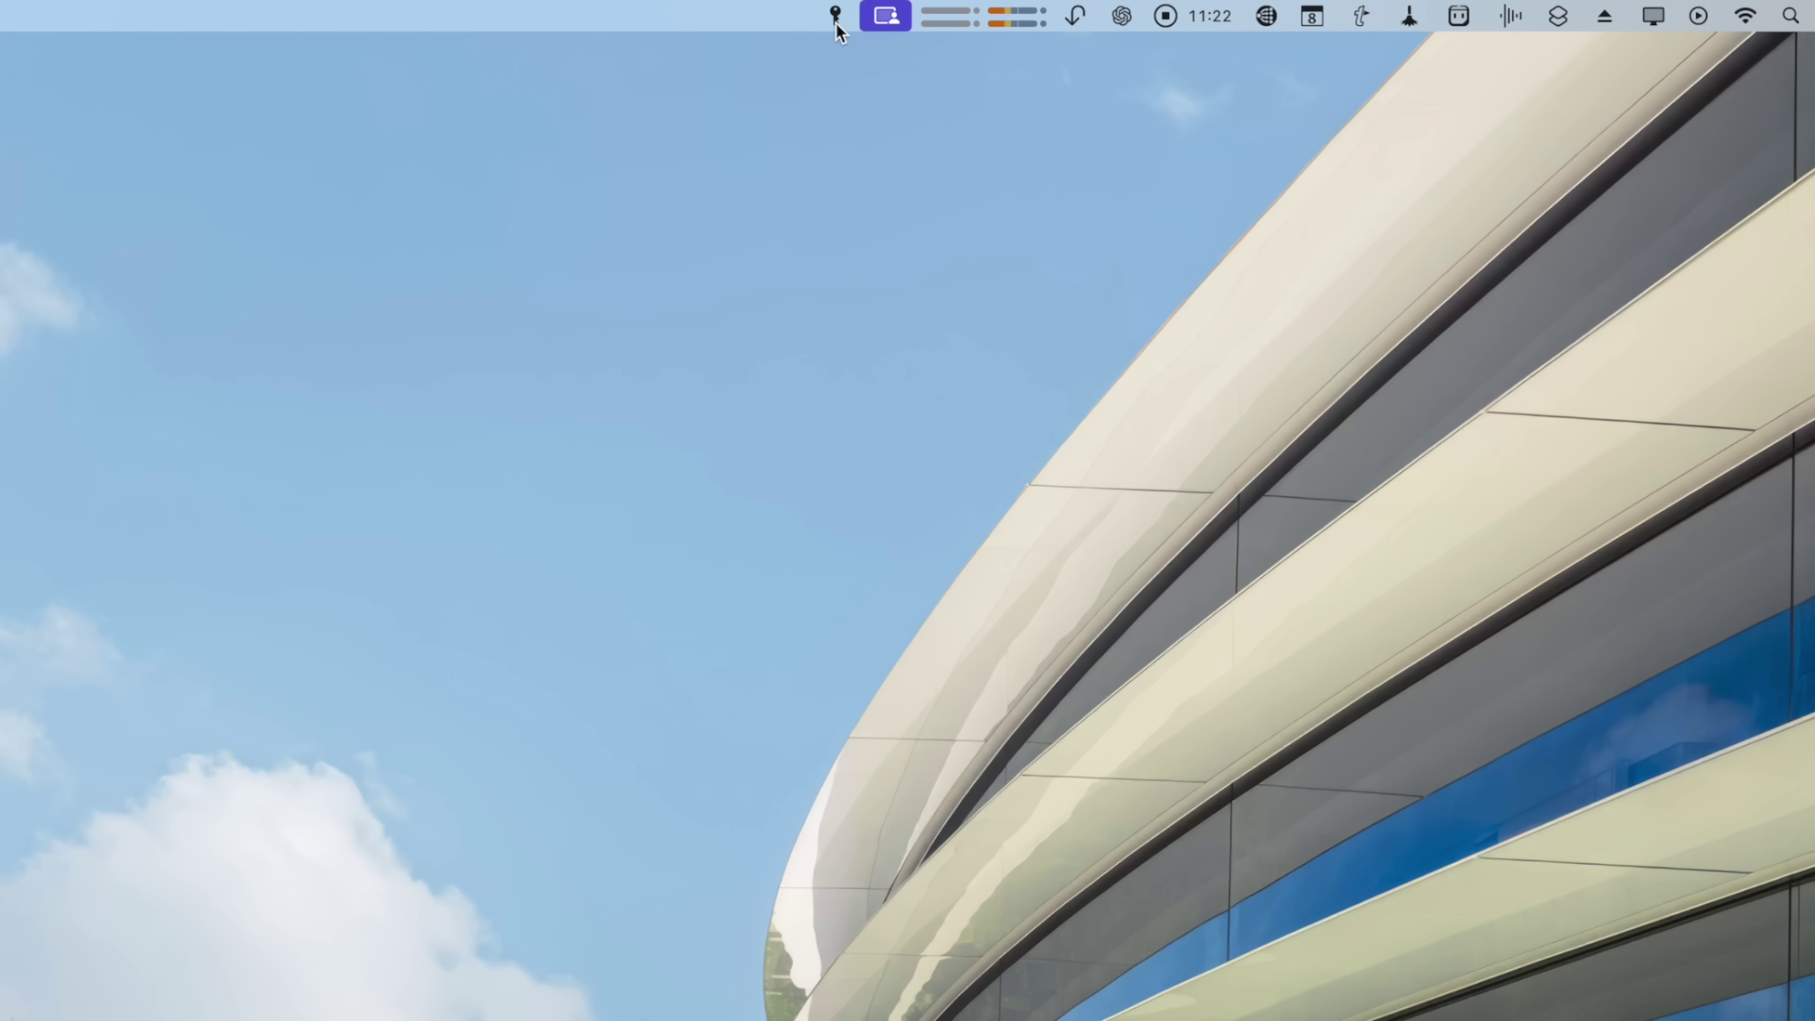
left_click(836, 26)
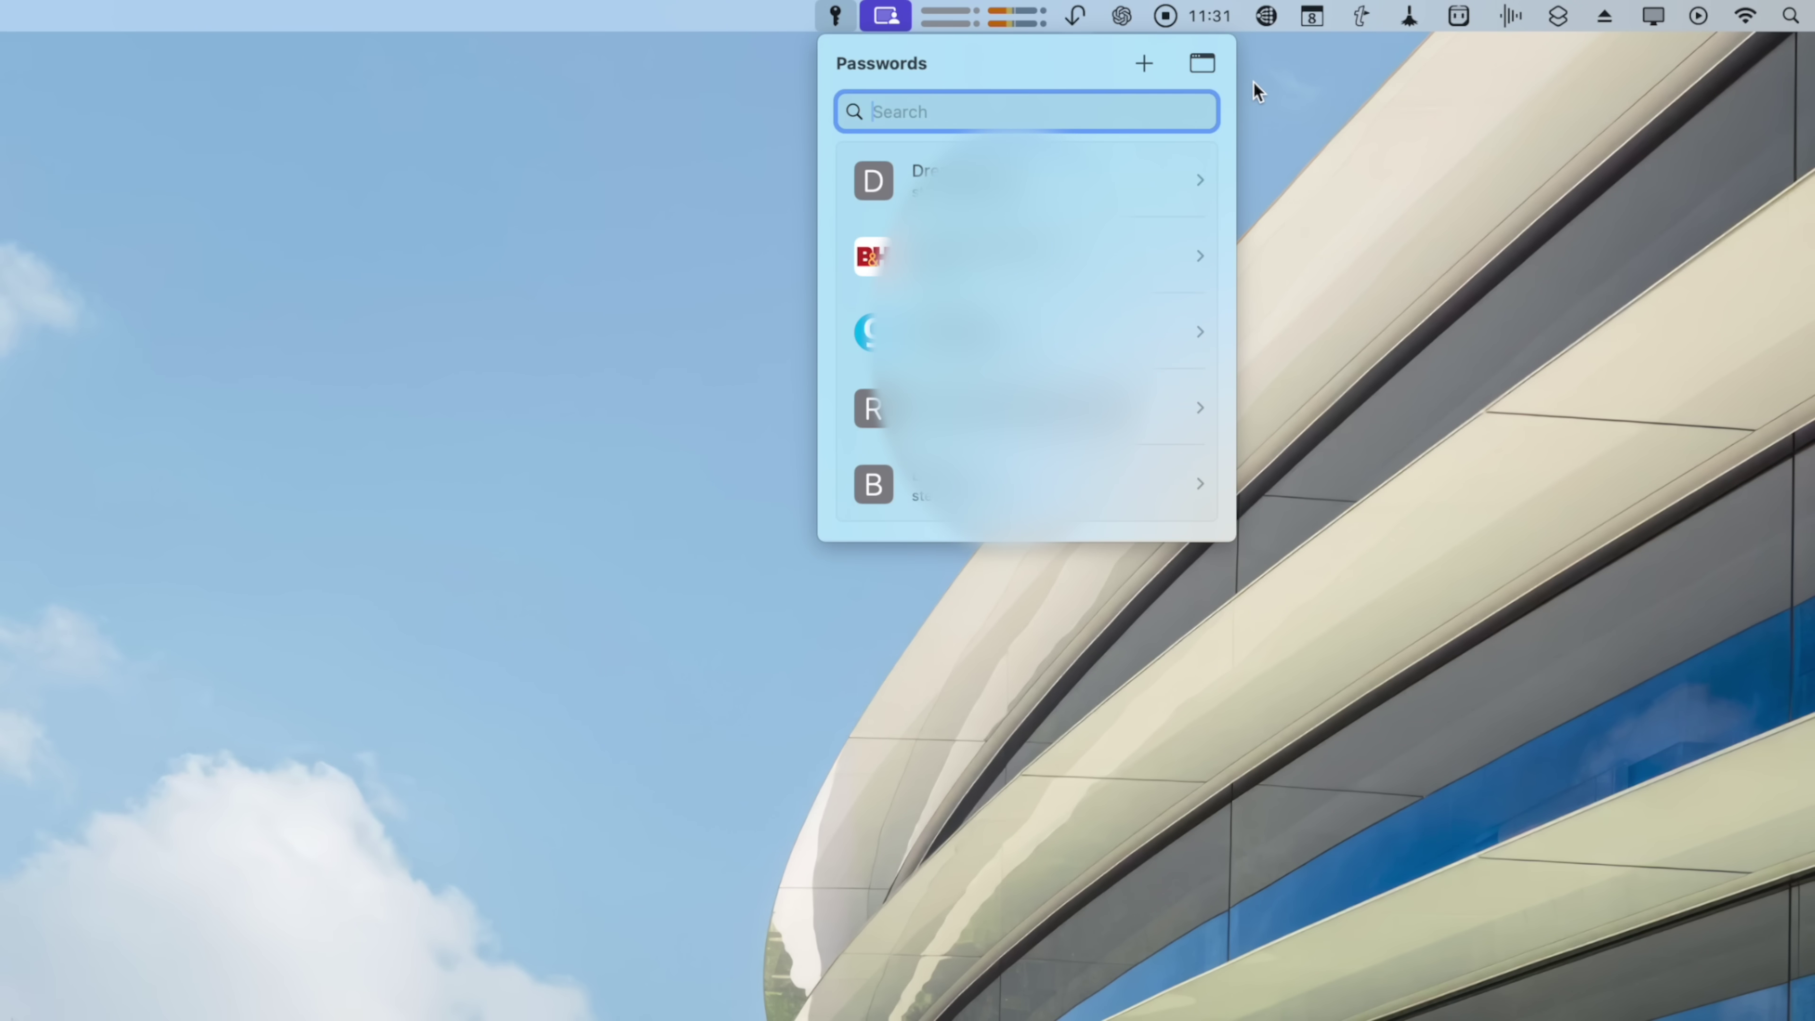
left_click(1202, 62)
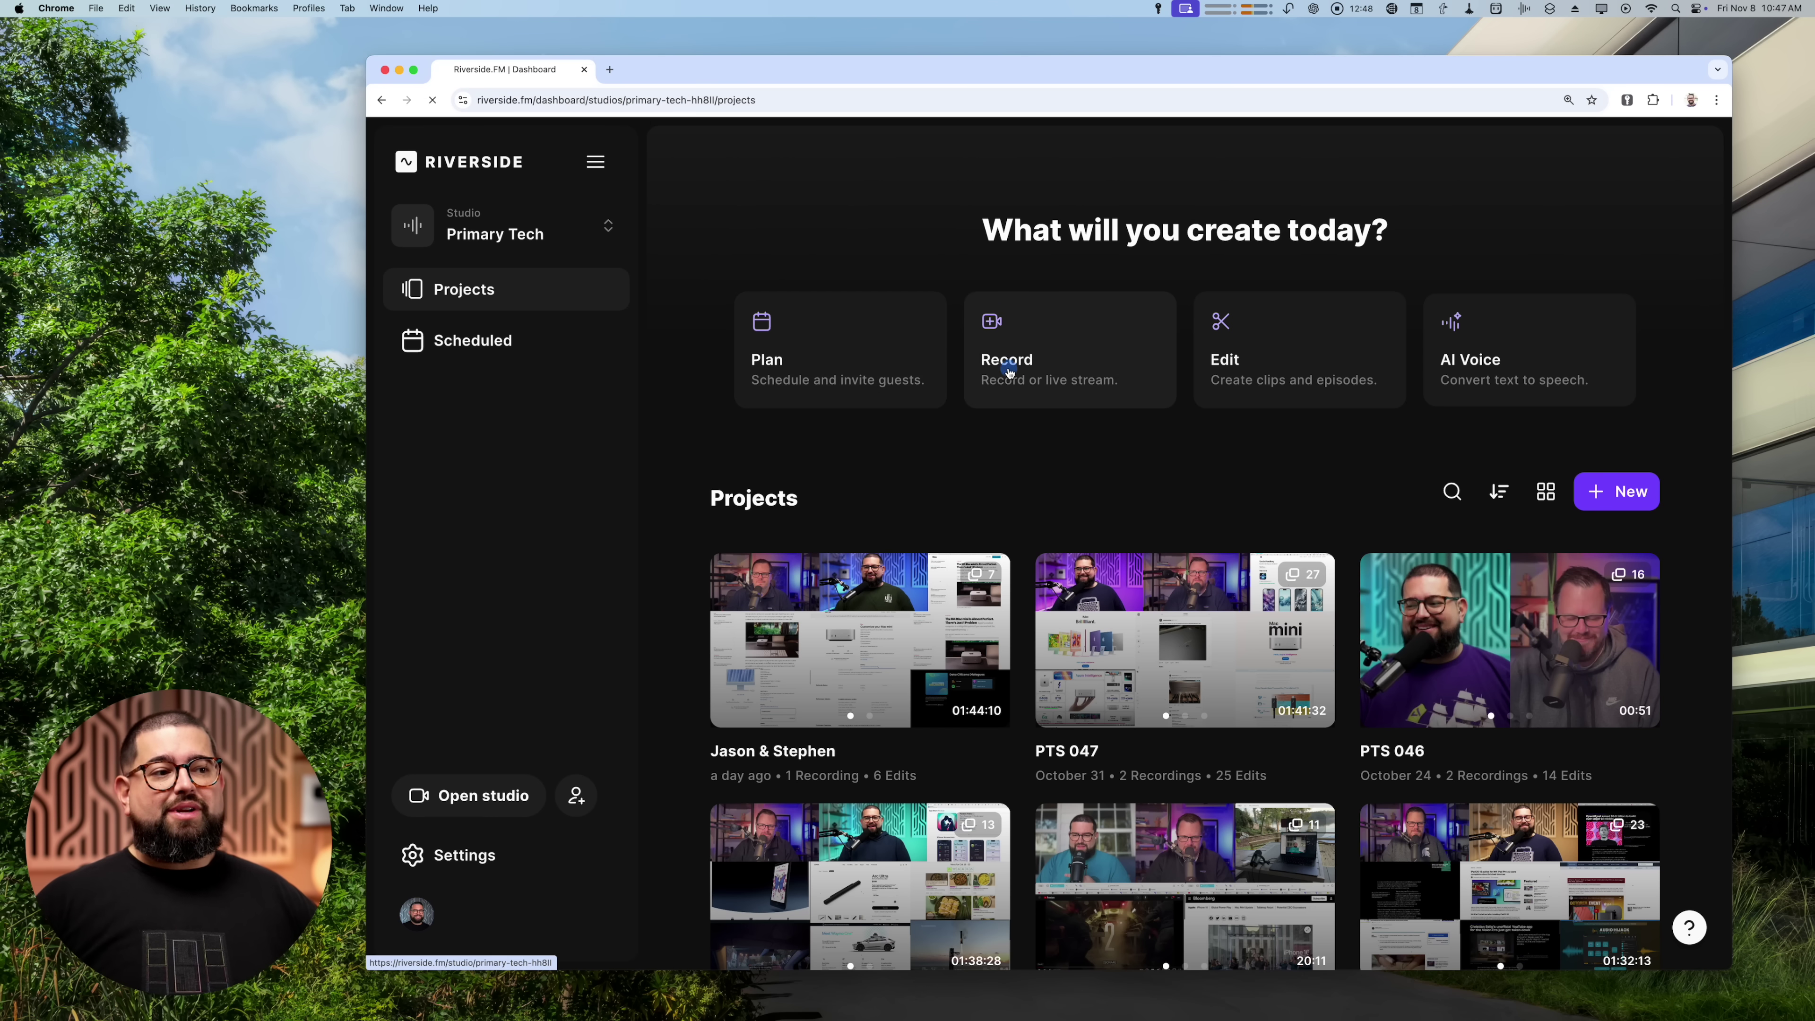
Step: Start a new Riverside recording, confirm headphones are in use, and join the Primary Tech studio
left_click(1010, 384)
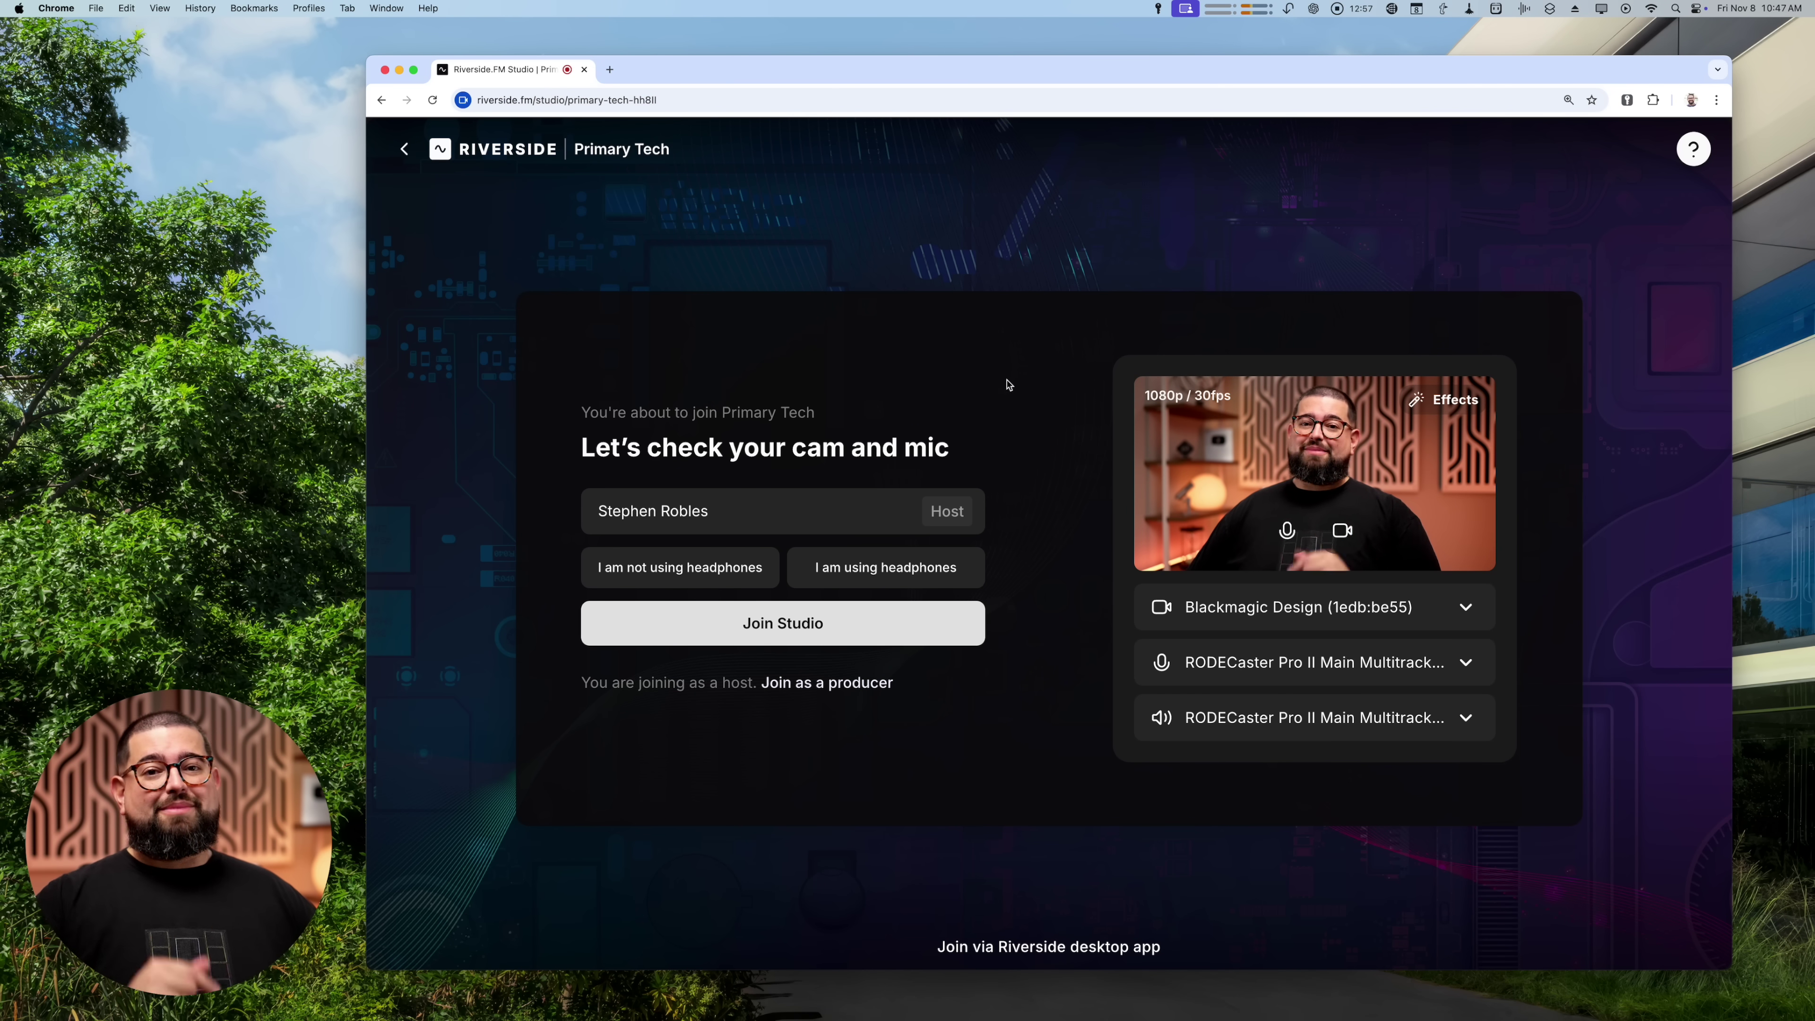
left_click(830, 569)
left_click(857, 624)
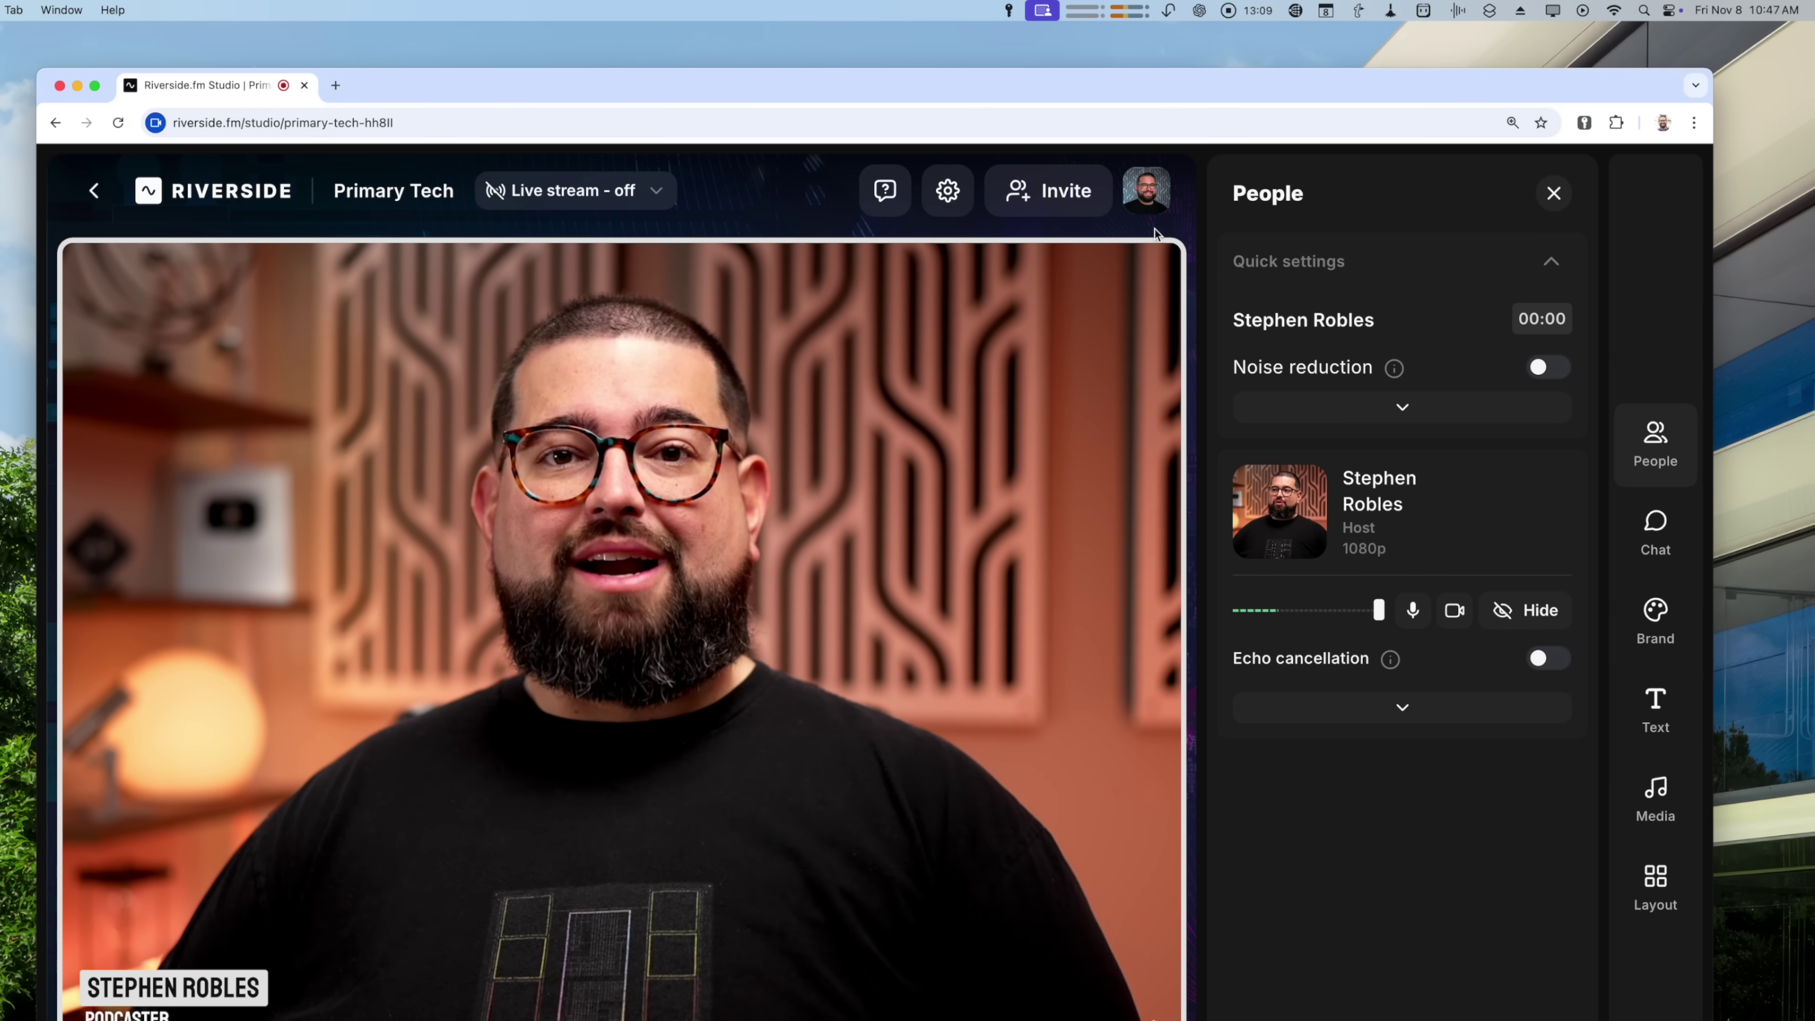
Step: Open Chrome's camera video effects and try Portrait, Studio Light and Reactions, turning each back off
left_click(1042, 11)
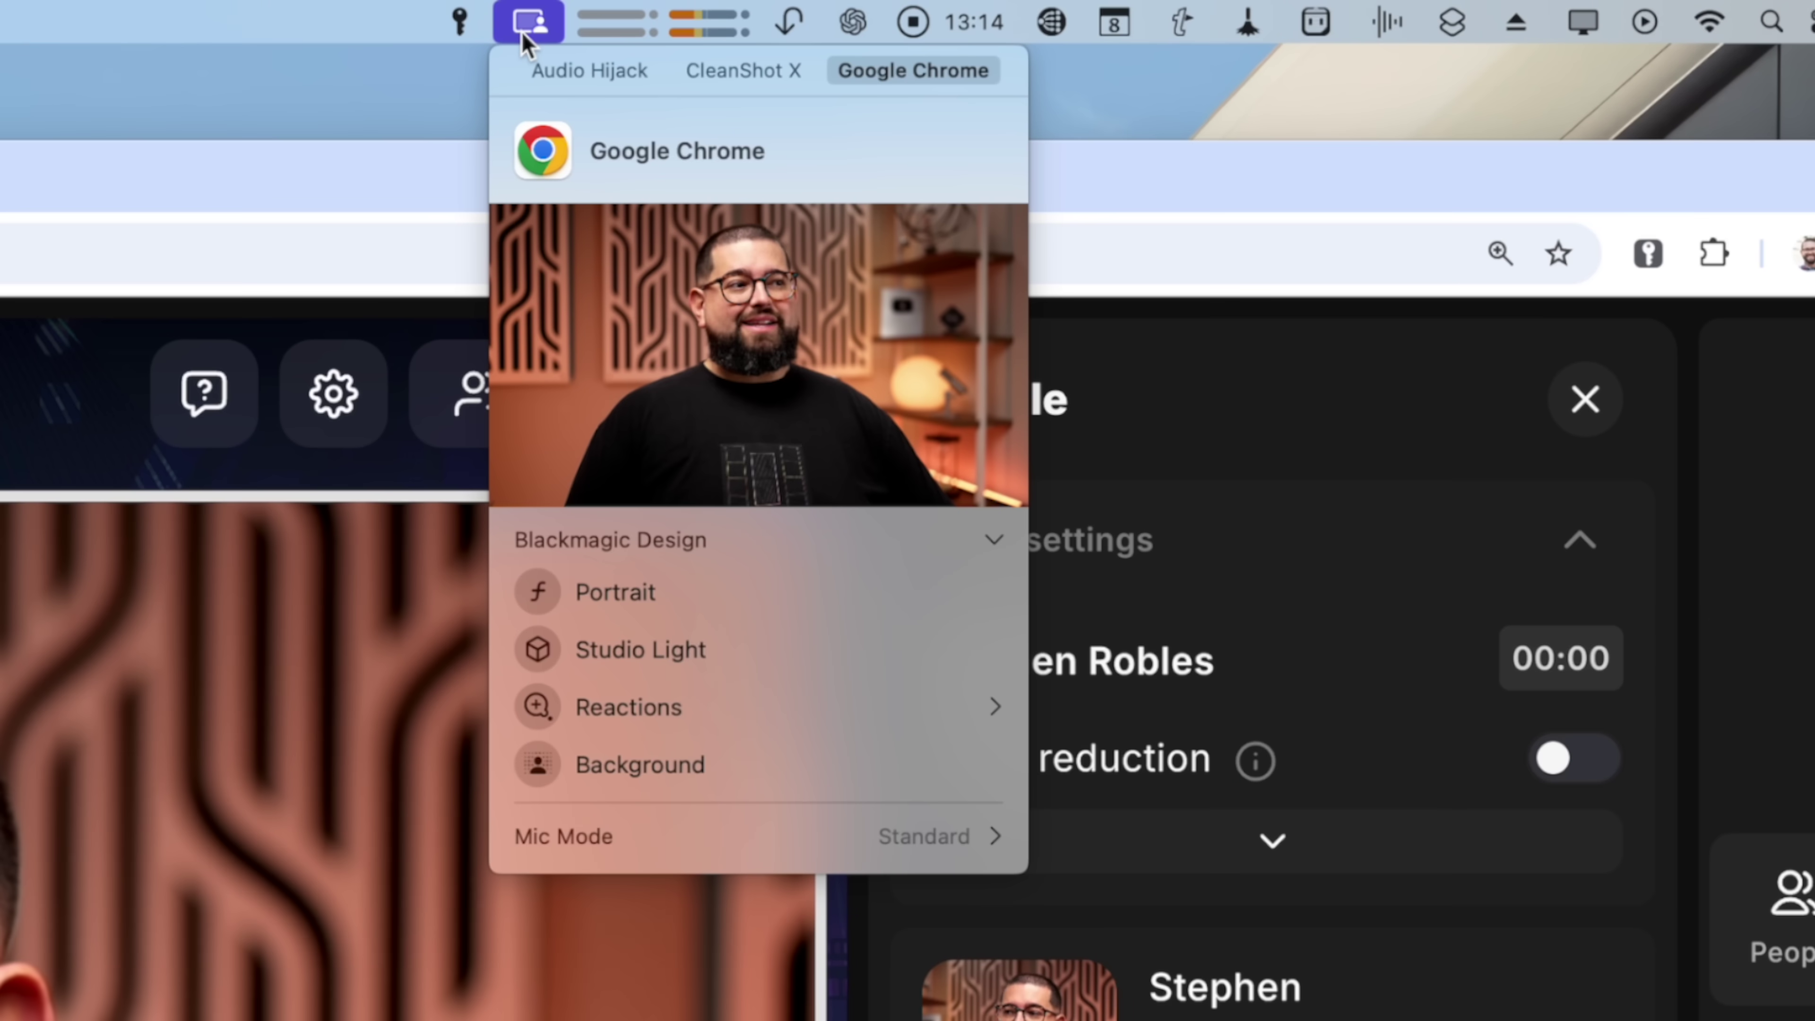
left_click(753, 81)
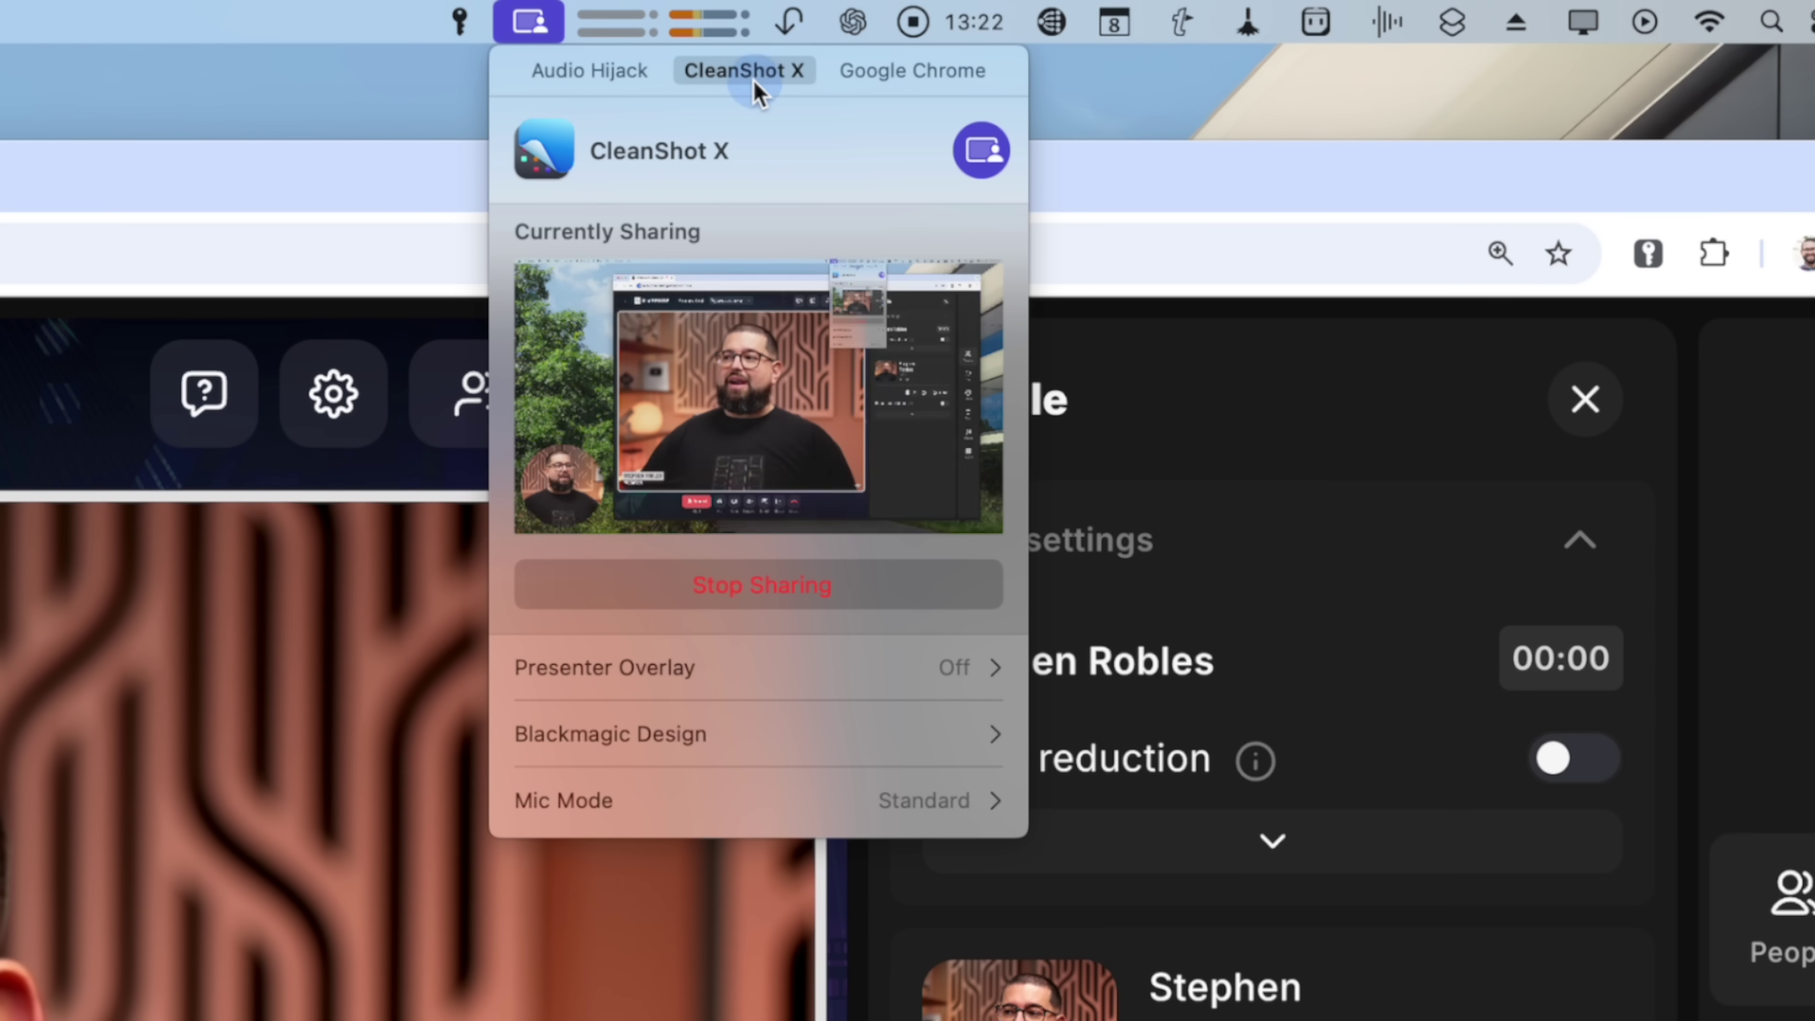
left_click(895, 74)
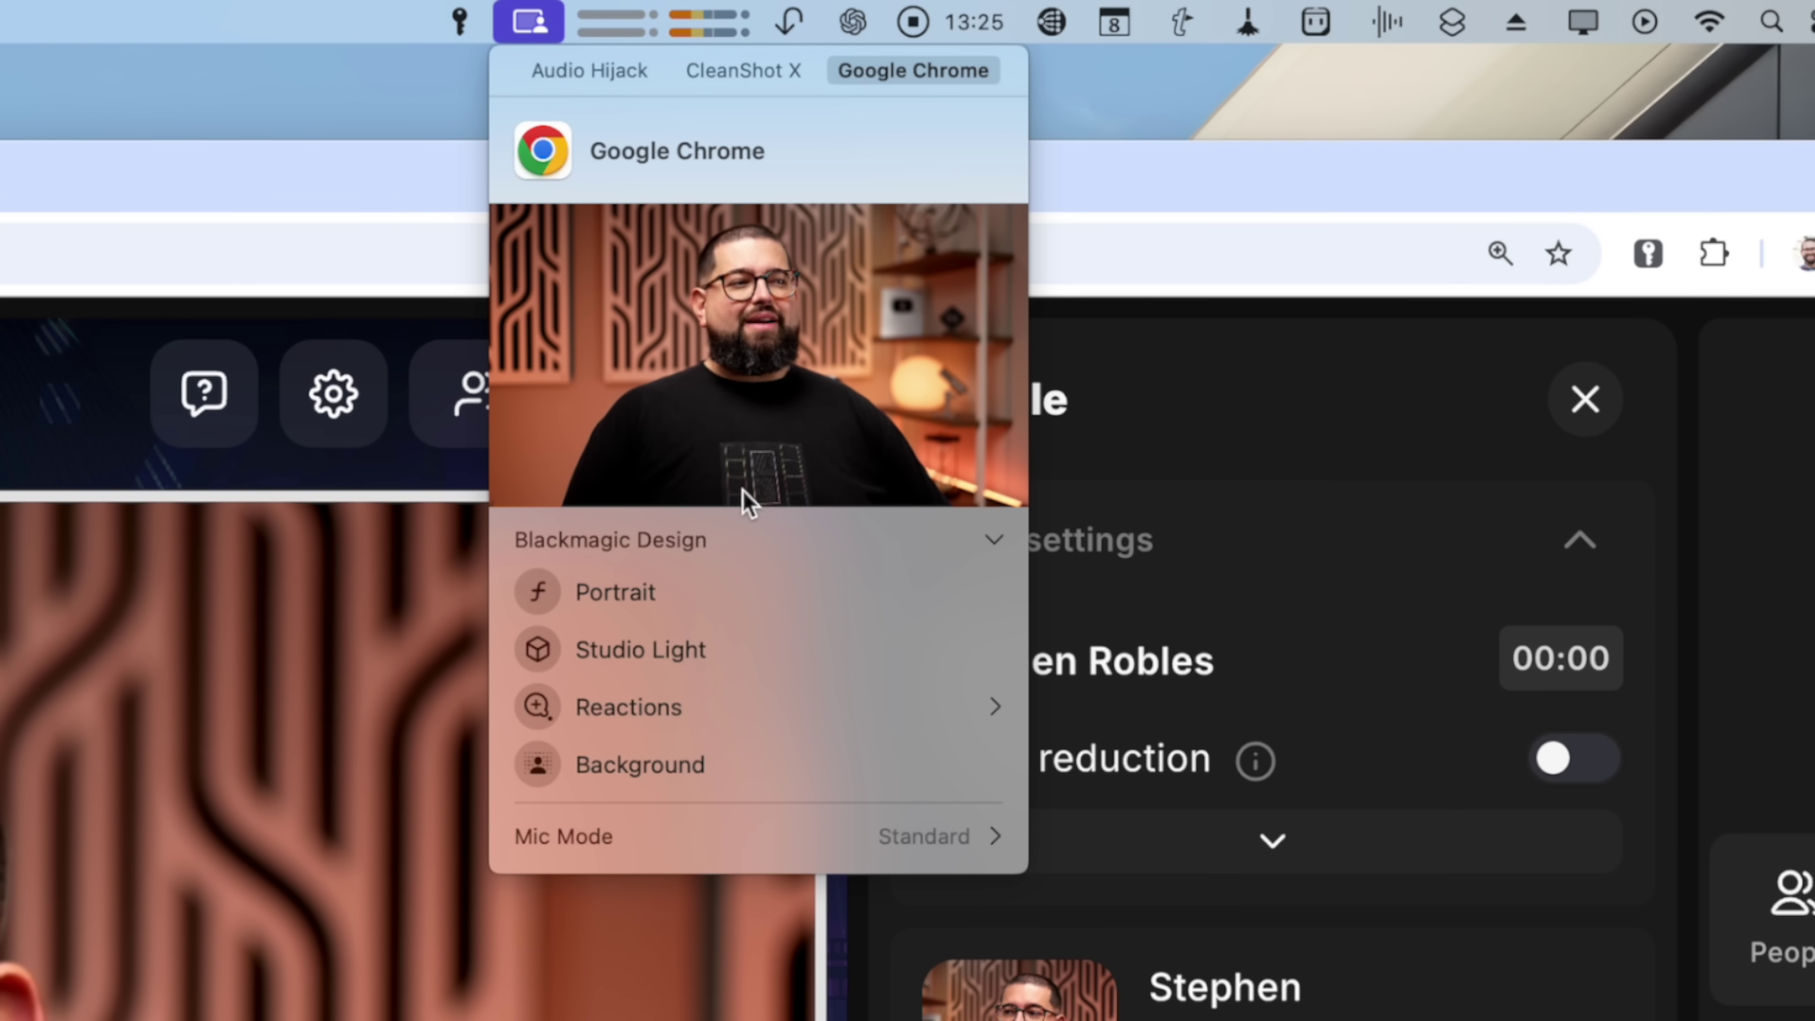
left_click(677, 591)
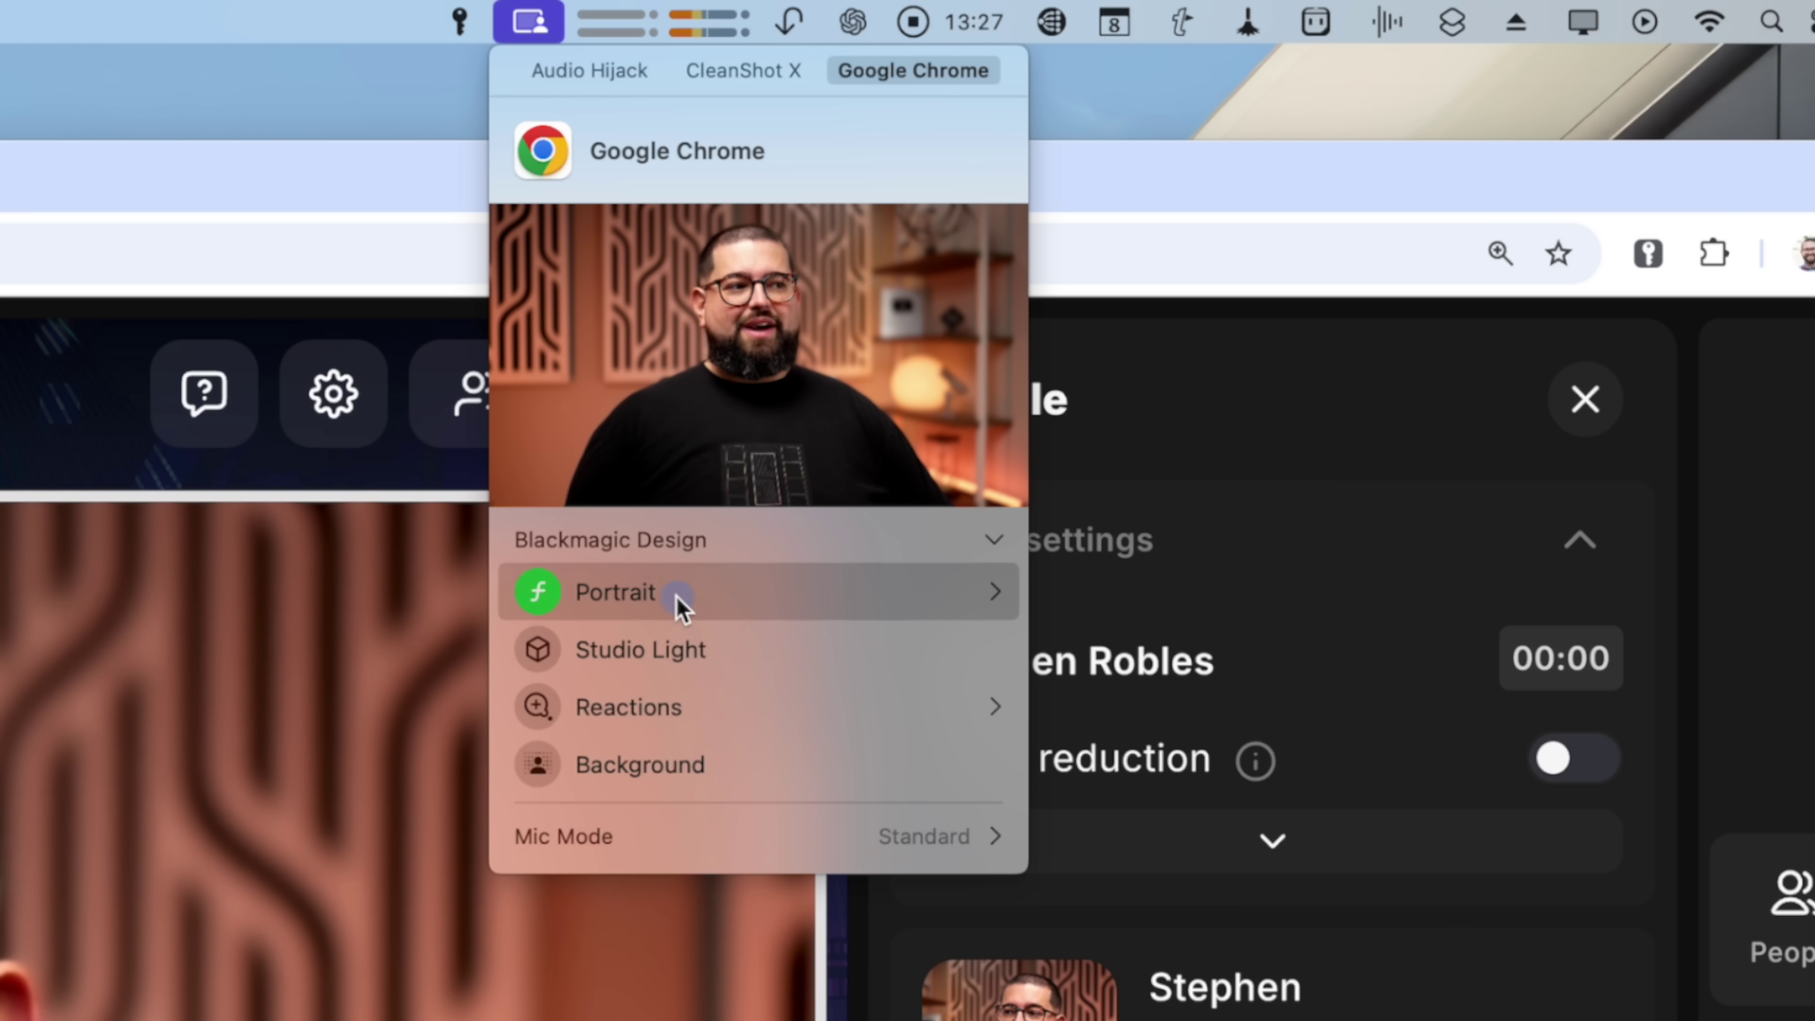
left_click(678, 592)
left_click(682, 643)
left_click(682, 643)
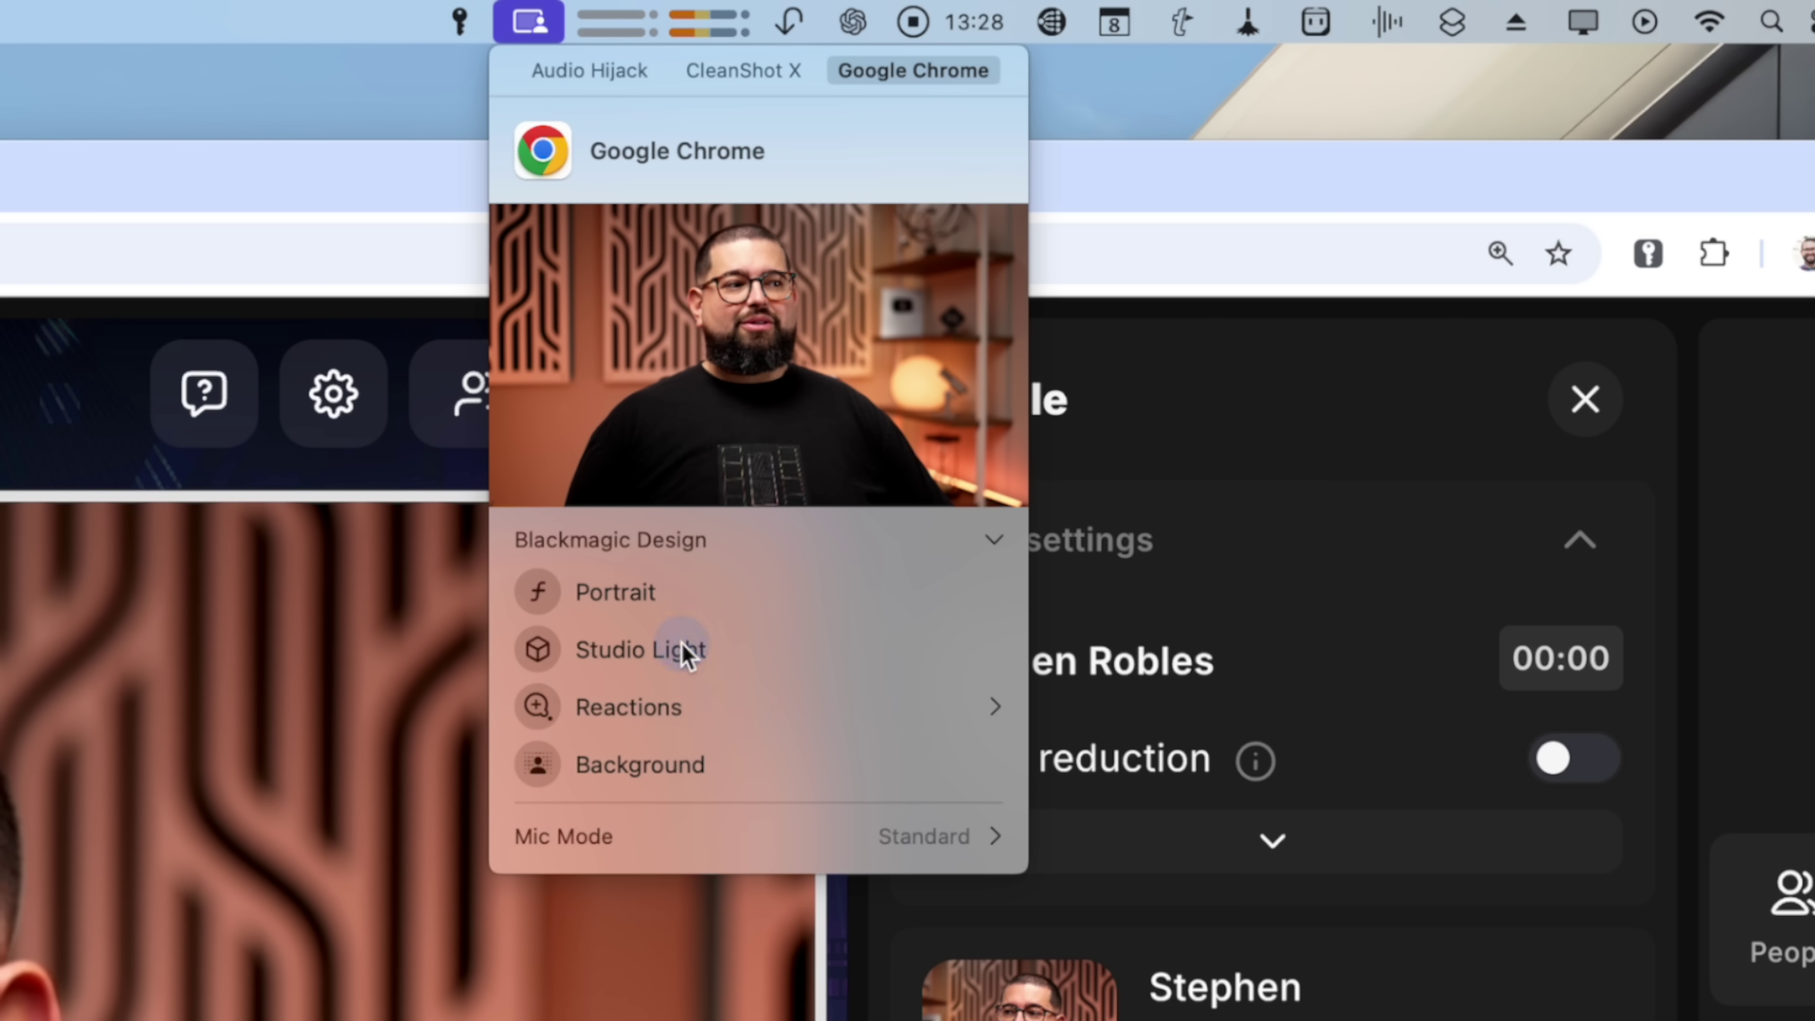
left_click(679, 728)
left_click(683, 732)
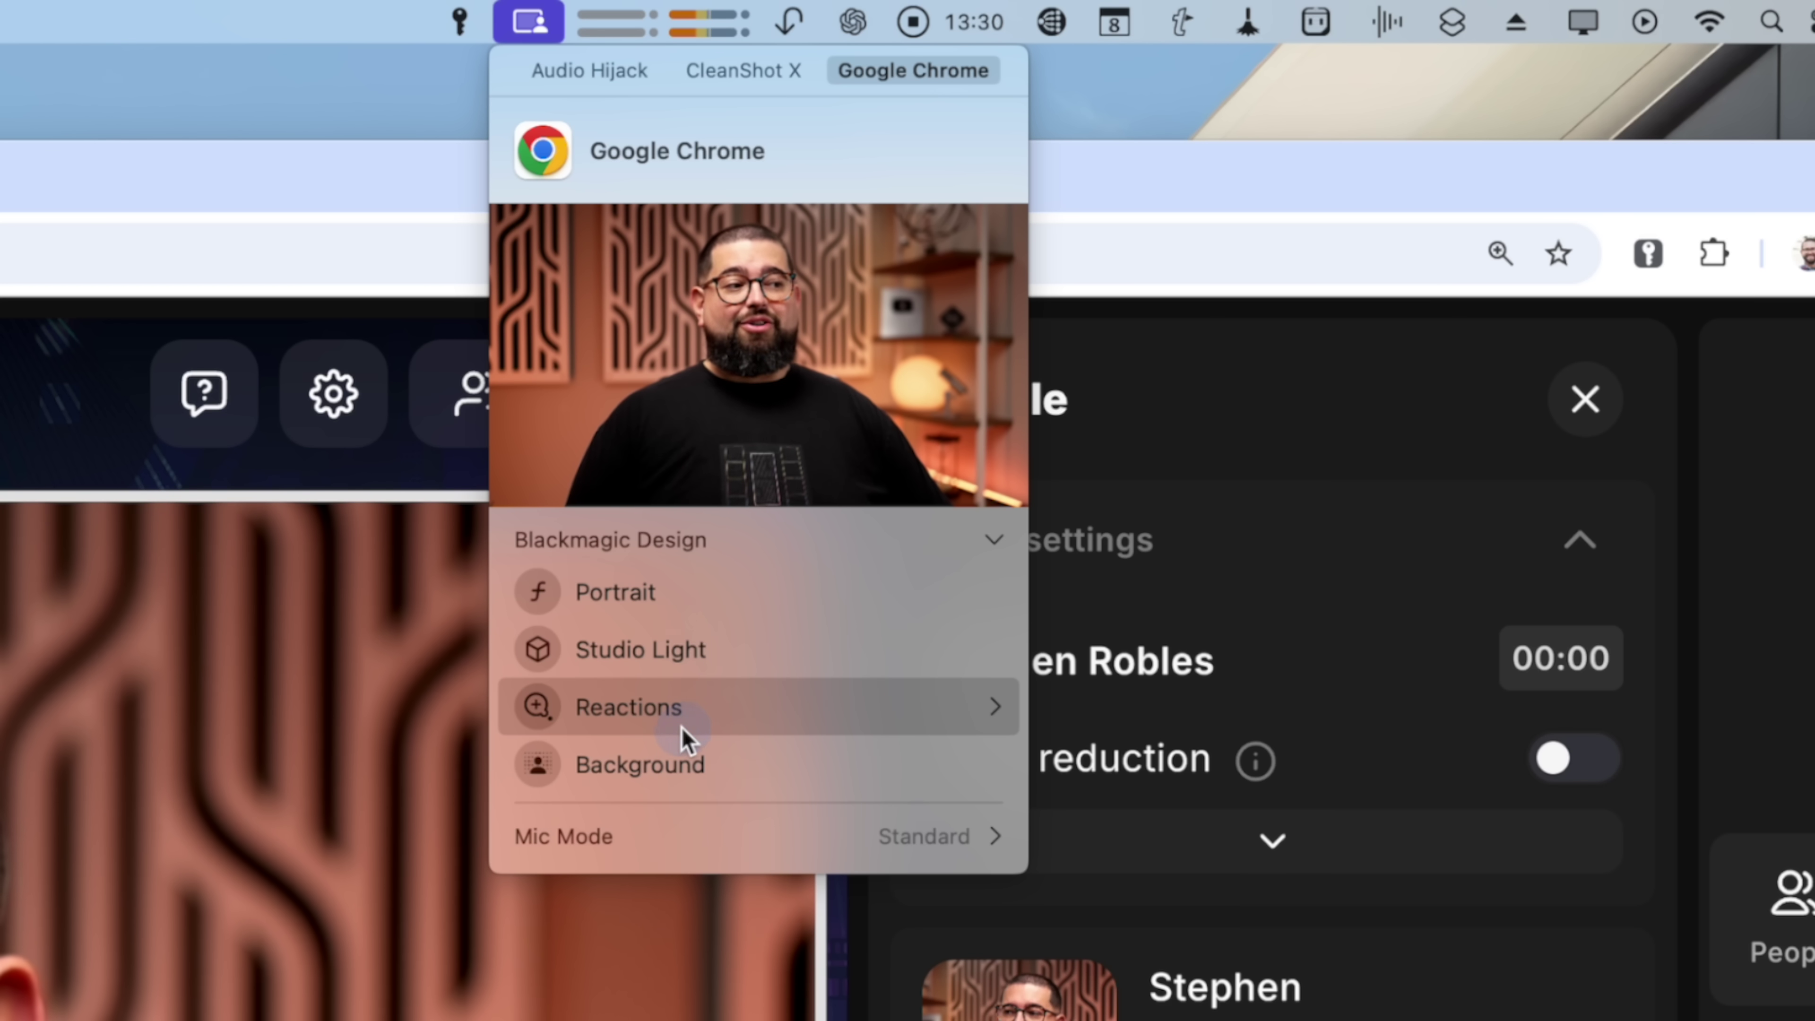
Step: Enable the Background effect and pick the curved glass-building landscape image
left_click(692, 782)
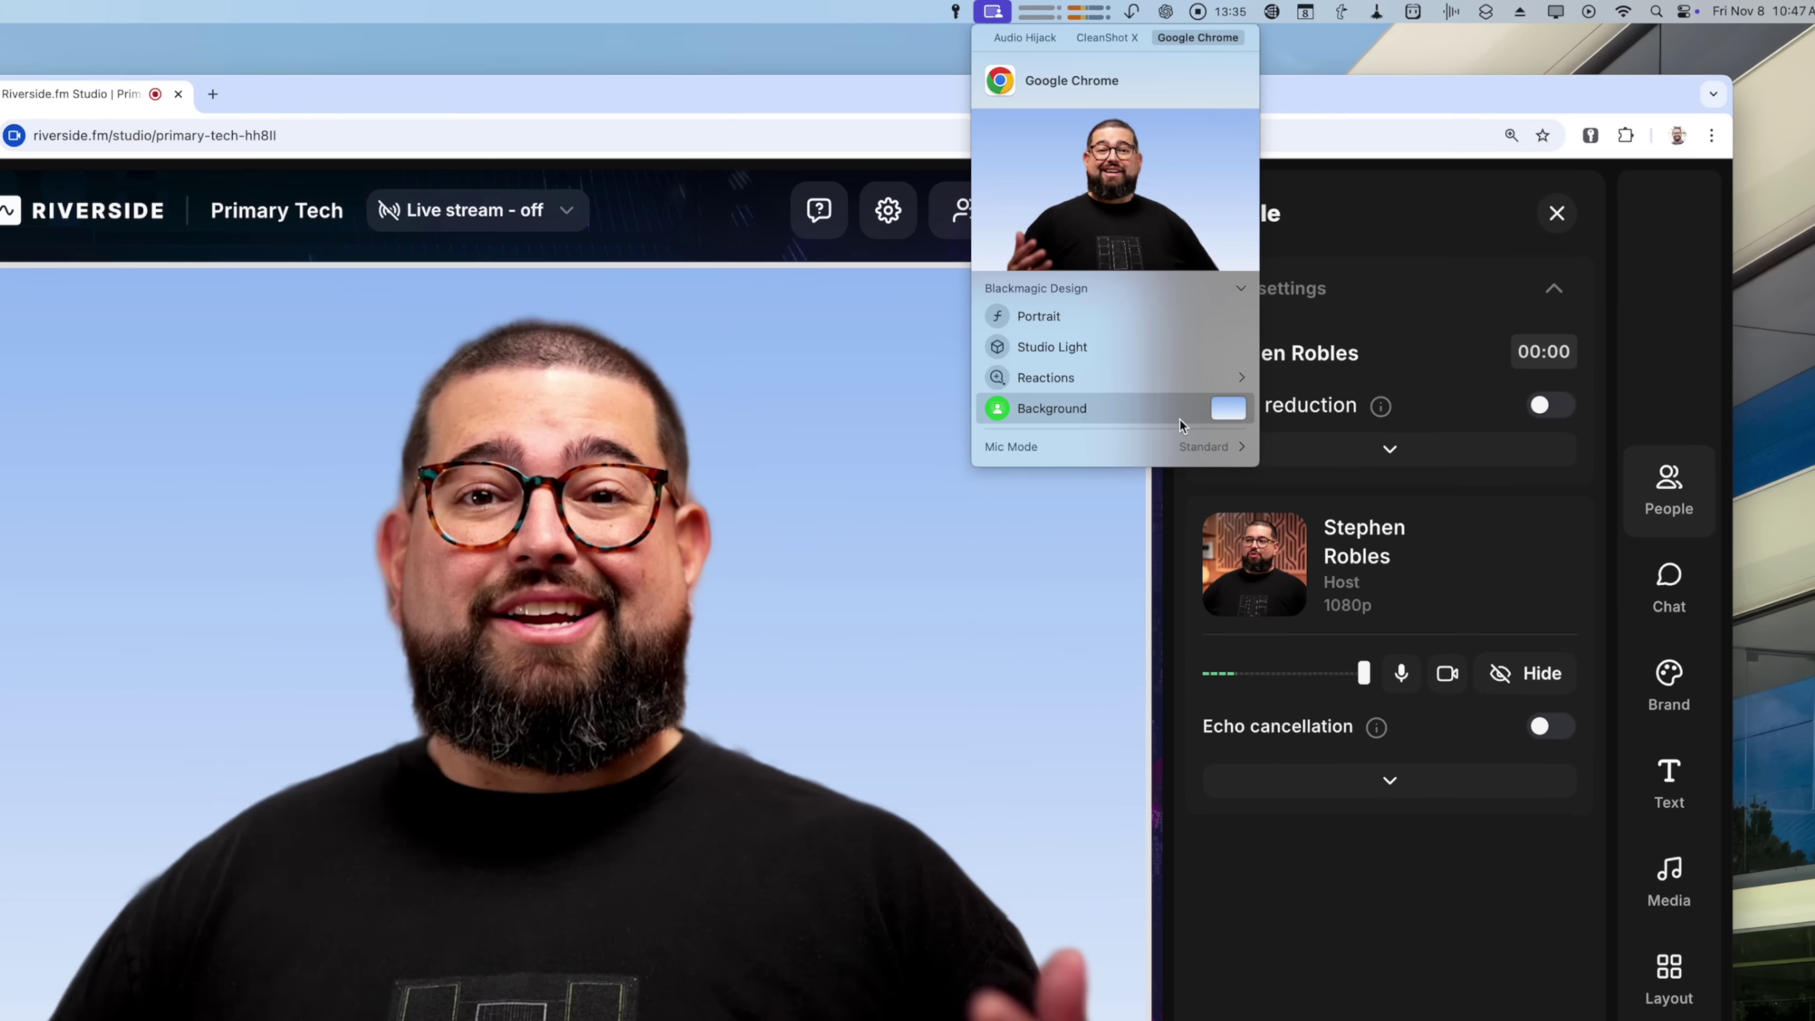
left_click(1228, 409)
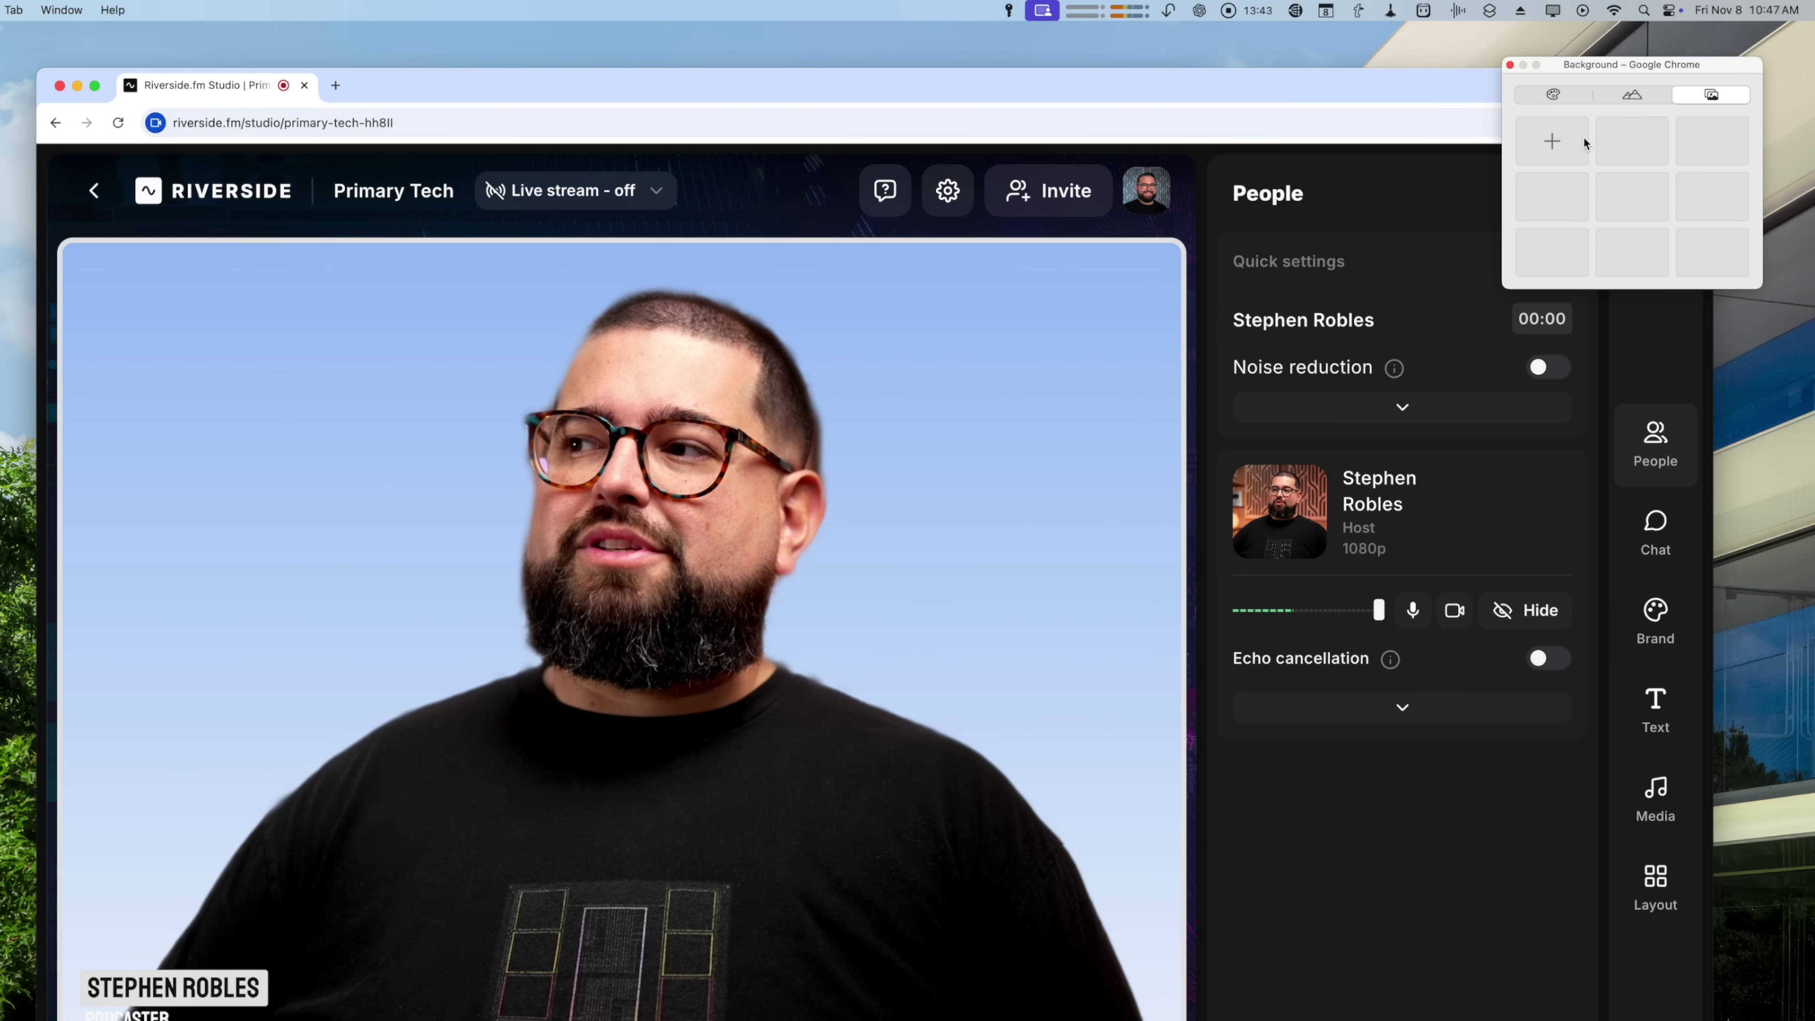
left_click(1632, 93)
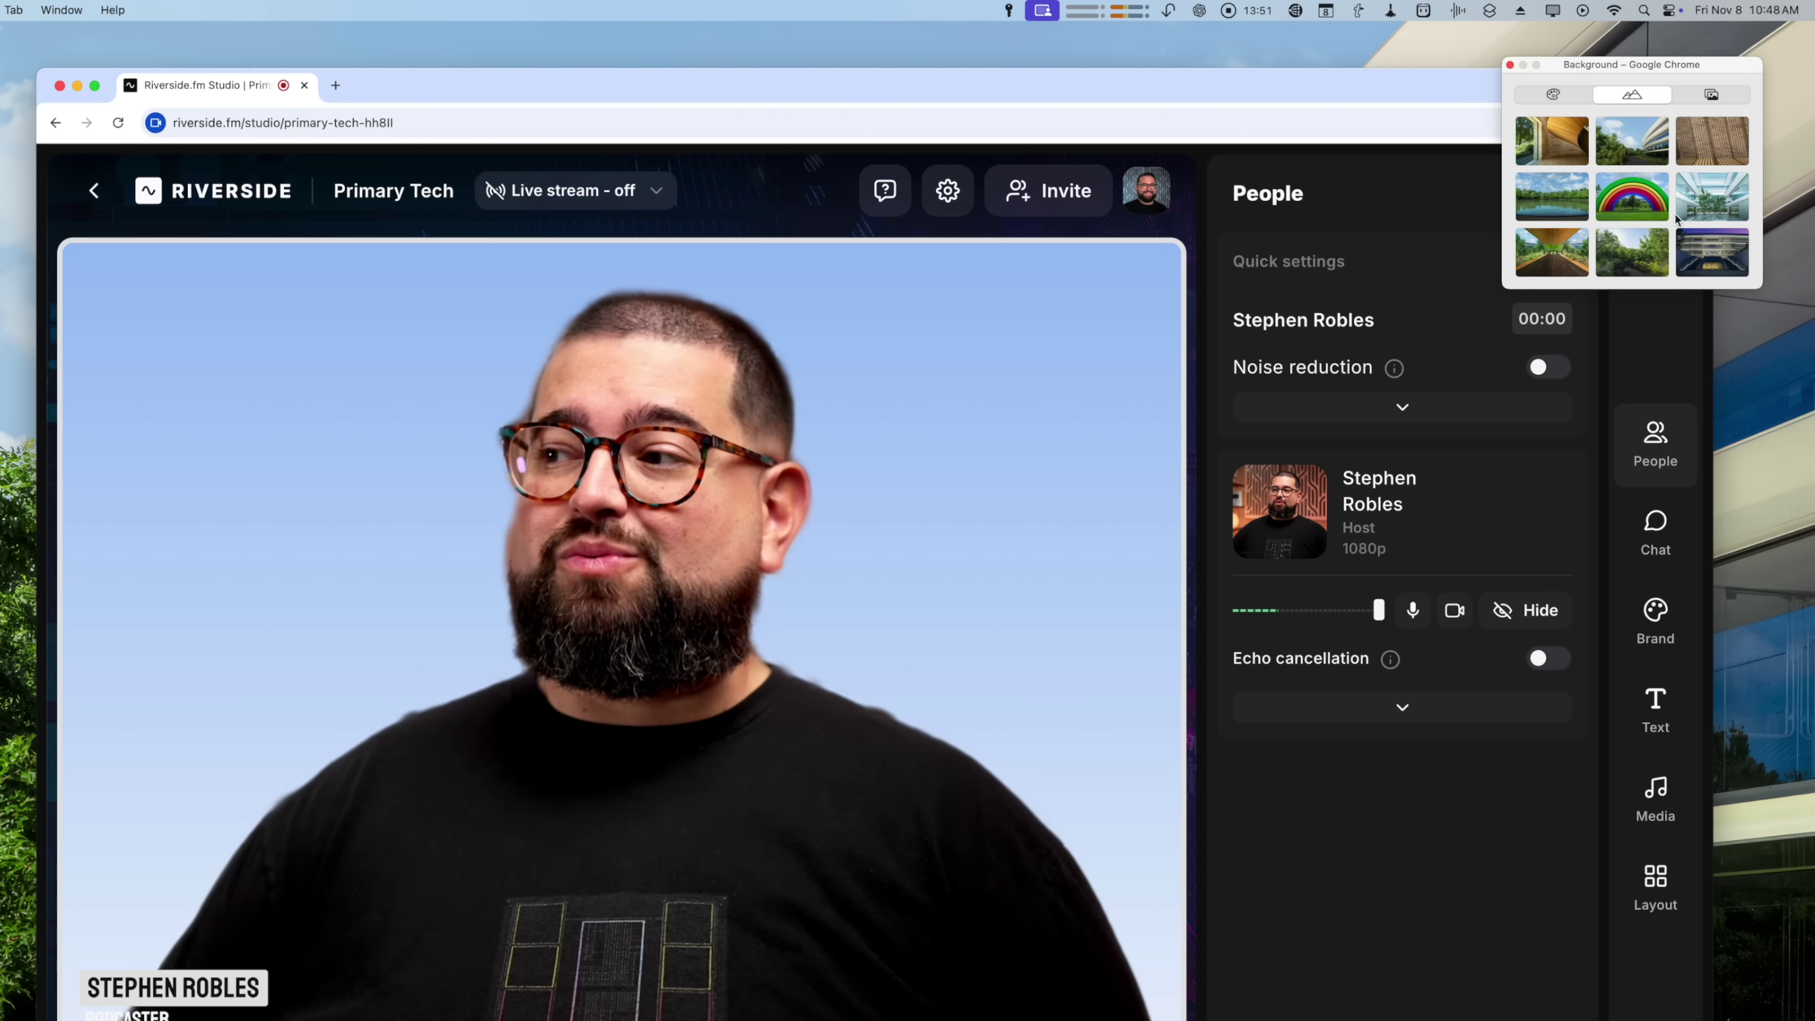
left_click(1632, 141)
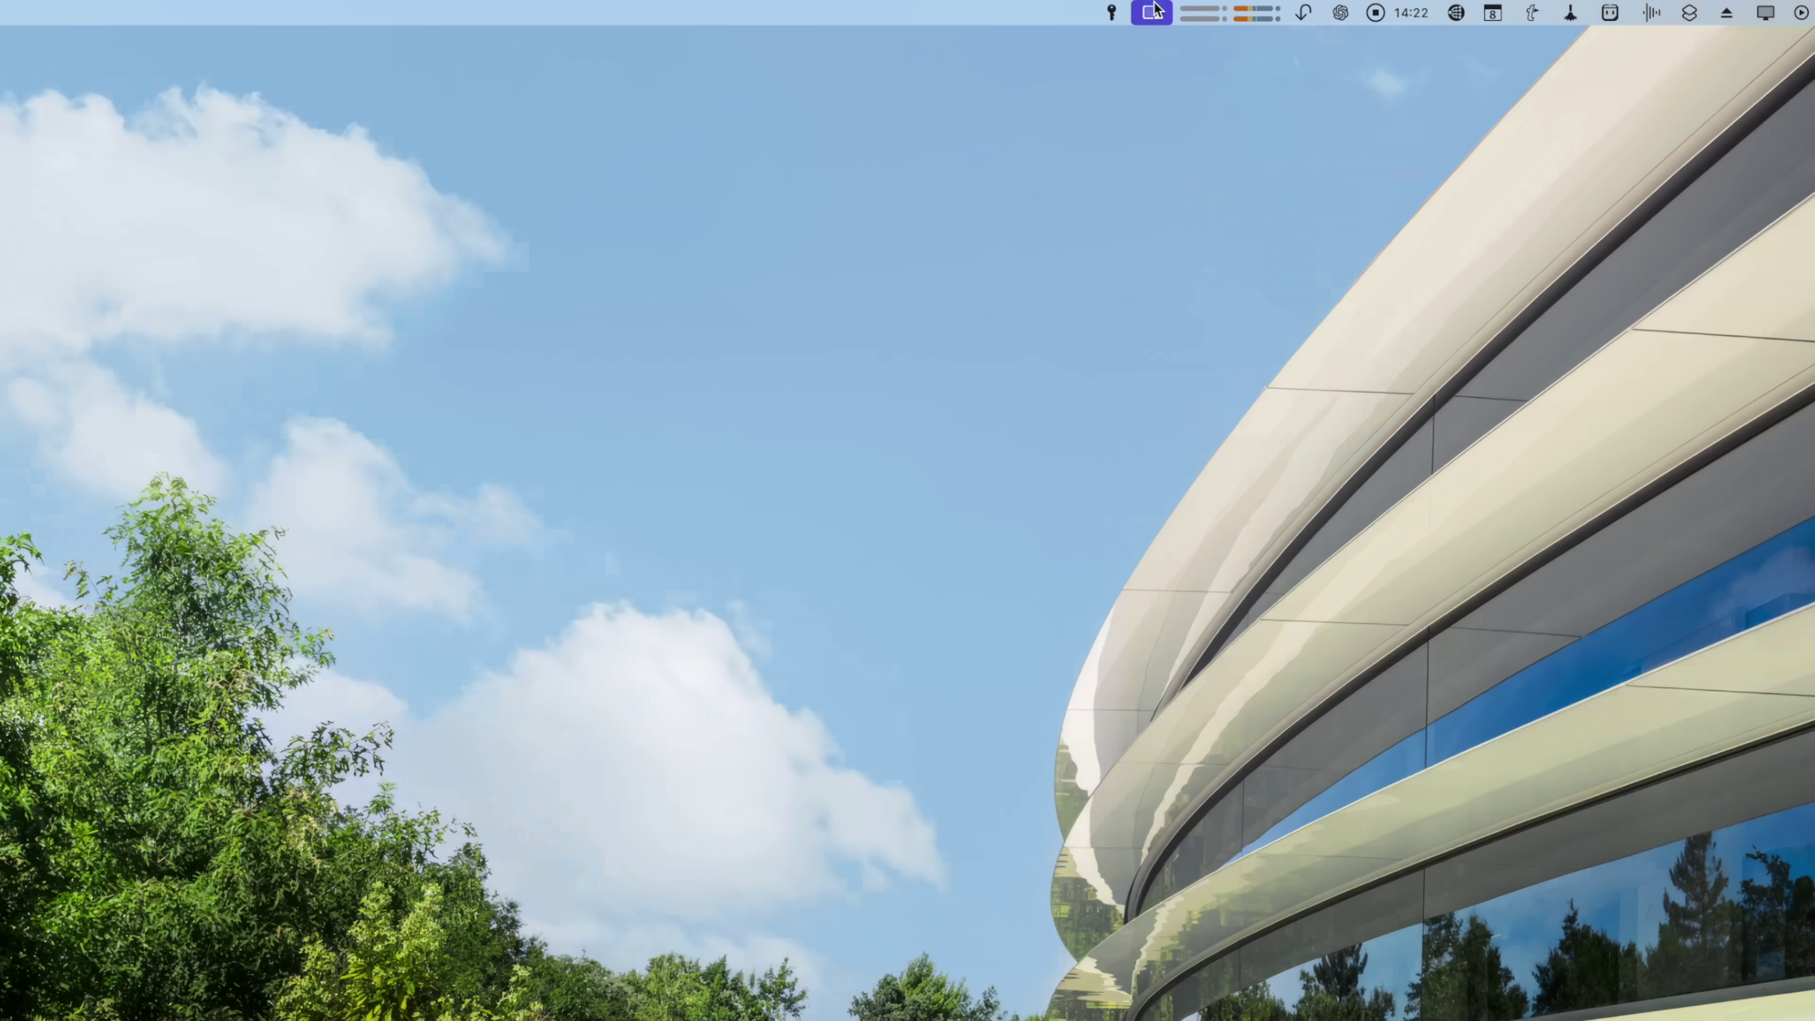
Step: In CleanShot X's screen-sharing controls, try Presenter Overlay sizes, turn Background off, and close the menu
left_click(1153, 11)
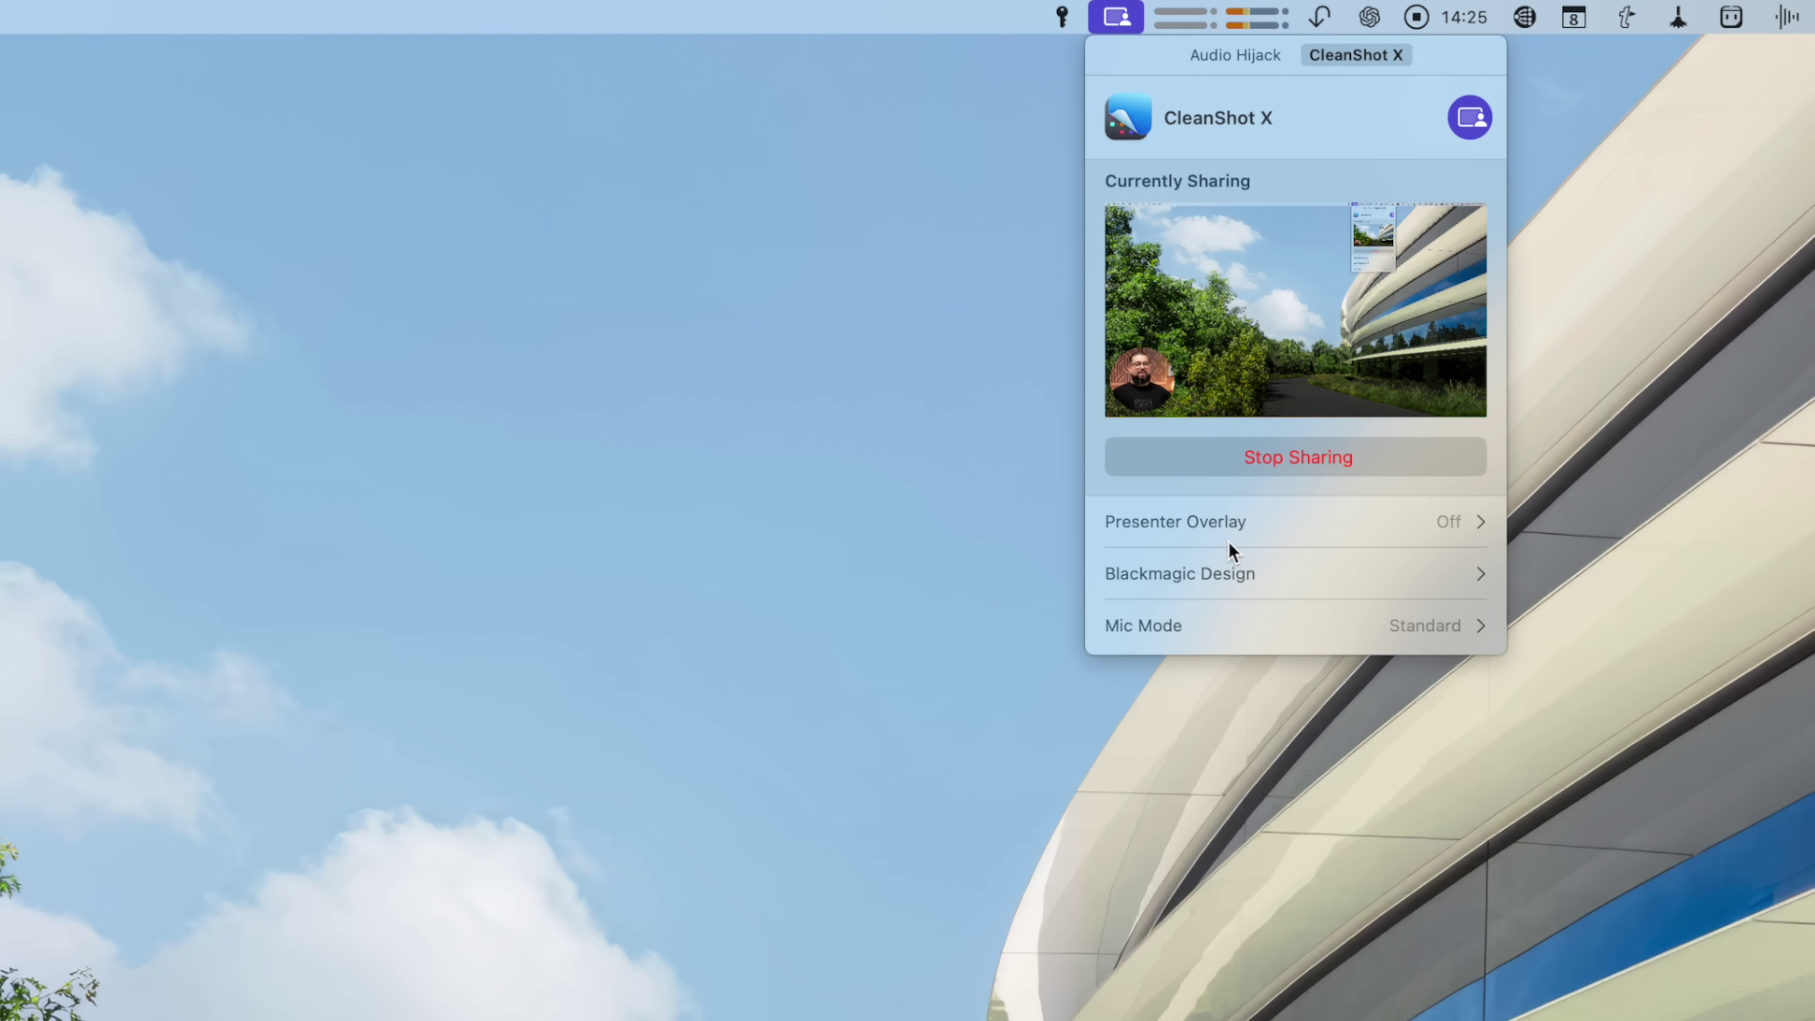
left_click(1447, 525)
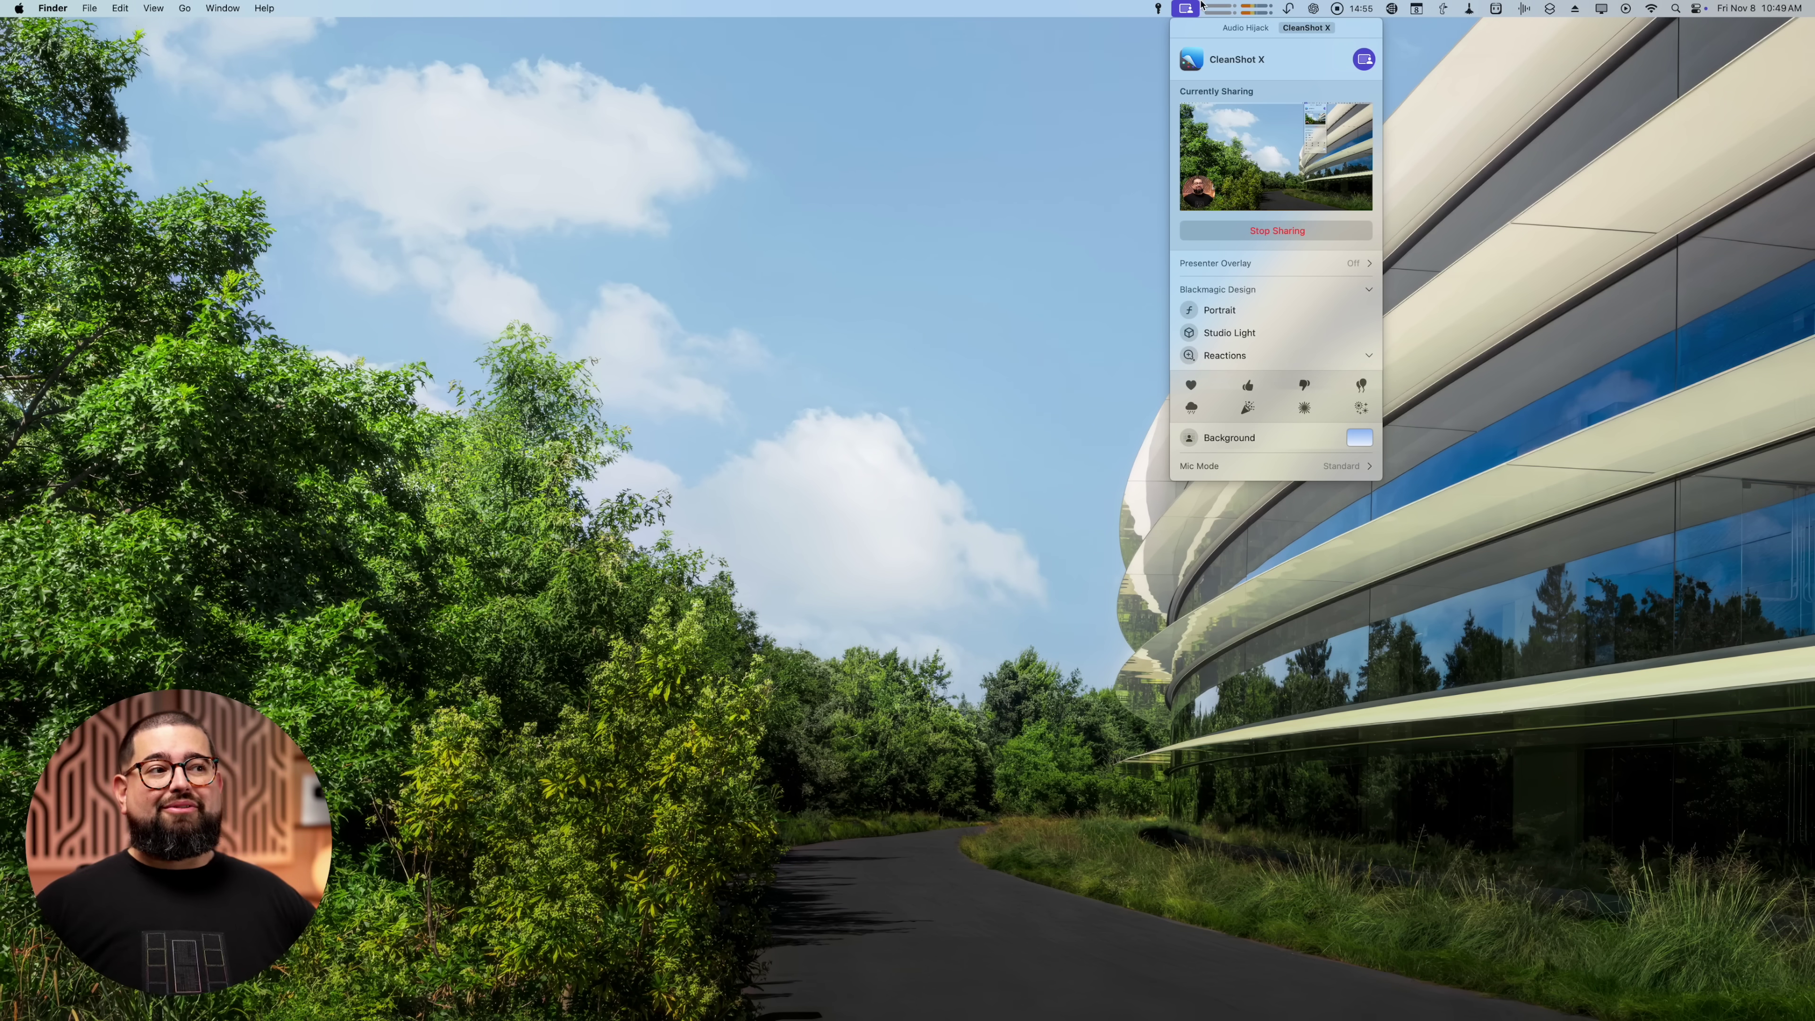
key("Escape")
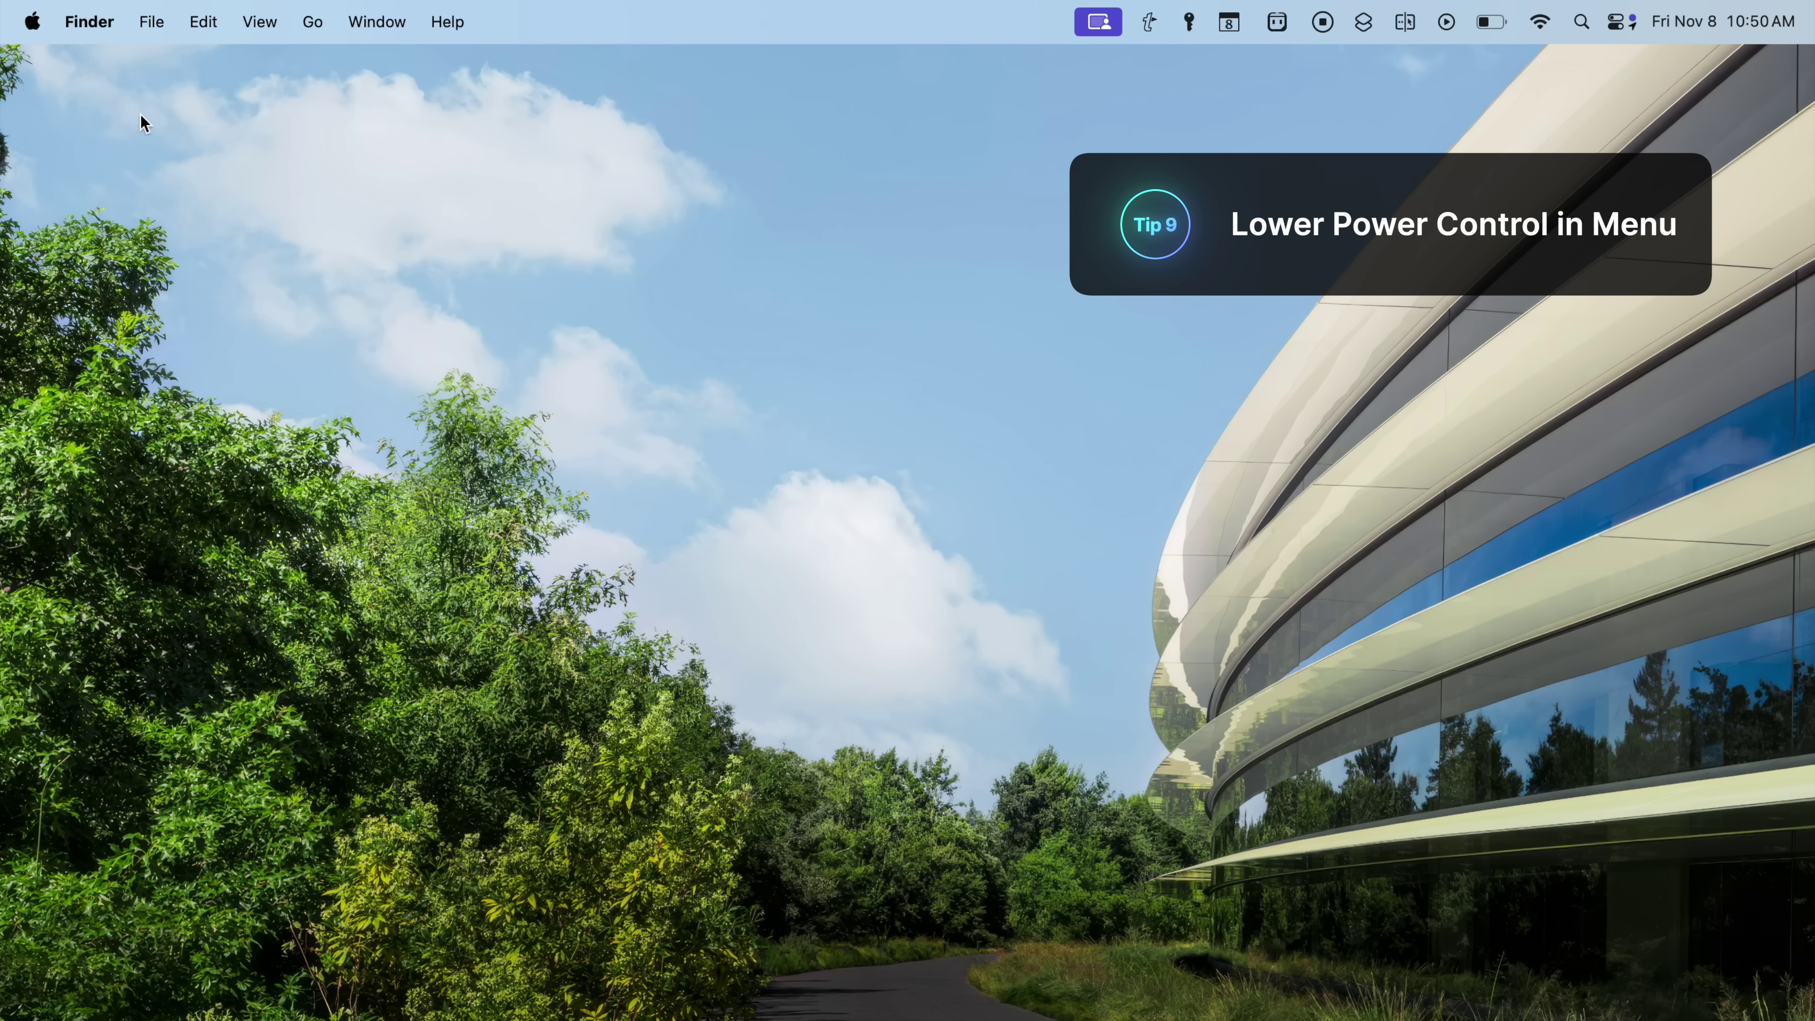
Step: In System Settings' Control Center pane, set Battery's Show Energy Mode to Always
left_click(32, 25)
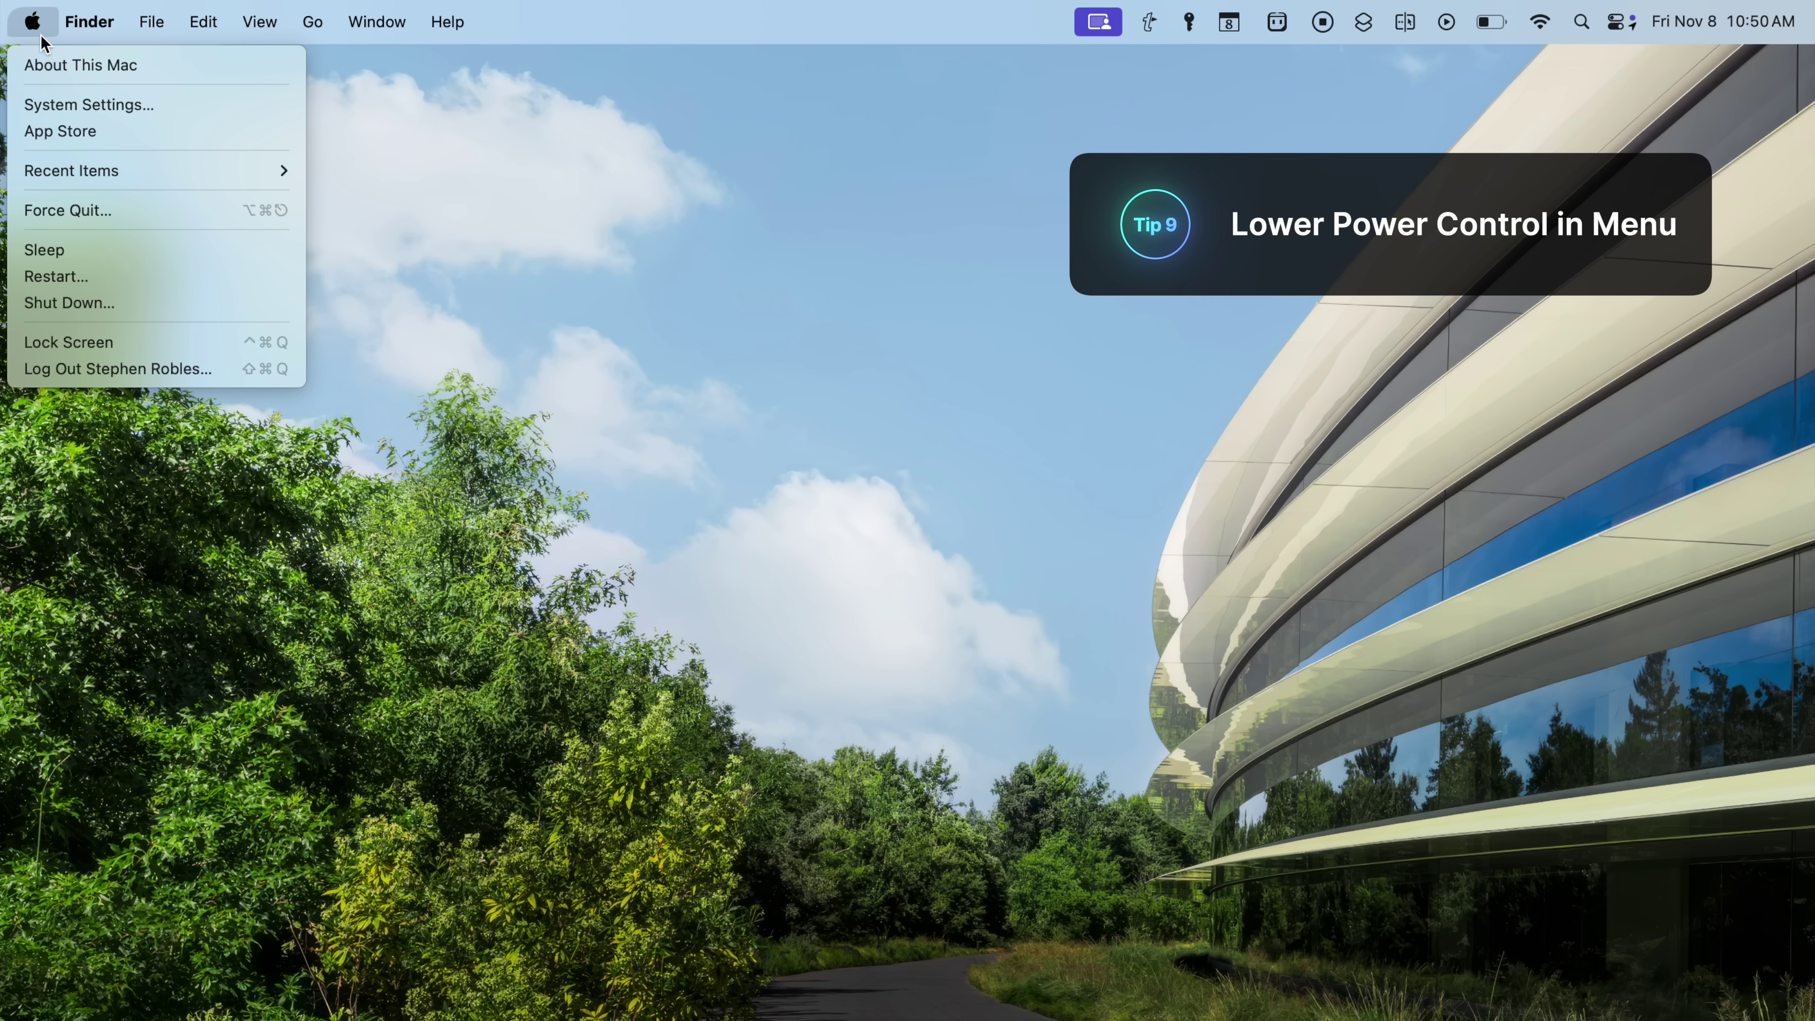
left_click(129, 107)
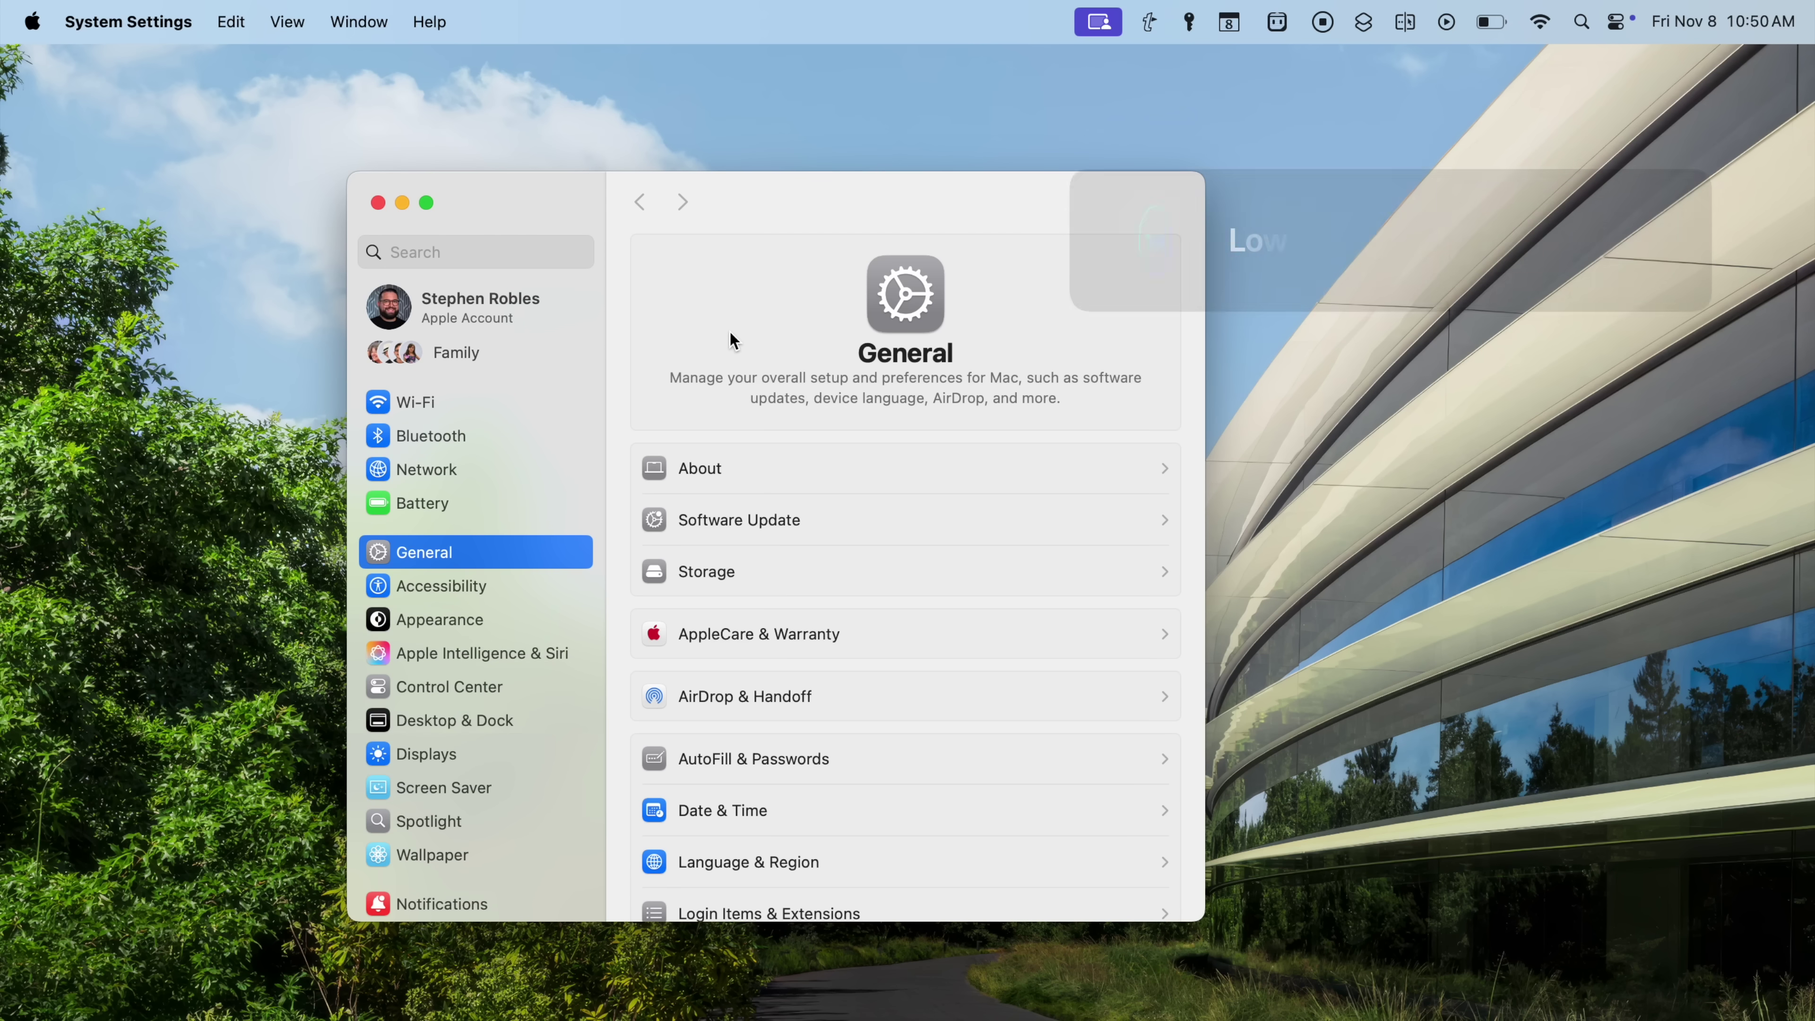
left_click(604, 494)
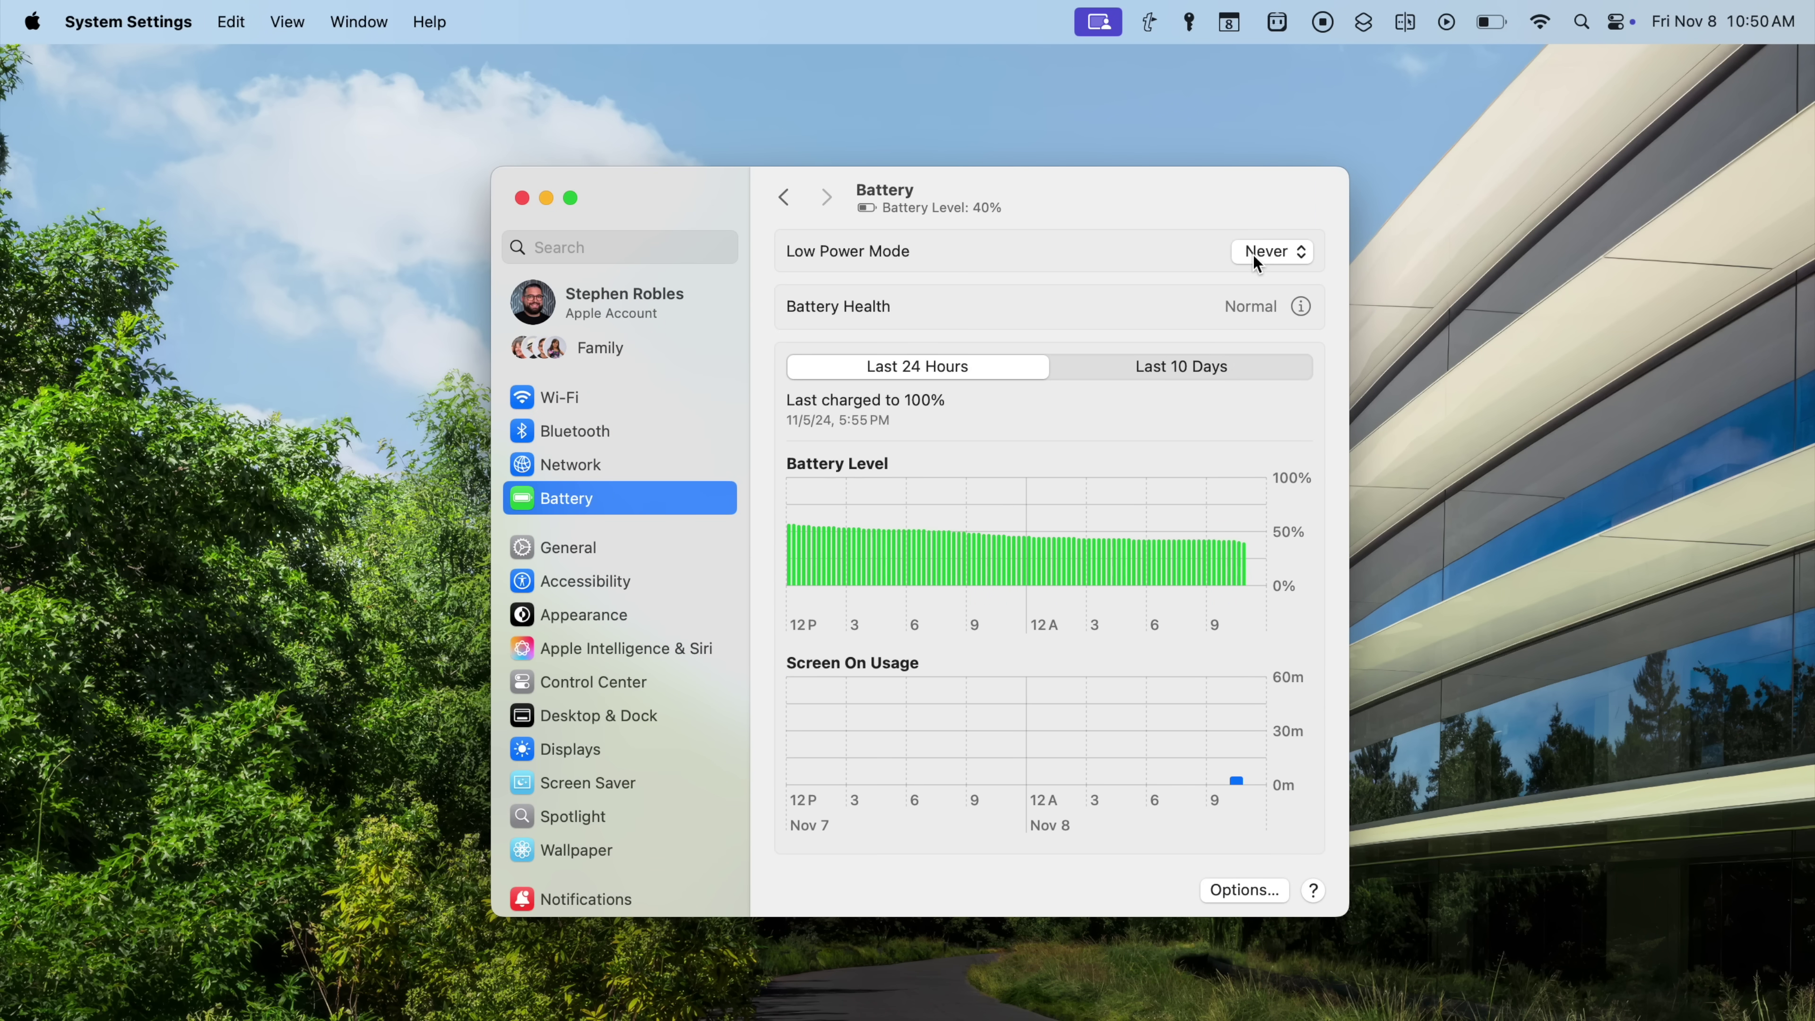
left_click(1618, 21)
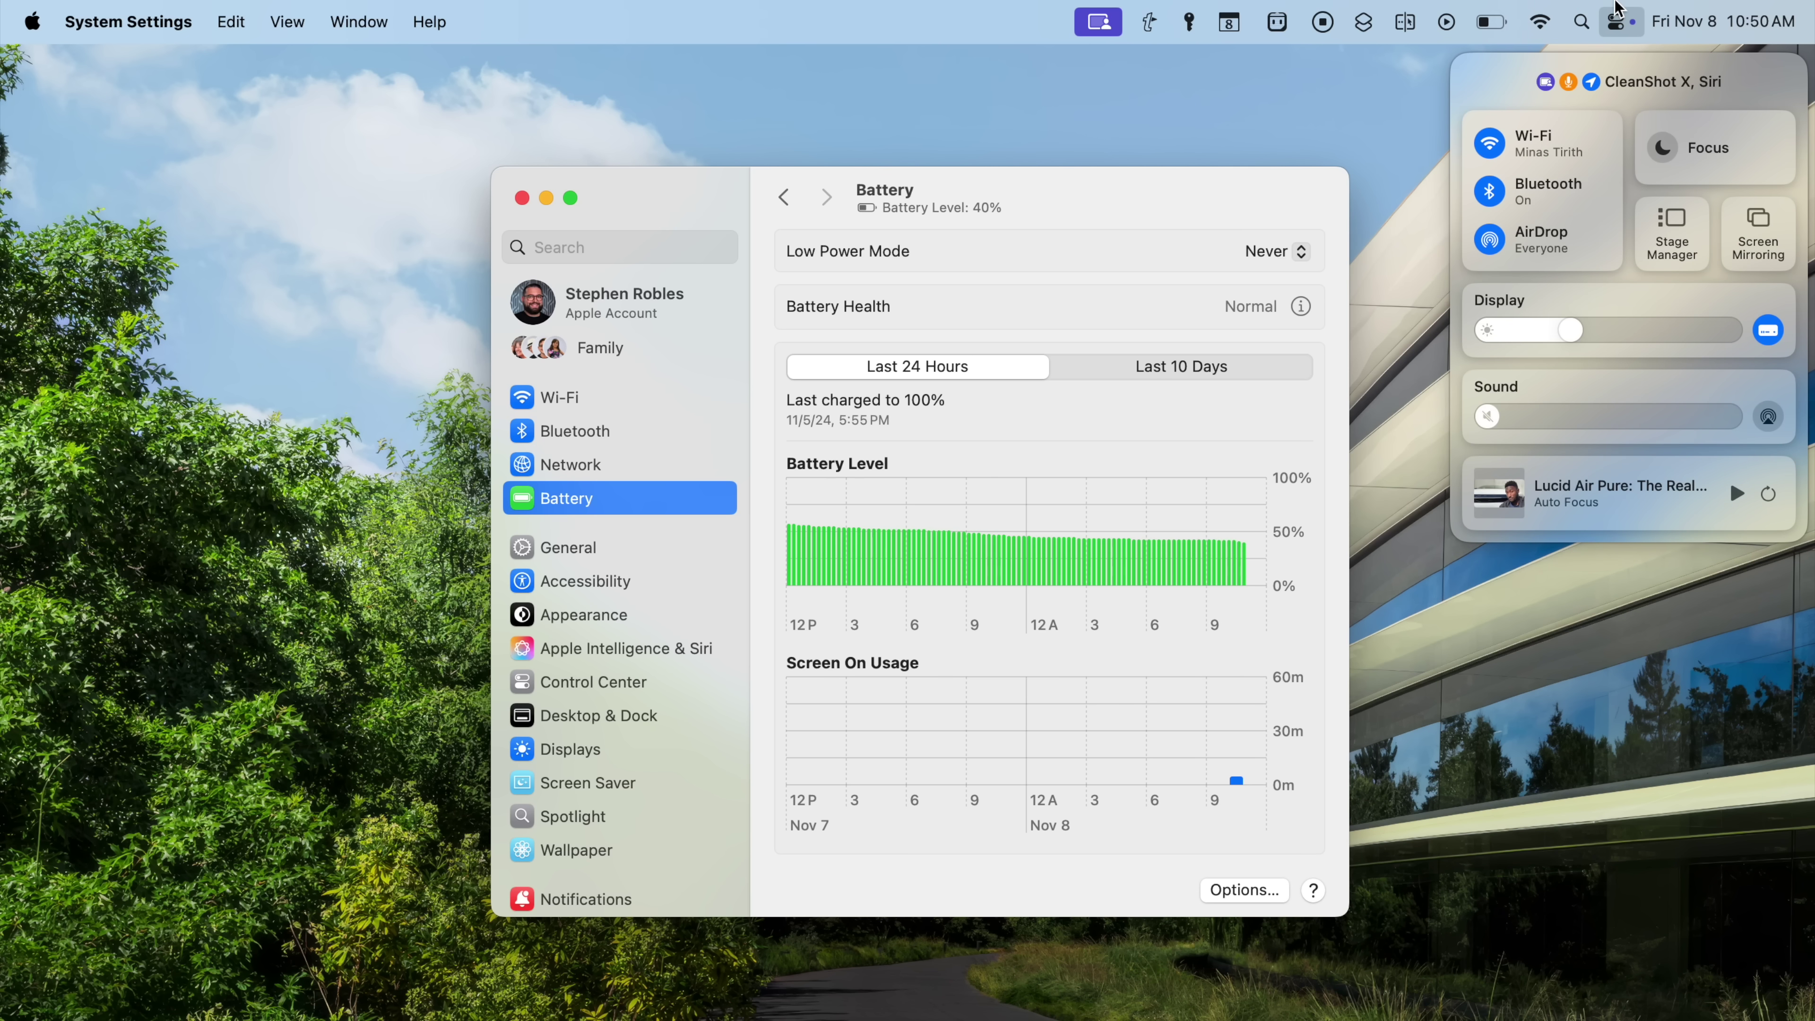
left_click(1618, 8)
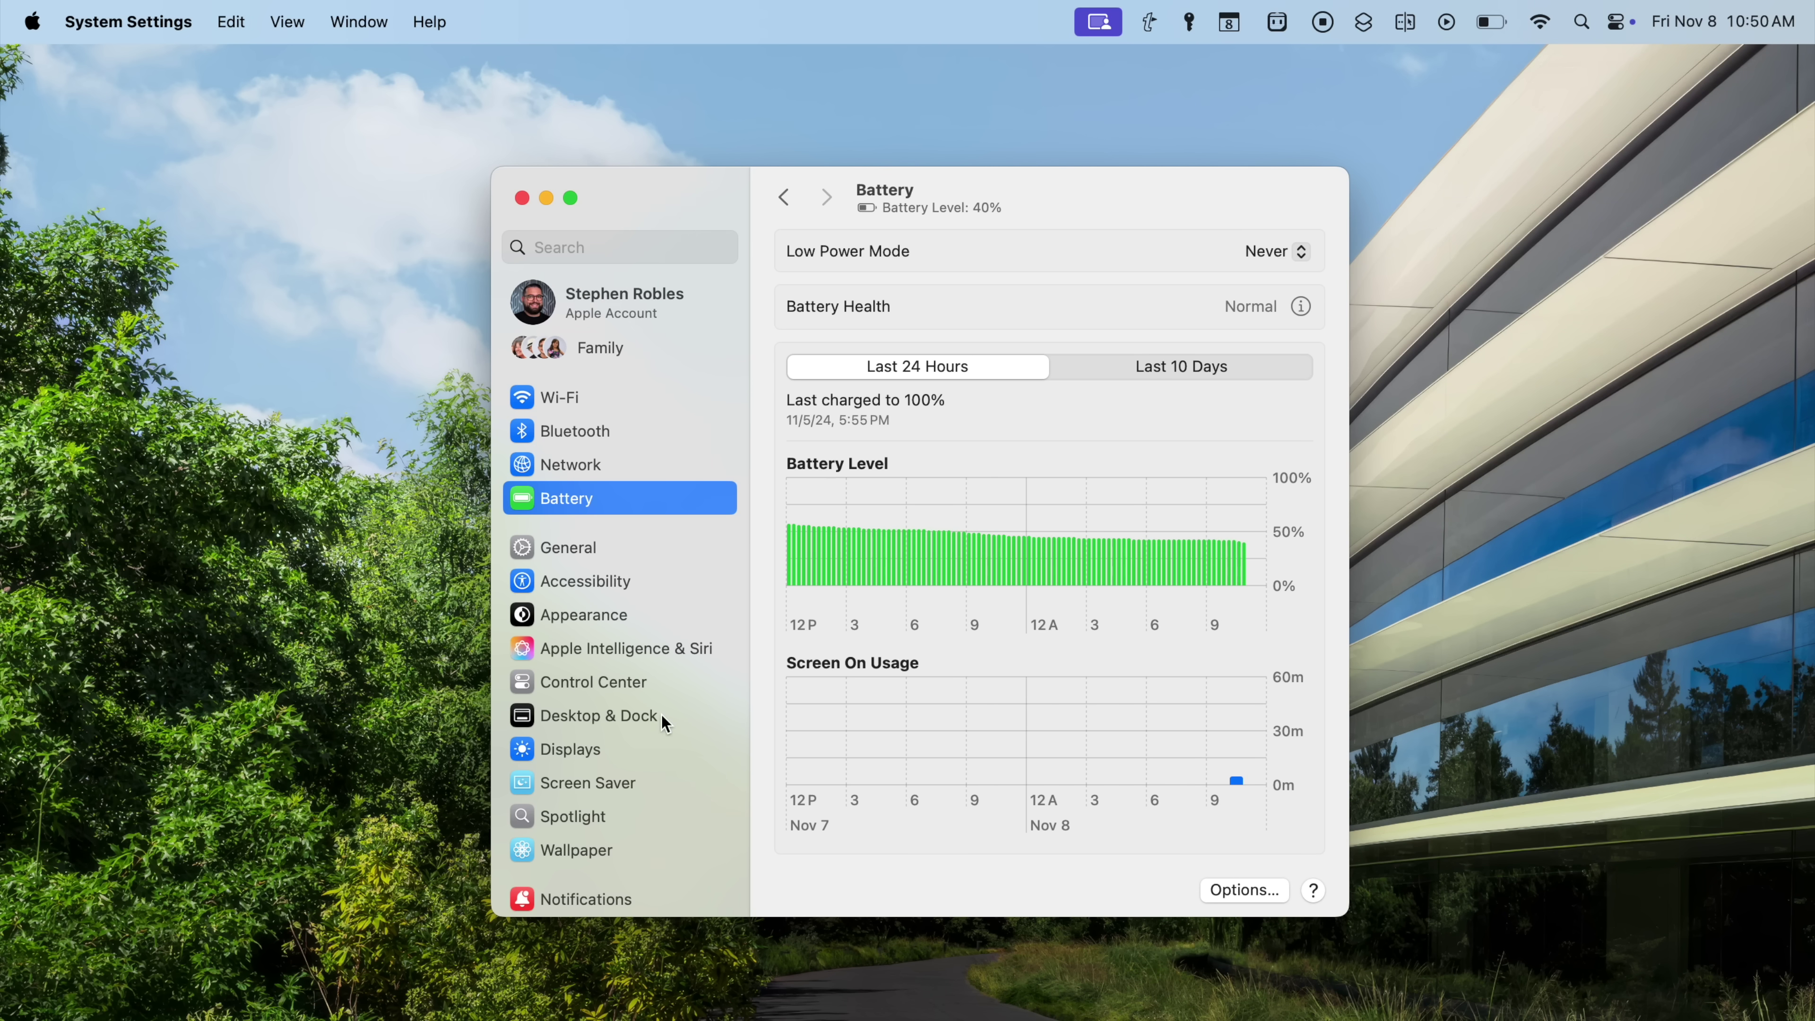
left_click(654, 692)
scroll(1069, 572, "down", 10)
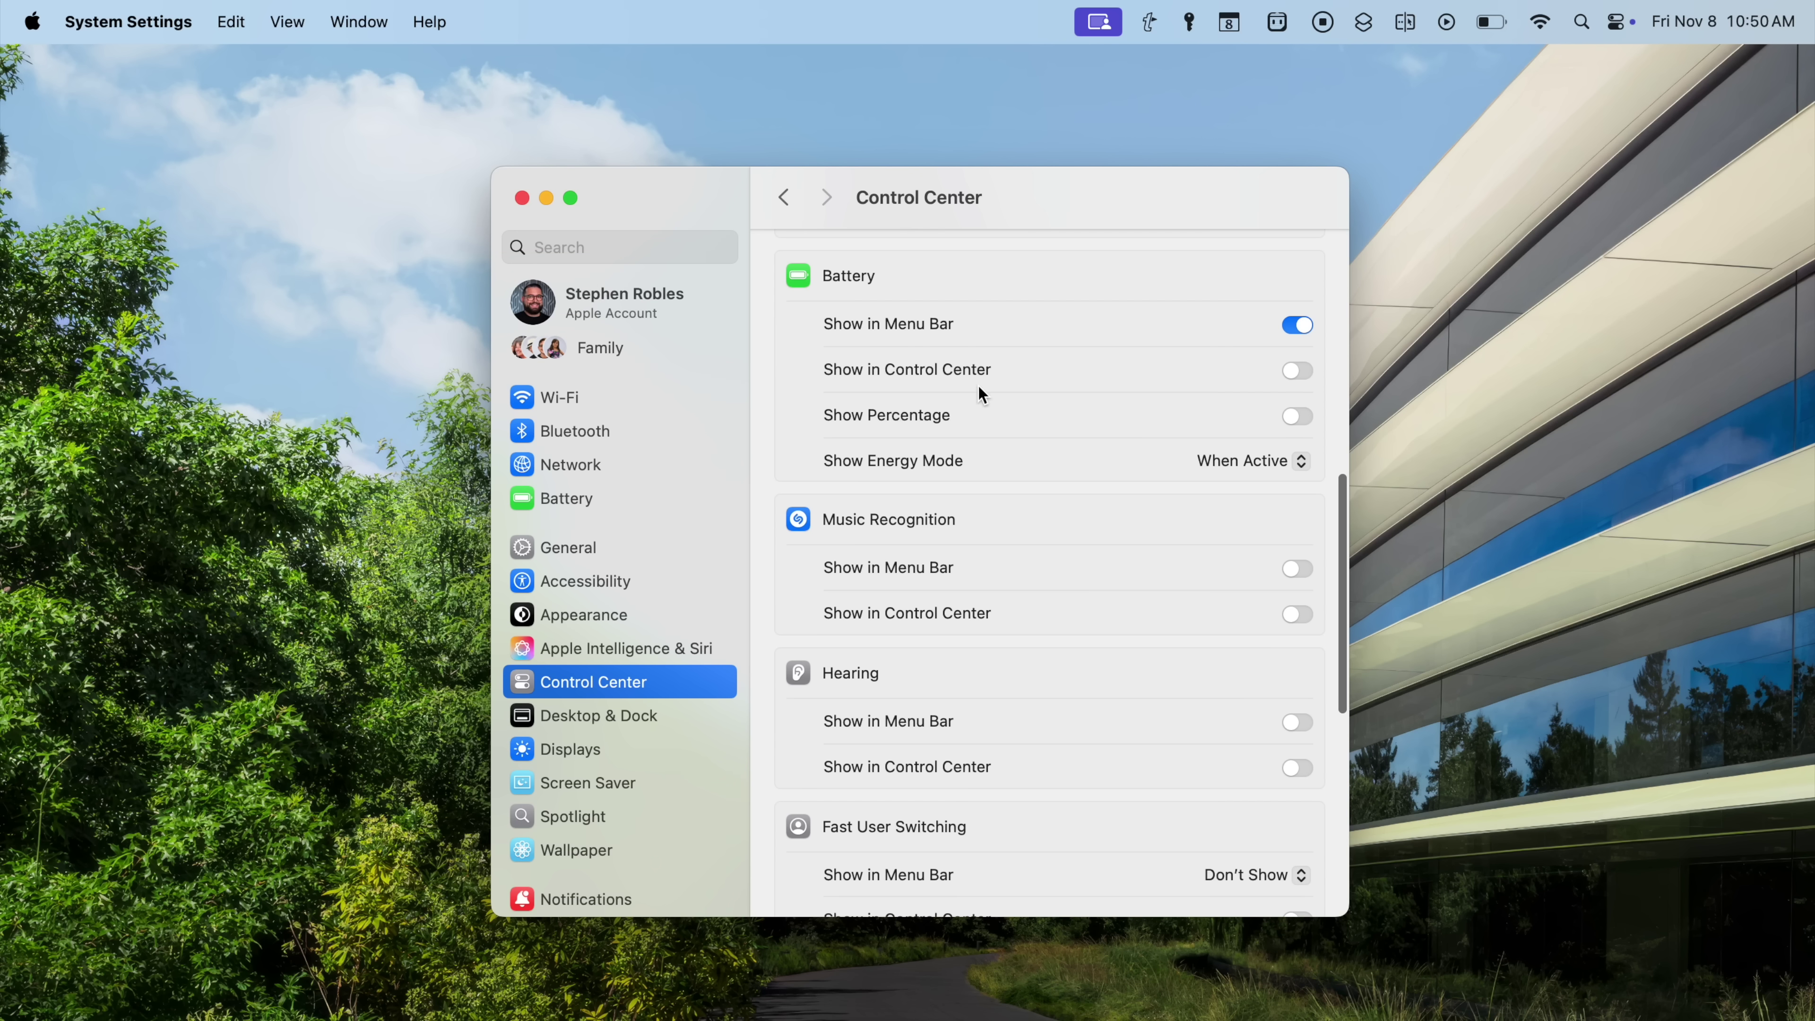
left_click(1242, 461)
left_click(1242, 486)
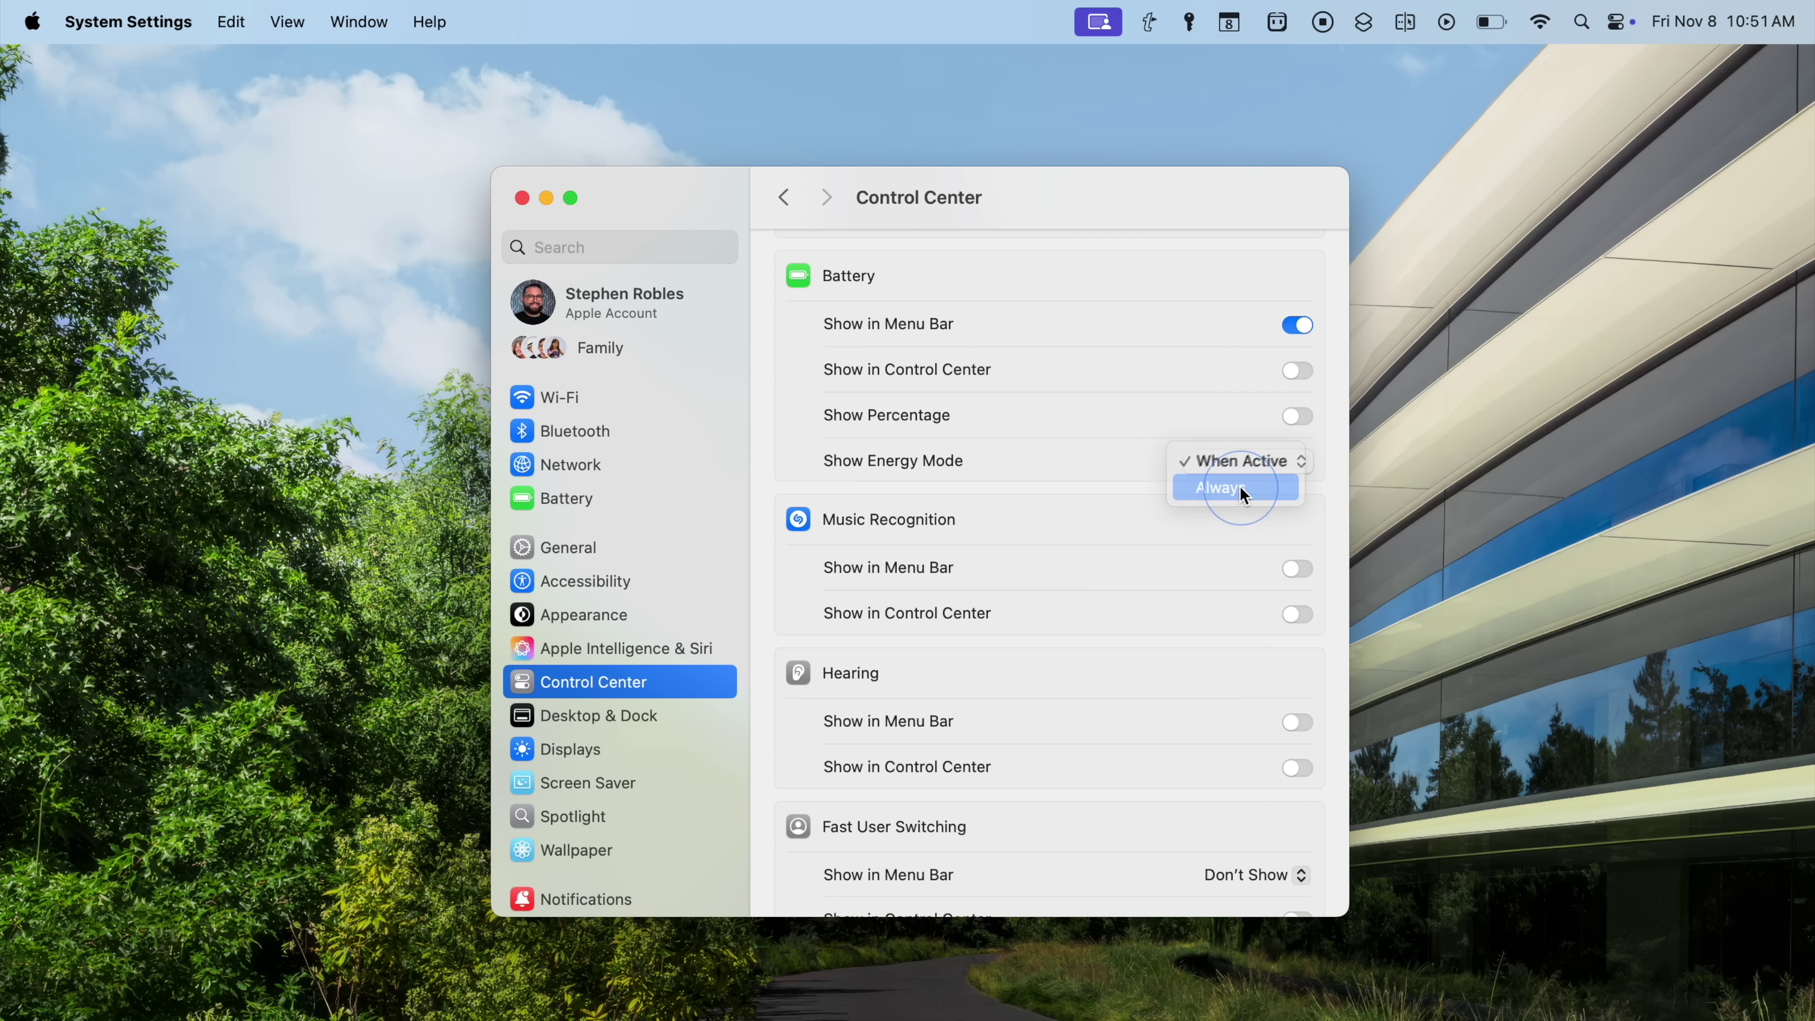
Step: Switch on Low Power mode from the menu-bar battery menu and check it
left_click(1492, 23)
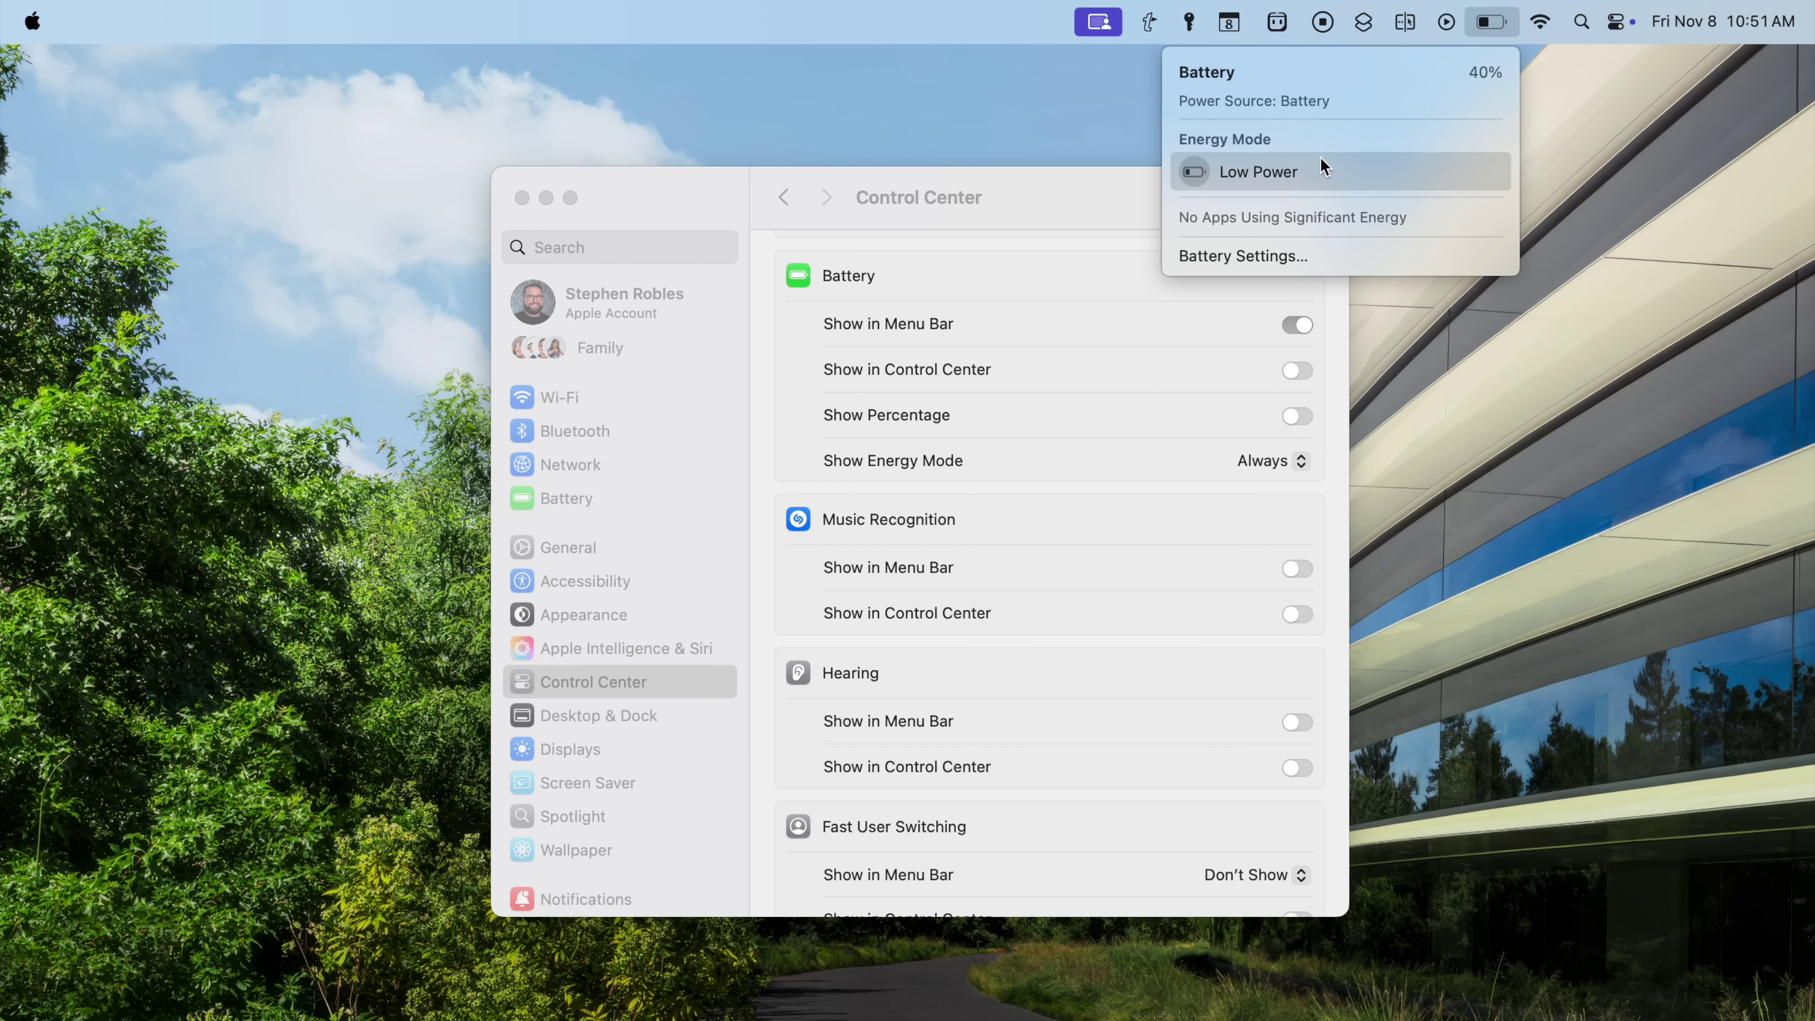
left_click(1276, 175)
left_click(1491, 21)
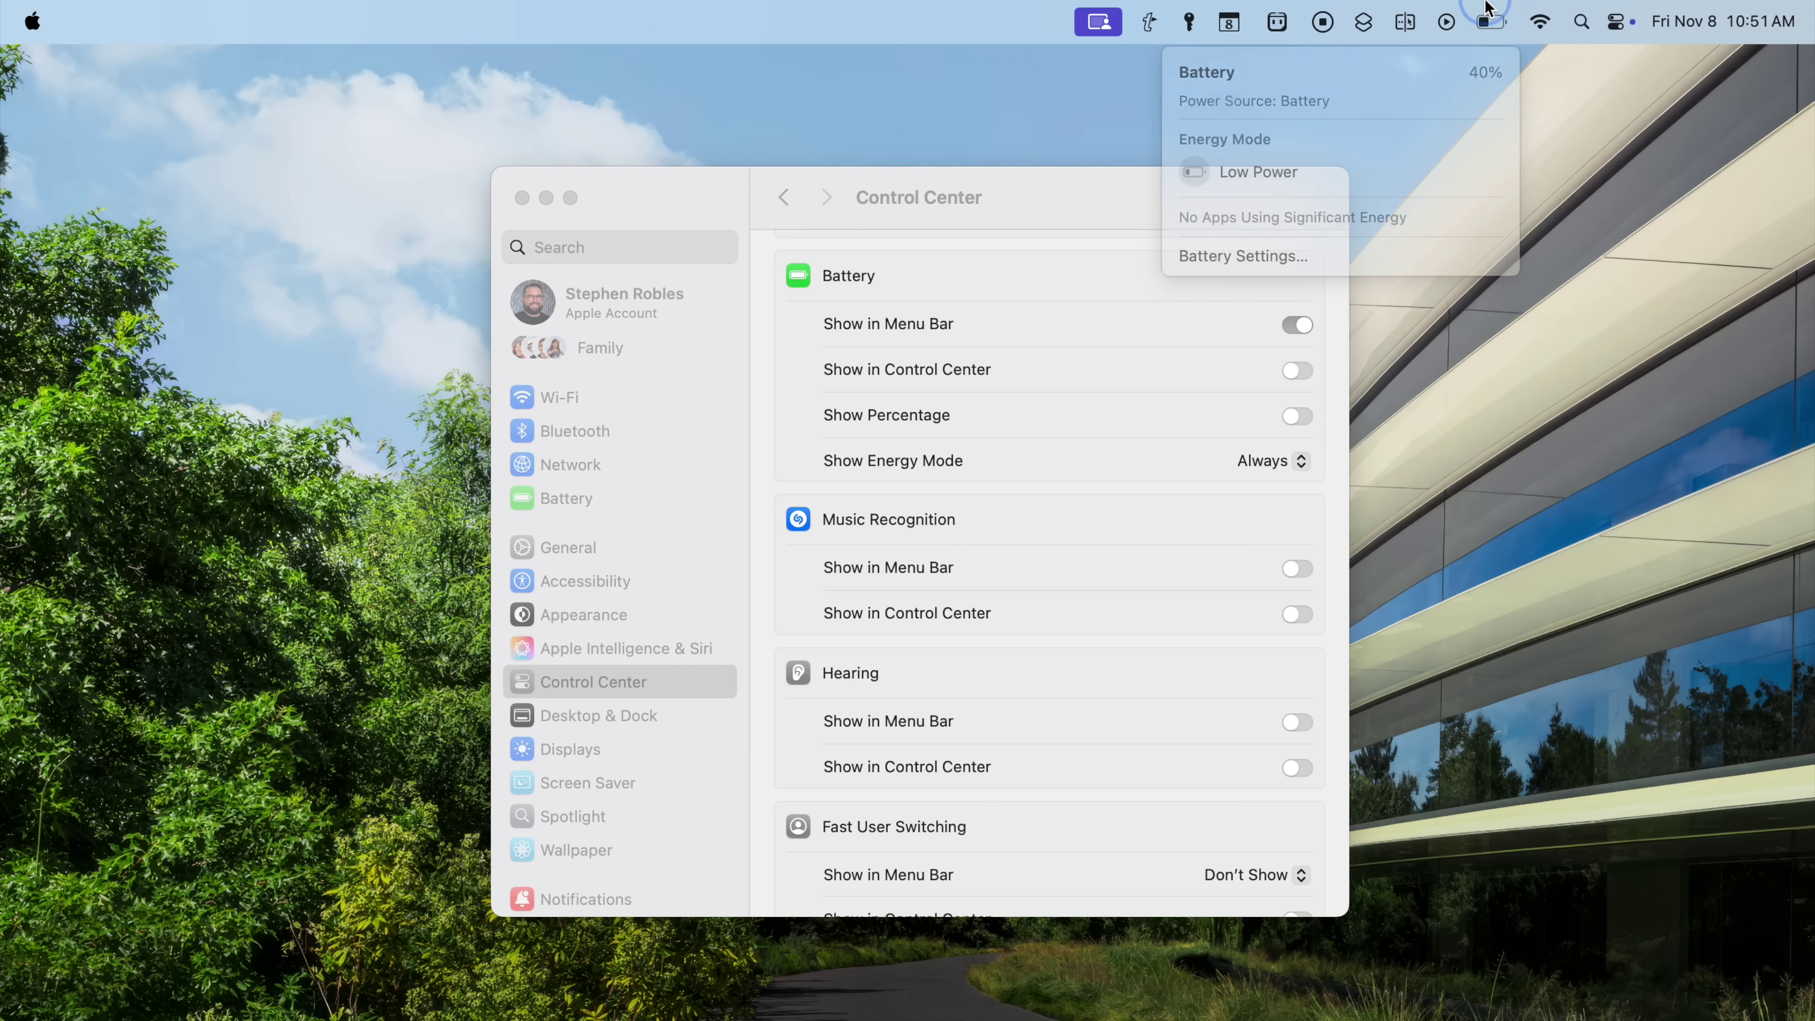
left_click(1491, 22)
left_click(1491, 23)
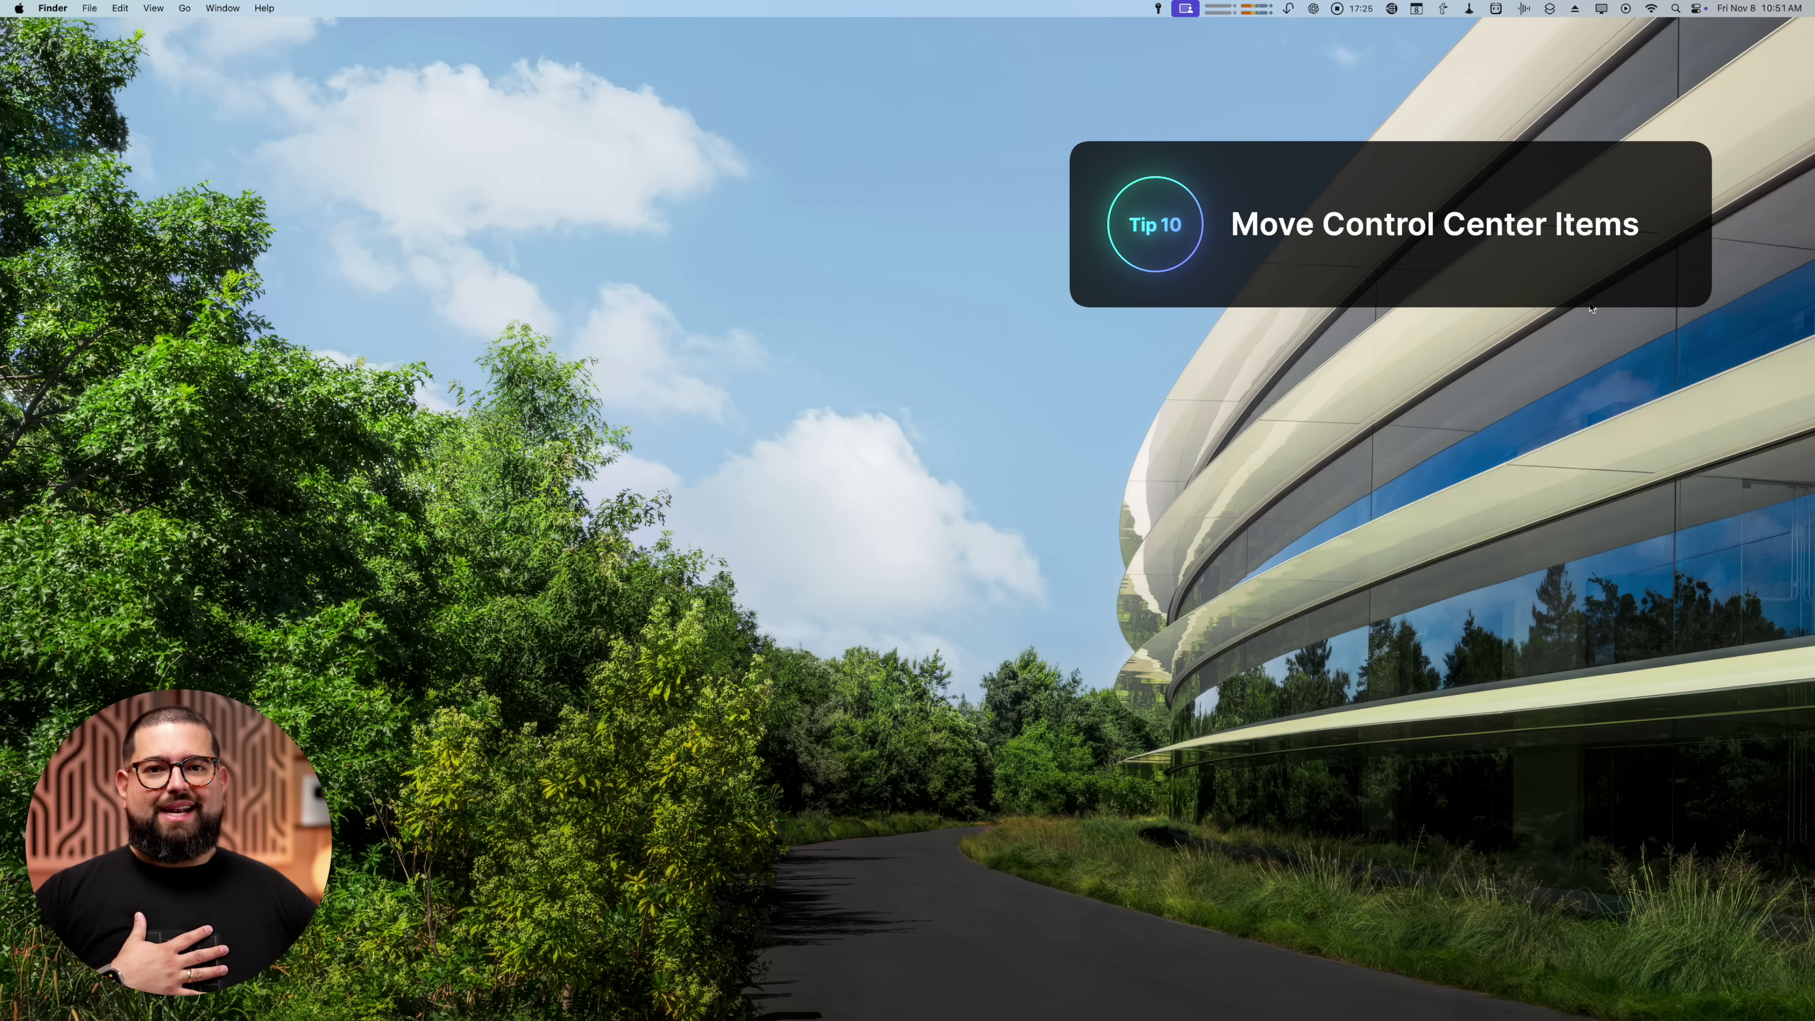
Step: Drag the Sound control from Control Center into the menu bar and test its menu
left_click(1696, 9)
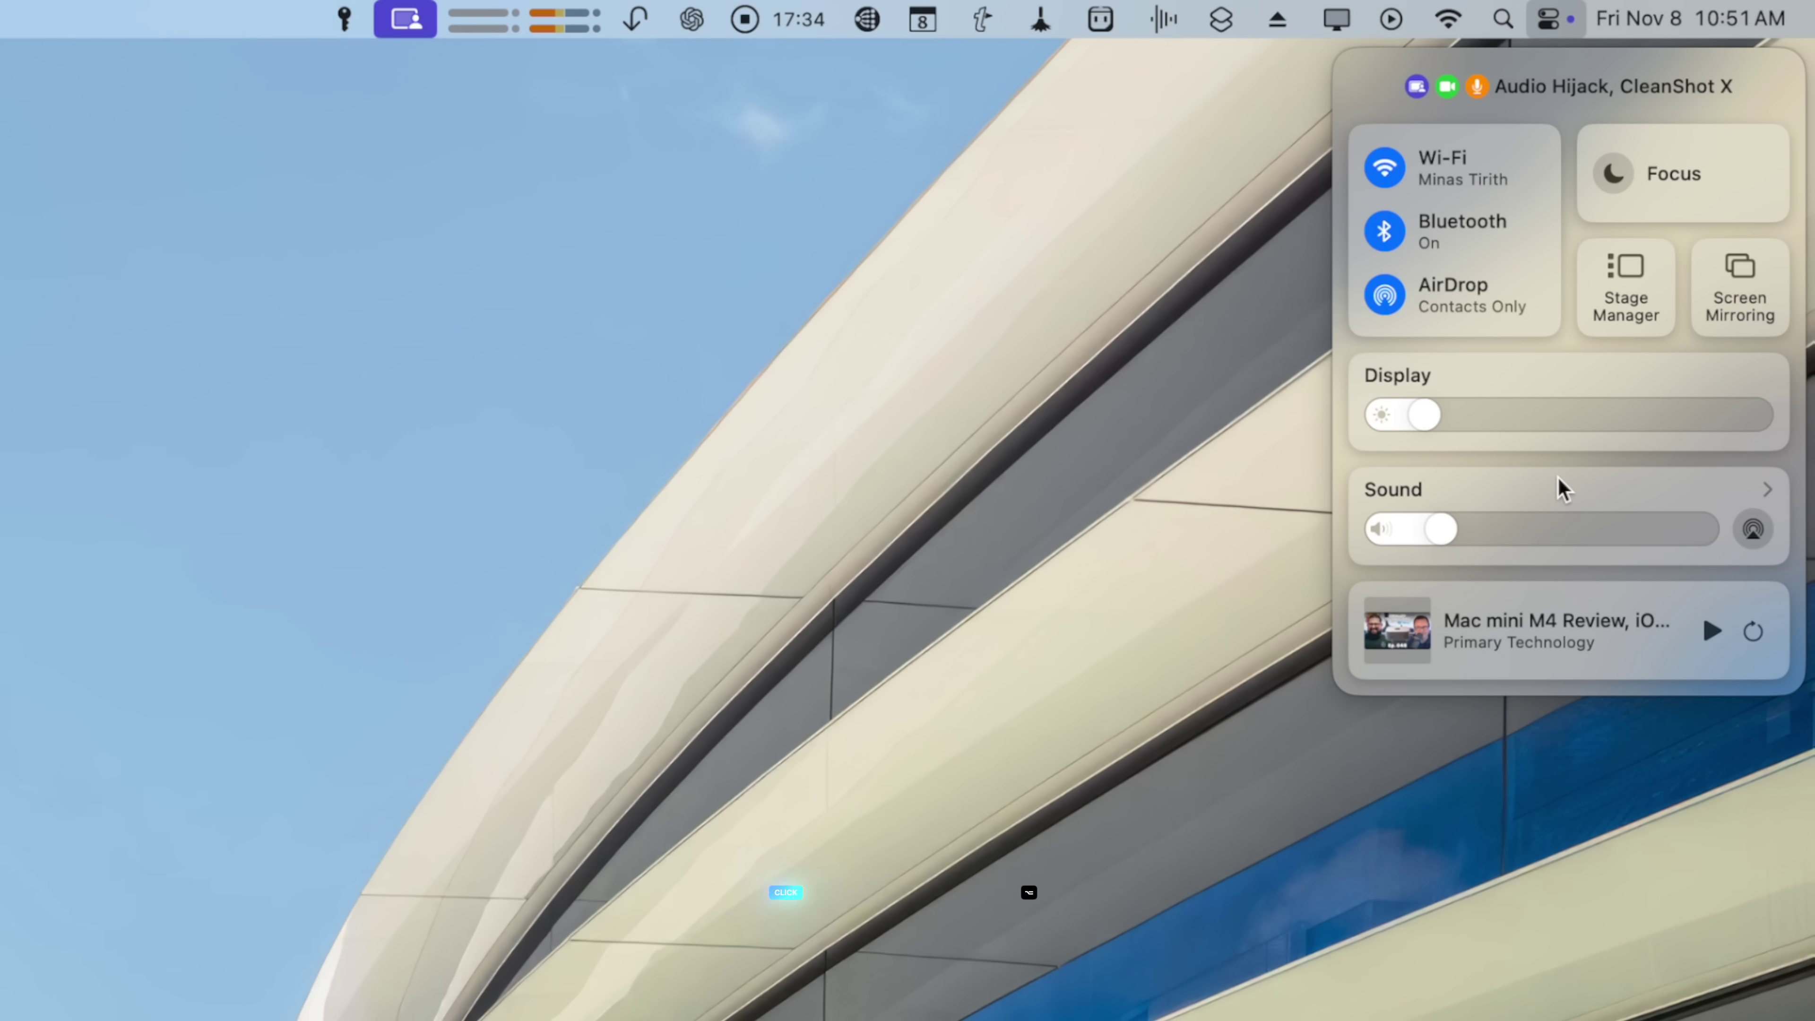
left_click_drag(1562, 490, 1497, 32)
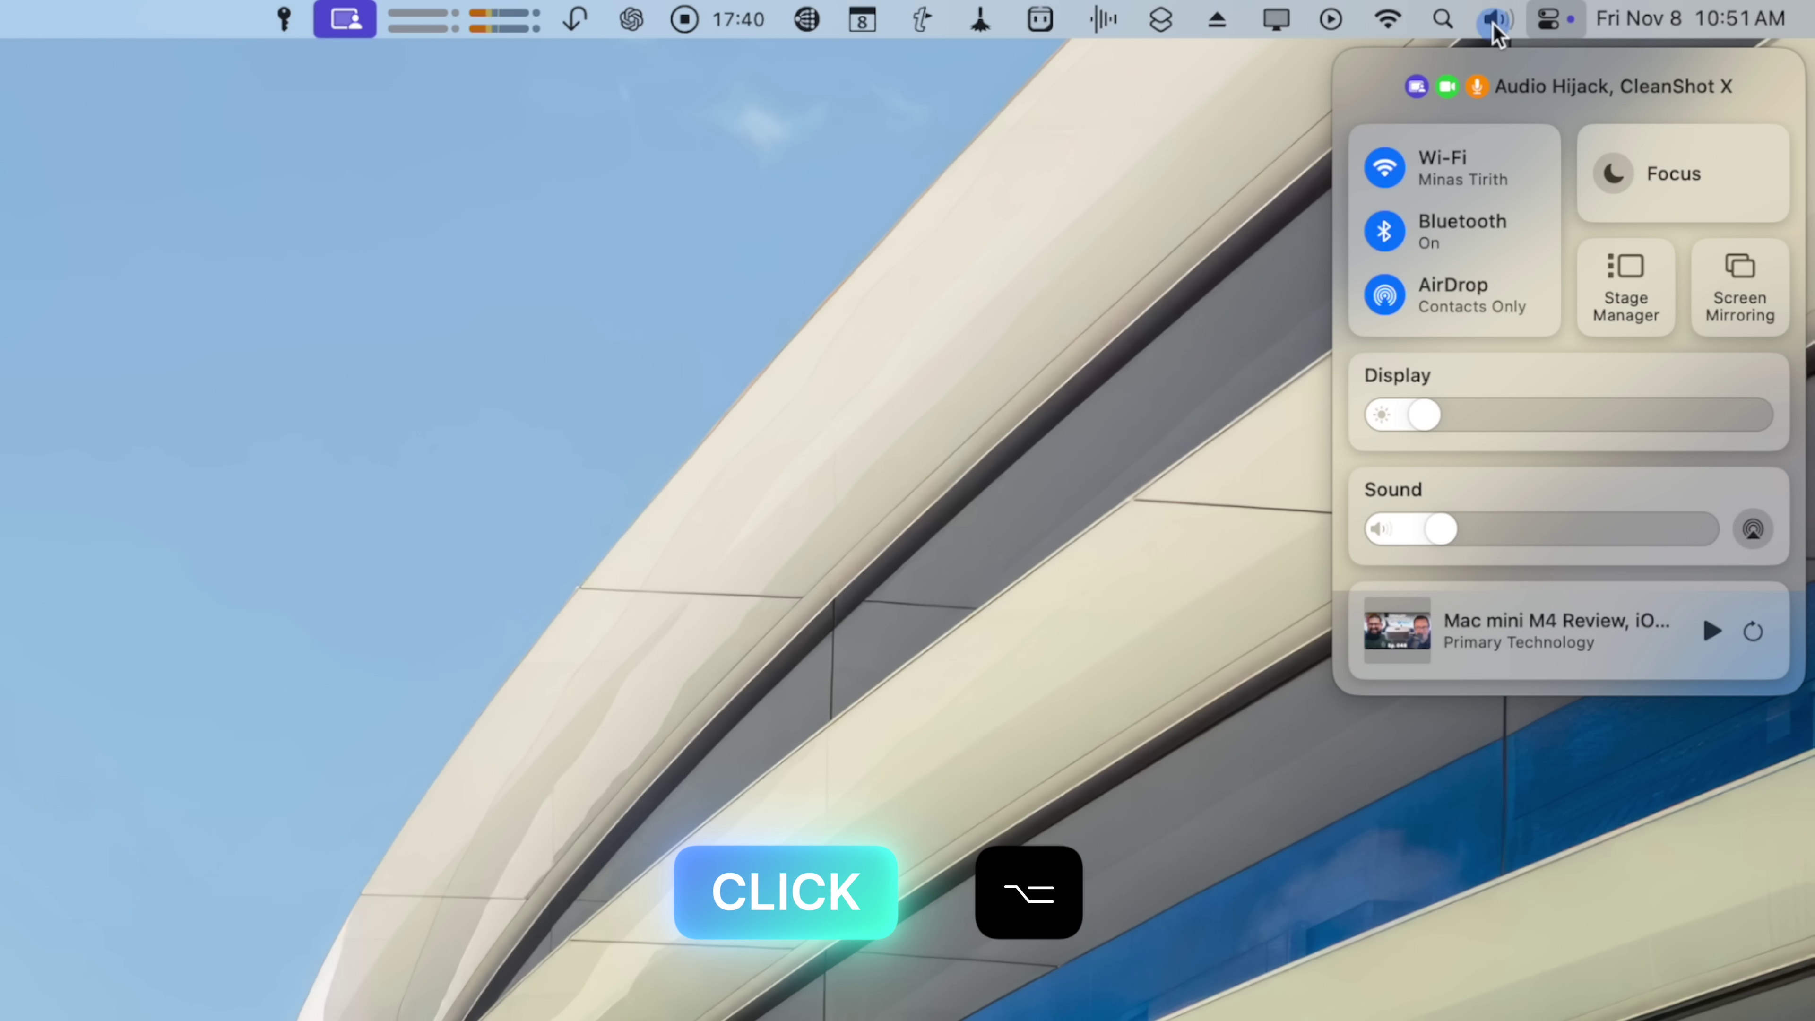
left_click(1490, 29)
left_click(1490, 21, "alt")
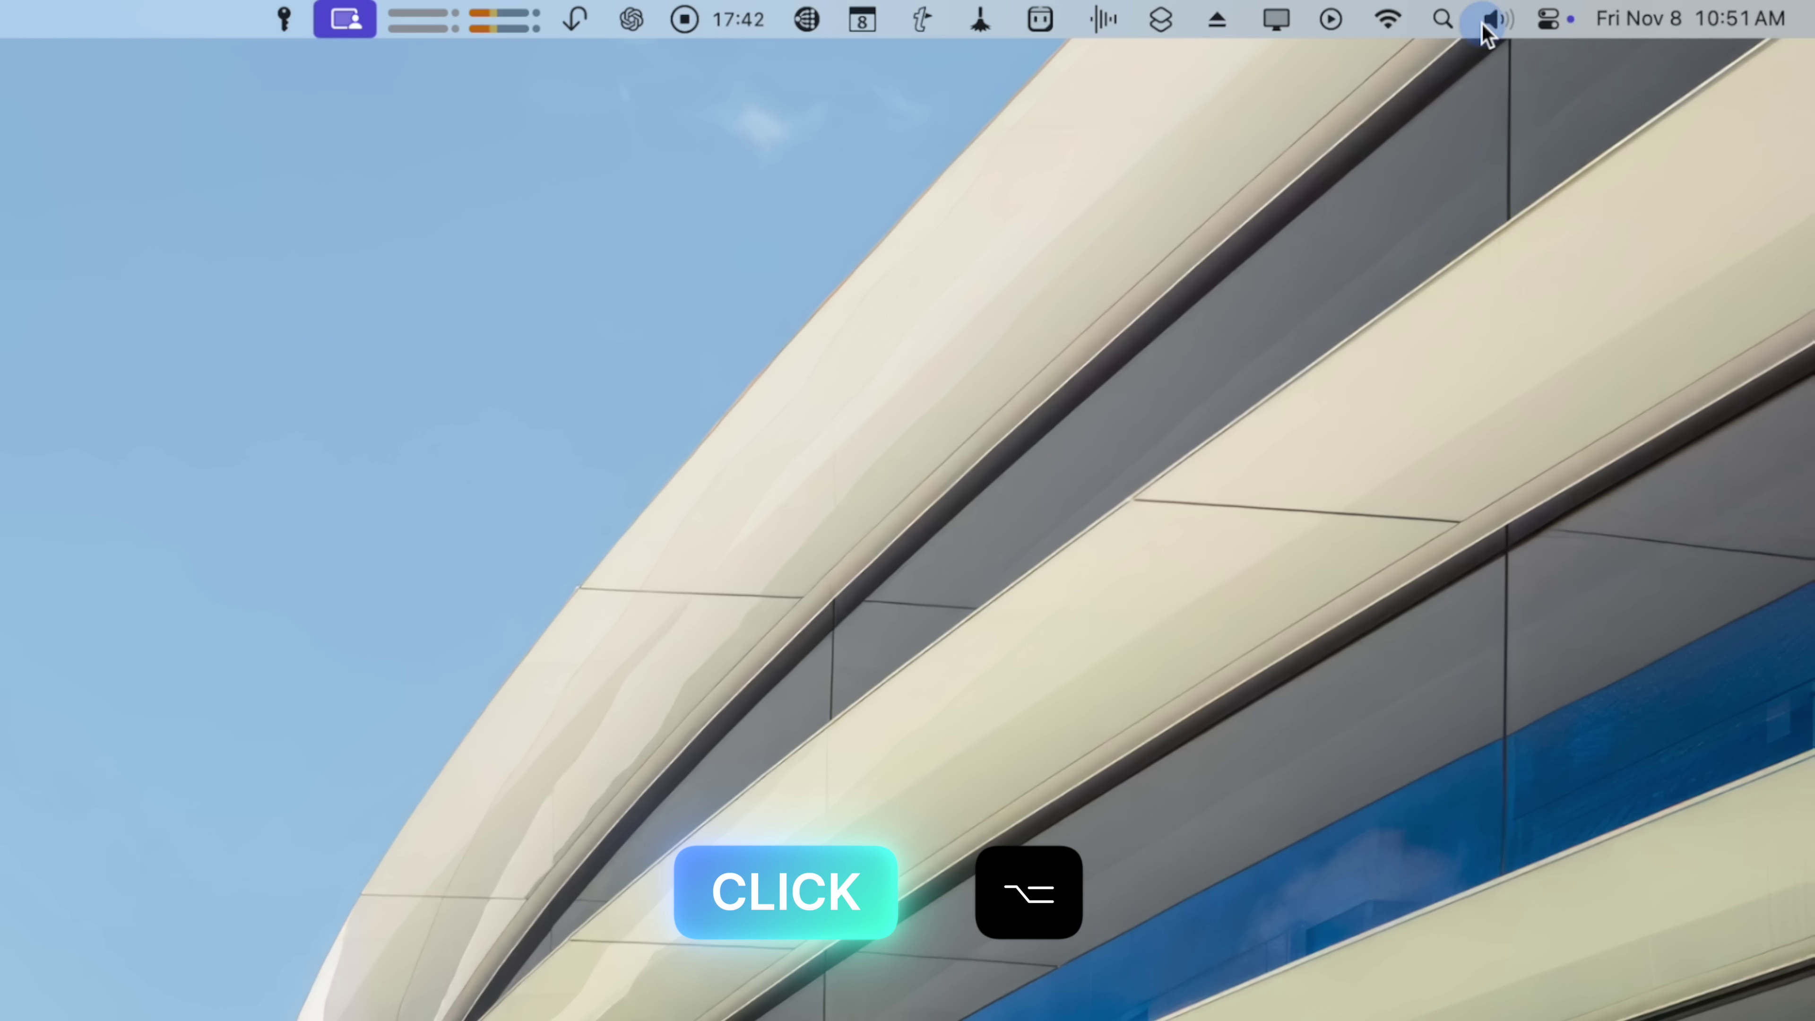
left_click(1551, 22)
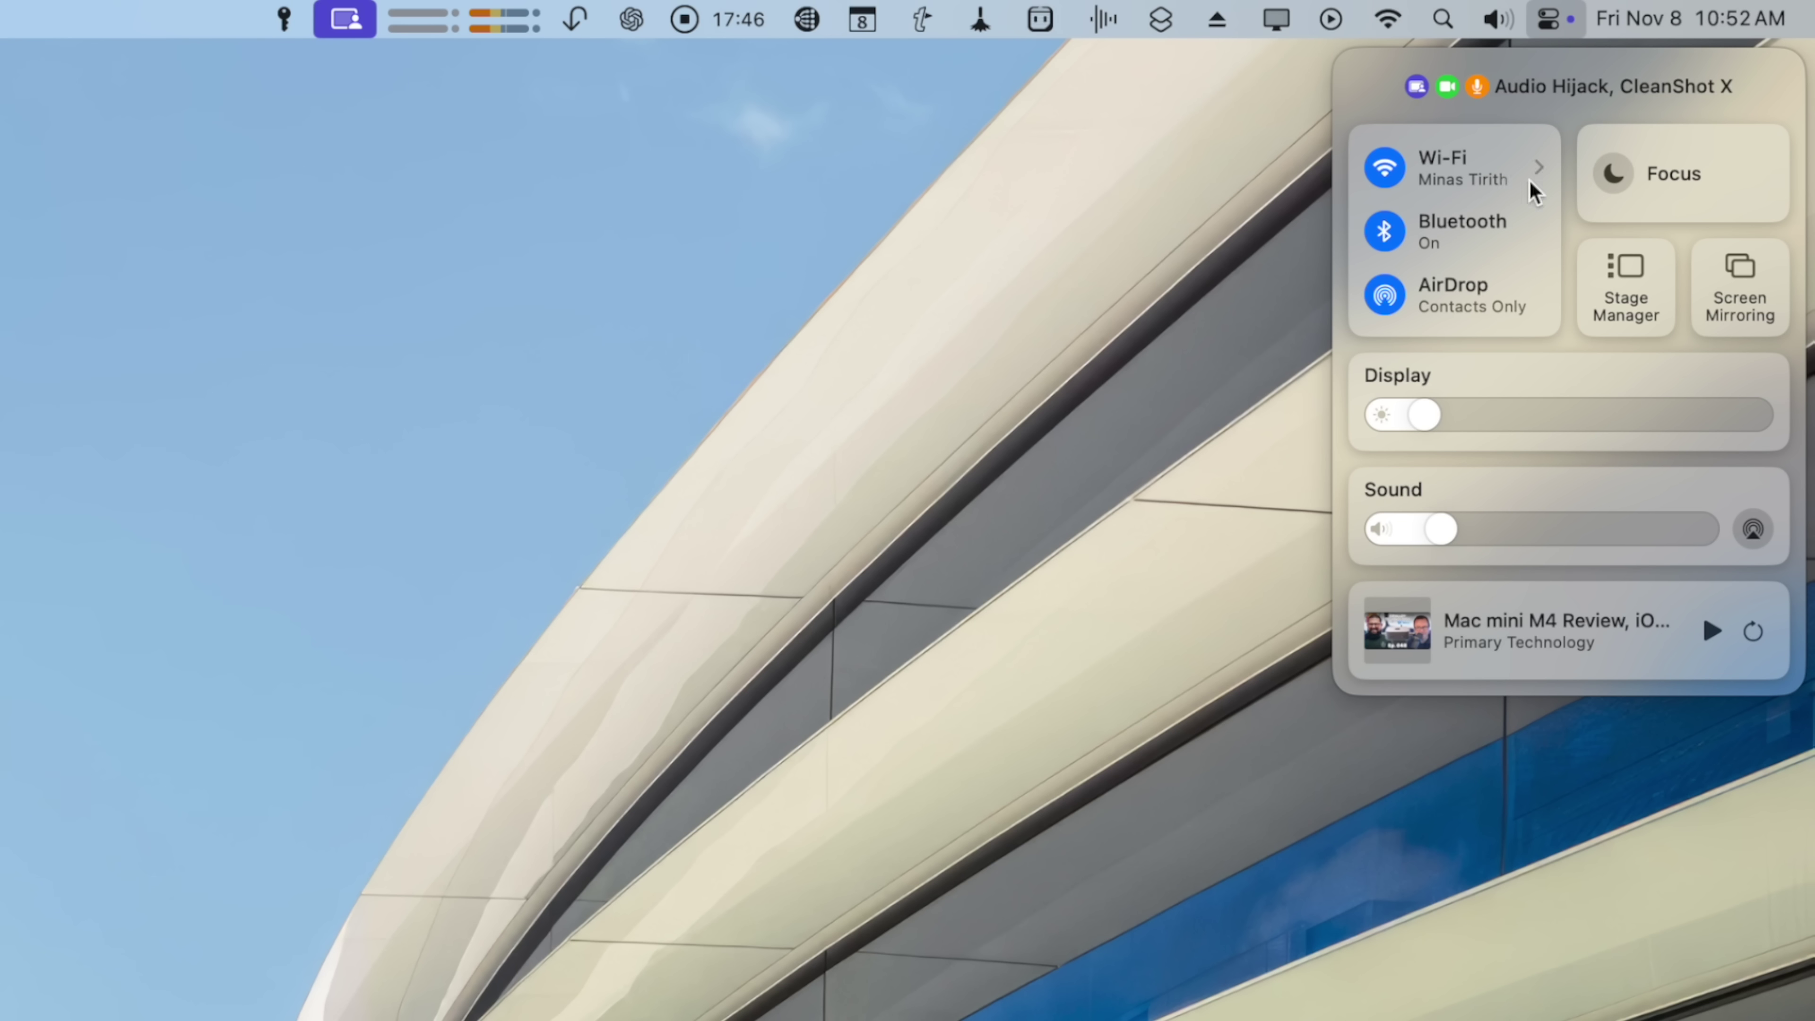
left_click(1576, 25)
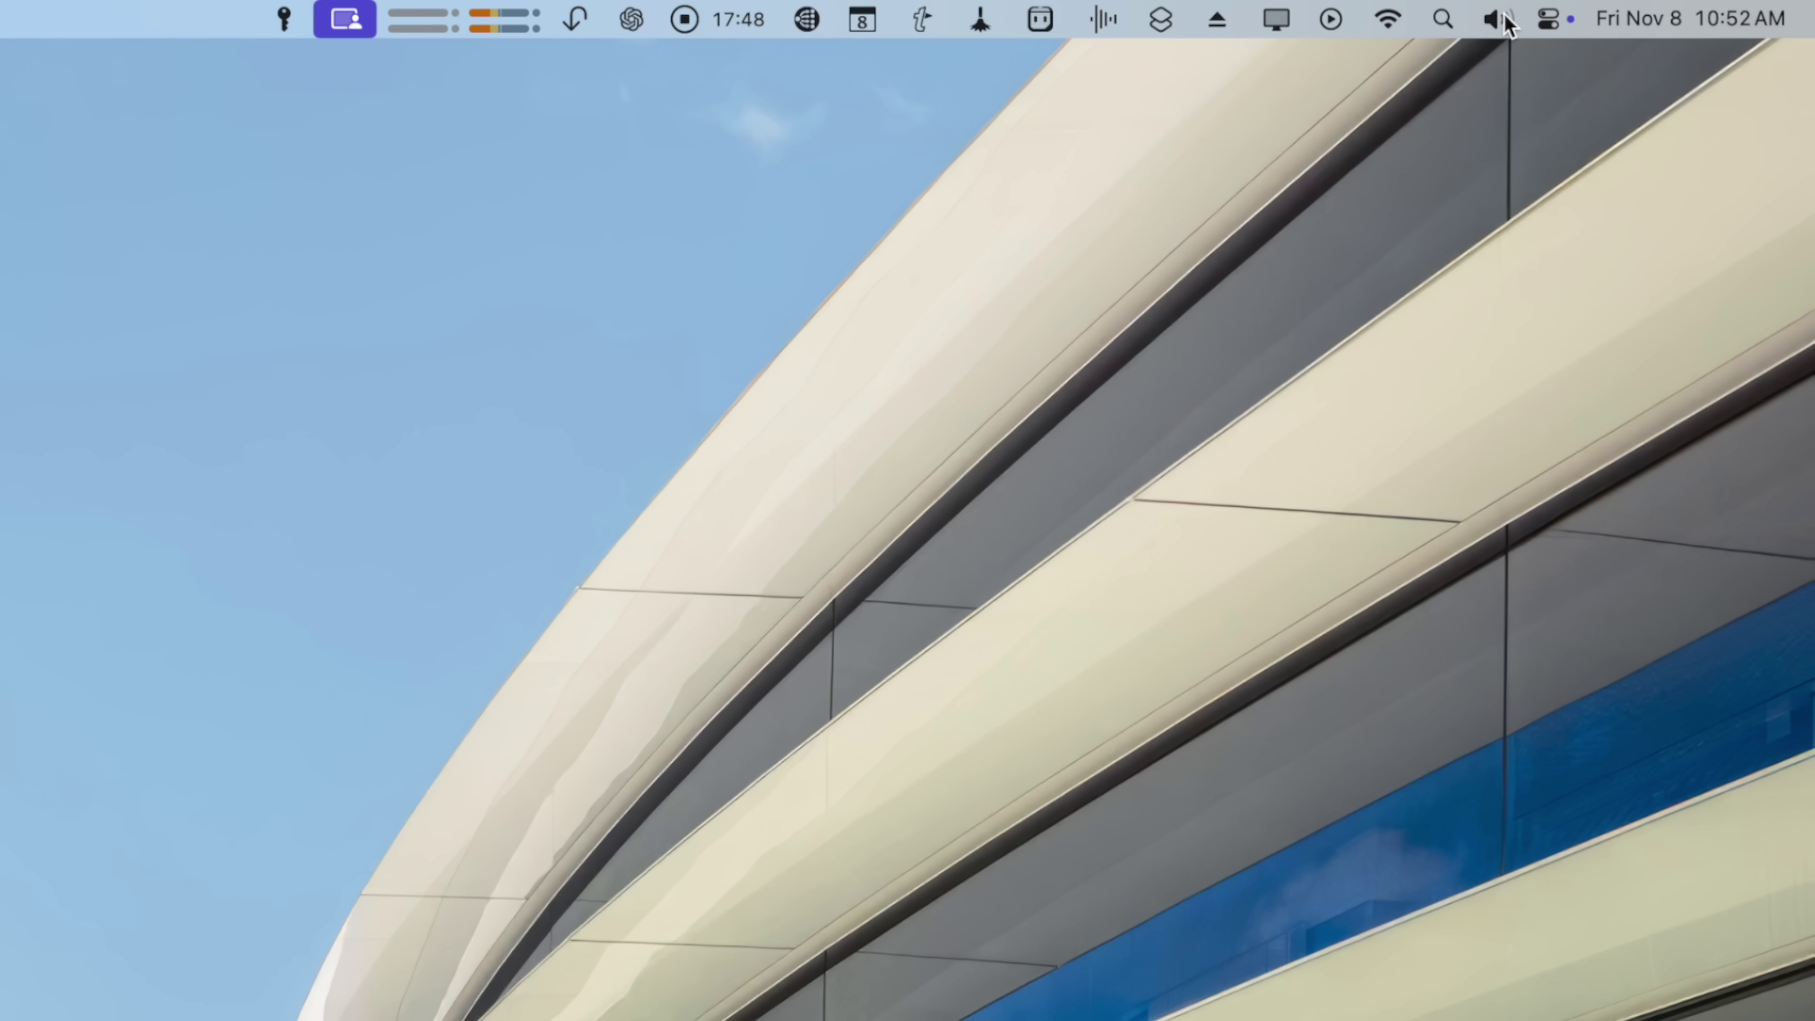
left_click(1507, 21)
left_click(1478, 25)
Step: Add AirDrop from Control Center to the menu bar after trying the Focus control
left_click(1558, 11)
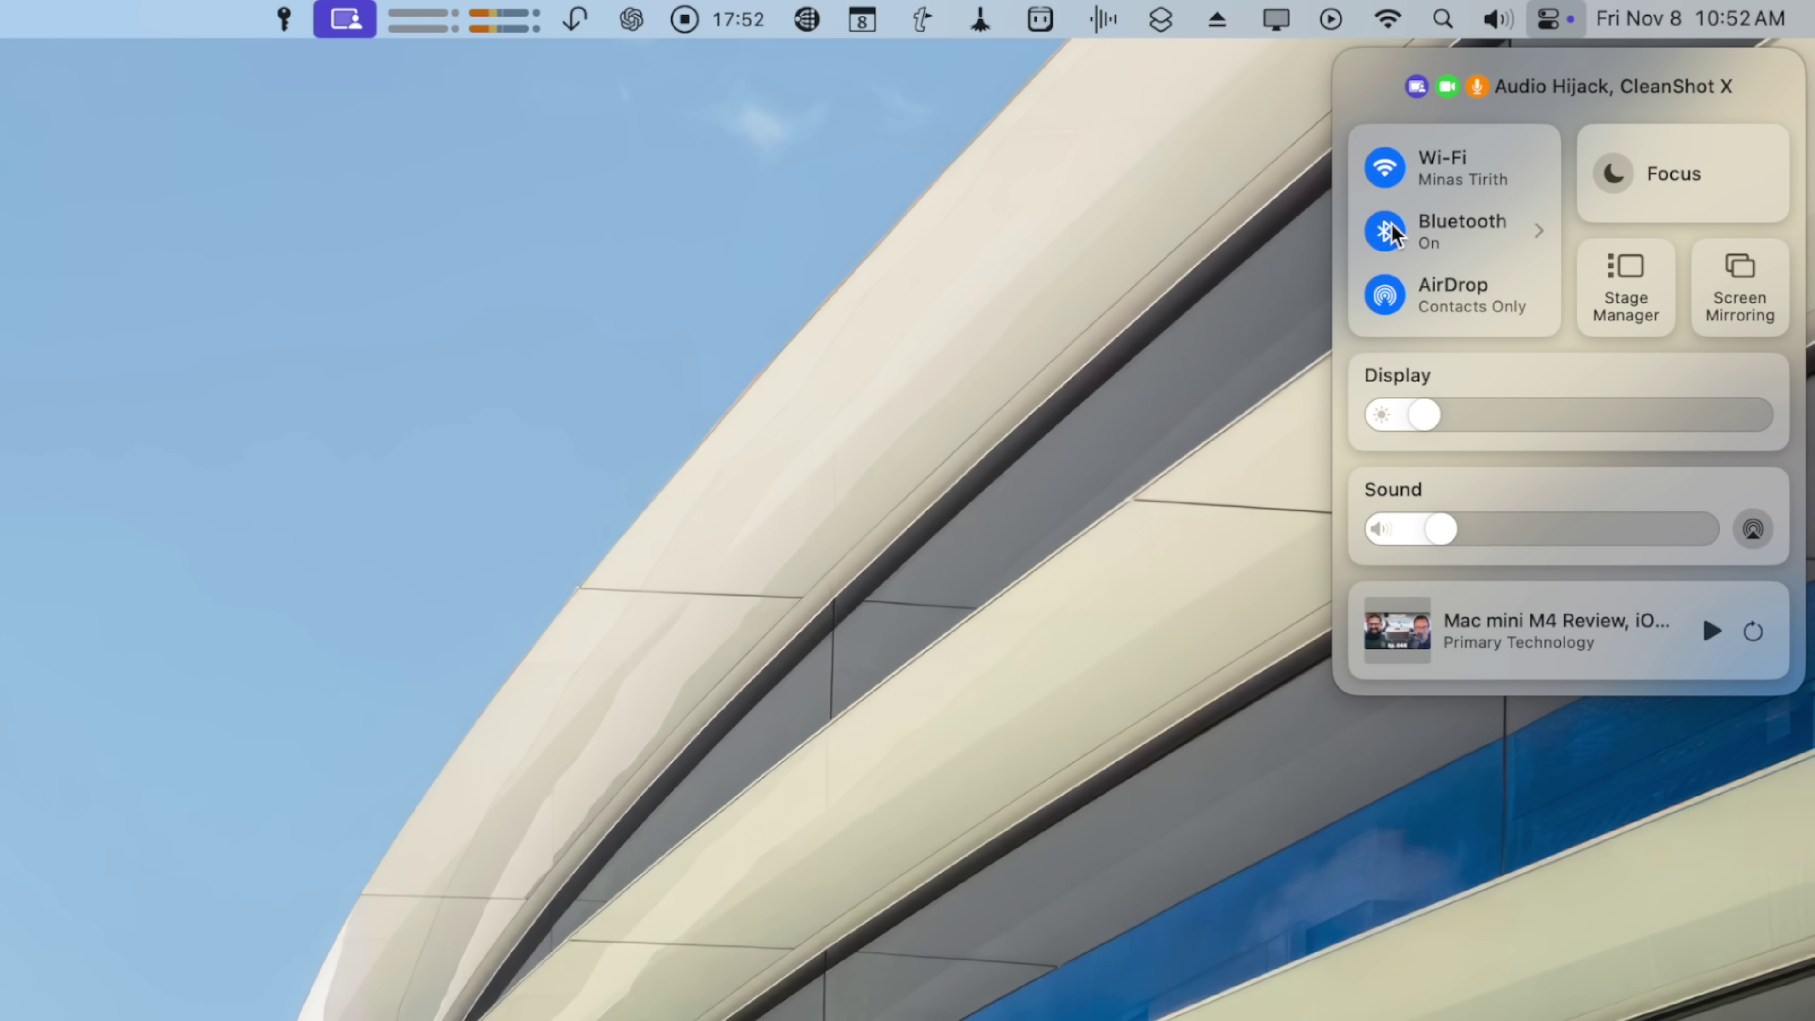
left_click_drag(1654, 193, 1565, 136)
left_click_drag(1468, 307, 1406, 40)
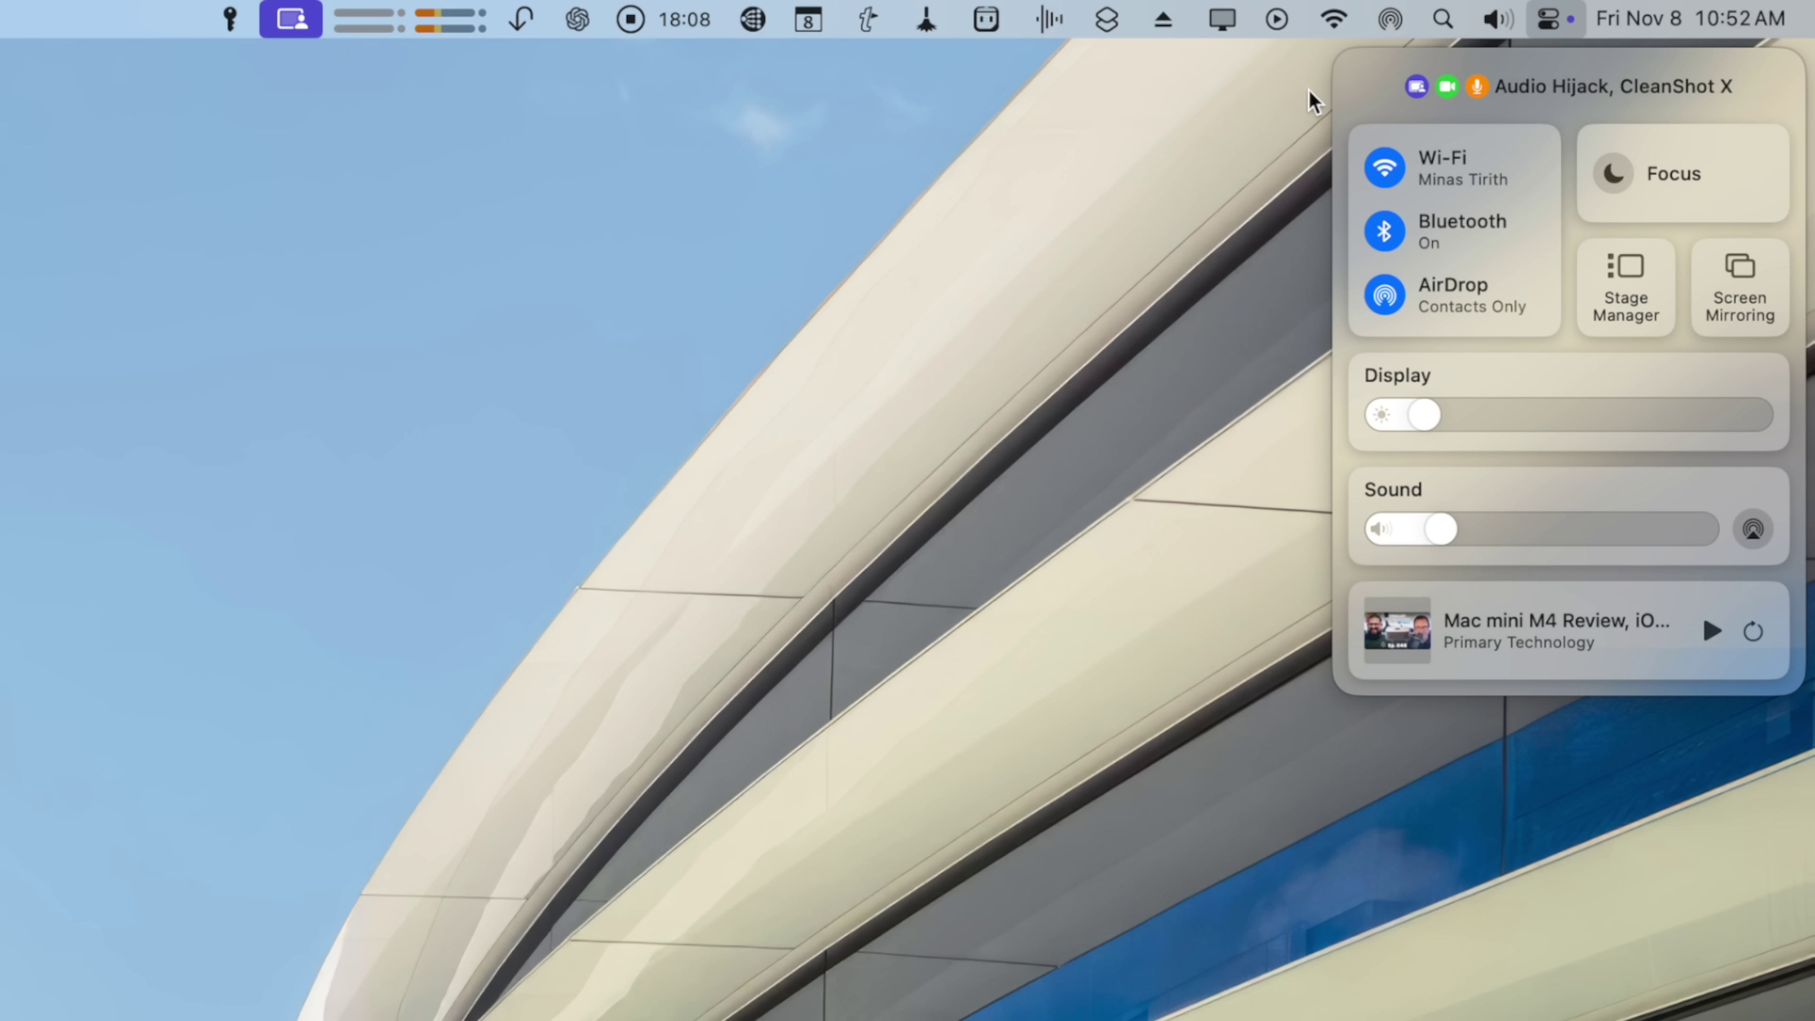
left_click(1560, 25)
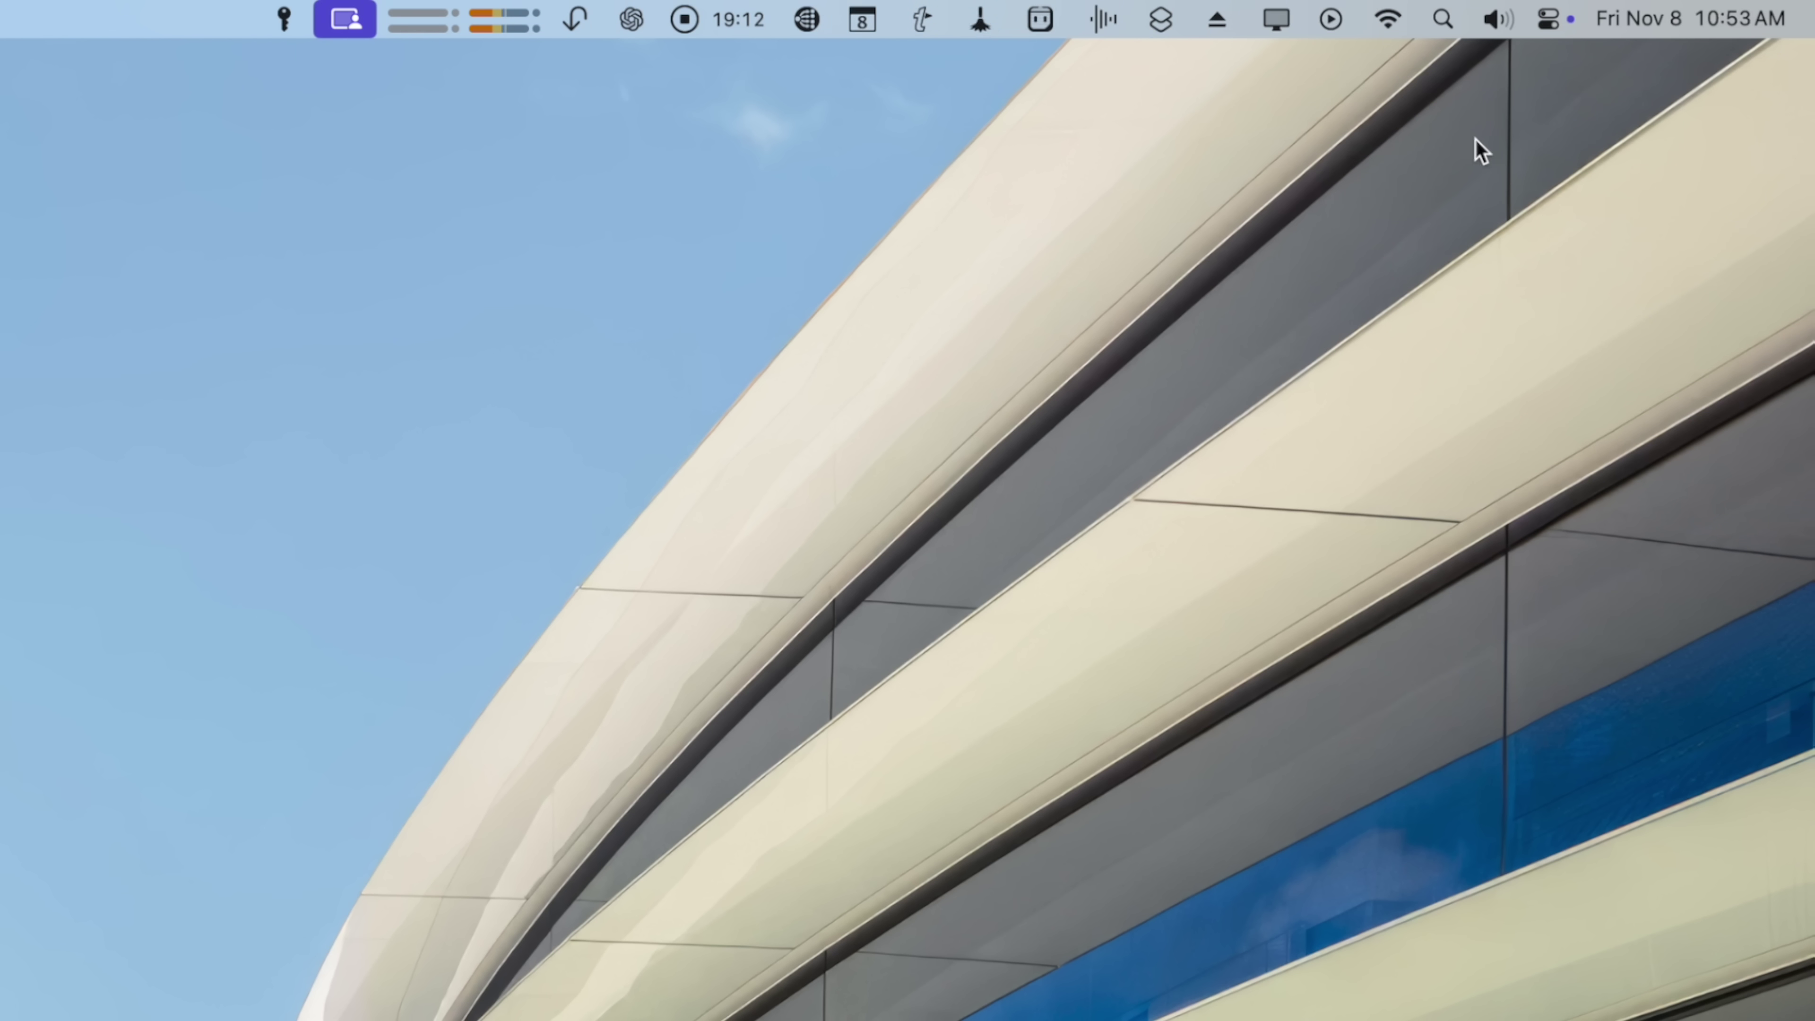
Step: Drag the Sound item off the menu bar to remove it, then check Control Center
left_click(1458, 150, "super")
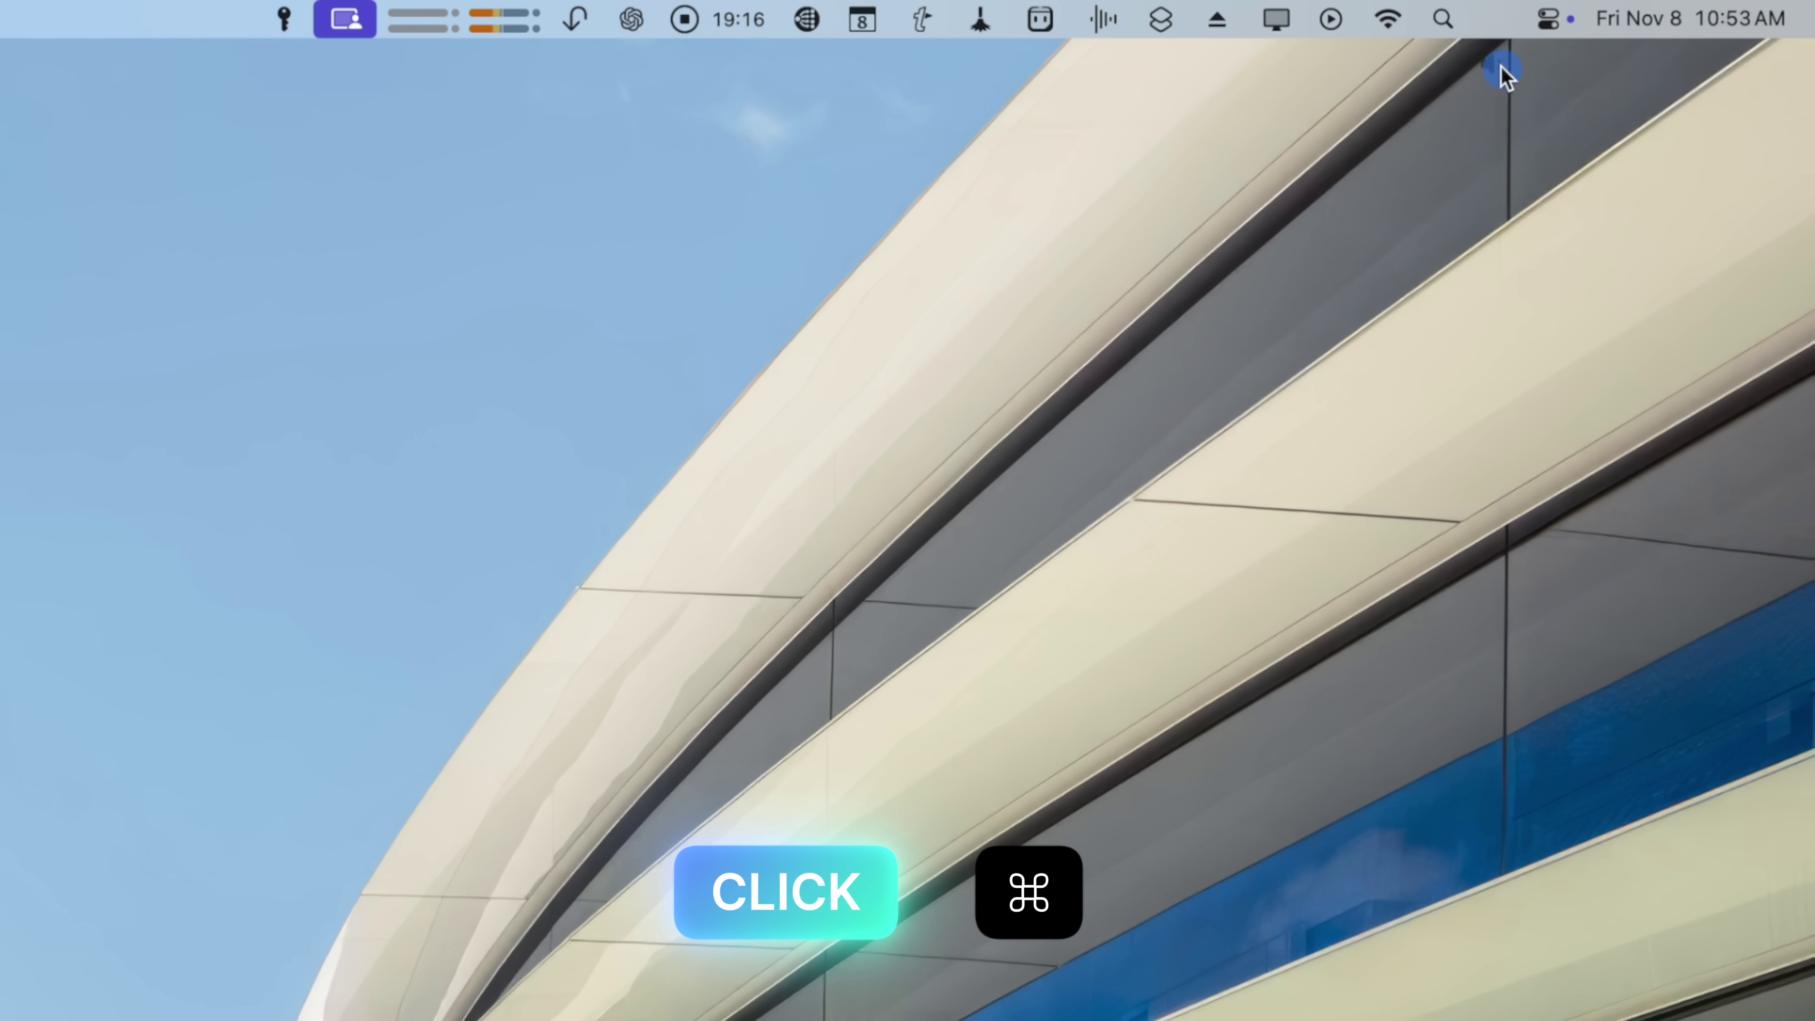
left_click_drag(1503, 73, 1395, 832)
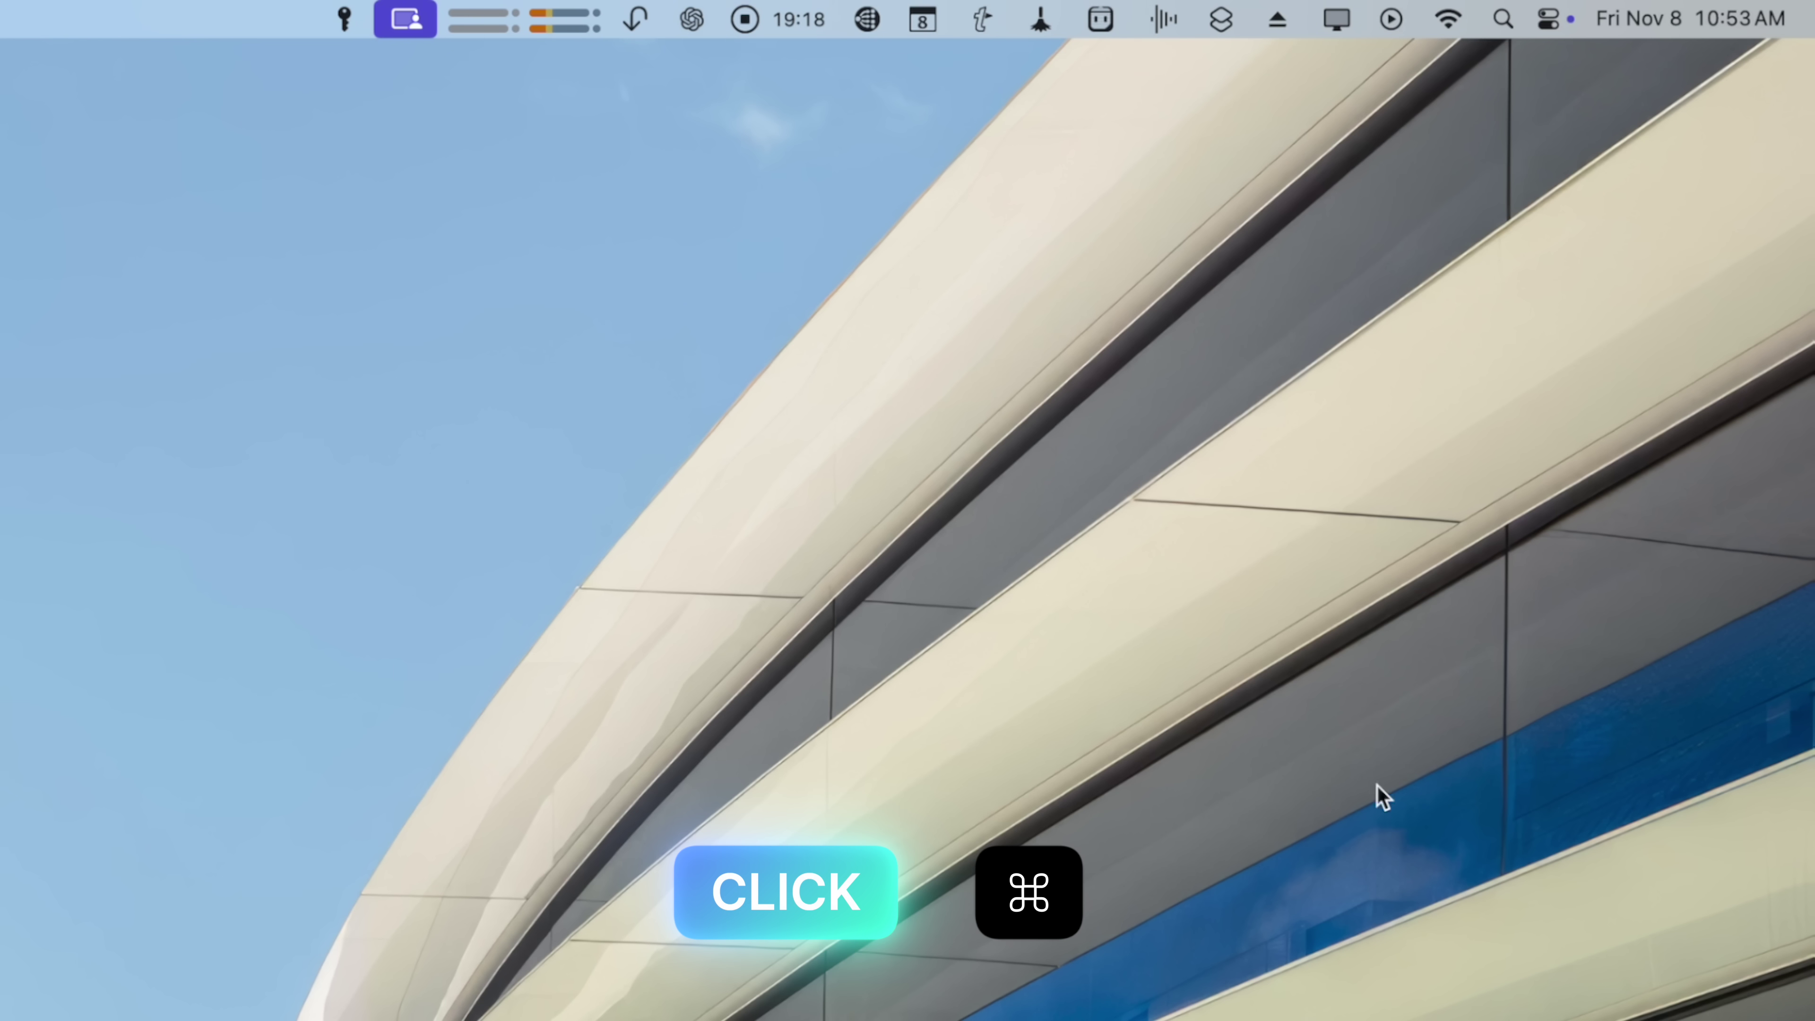
left_click(1547, 18)
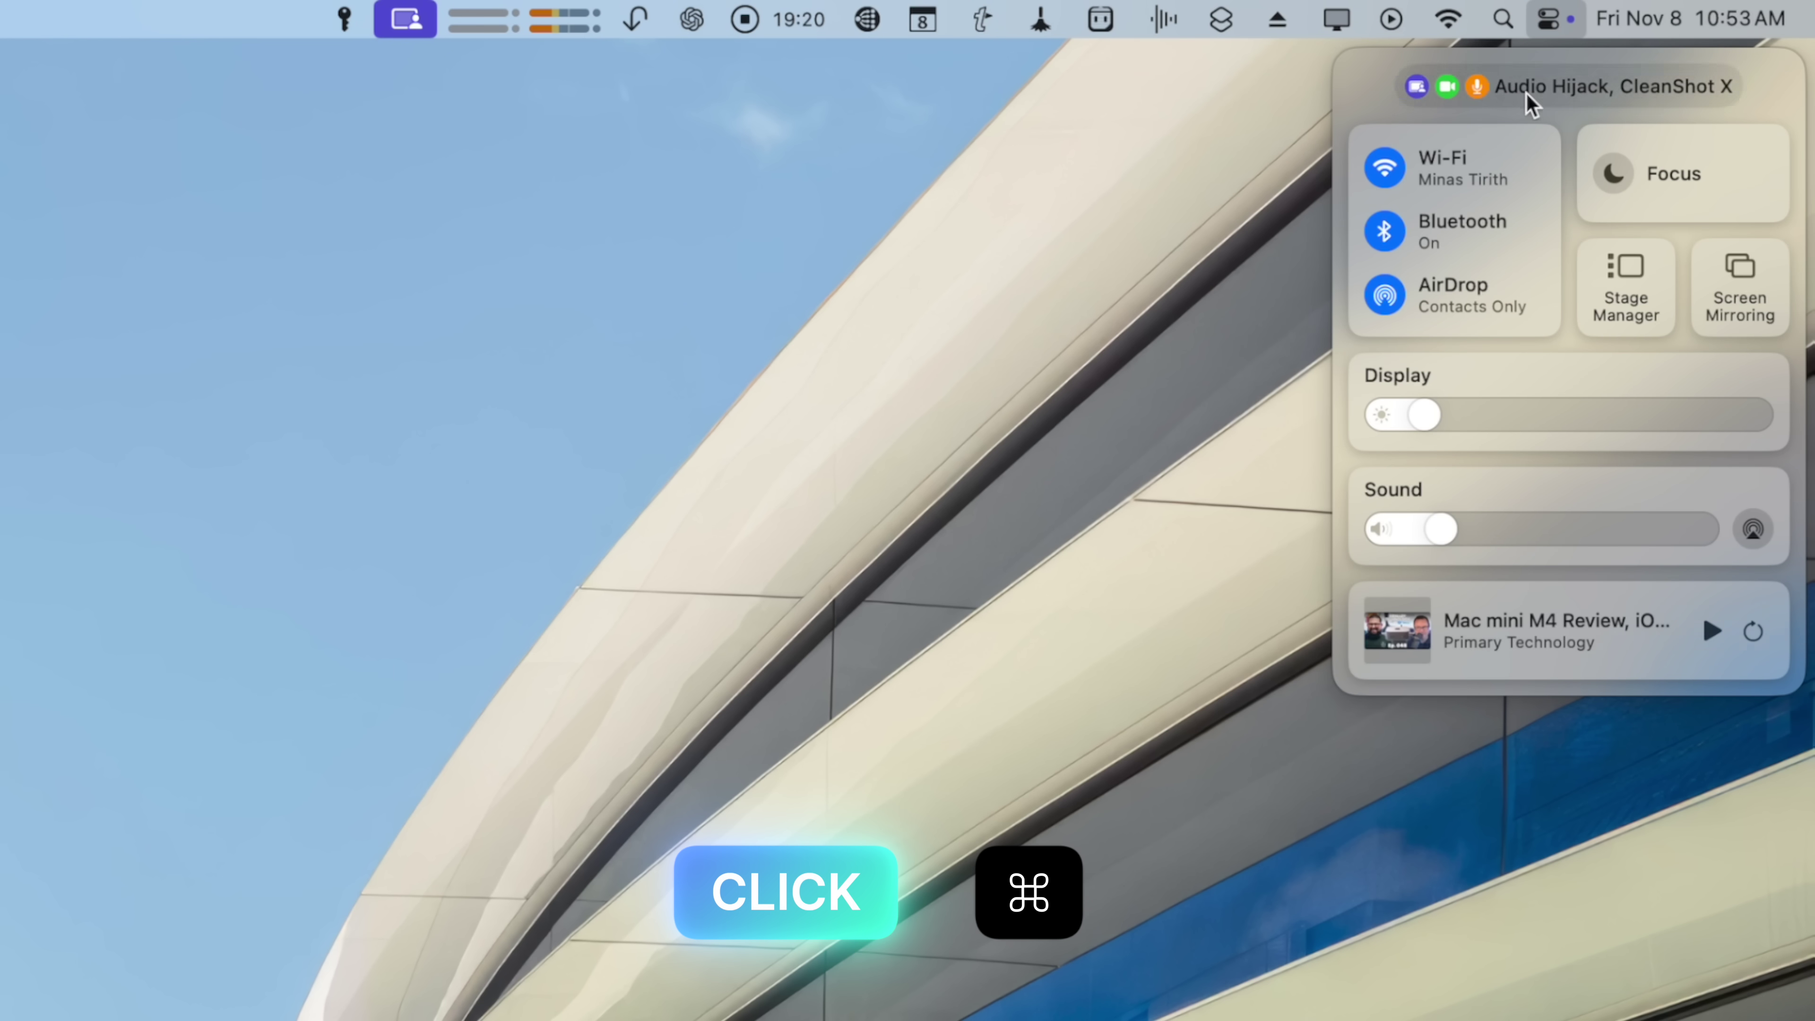
left_click(1534, 20)
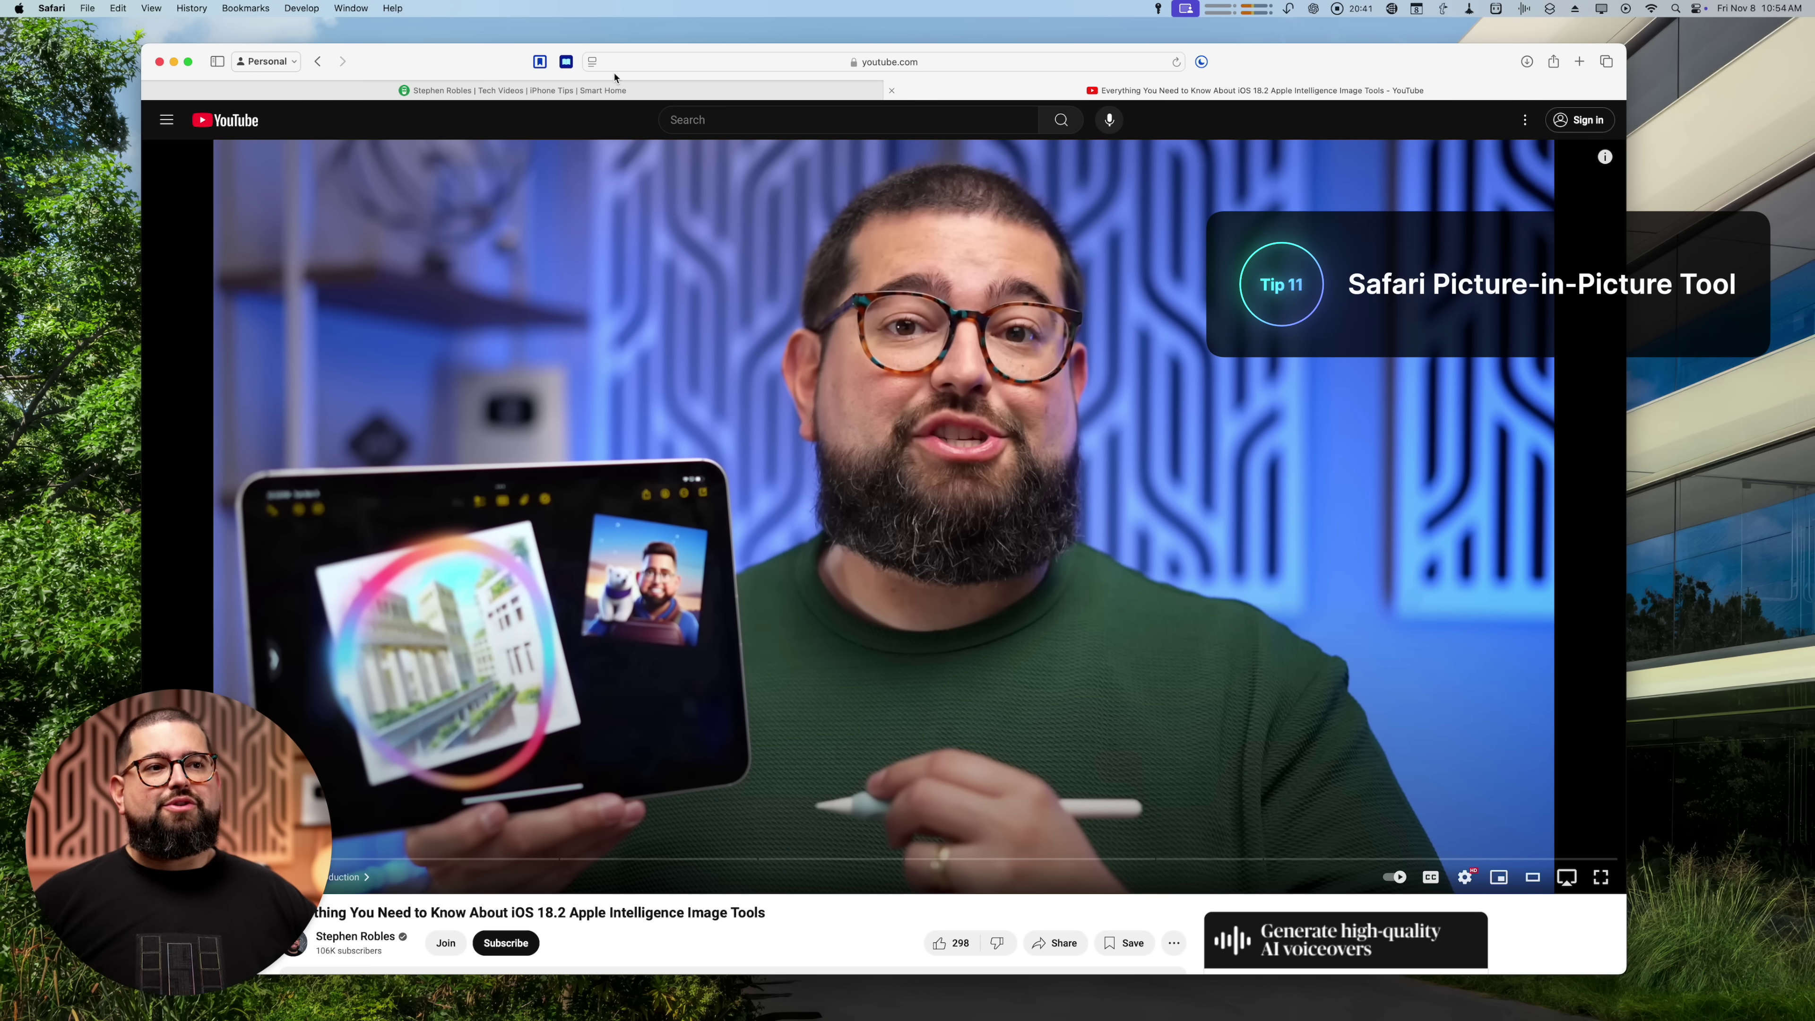
Step: Open the YouTube video in Safari's video viewer, then pop it out into picture in picture
left_click(592, 62)
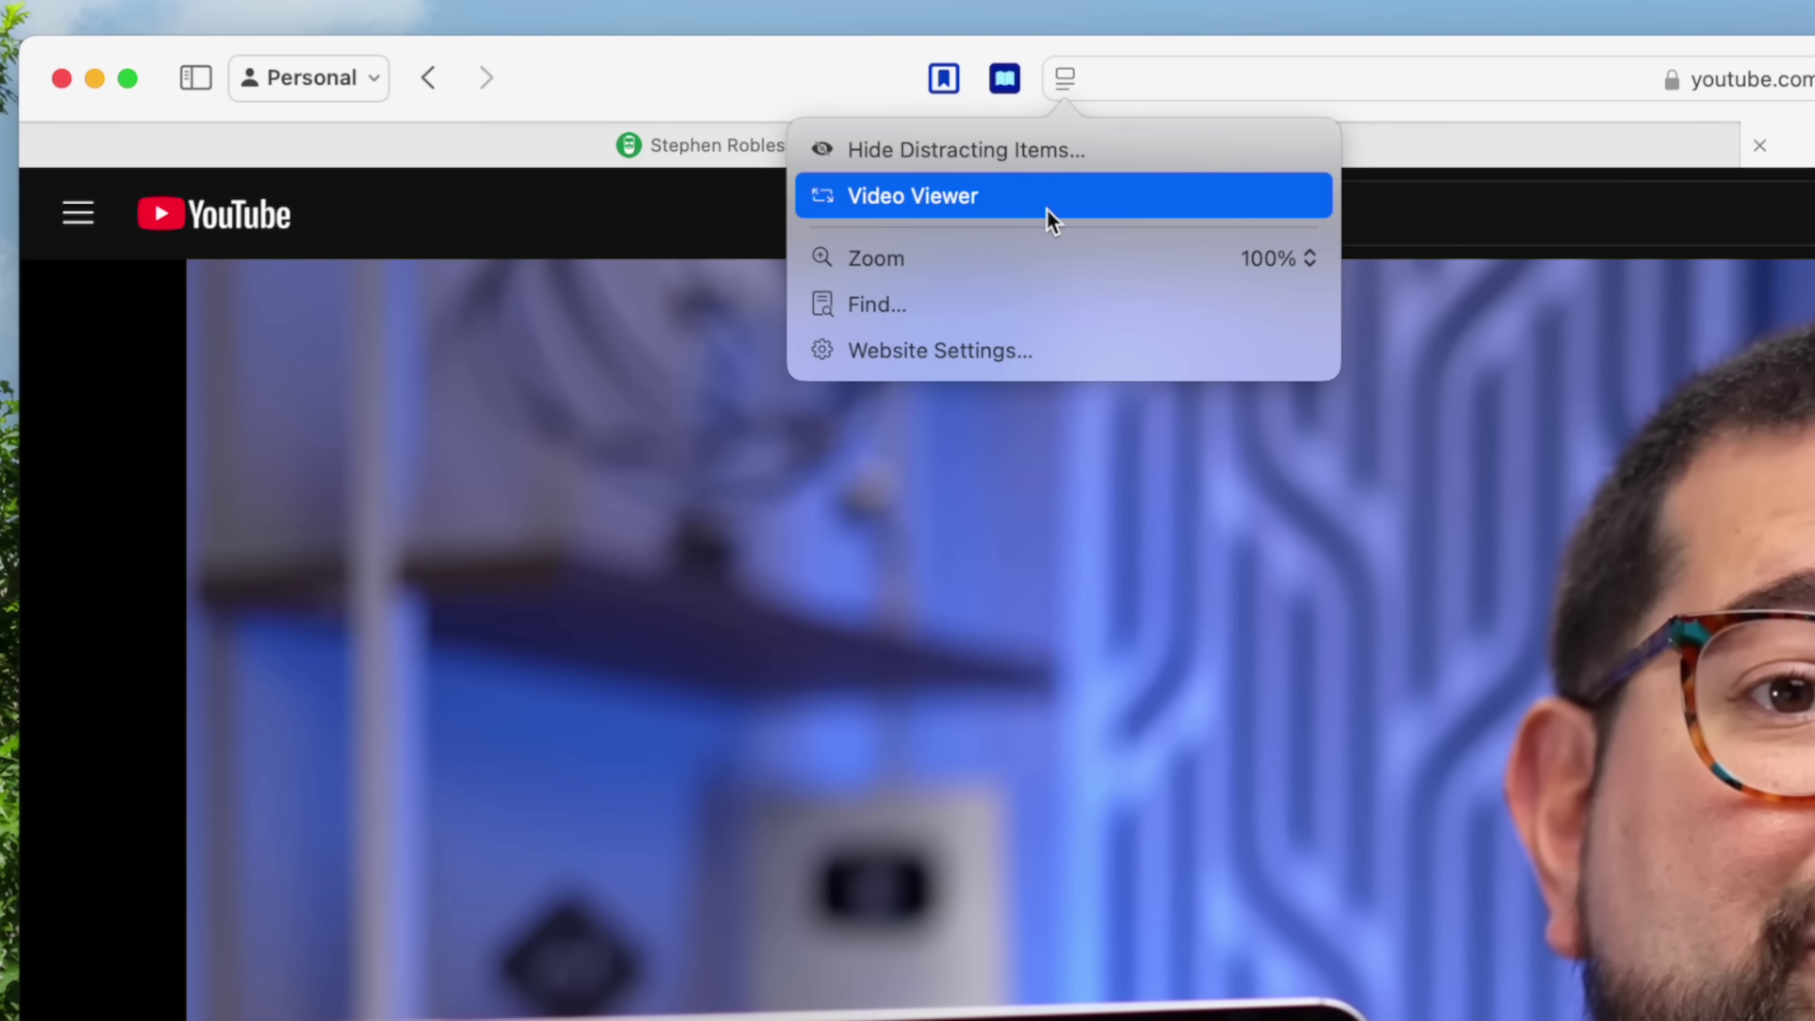
left_click(1047, 209)
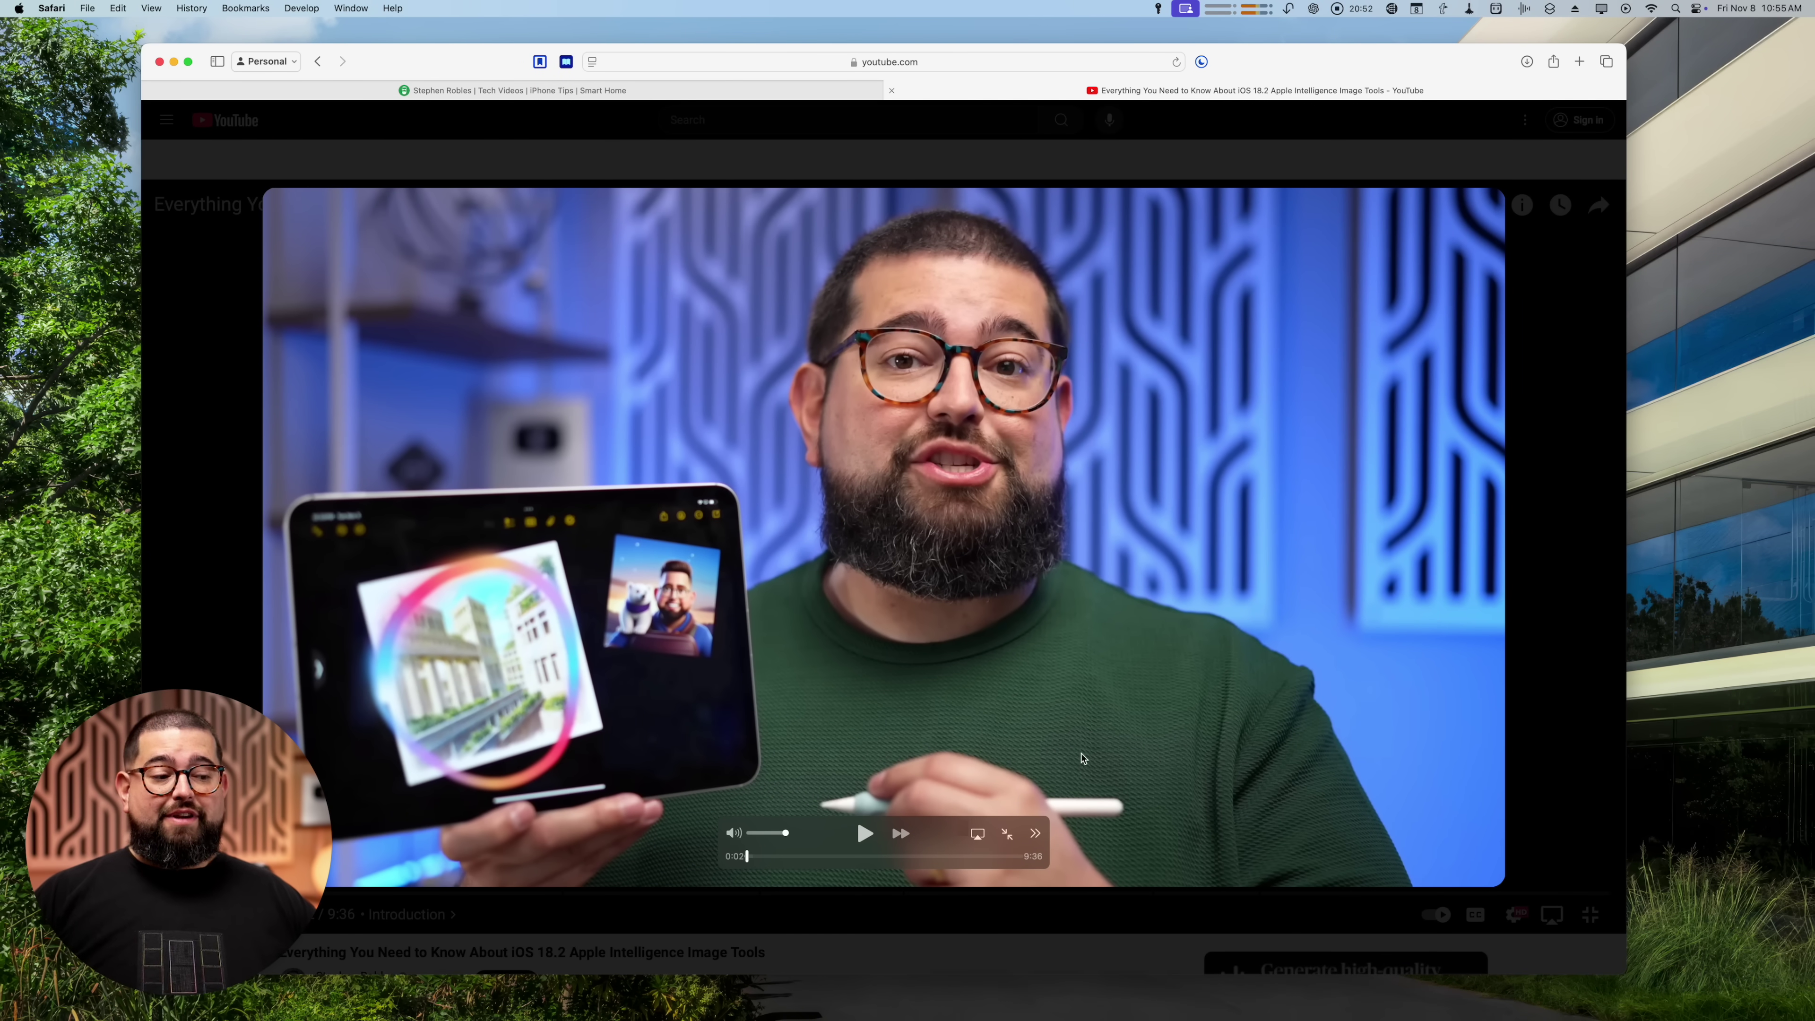
left_click(974, 835)
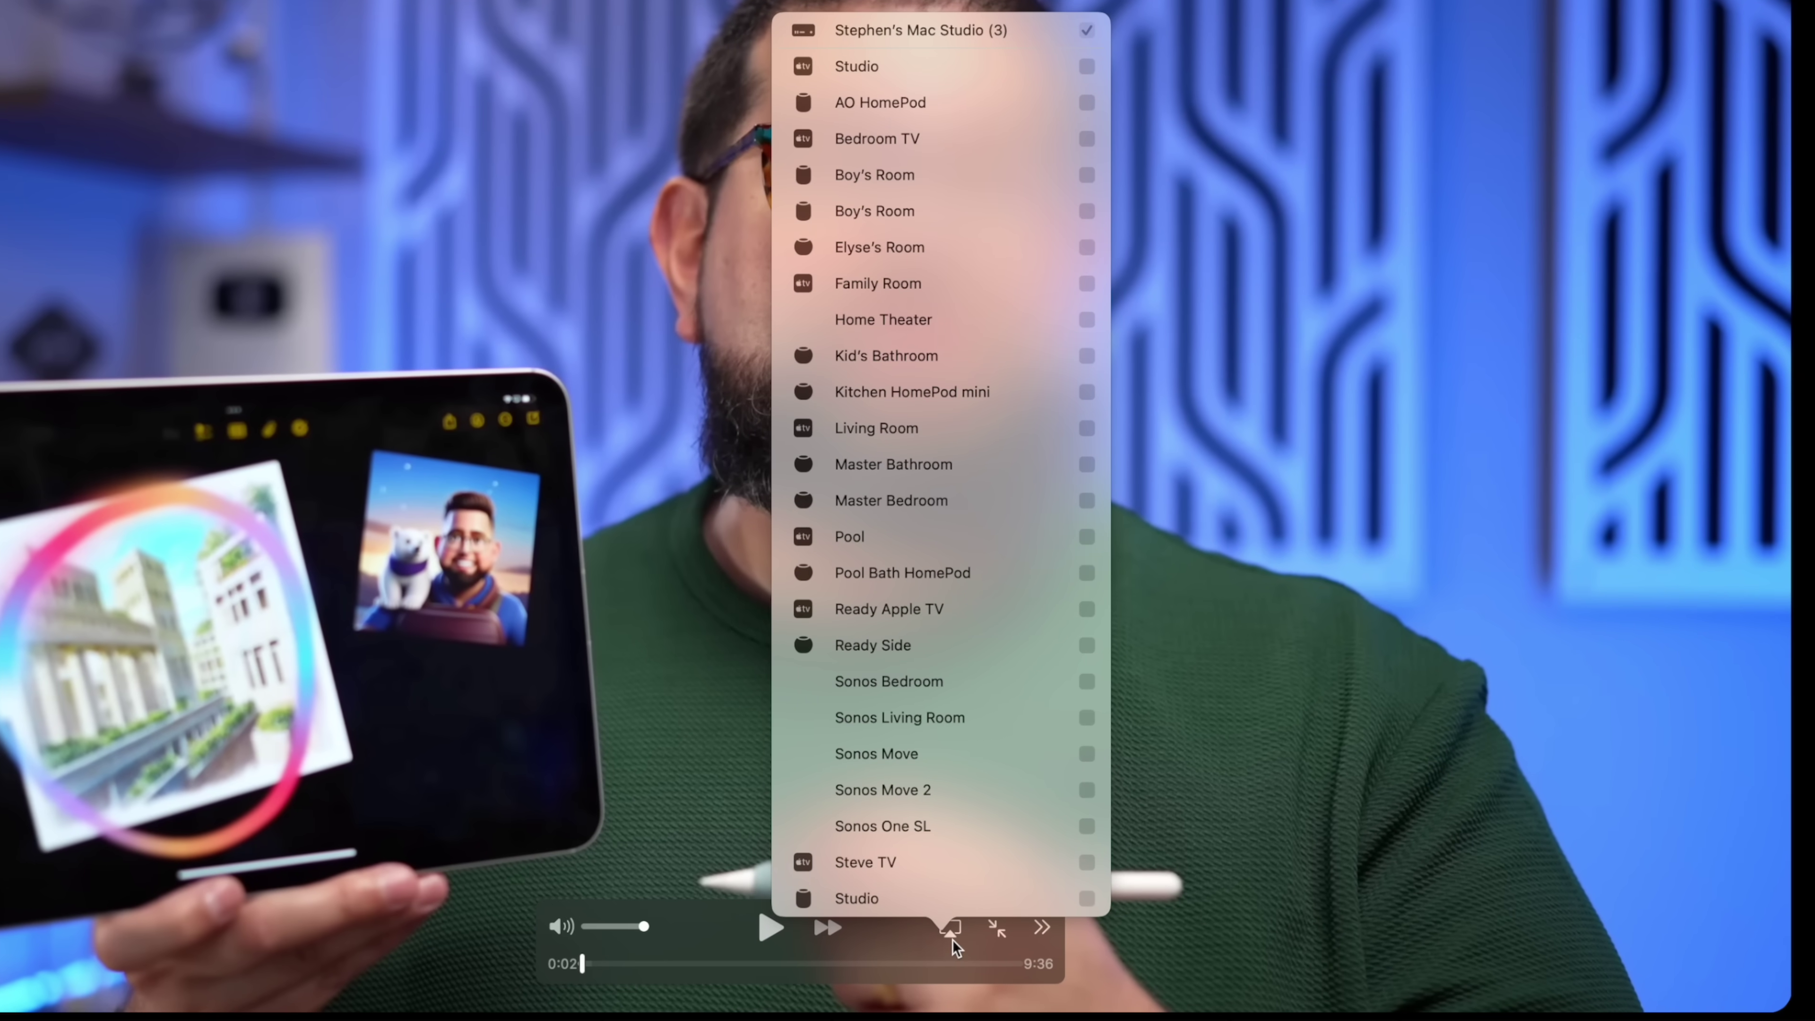
left_click(990, 842)
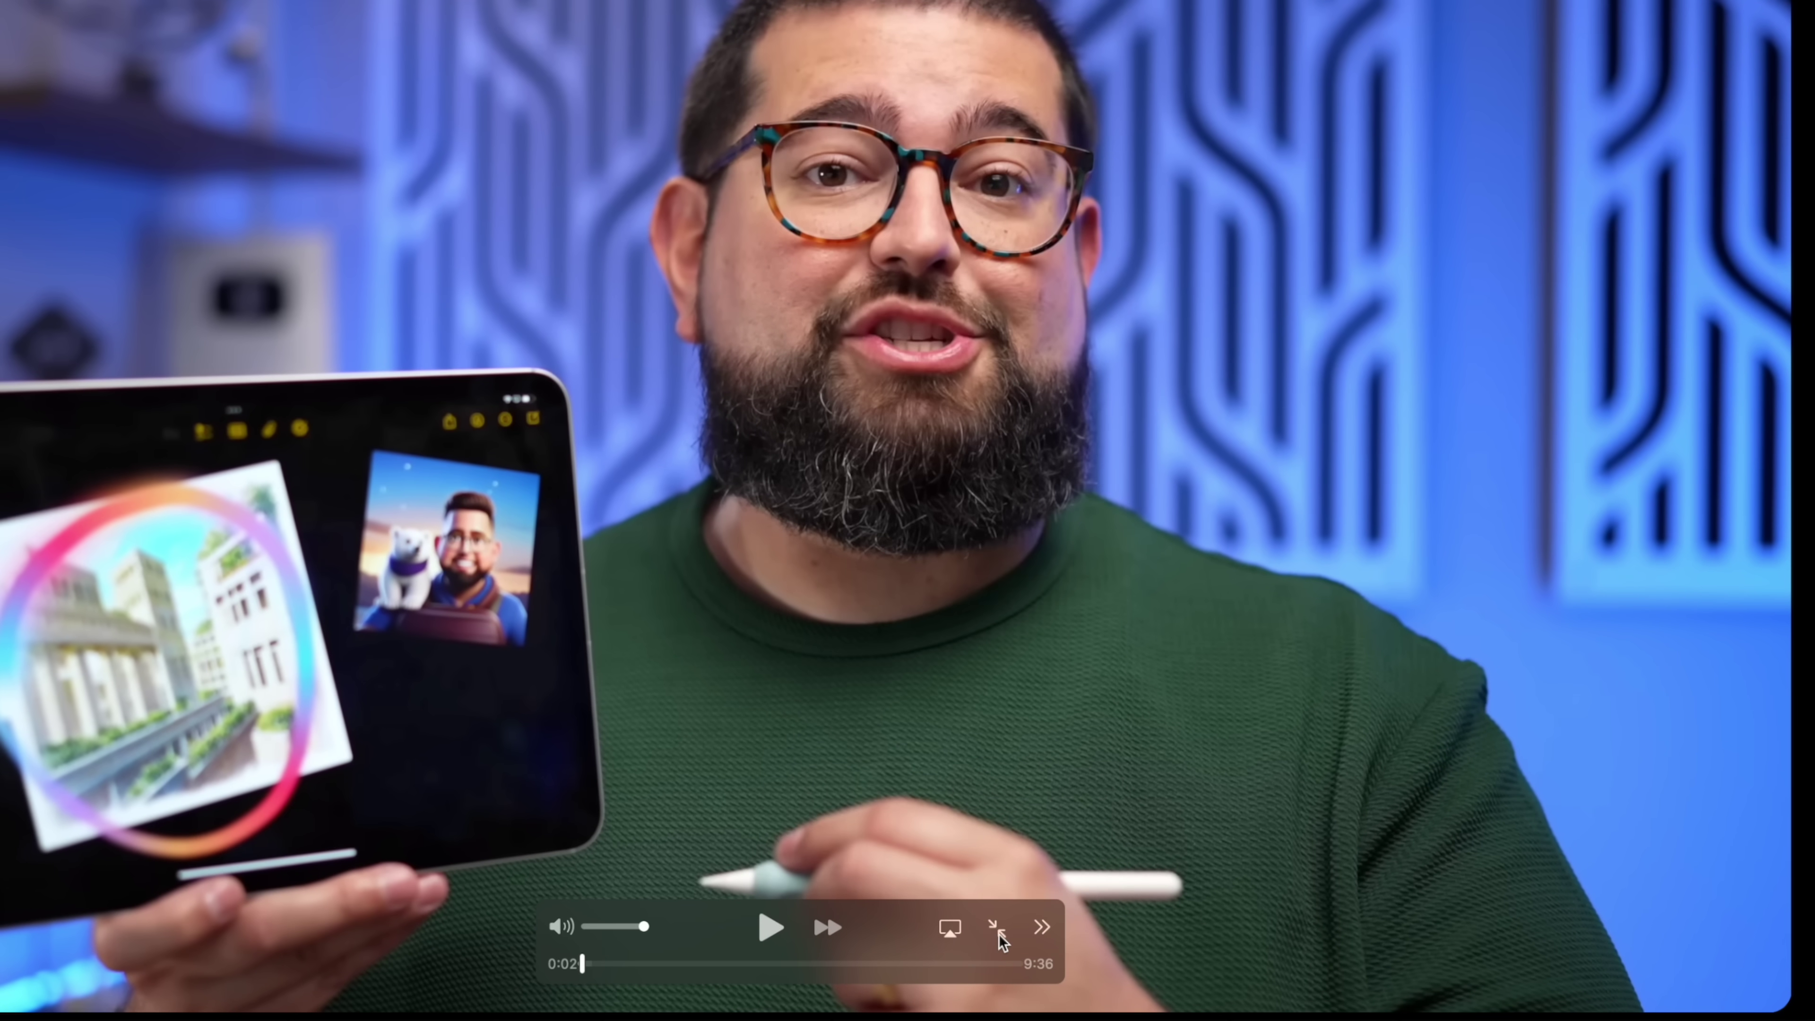
left_click(1025, 924)
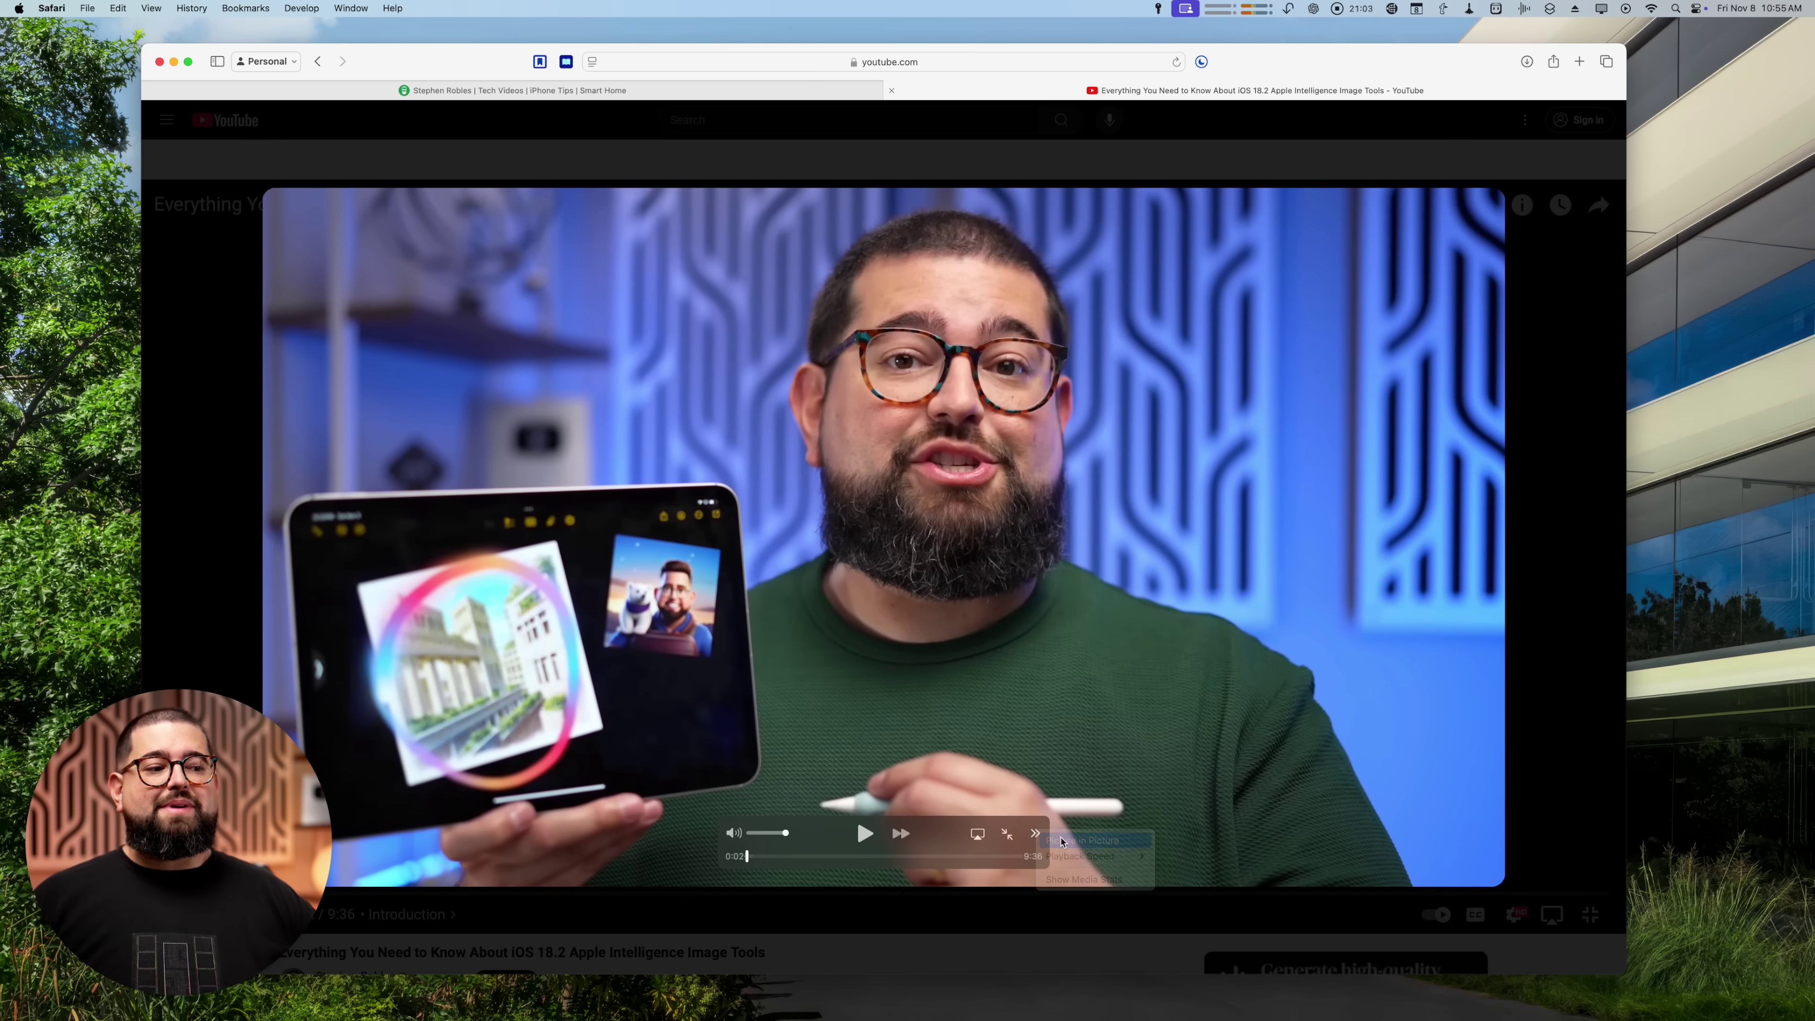
left_click(1116, 938)
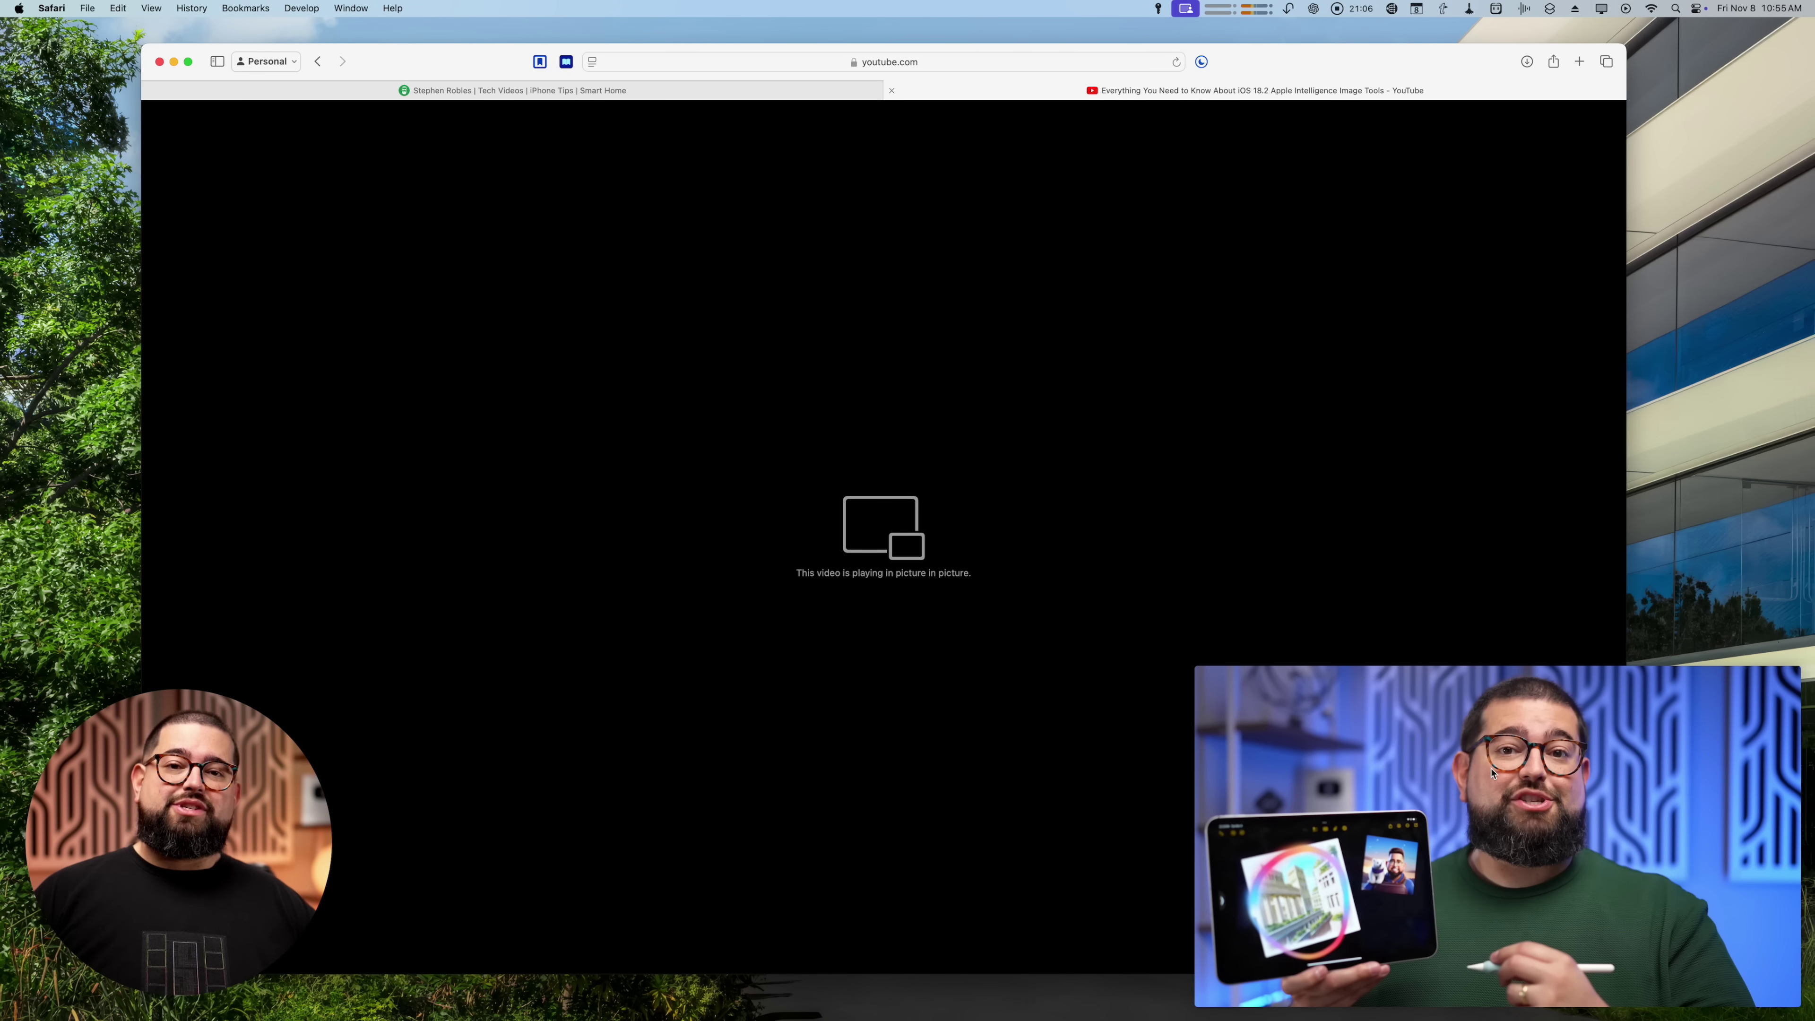
Step: Return the video to its tab and switch between YouTube and 9to5Mac tabs, ending on 9to5Mac
mouse_move(1472, 988)
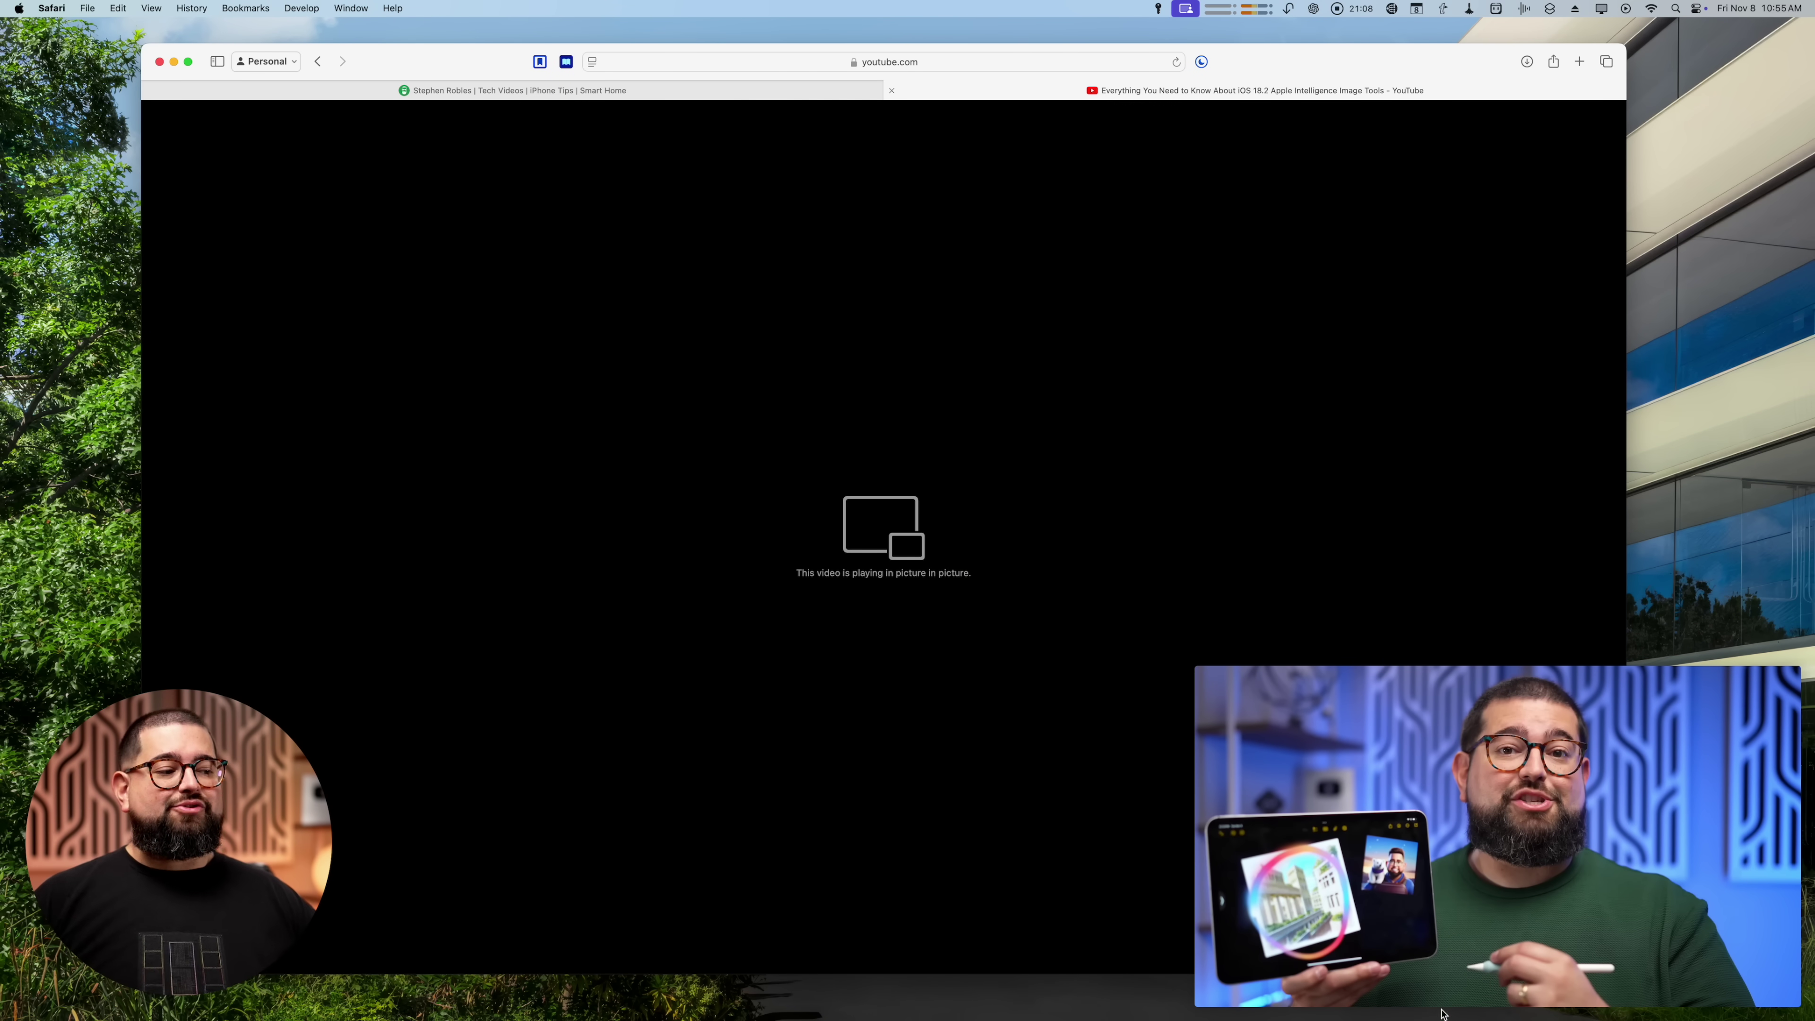
key("shift+super+r")
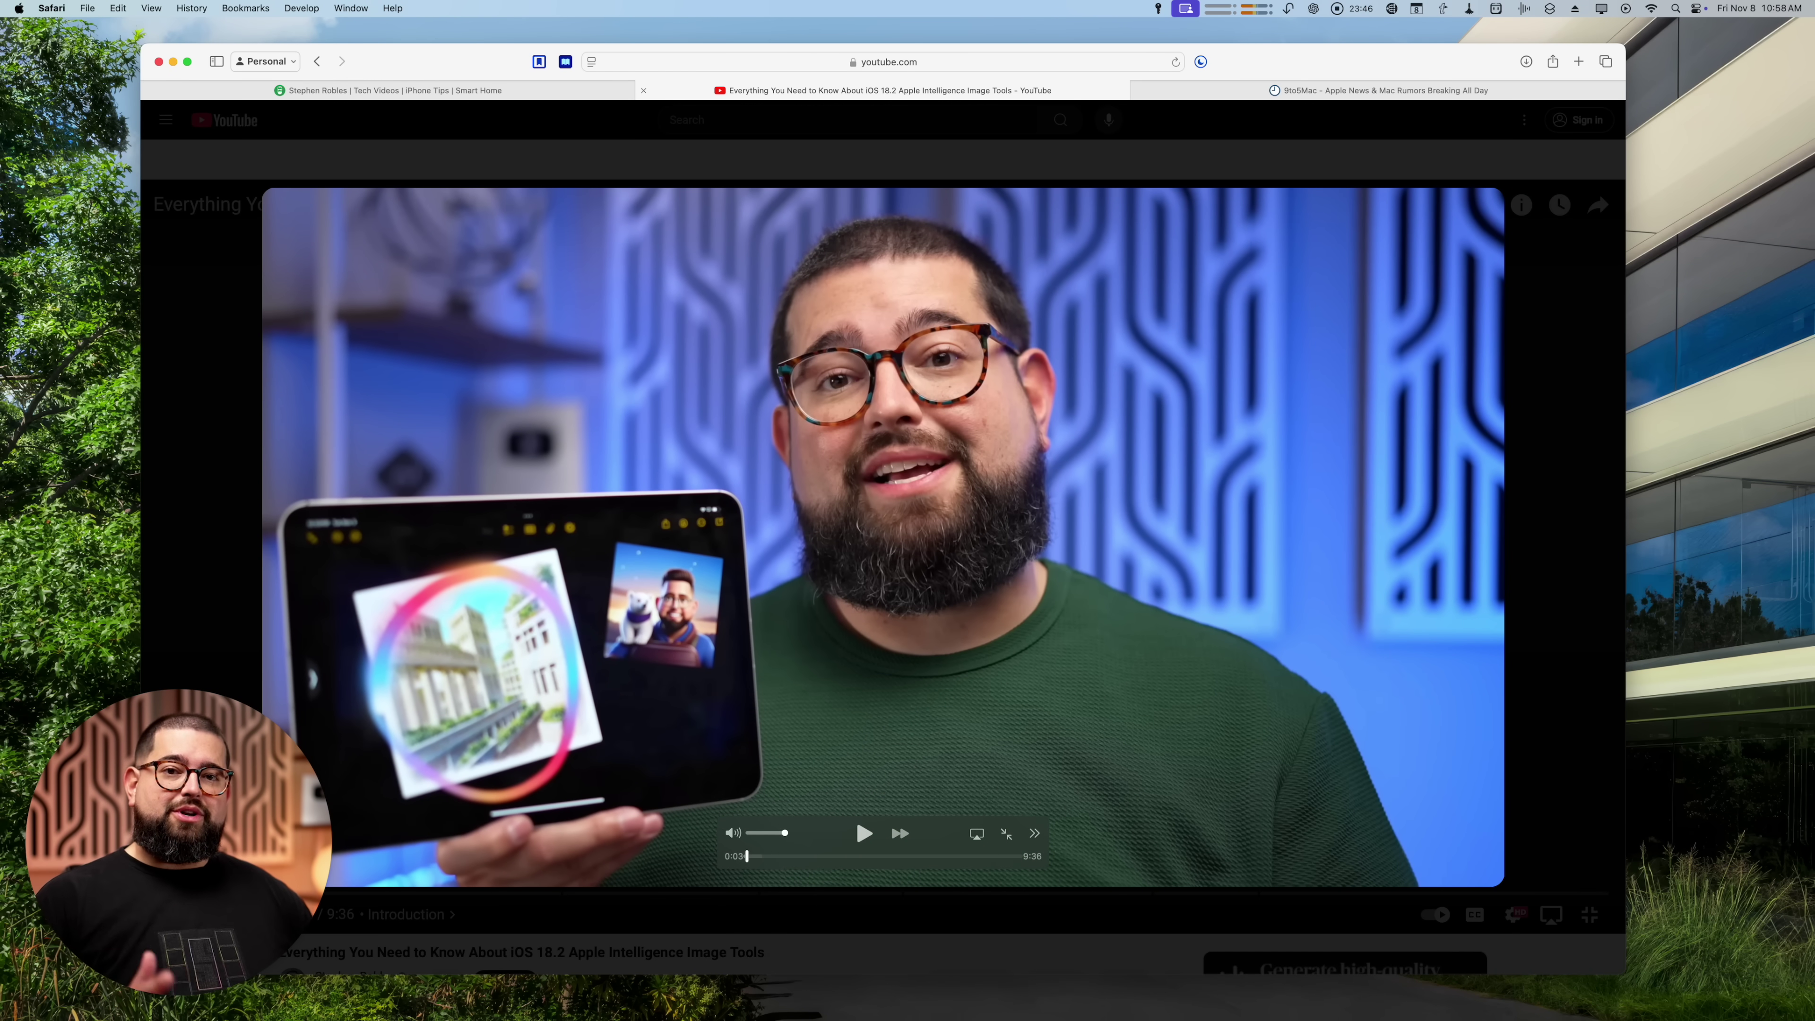
key("shift+super+bracketright")
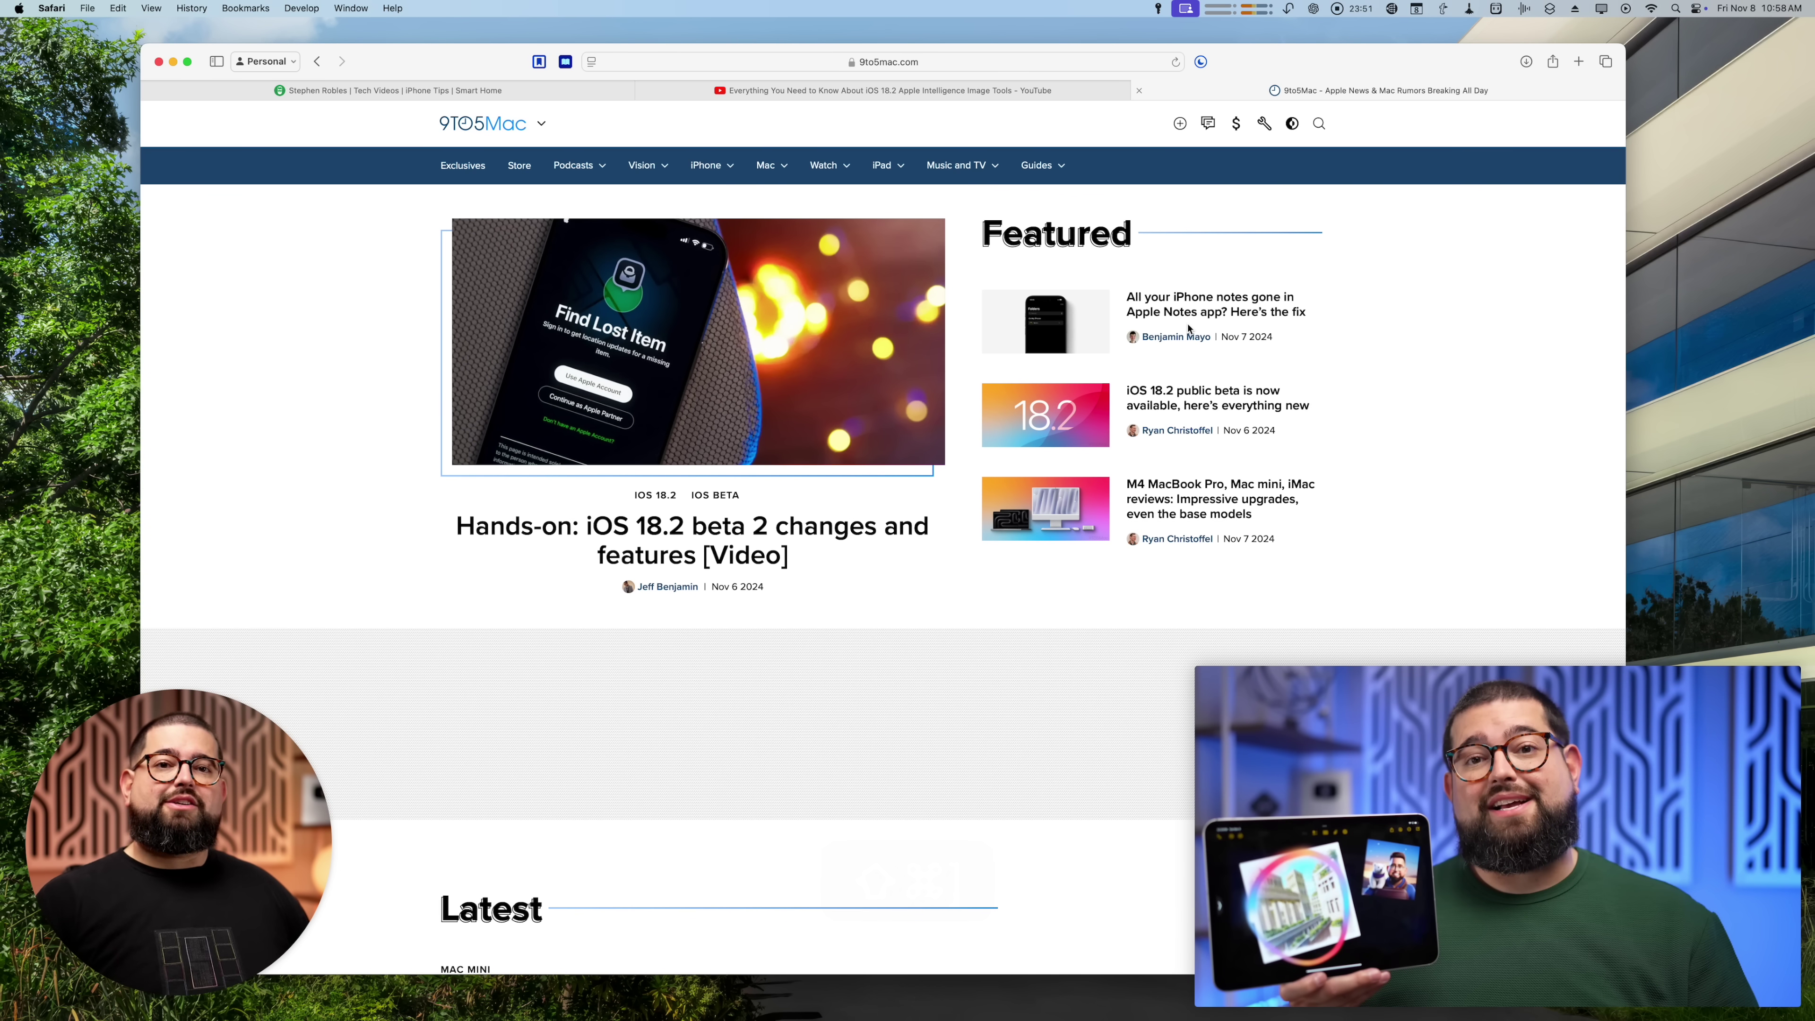
key("shift+super+bracketleft")
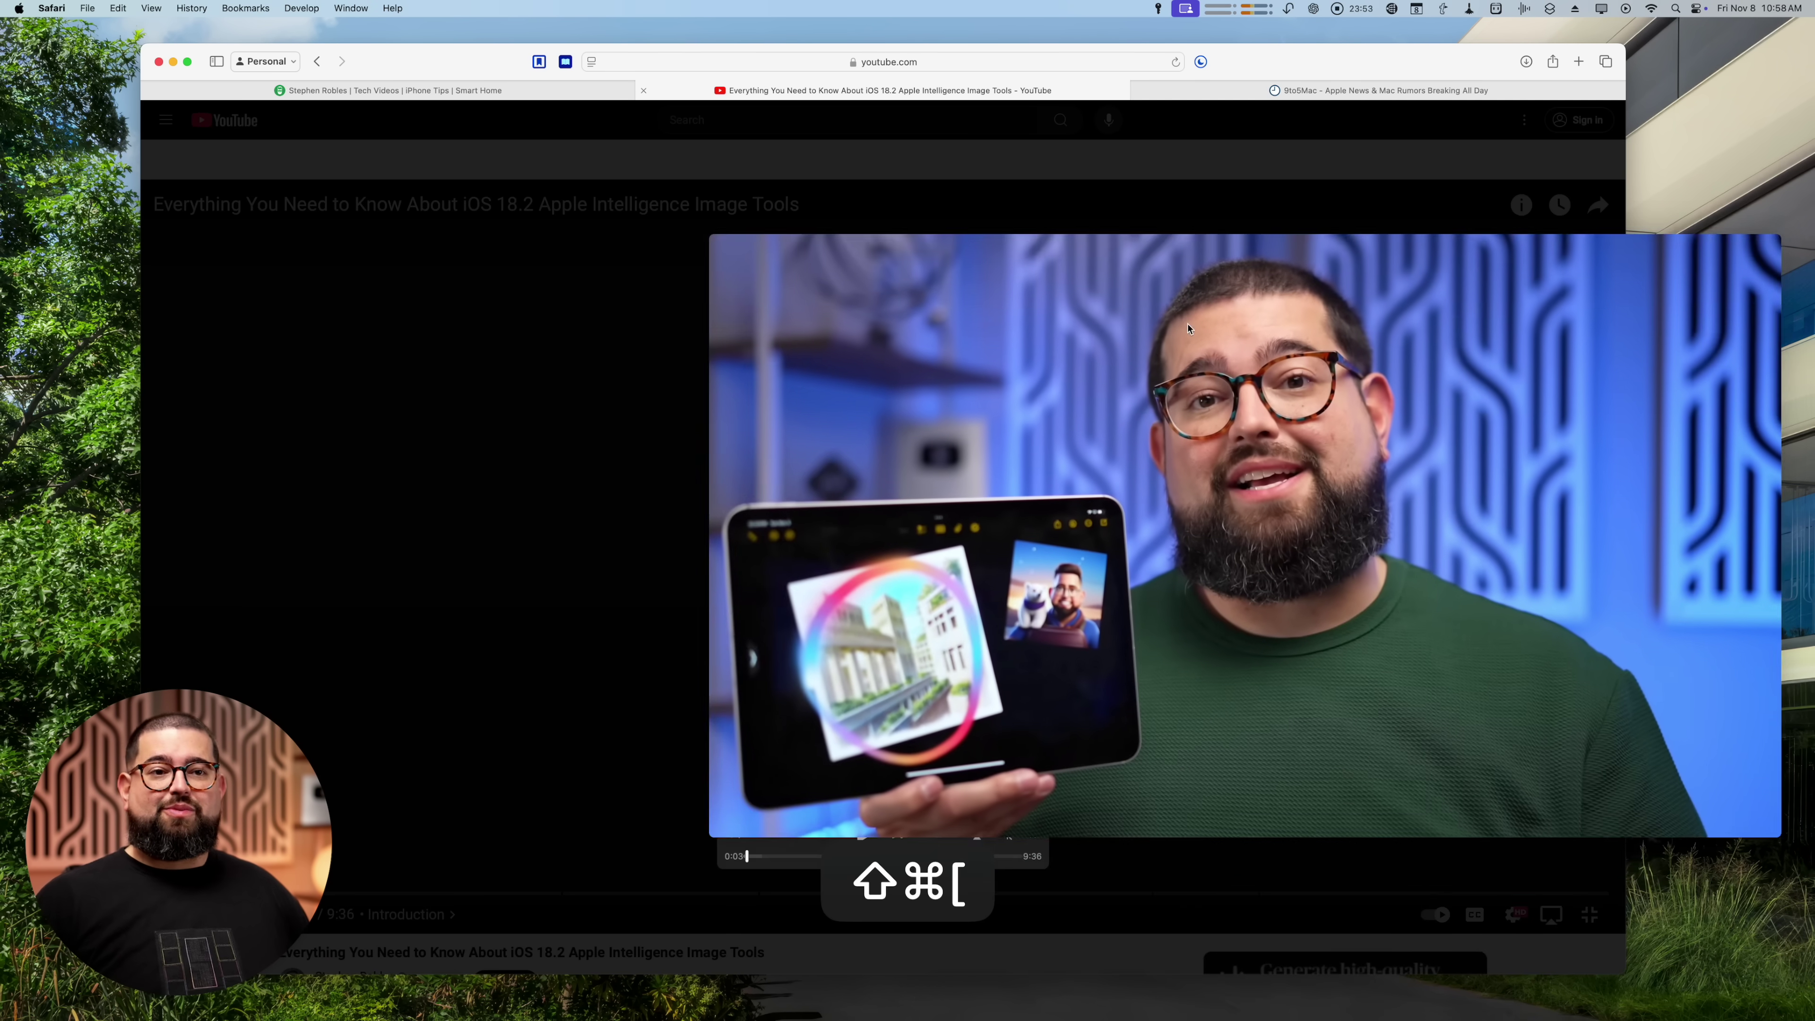
key("shift+super+bracketright")
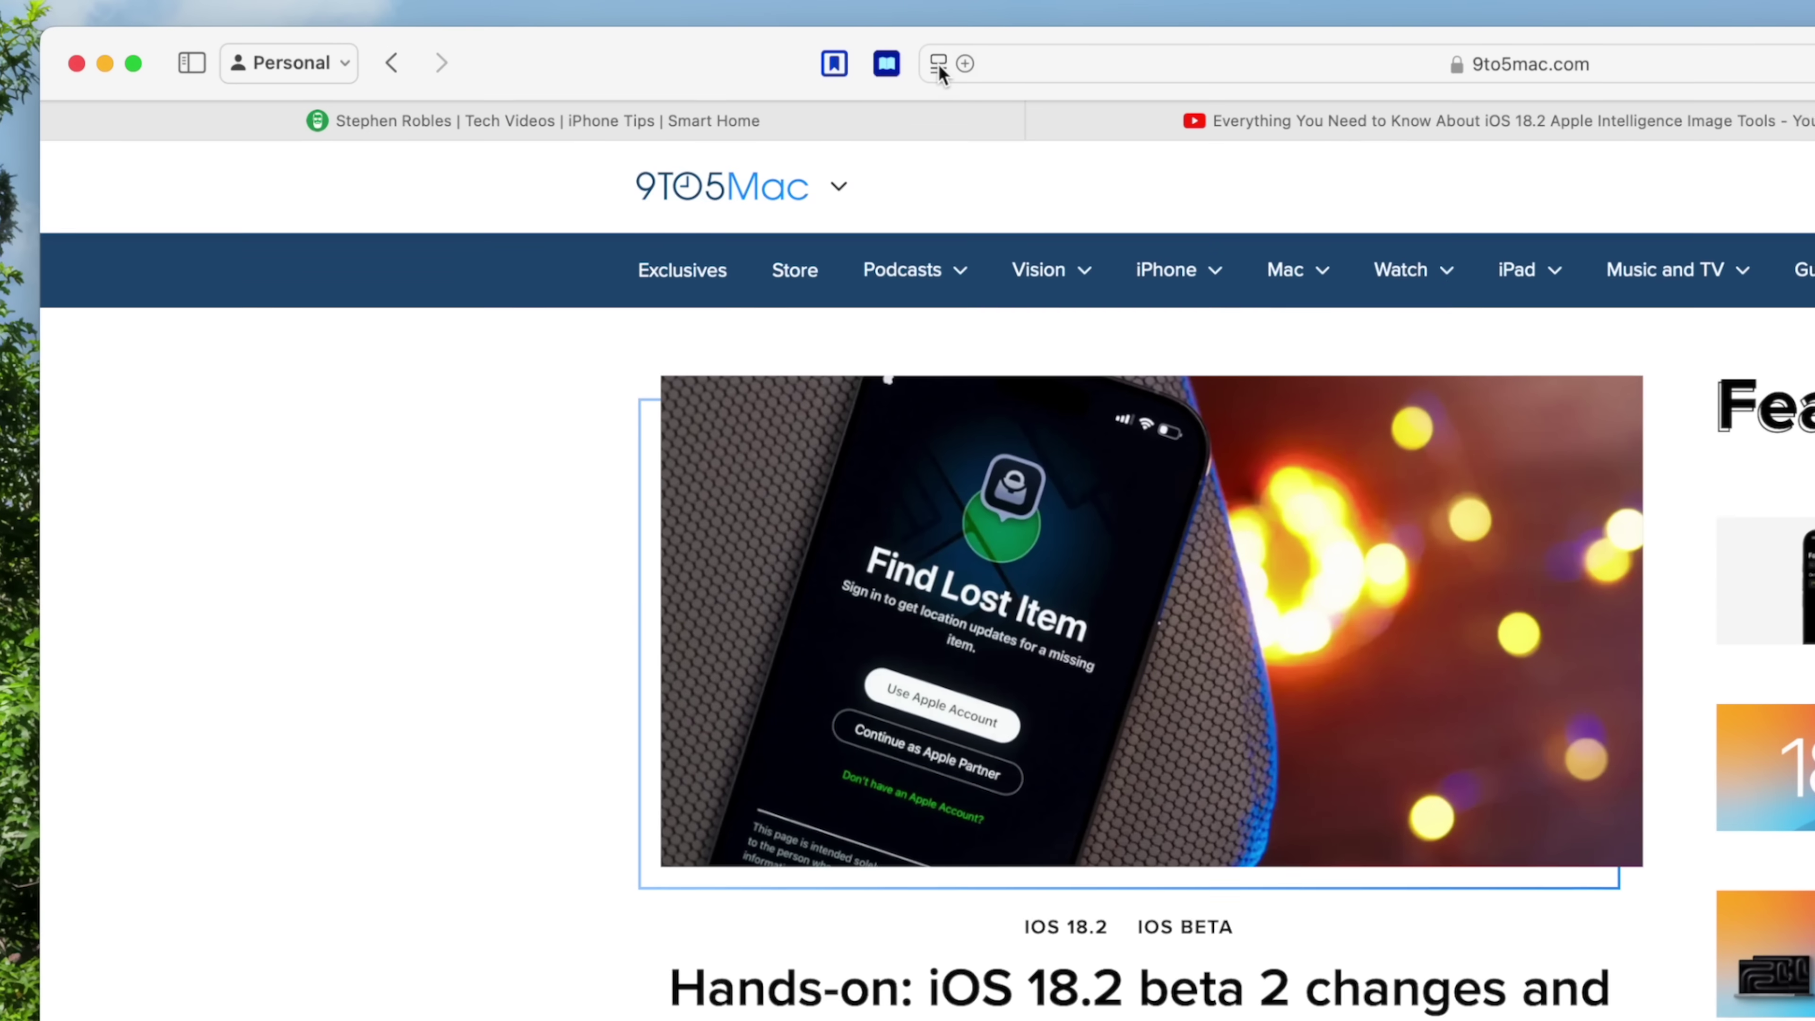
Step: Hide the empty ad area on the 9to5Mac front page and reload to confirm it stays hidden
left_click(591, 62)
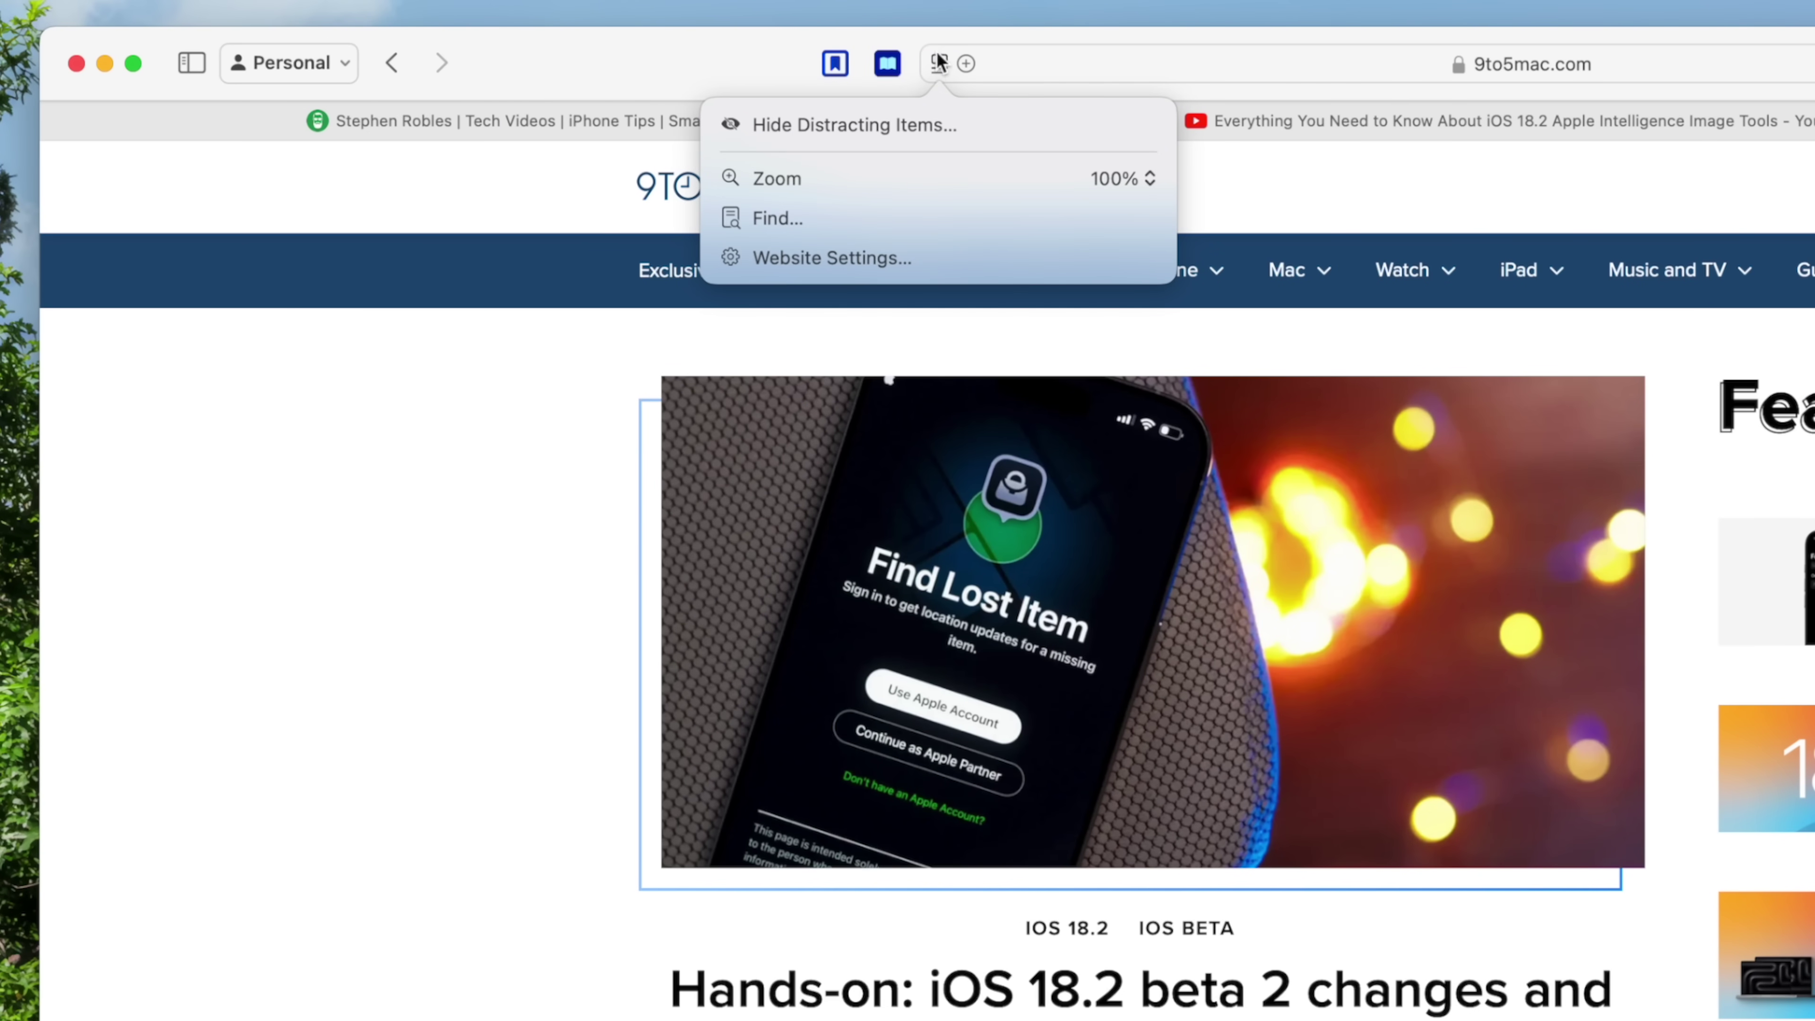
left_click(822, 129)
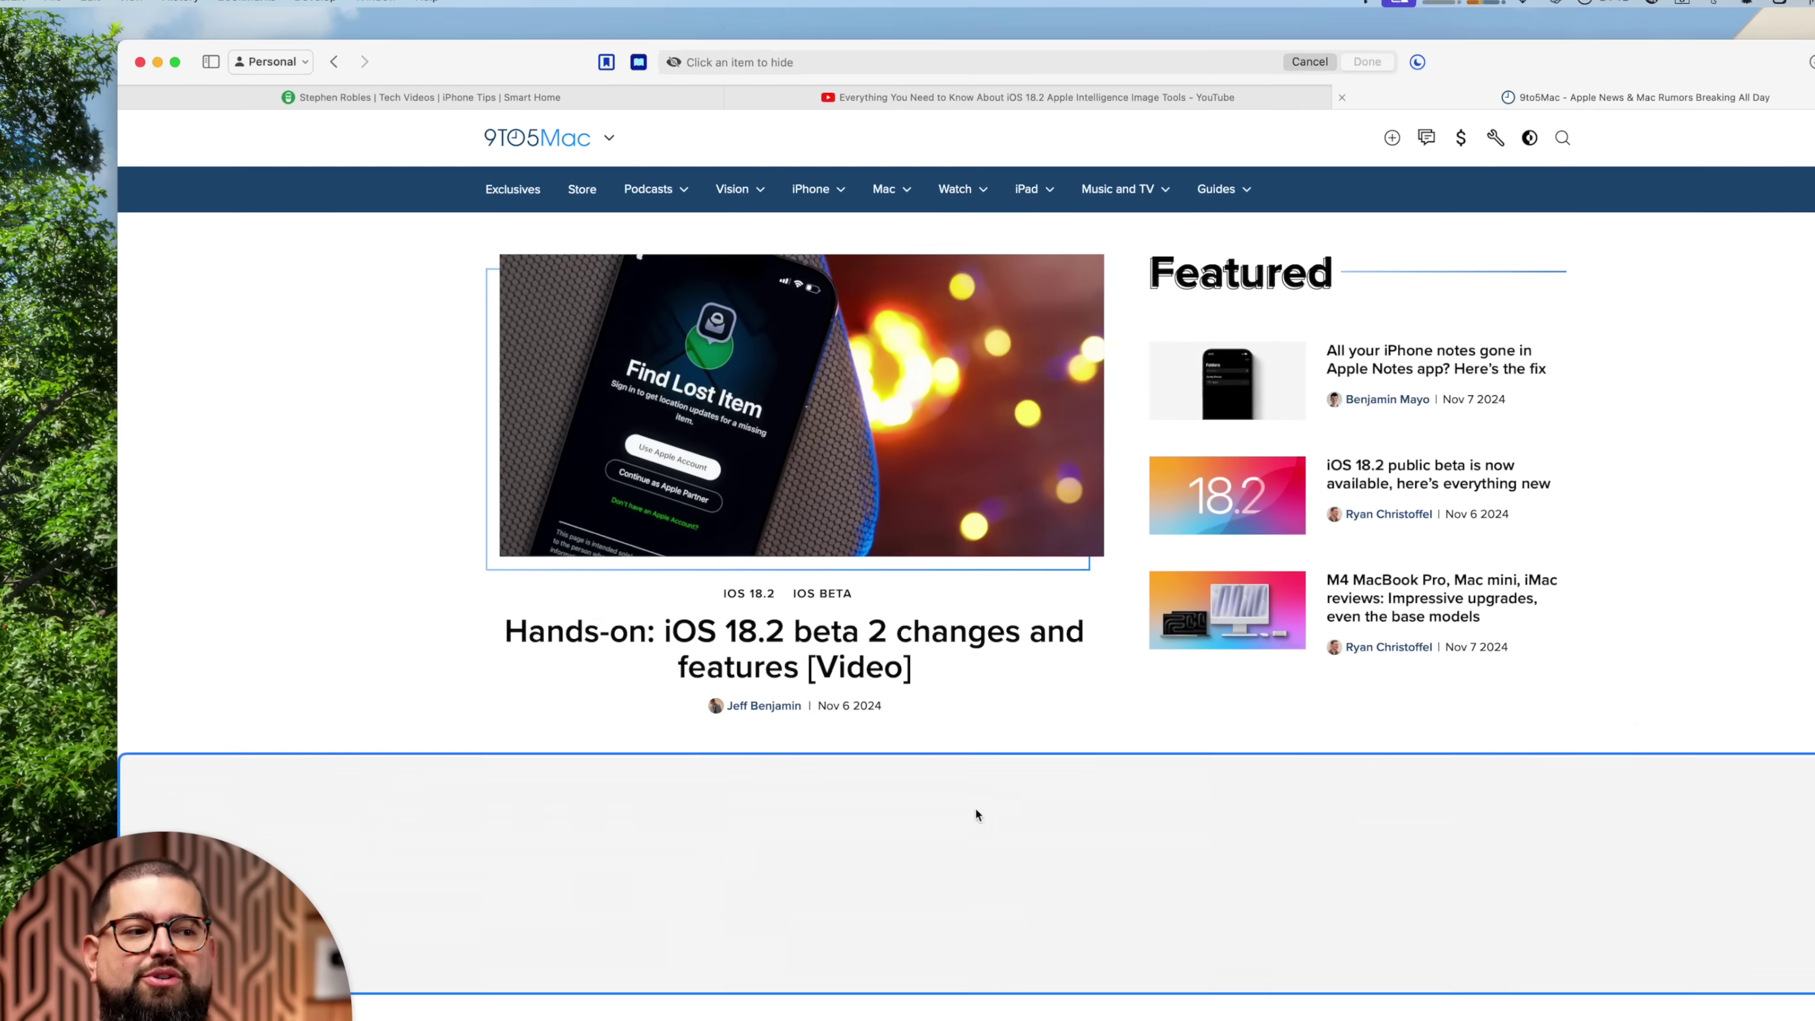
left_click(973, 811)
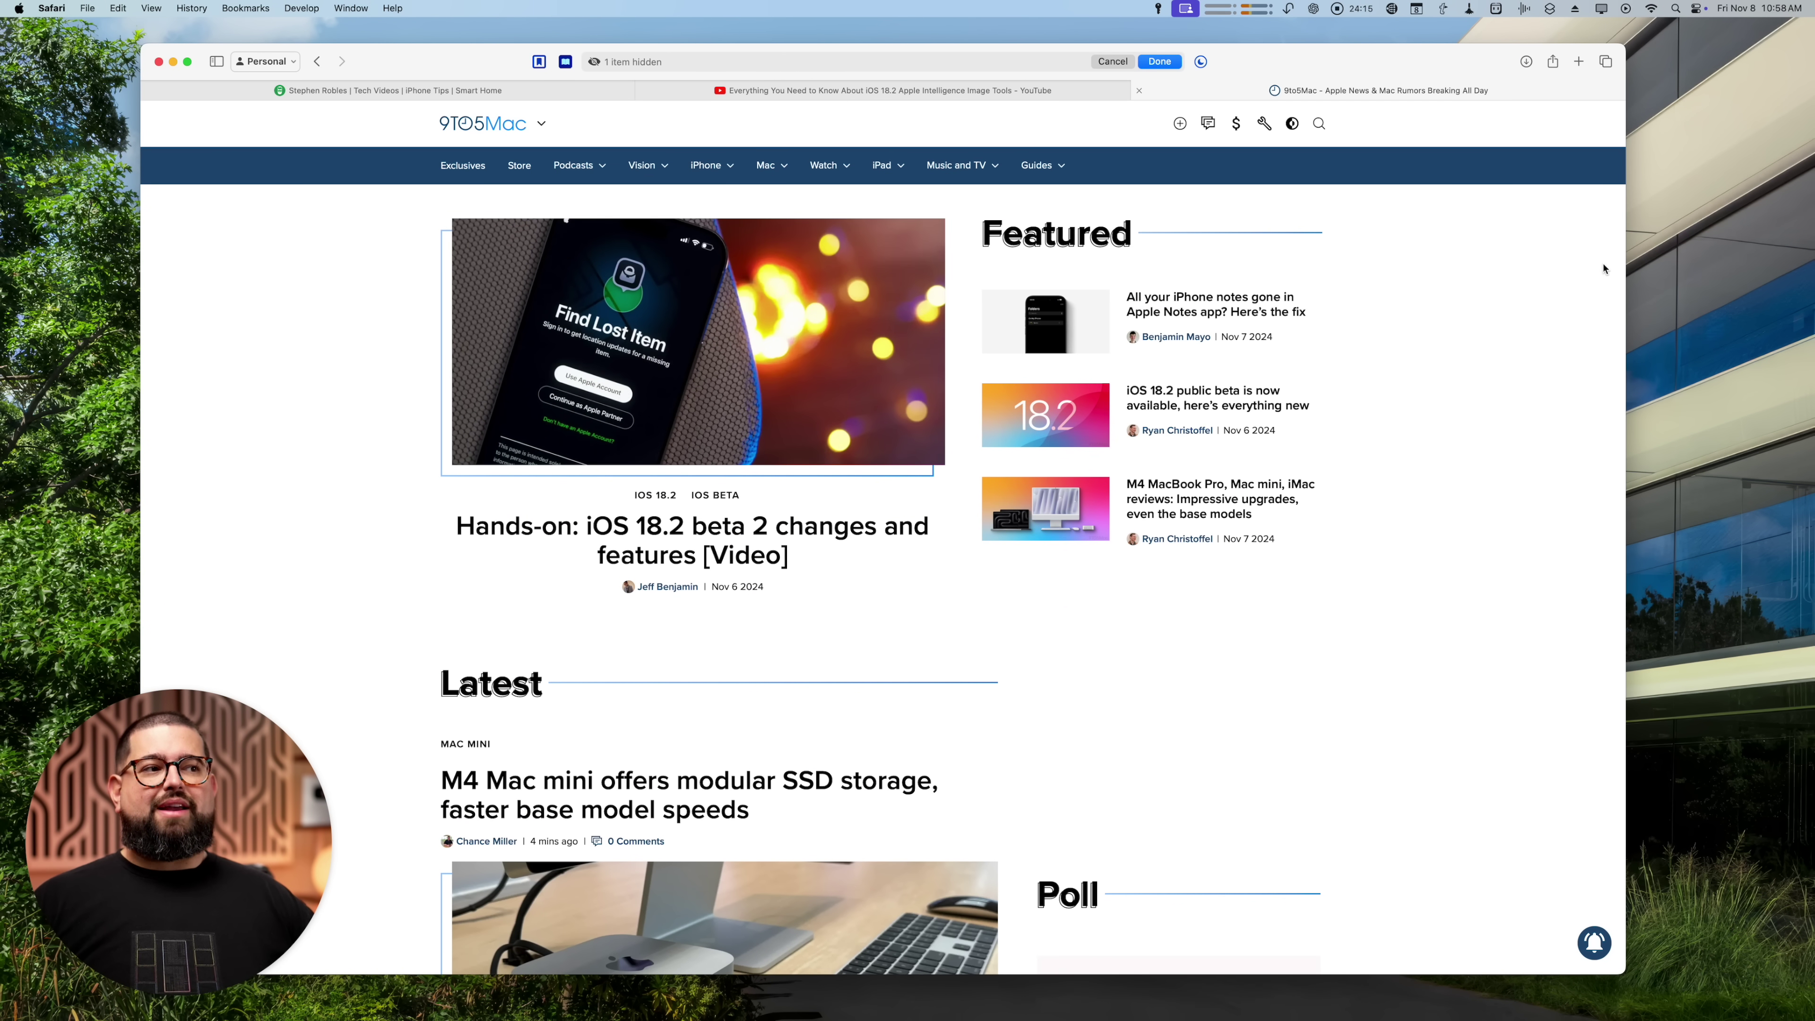
left_click(1159, 61)
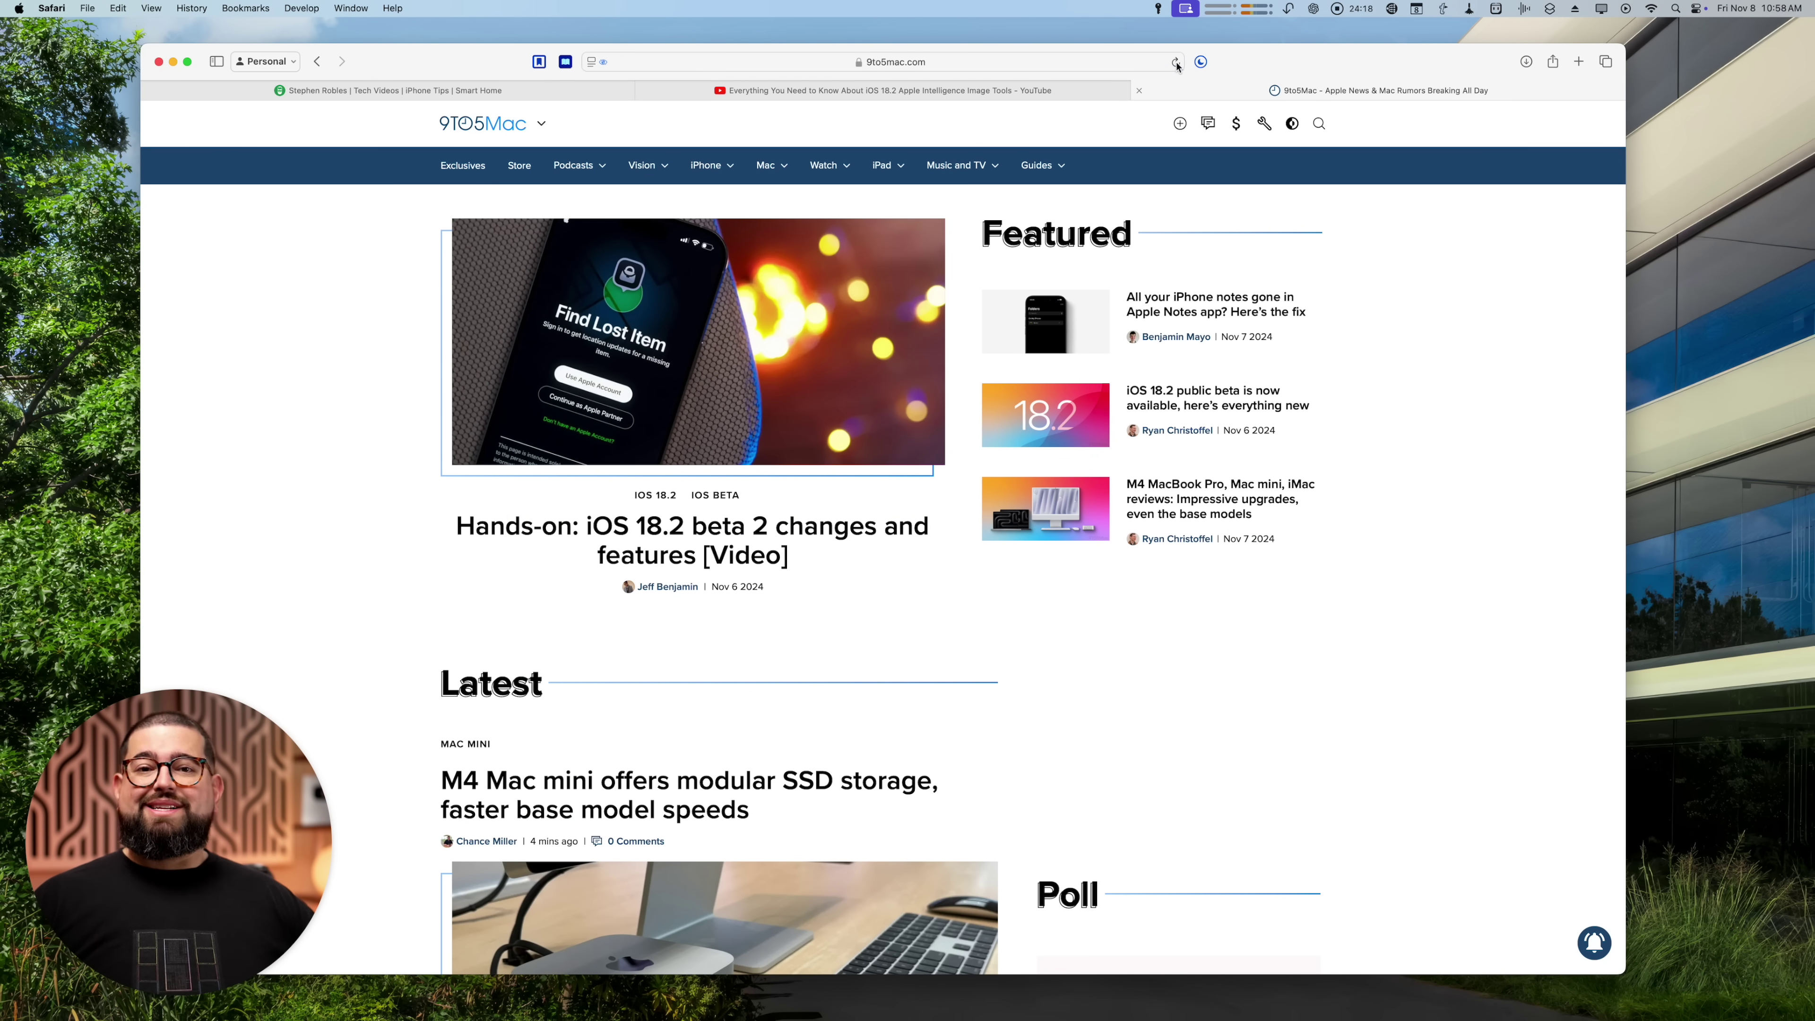
left_click(1176, 62)
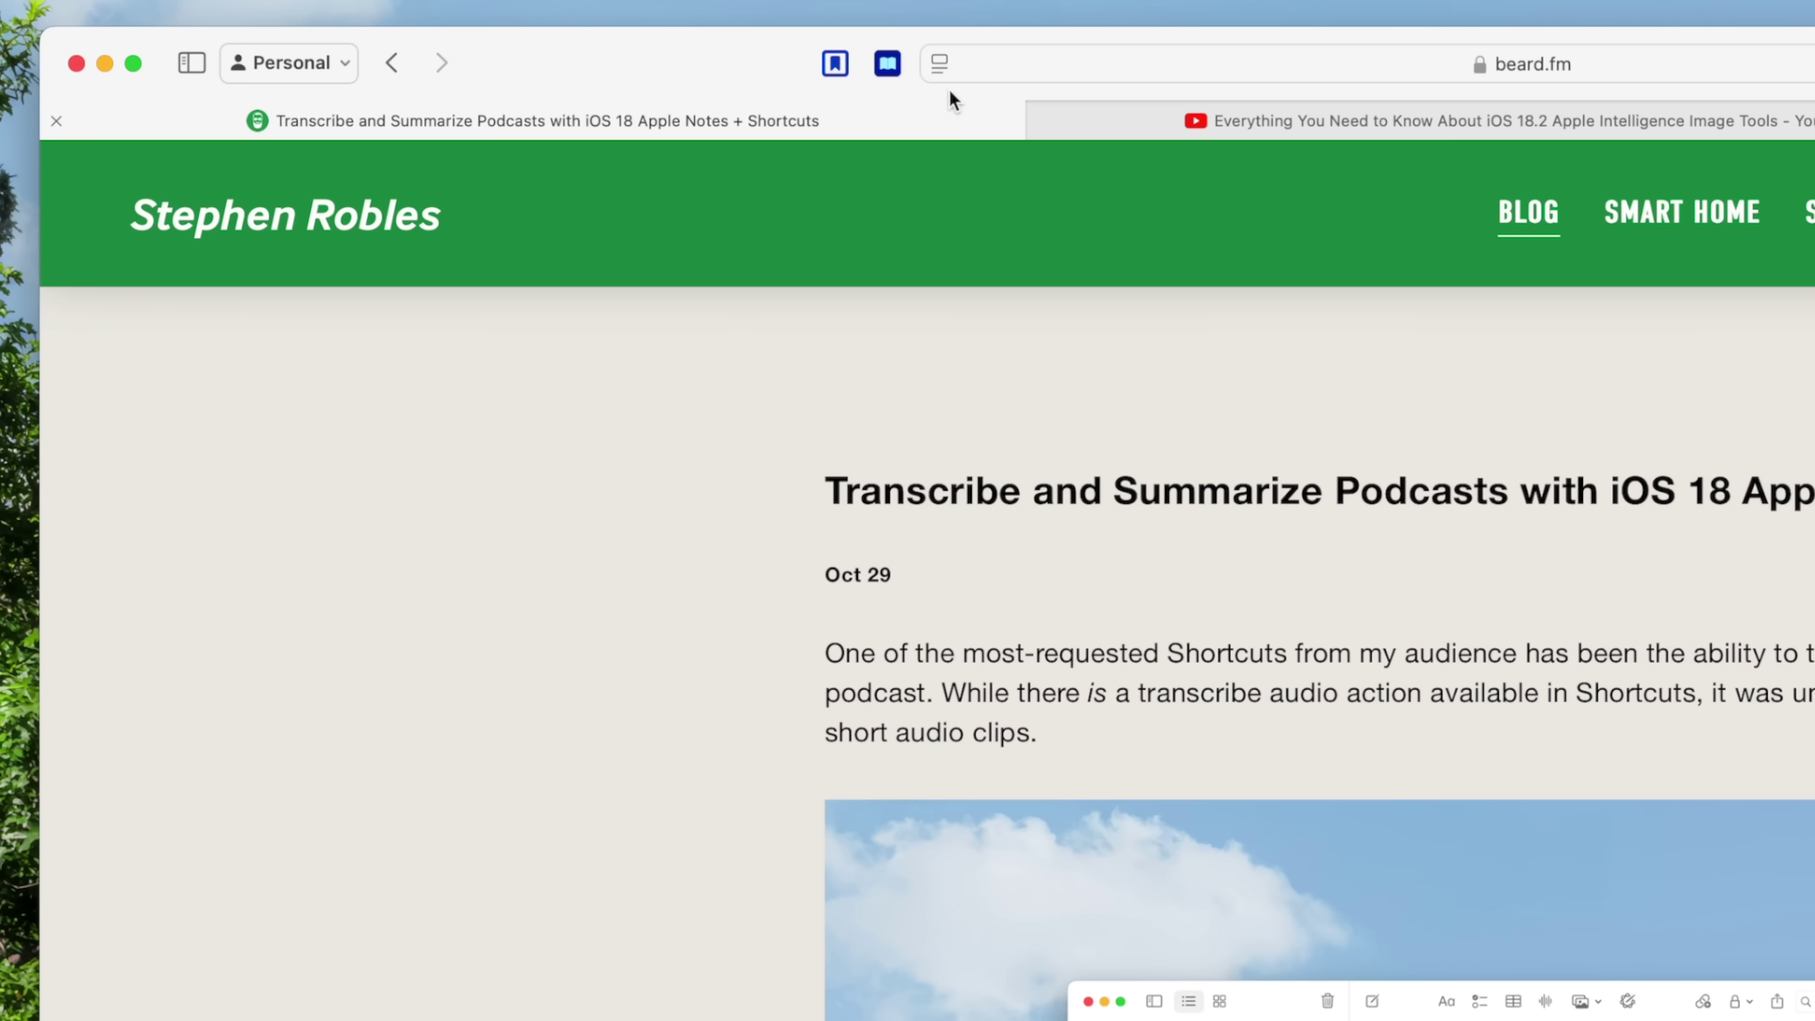
Step: Show the beard.fm blog post in Reader view and generate its summary
left_click(591, 62)
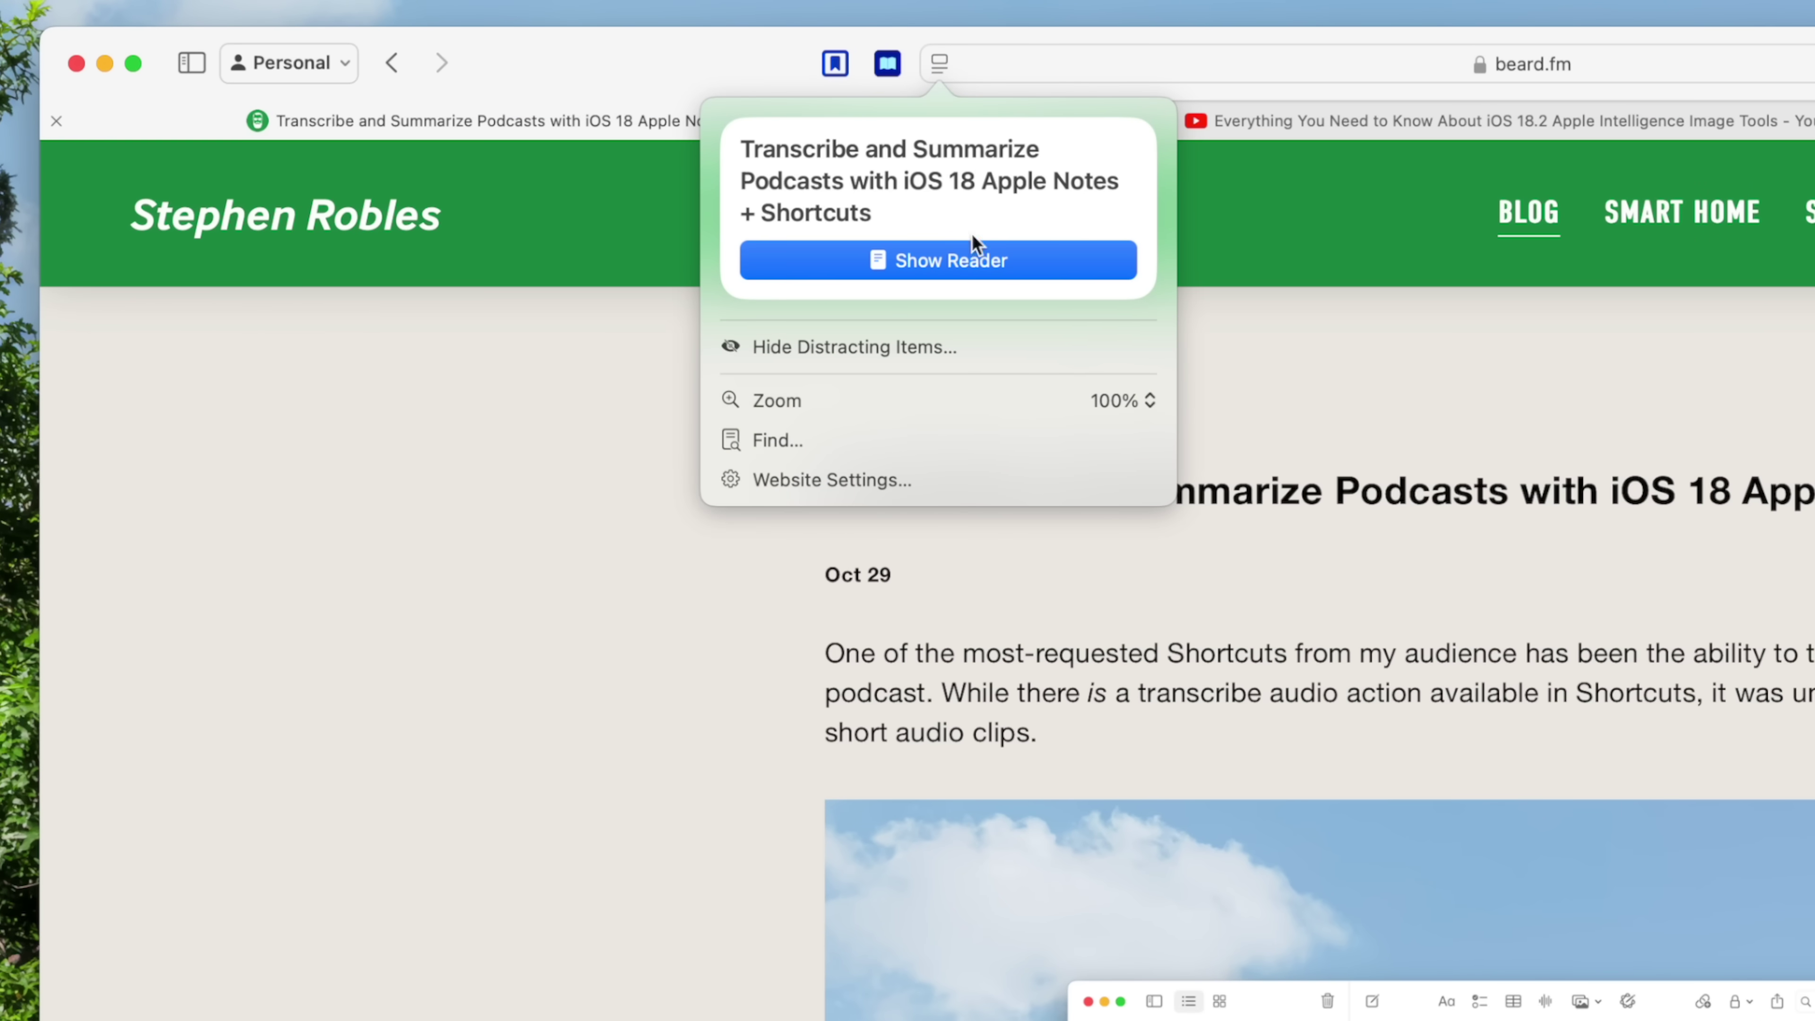
left_click(976, 268)
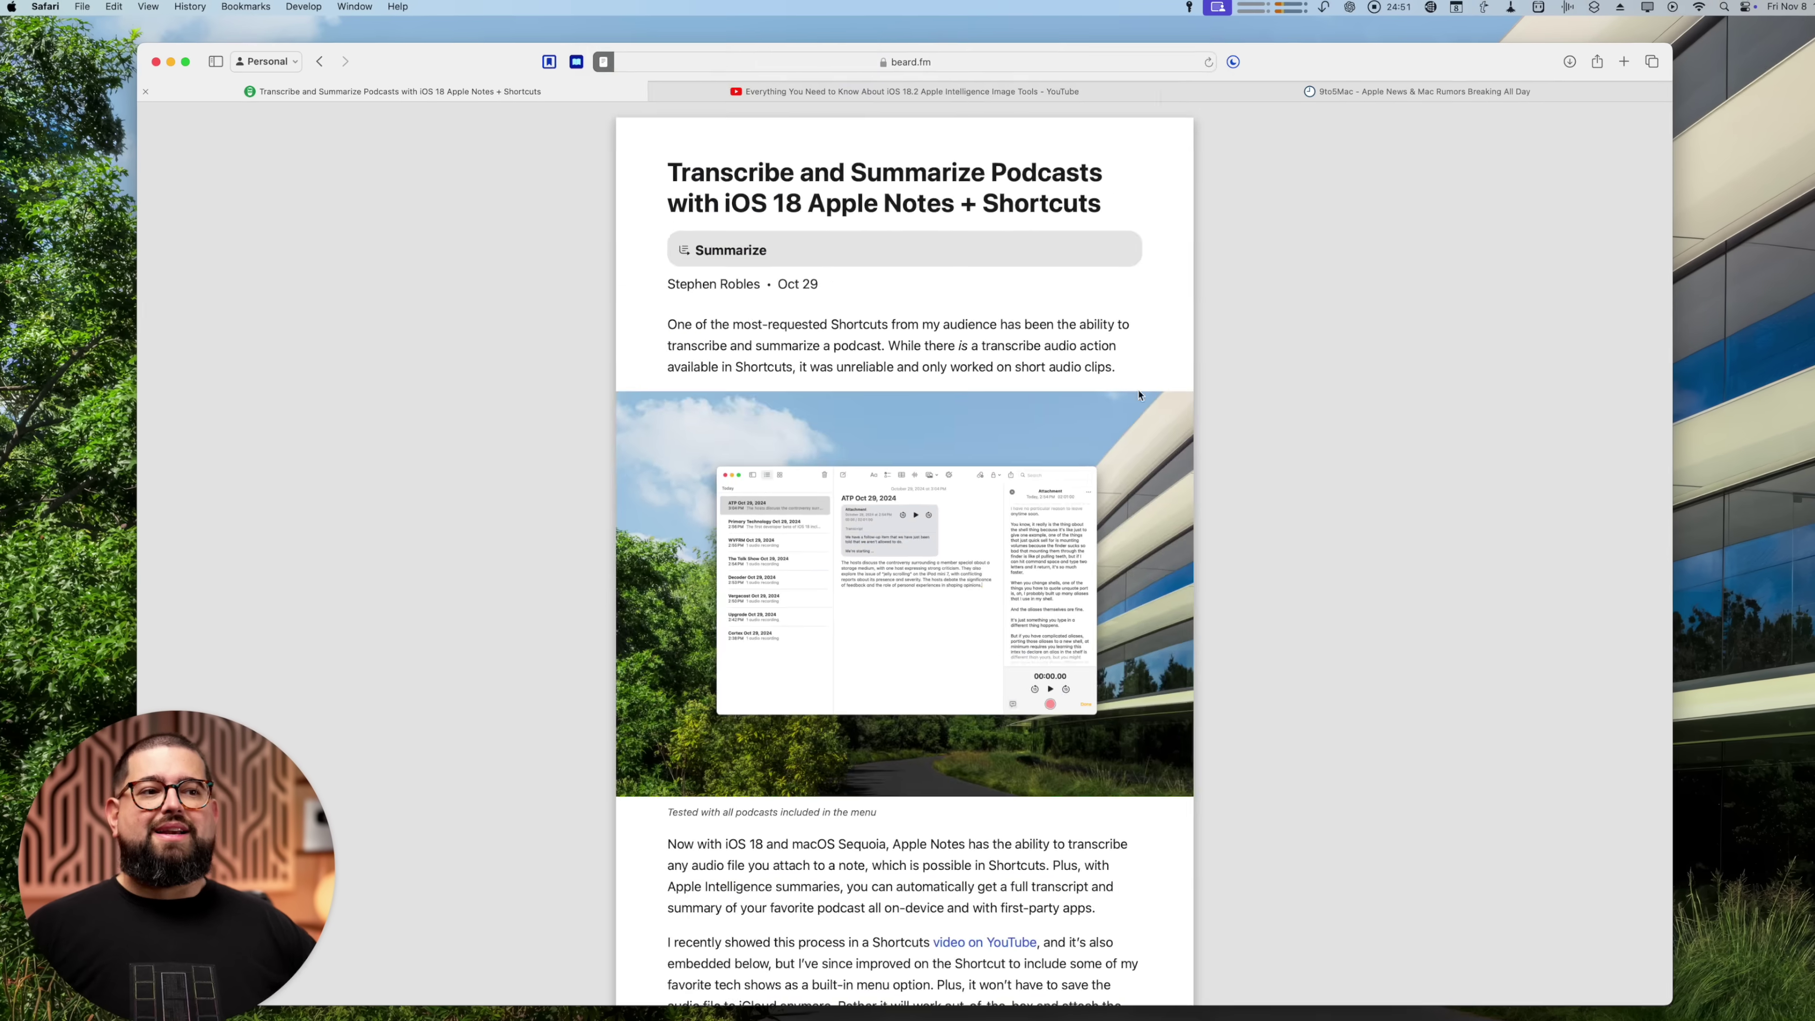
scroll(883, 543, "down", 10)
scroll(883, 544, "up", 10)
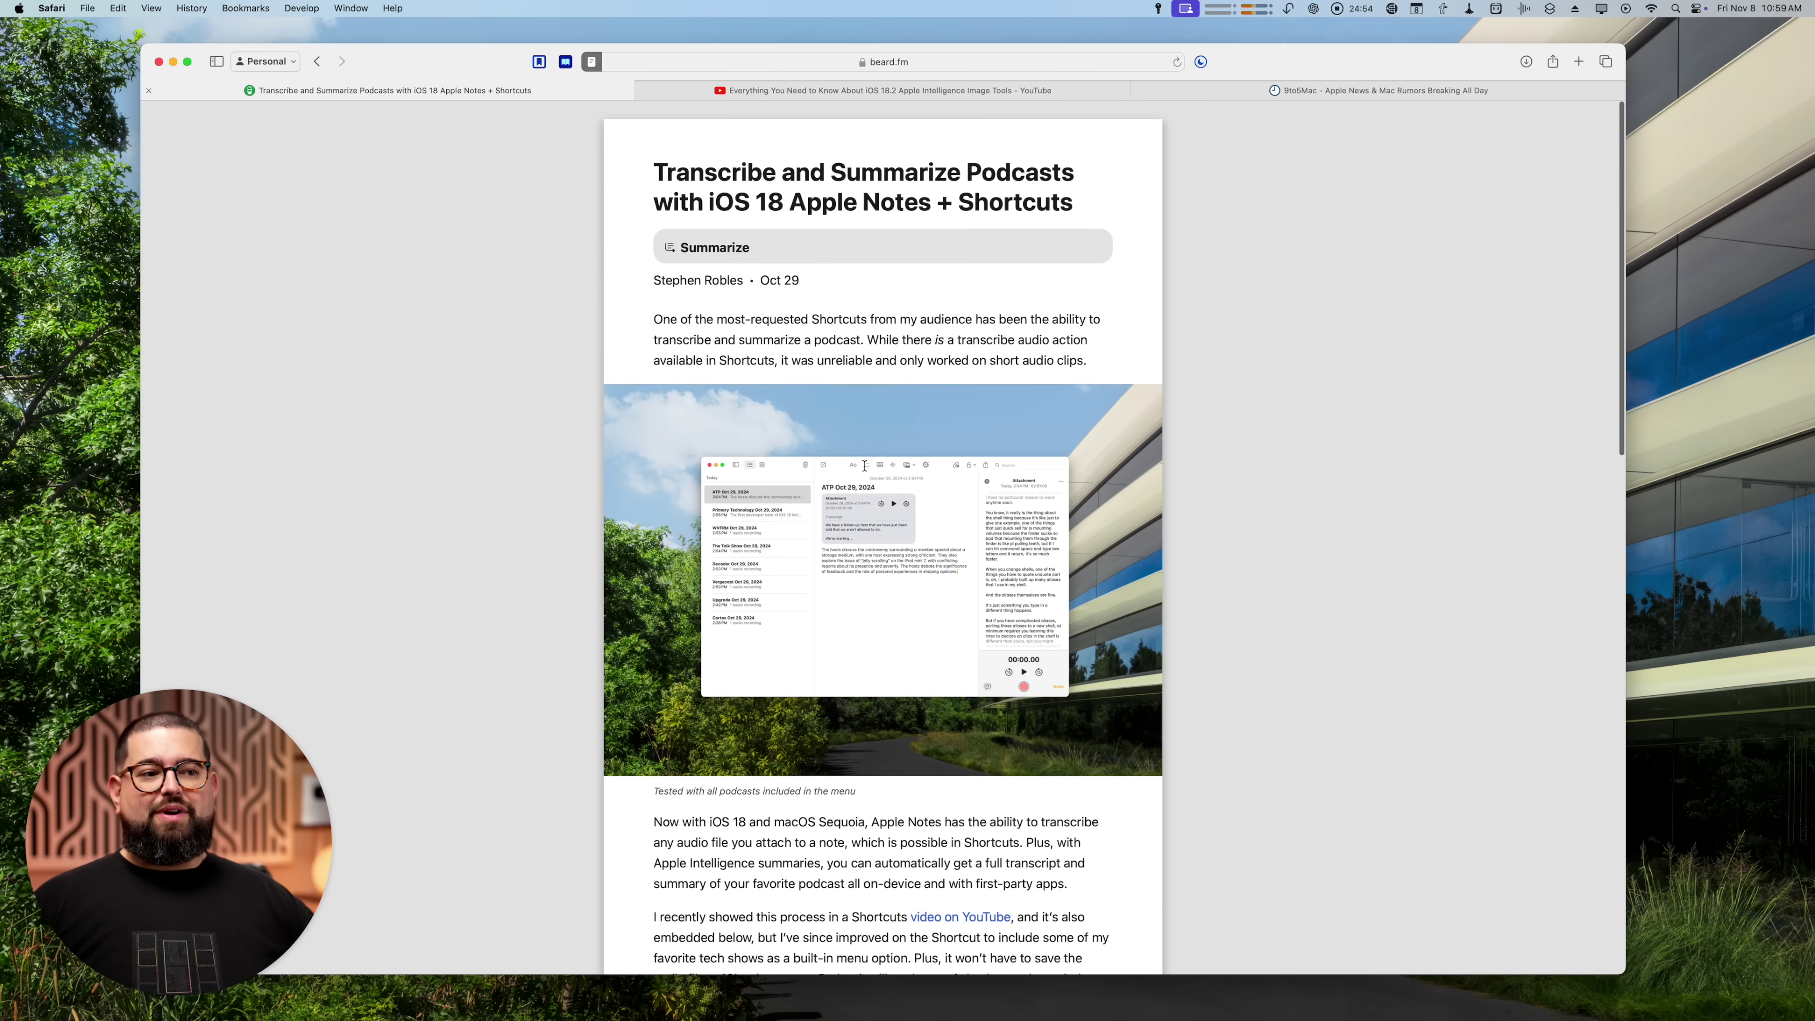
left_click(797, 244)
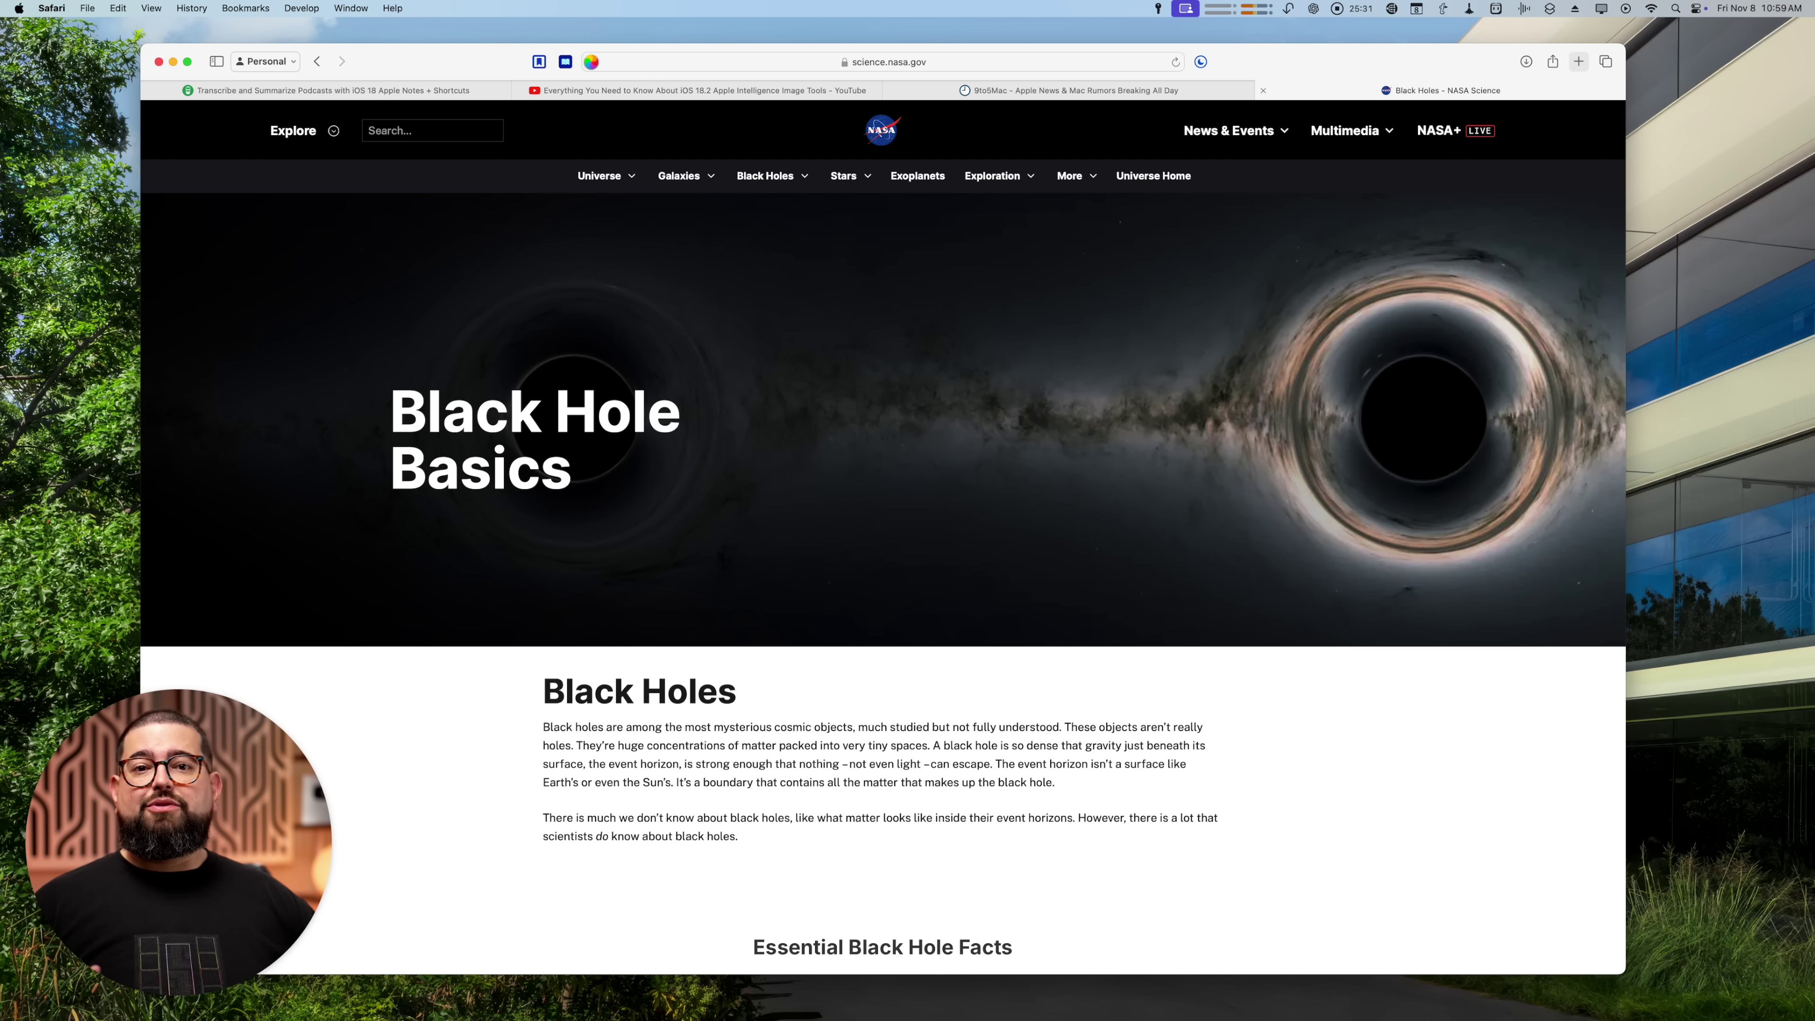
Step: Read the Black Holes page in Reader, view the Vanity Fair summary, and open the linked Wikipedia page
left_click(591, 62)
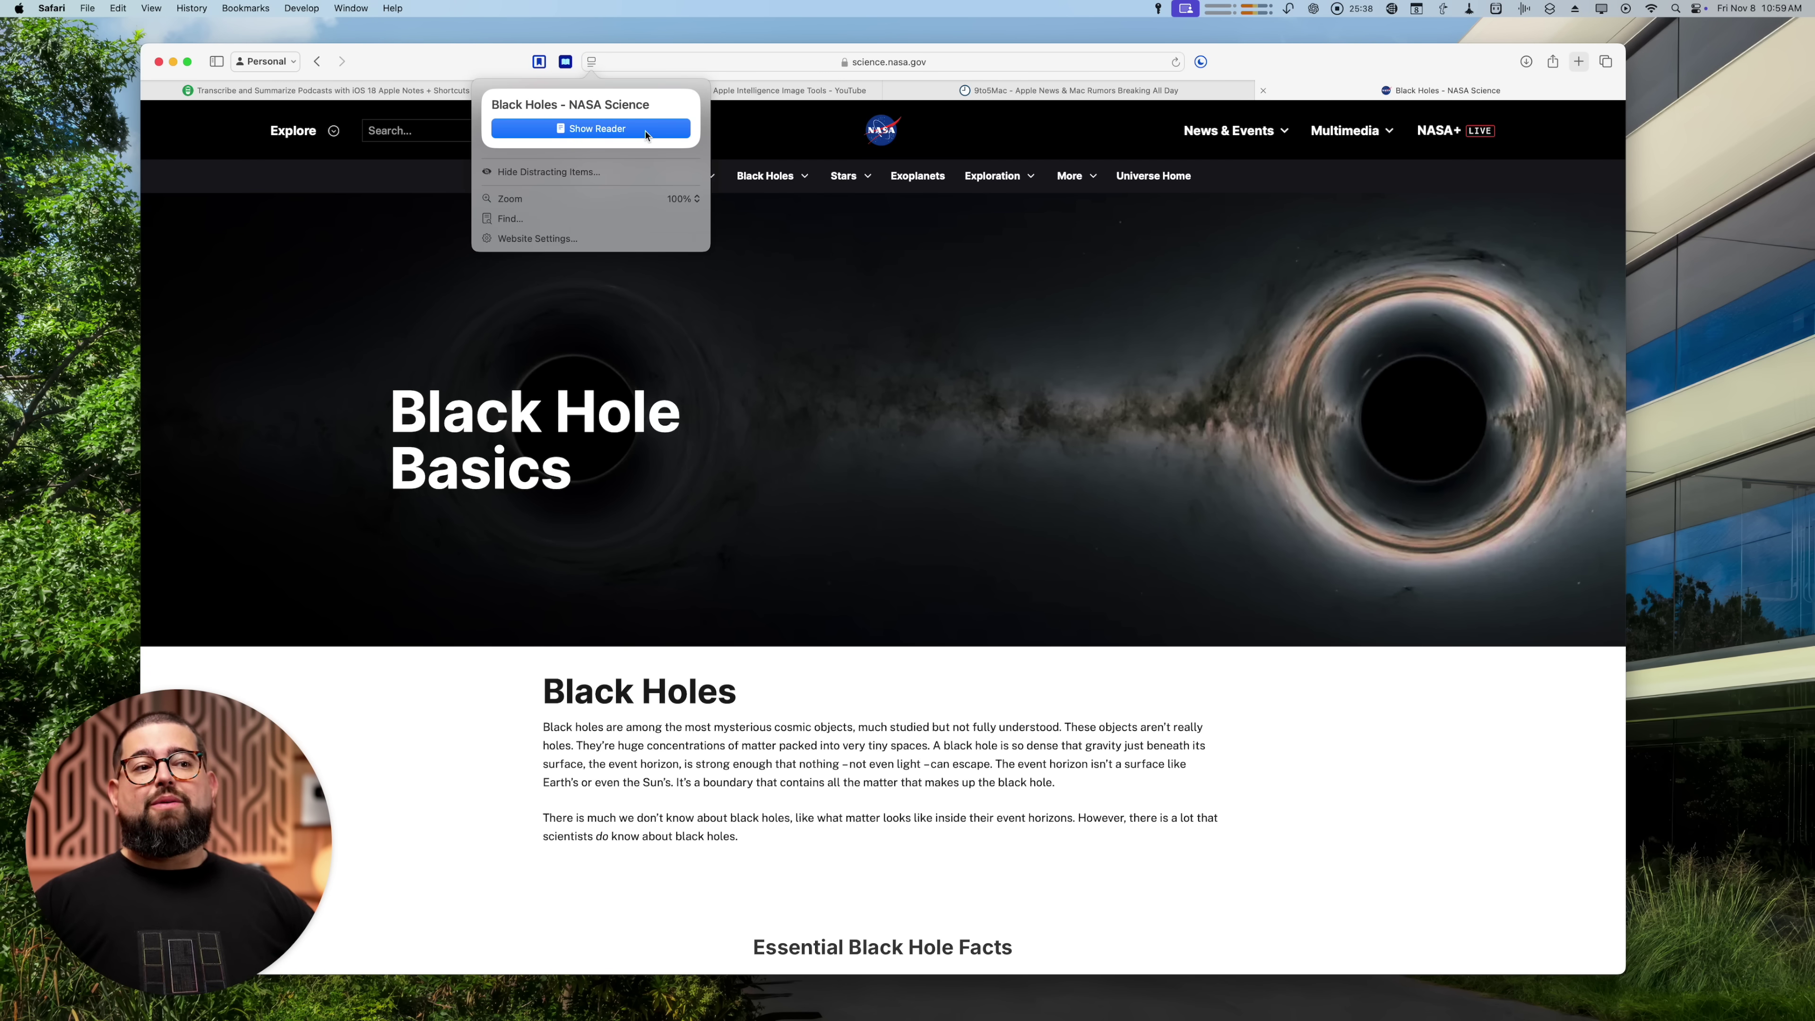
left_click(600, 126)
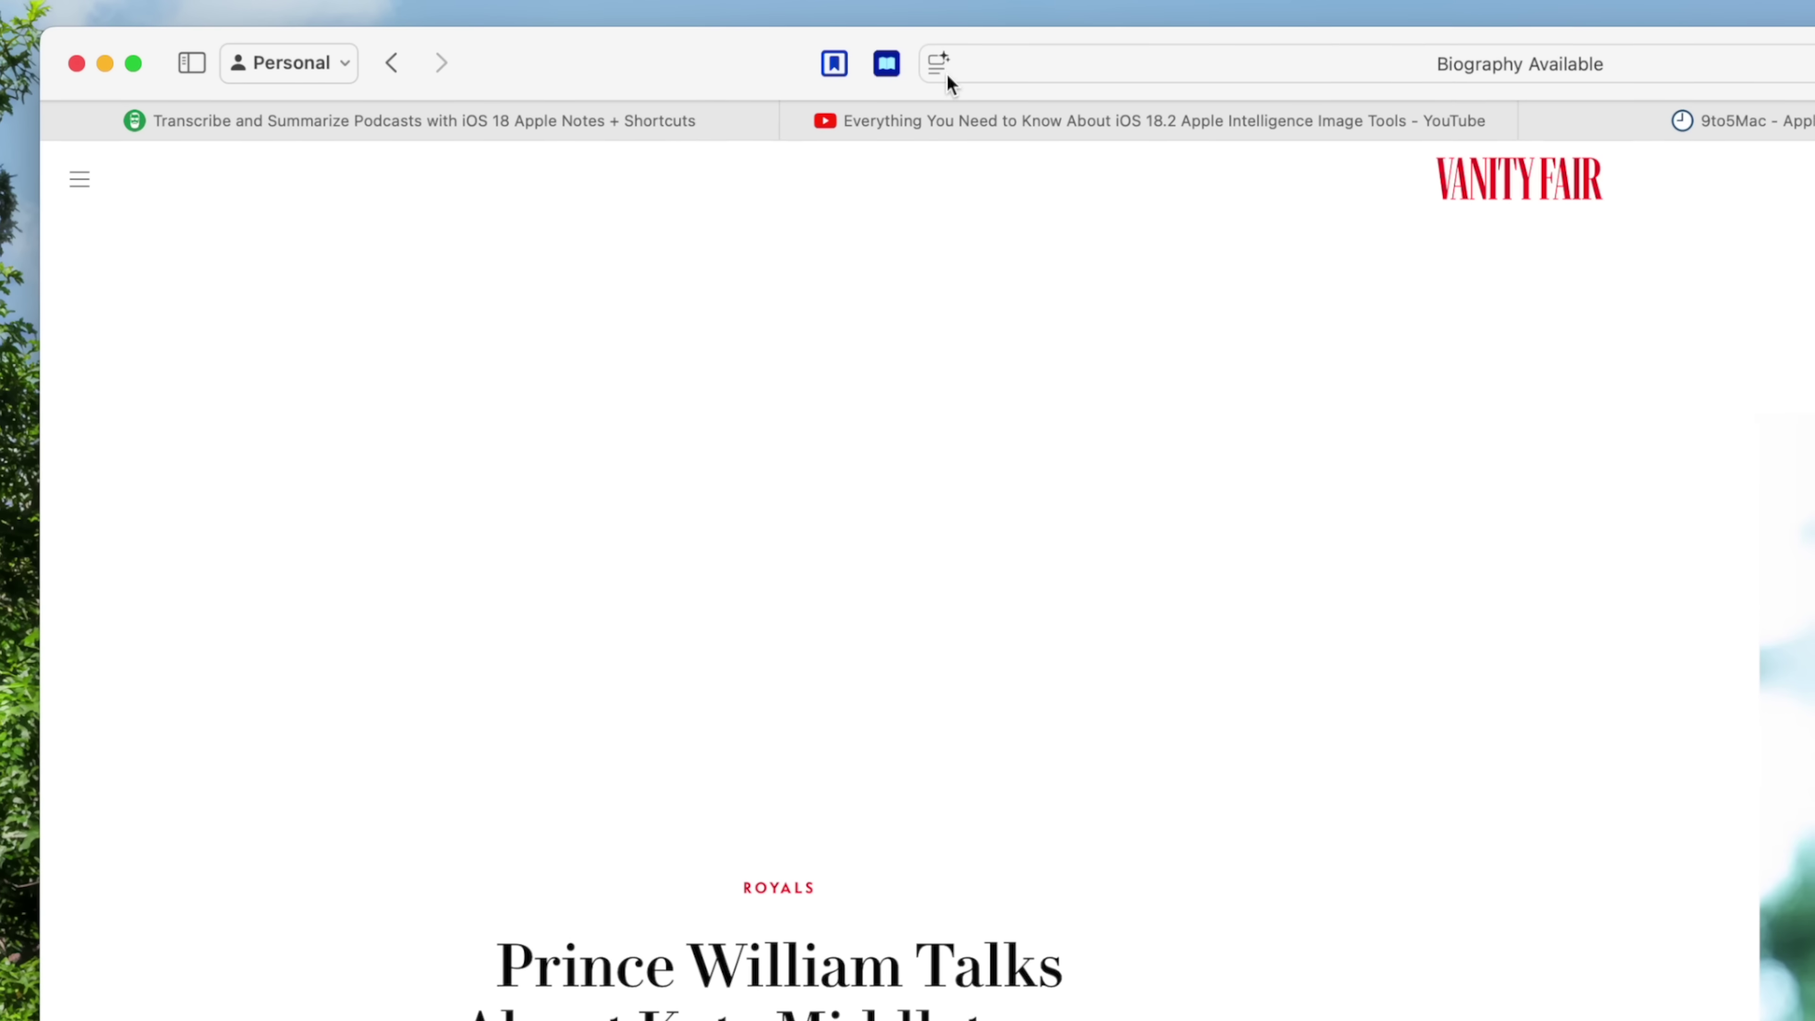
left_click(940, 65)
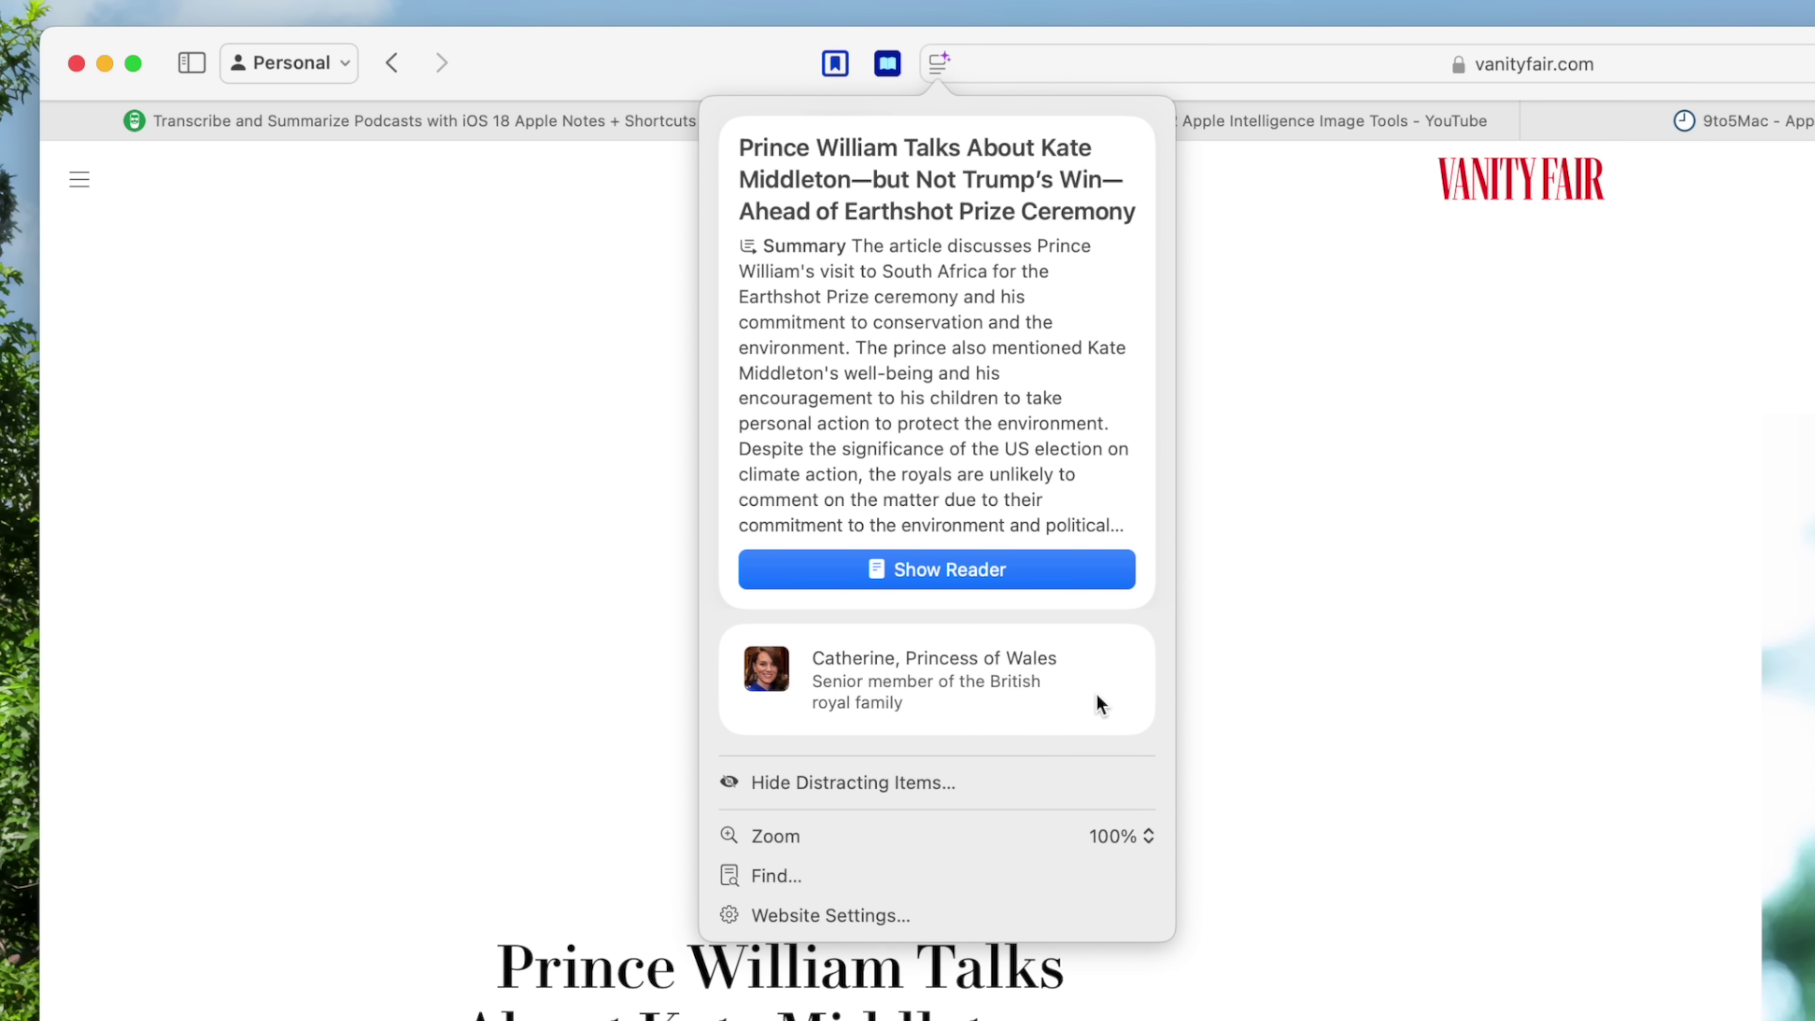
left_click(948, 697)
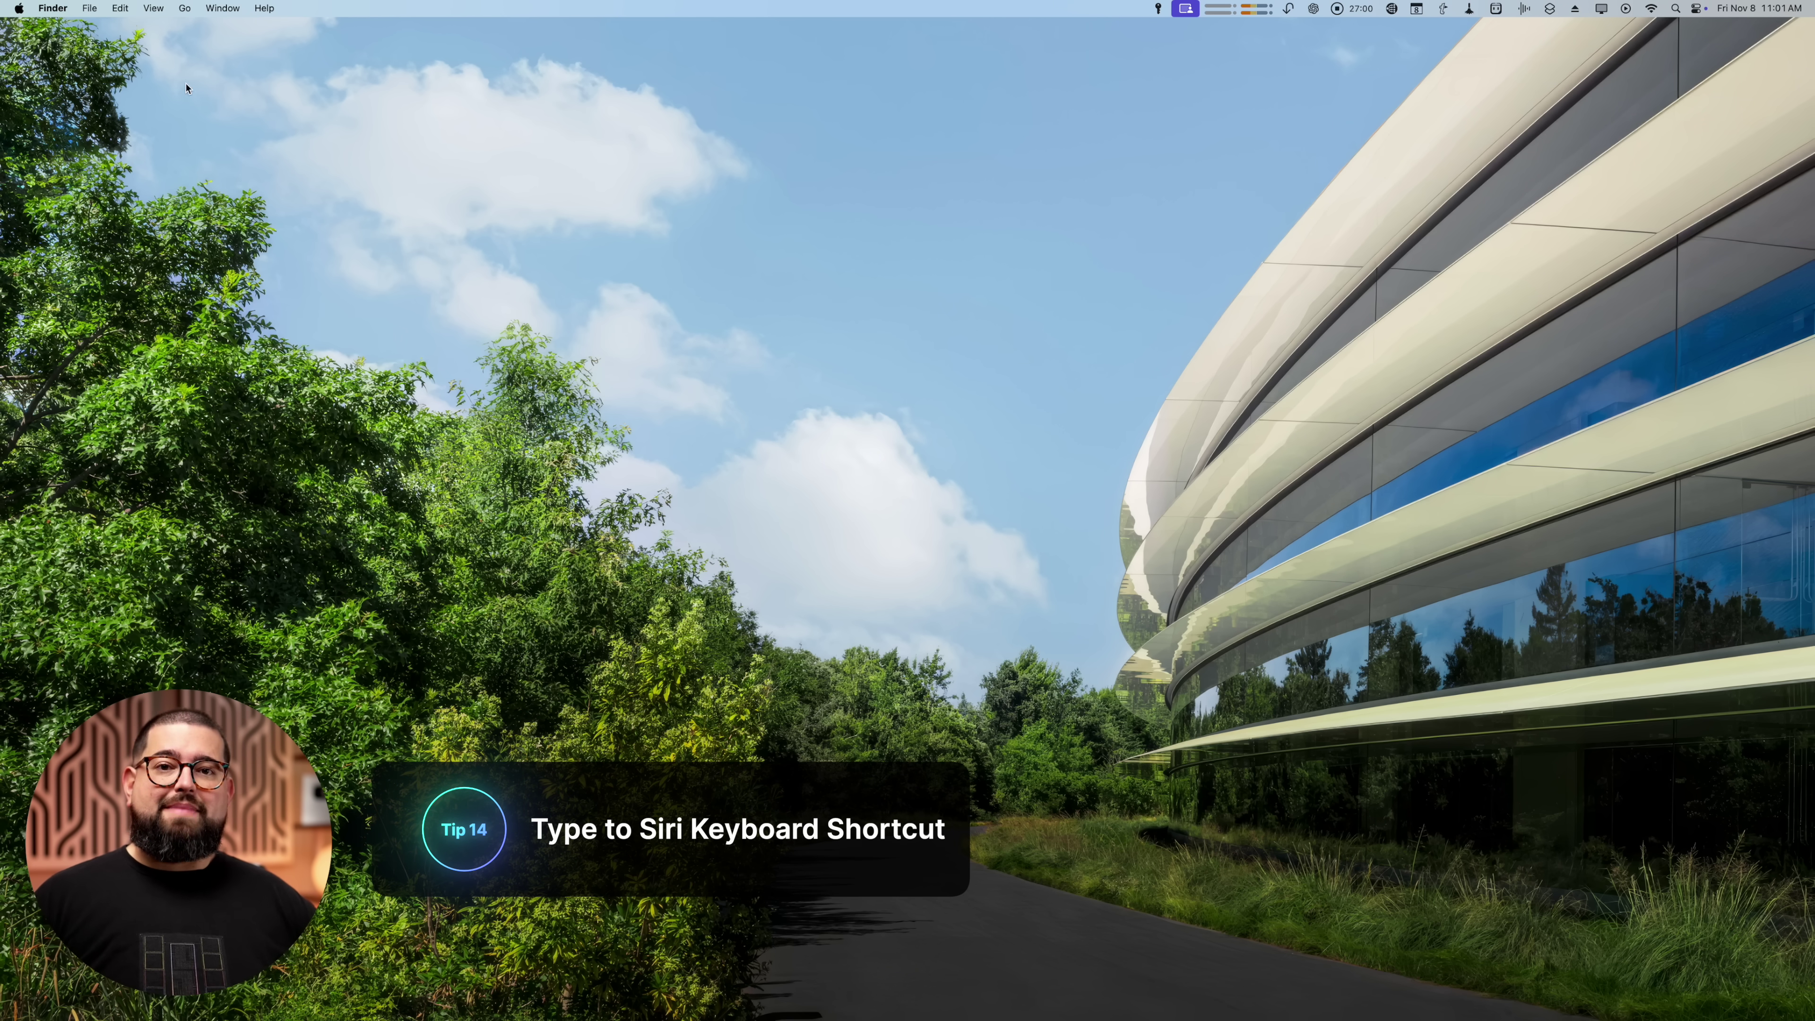
Step: Open the Apple Intelligence & Siri pane in System Settings
left_click(18, 8)
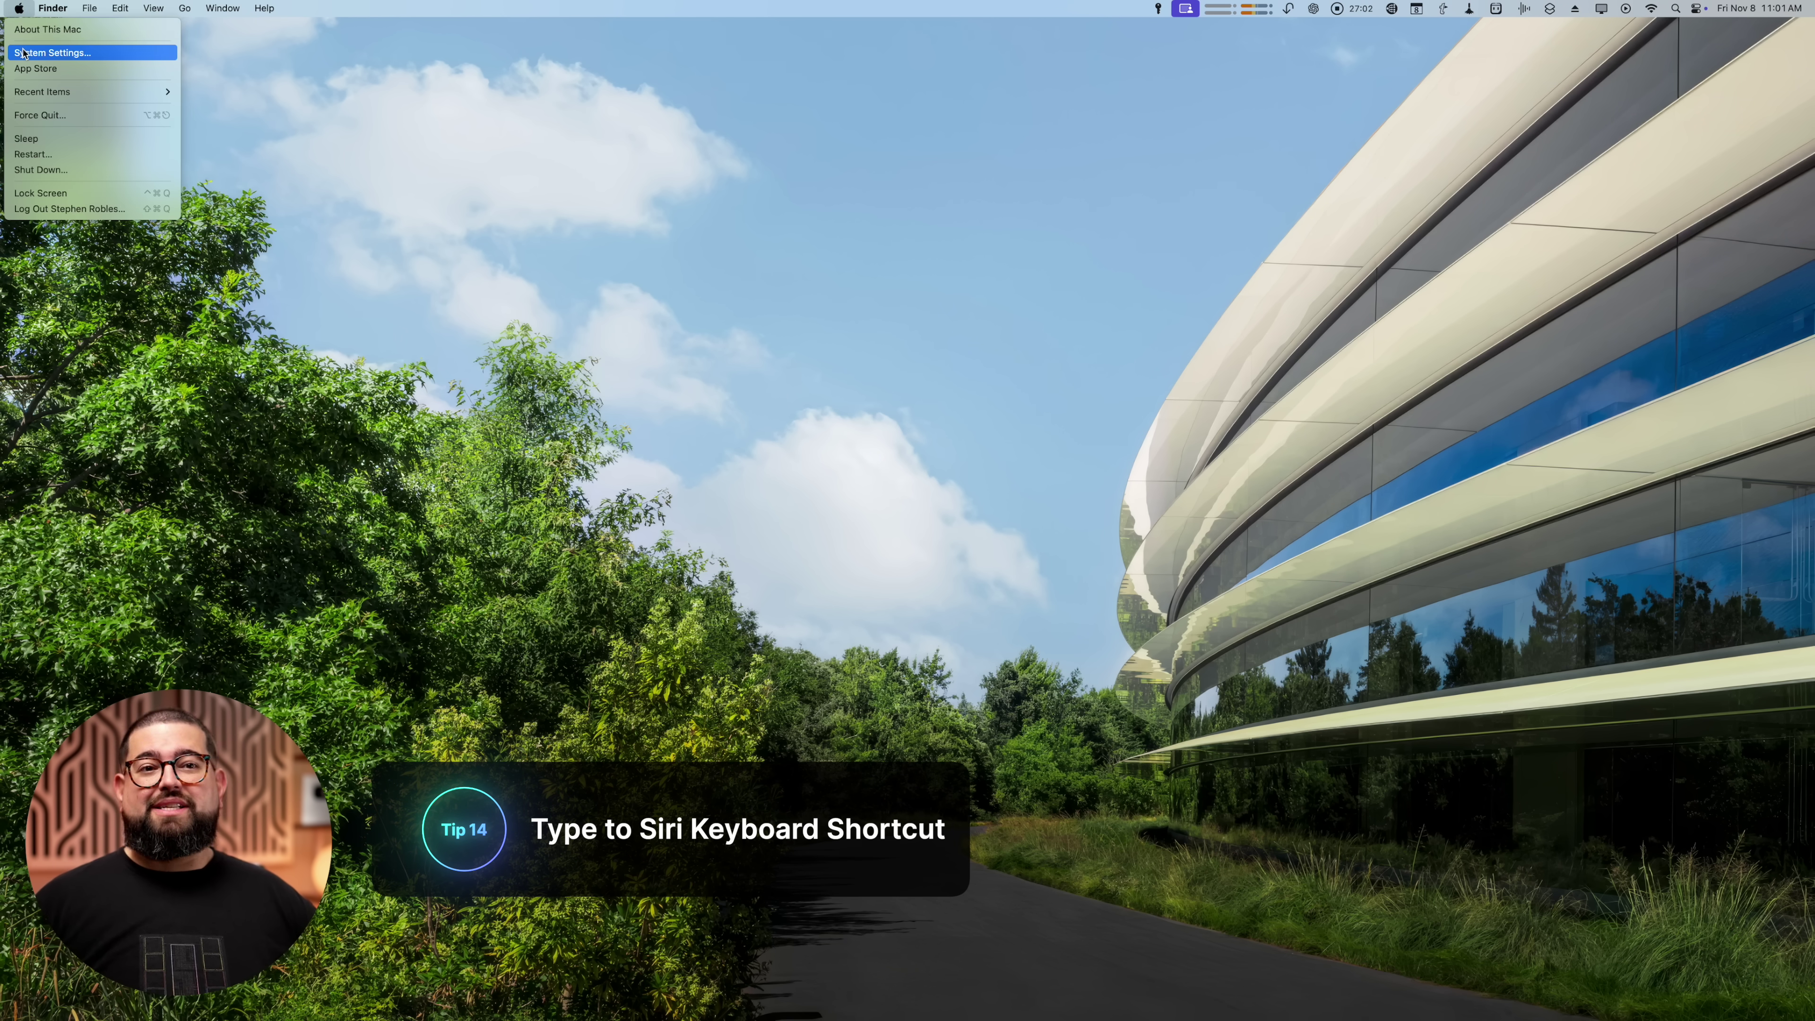
left_click(51, 52)
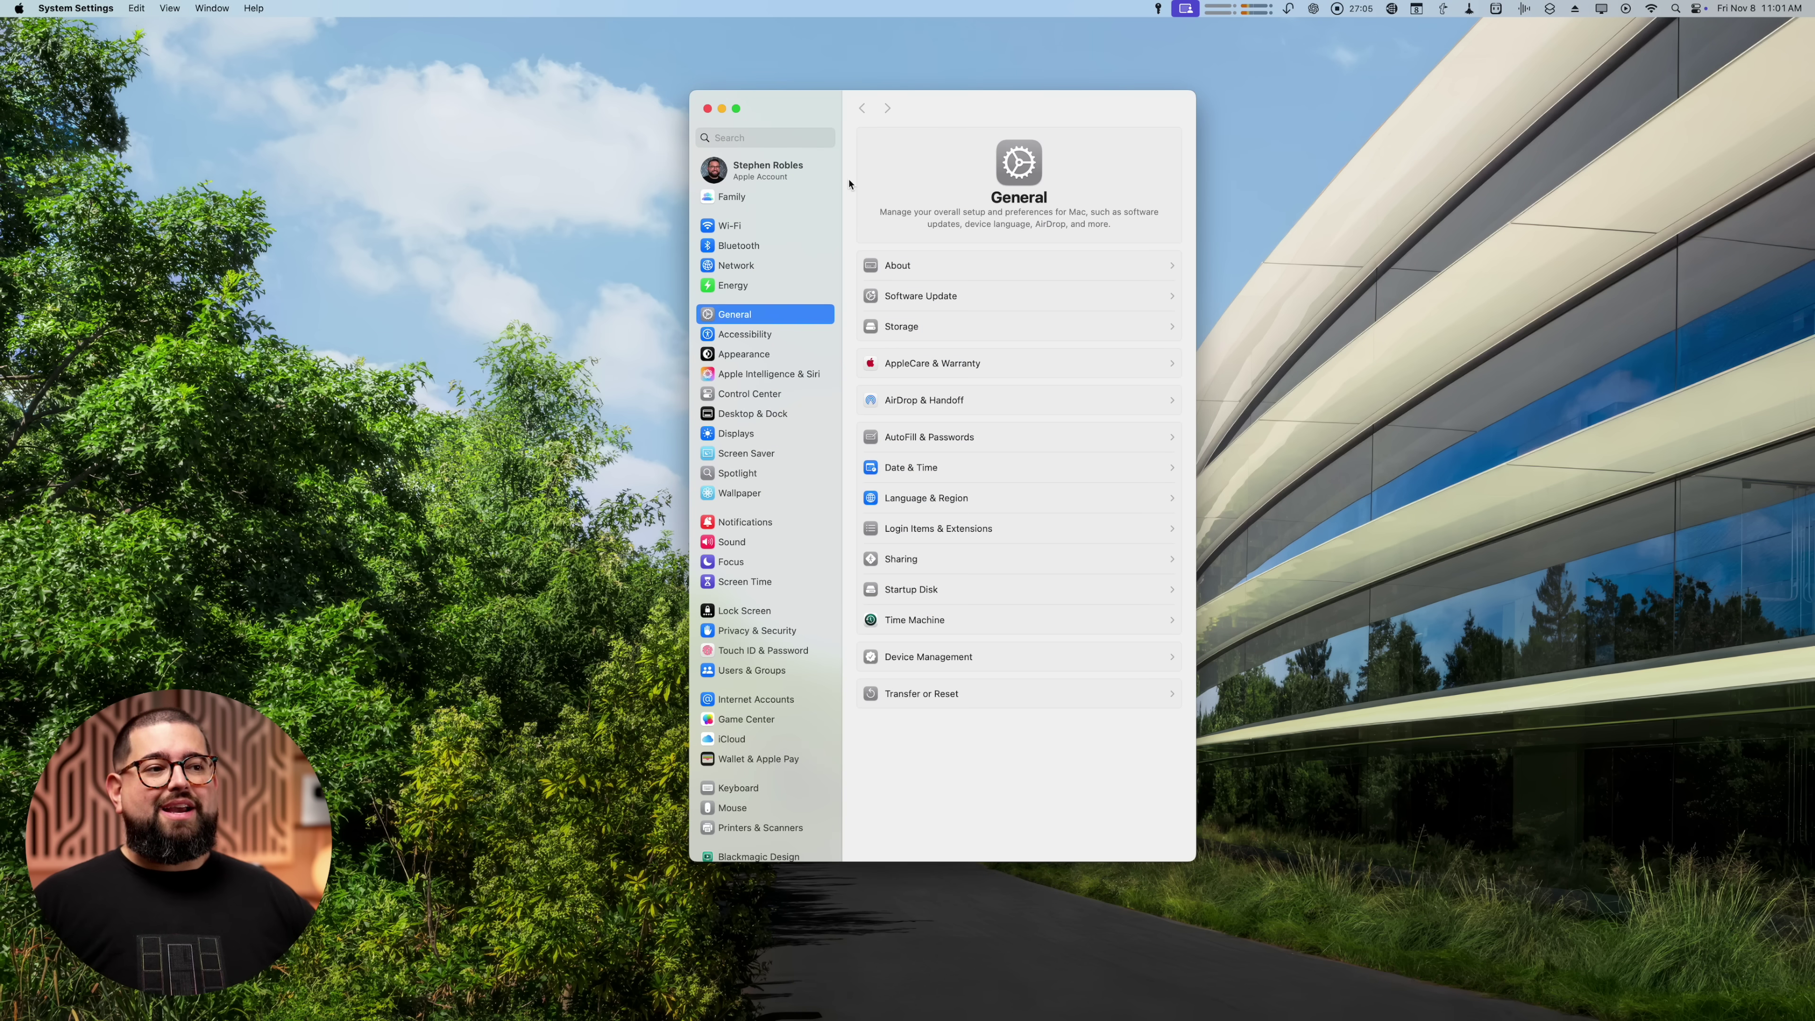
left_click(774, 366)
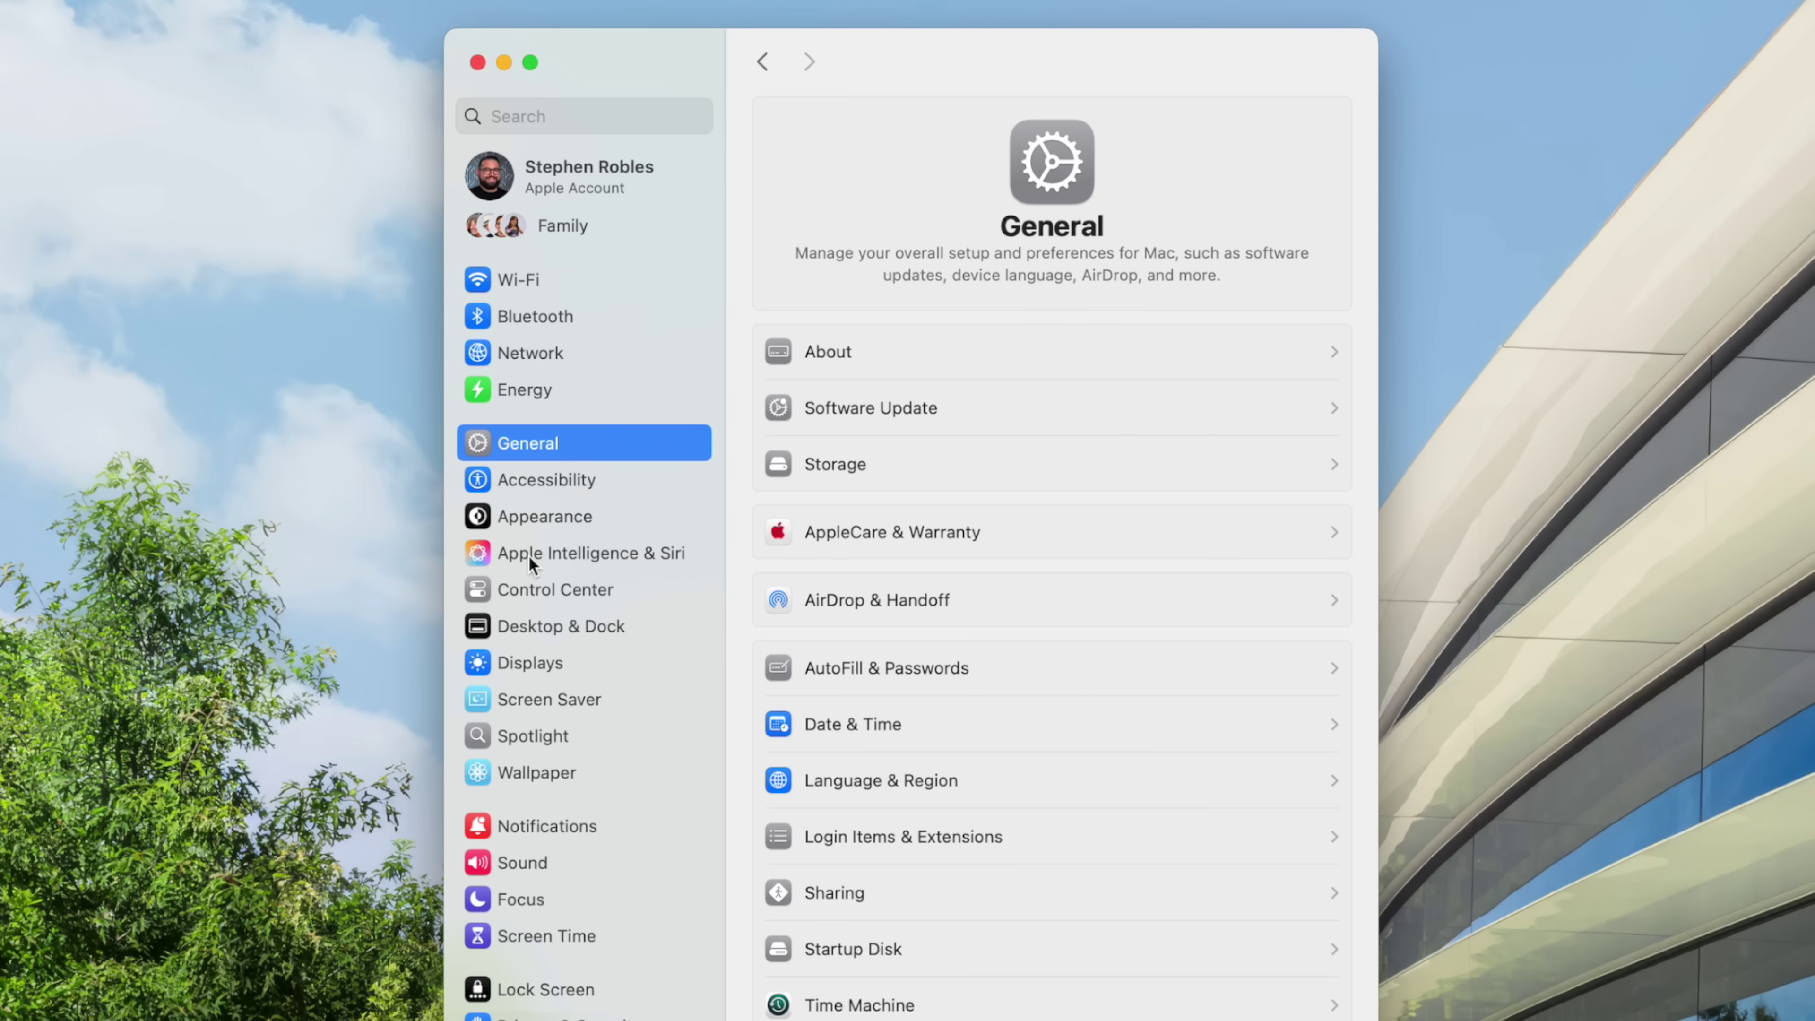
left_click(539, 545)
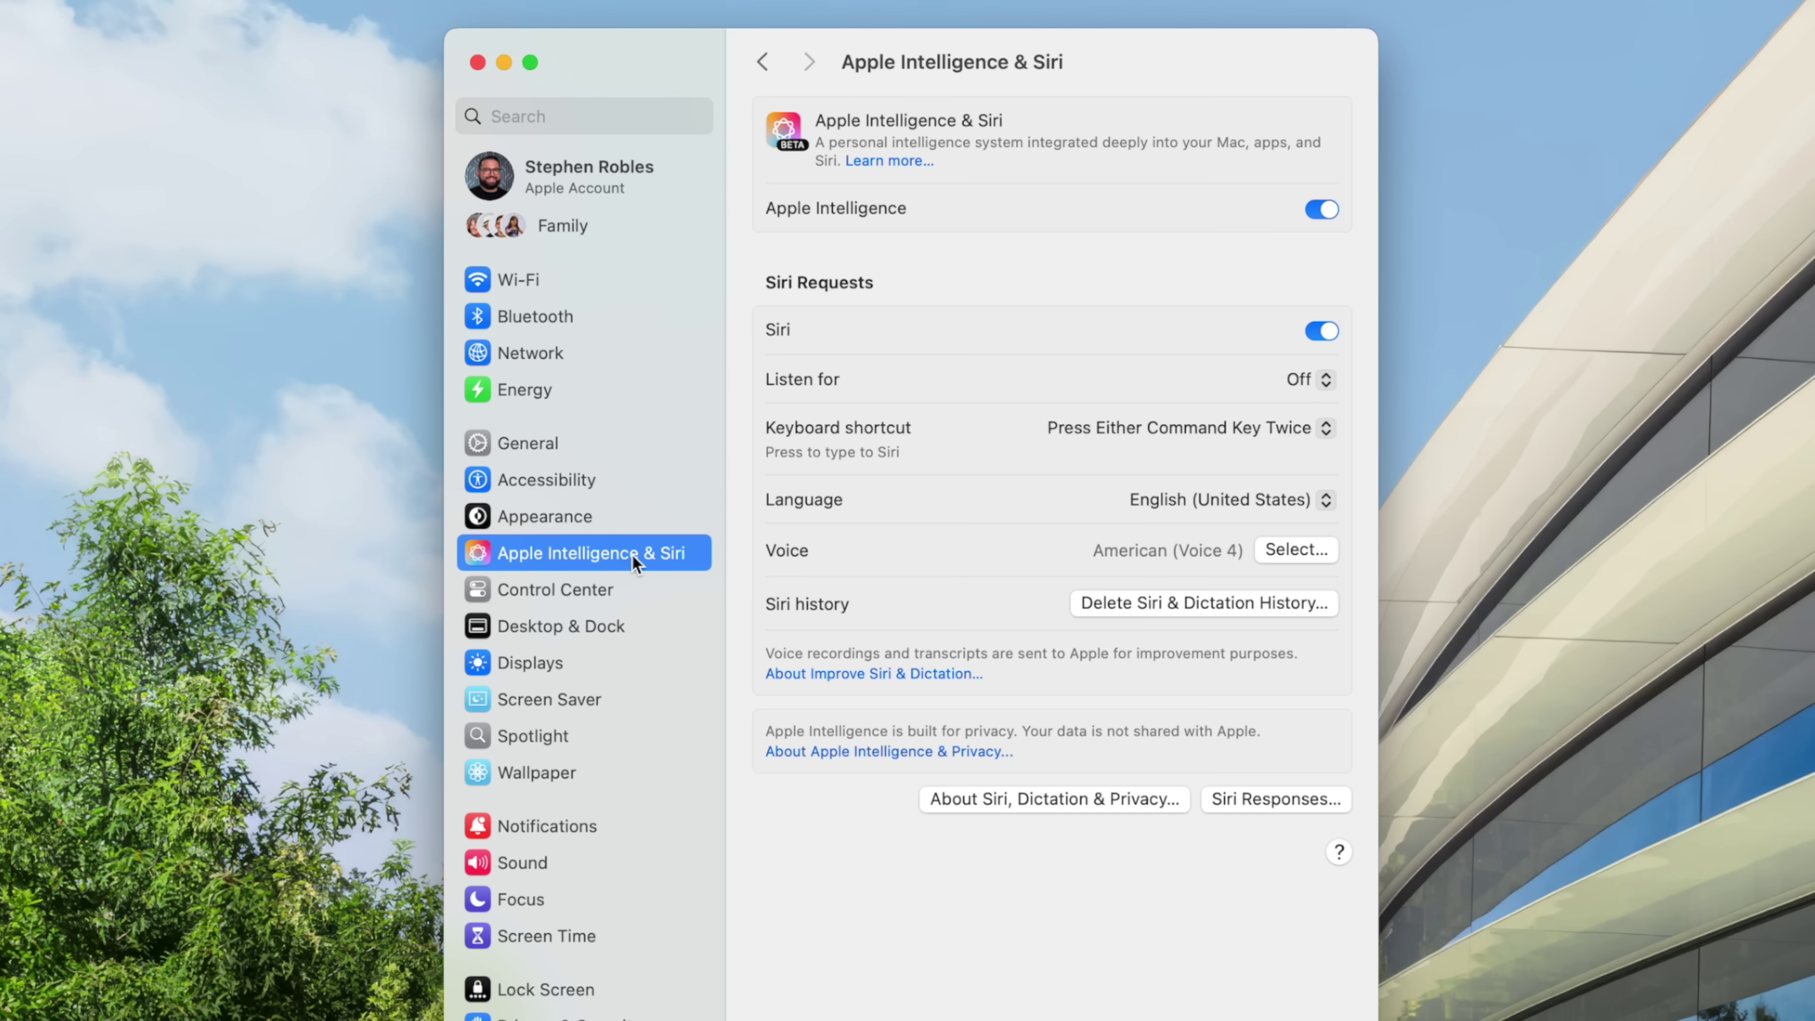
Step: Set Siri's keyboard shortcut to ⌥Space and test the Type to Siri box
left_click(1231, 428)
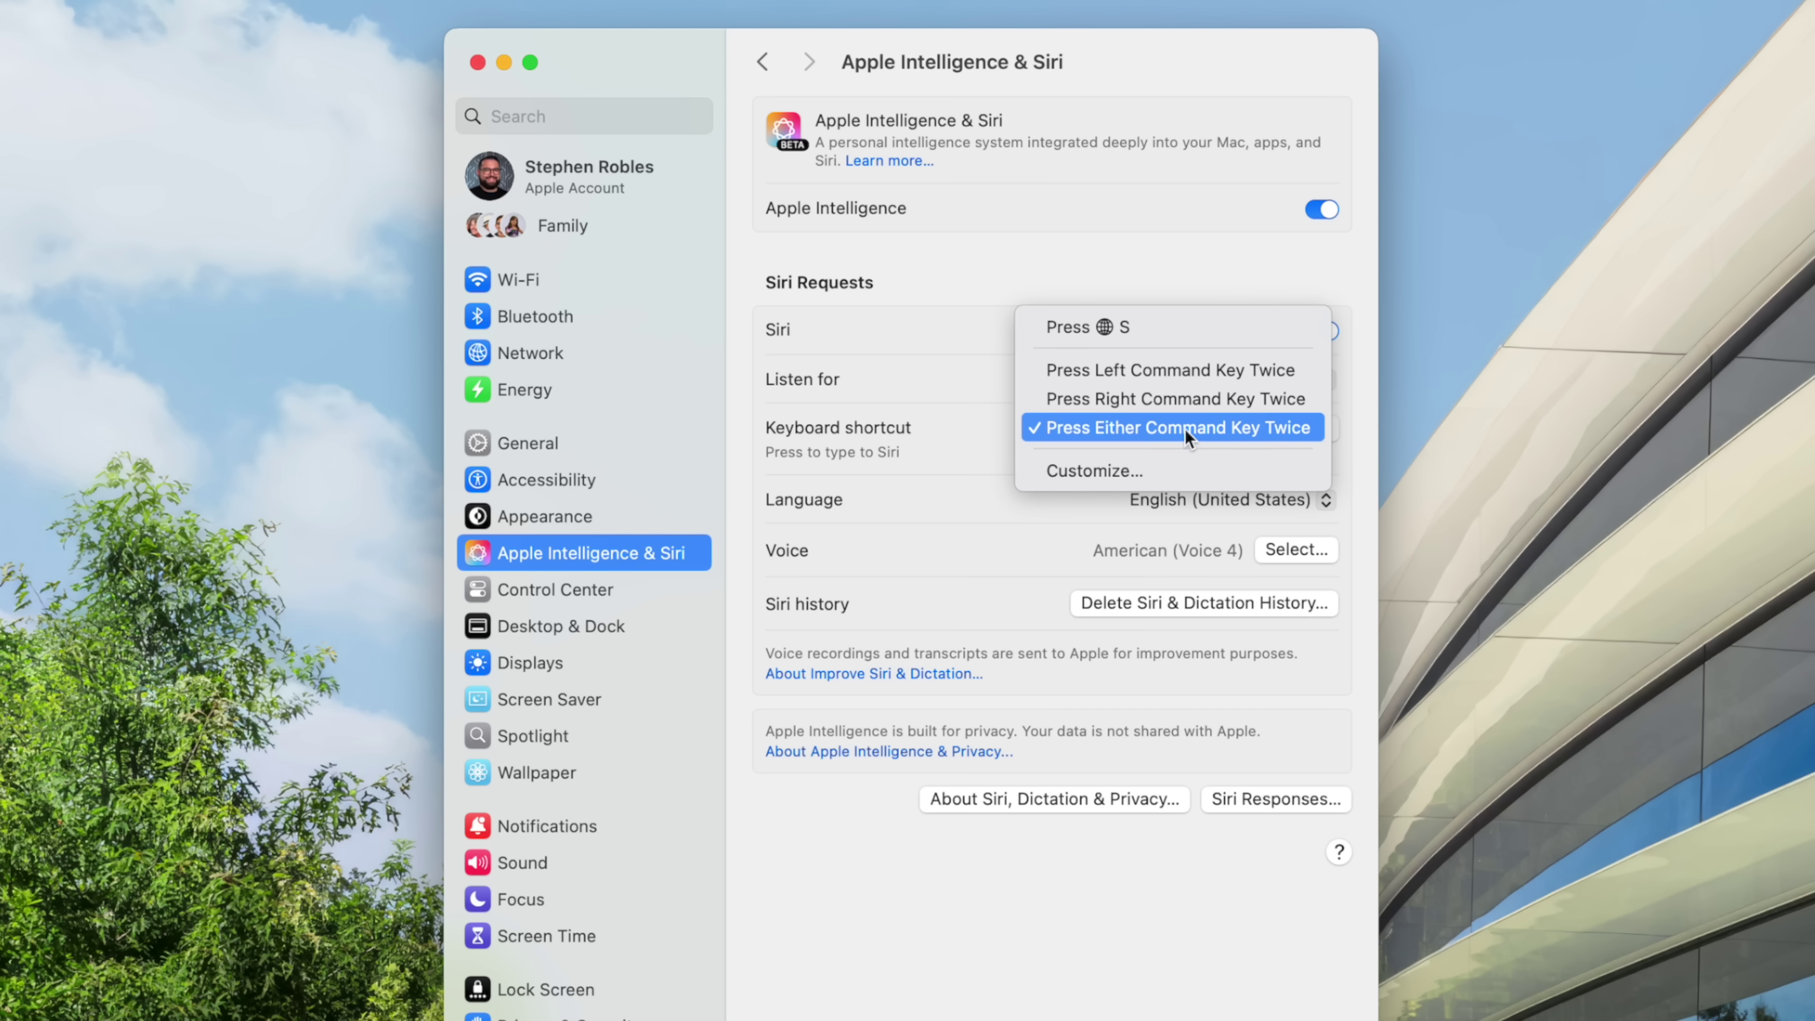
left_click(1157, 471)
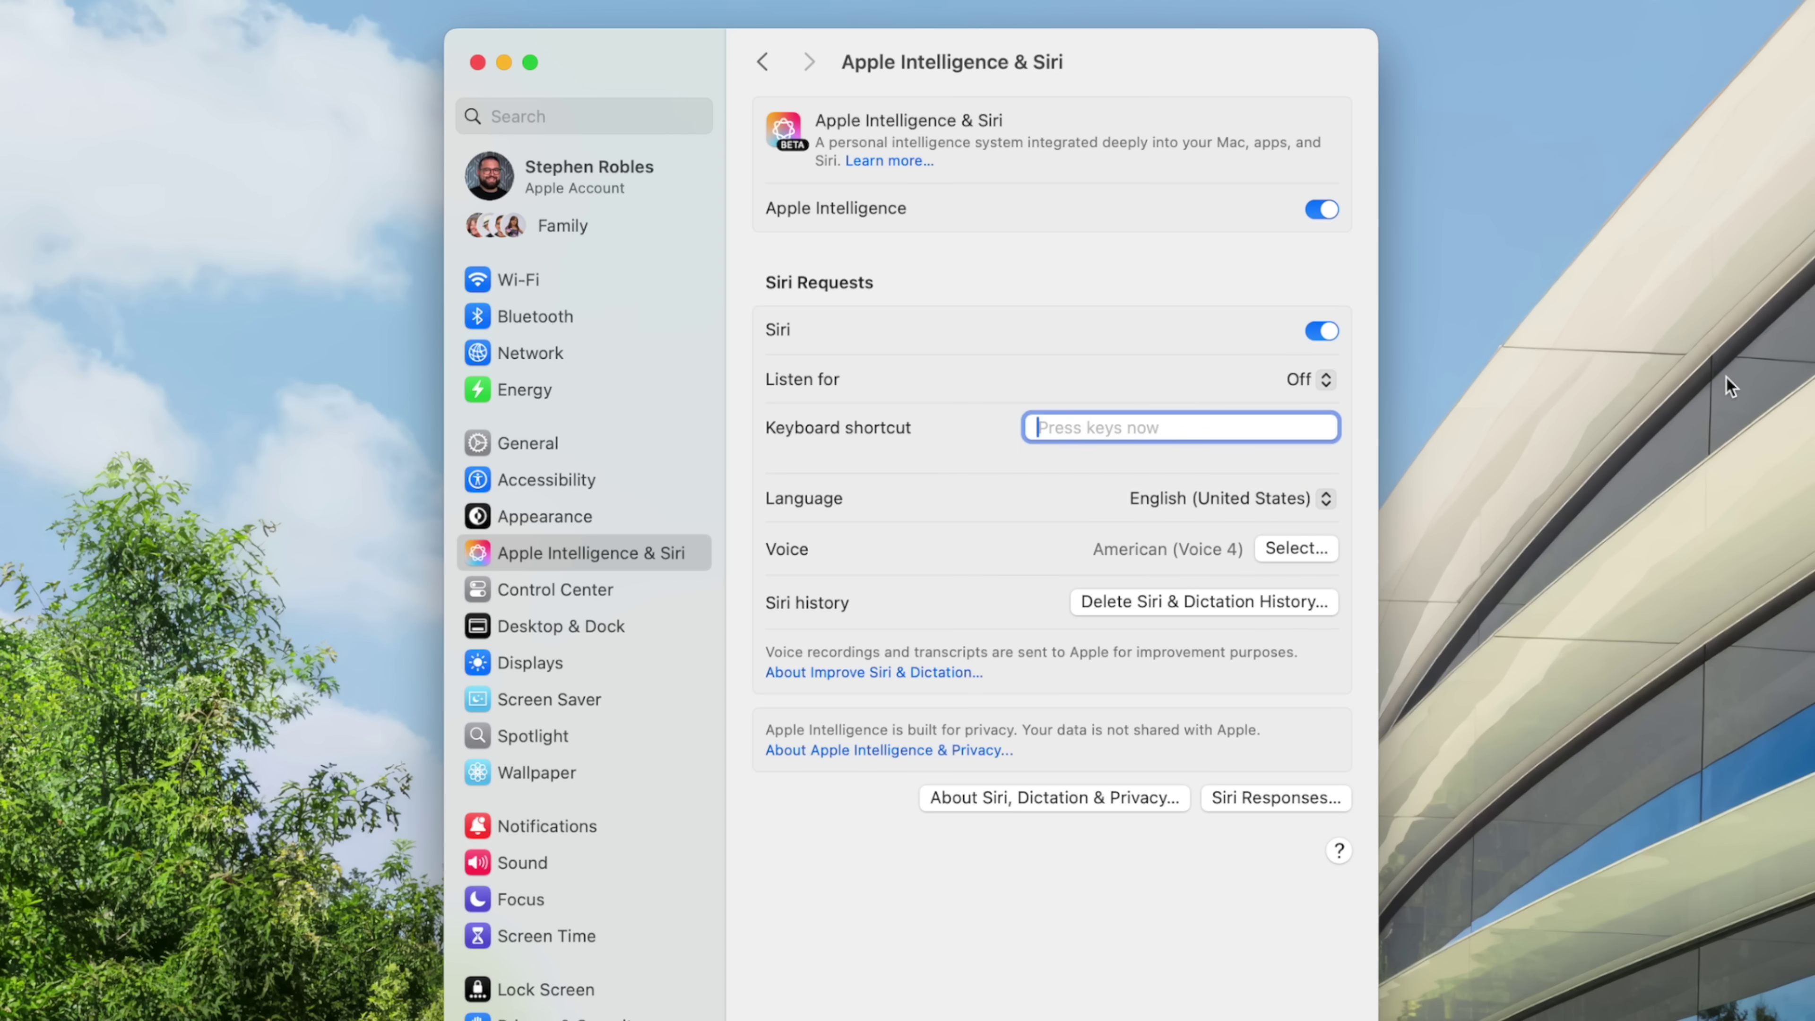
key("alt+space")
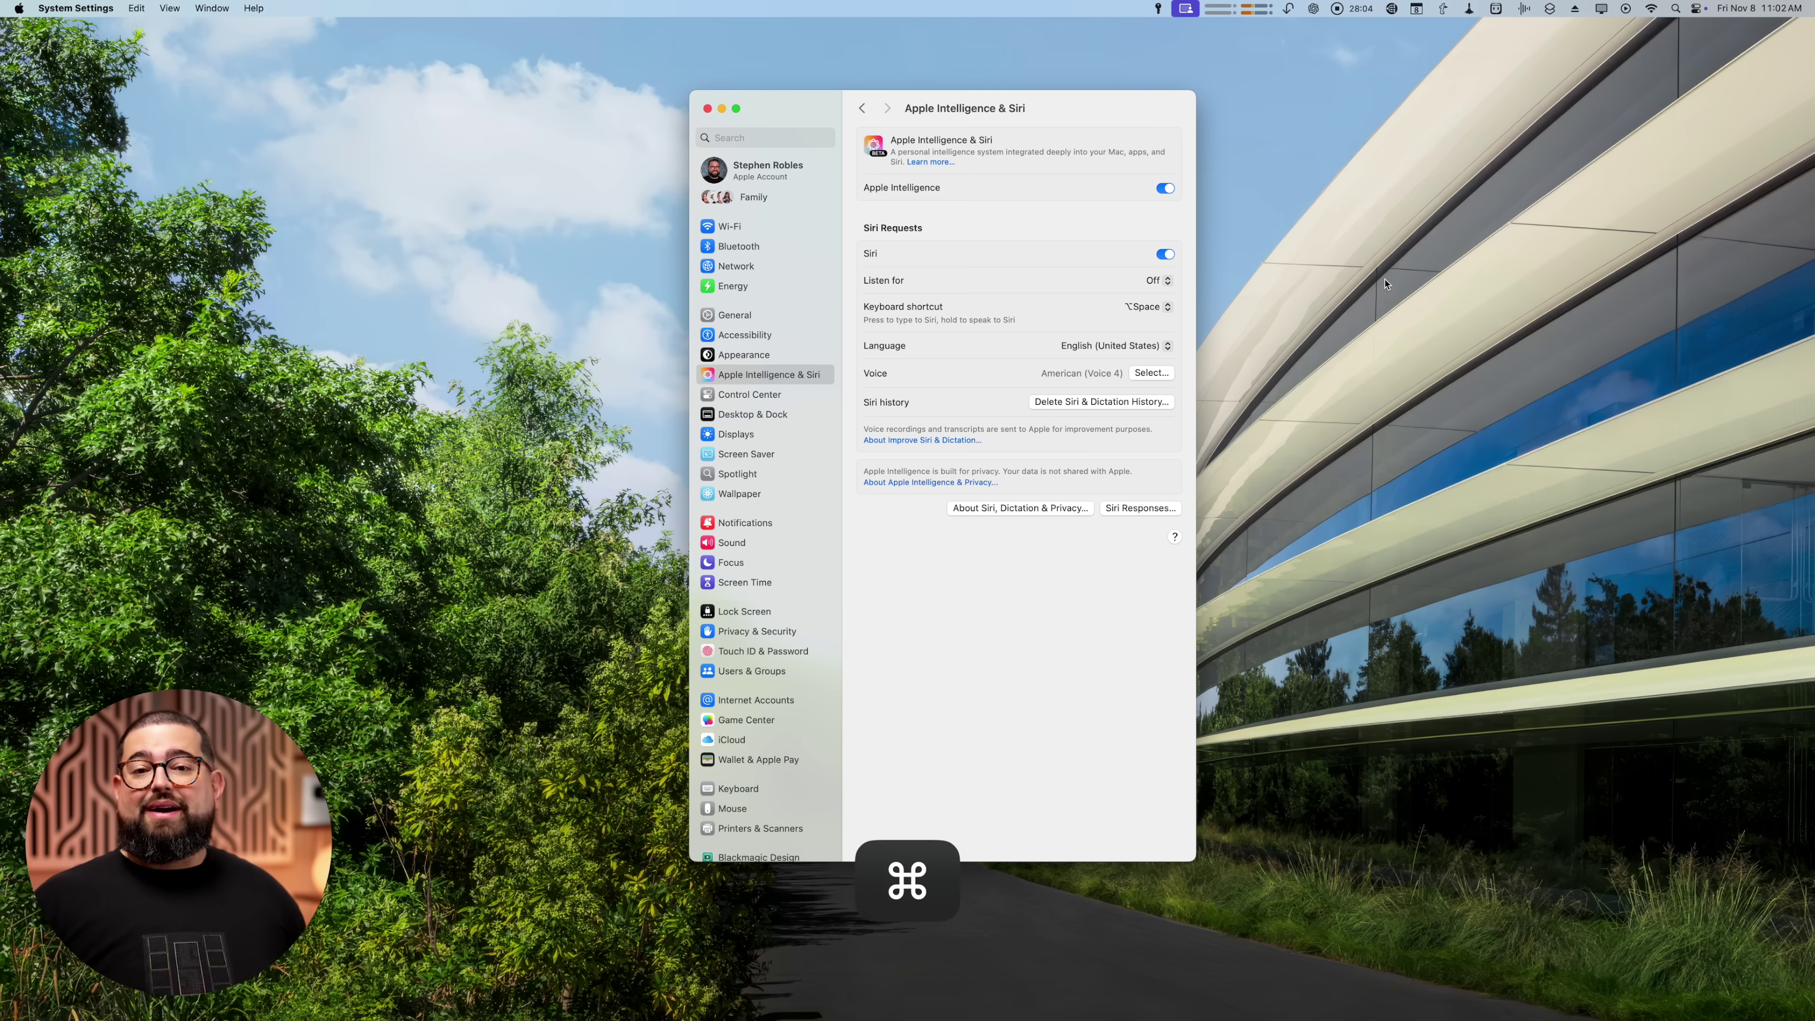
key("super+space")
key("super+space")
key("alt+space")
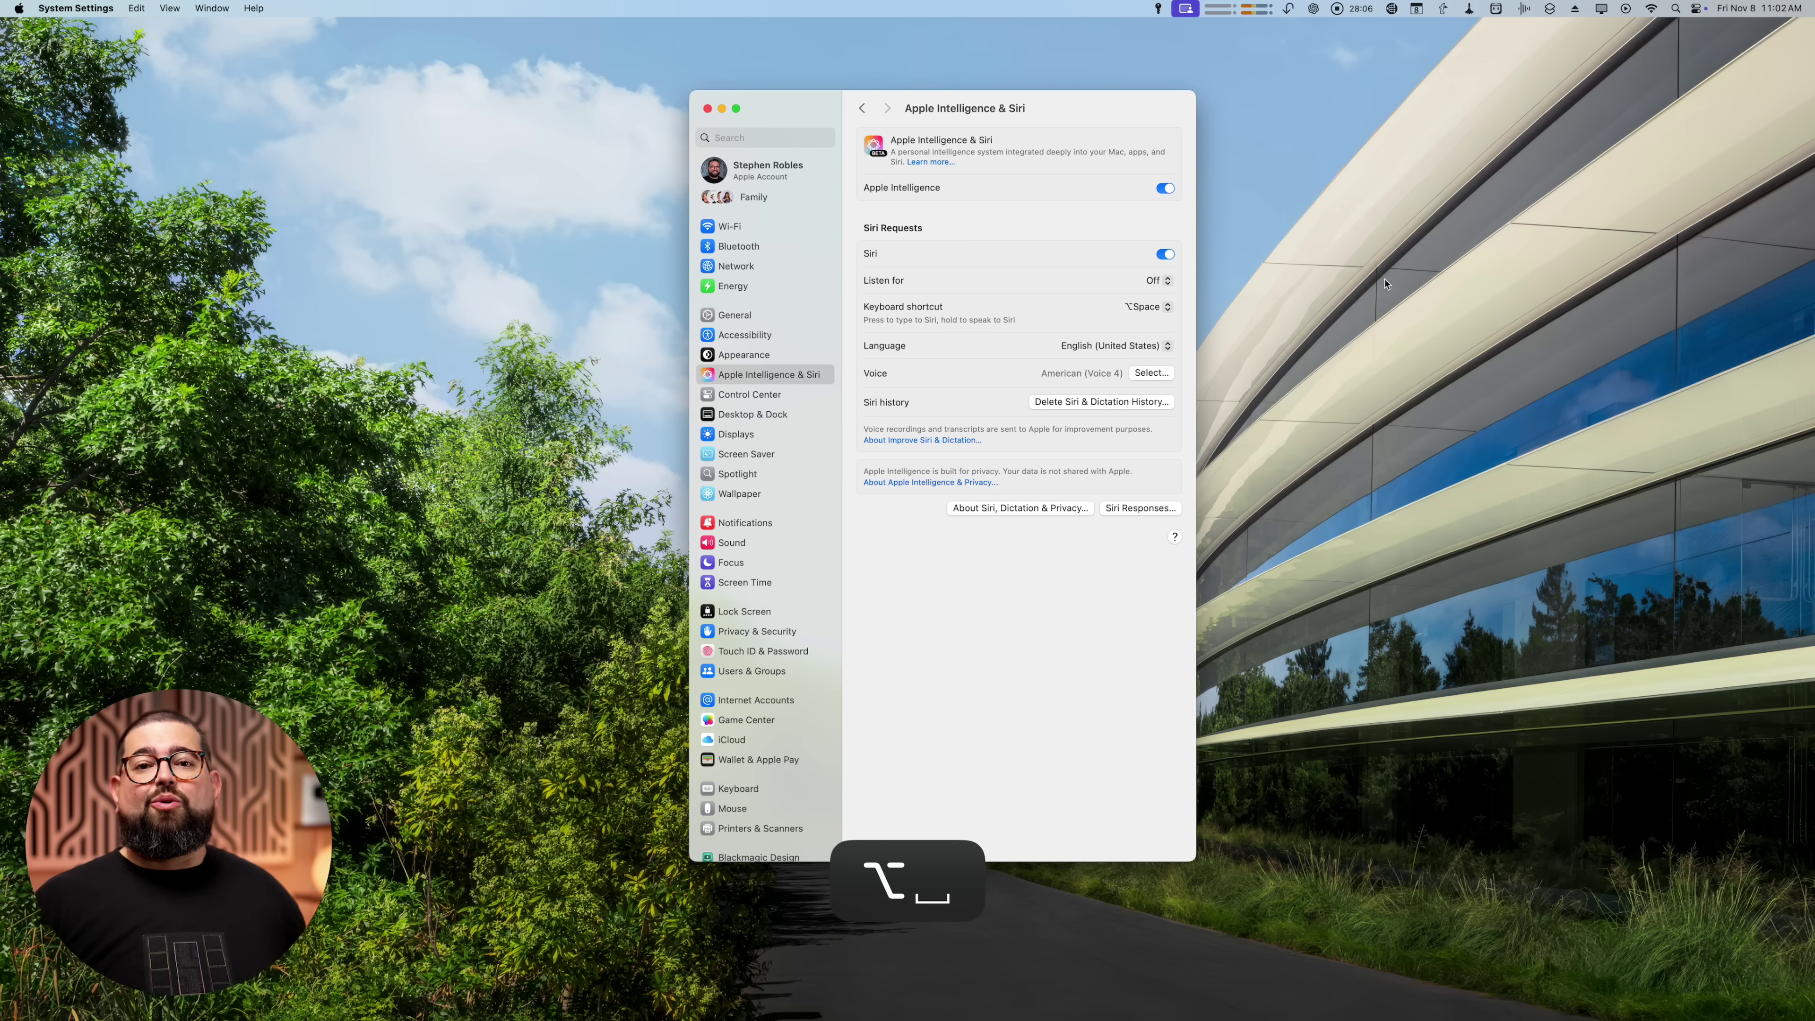
key("alt+space")
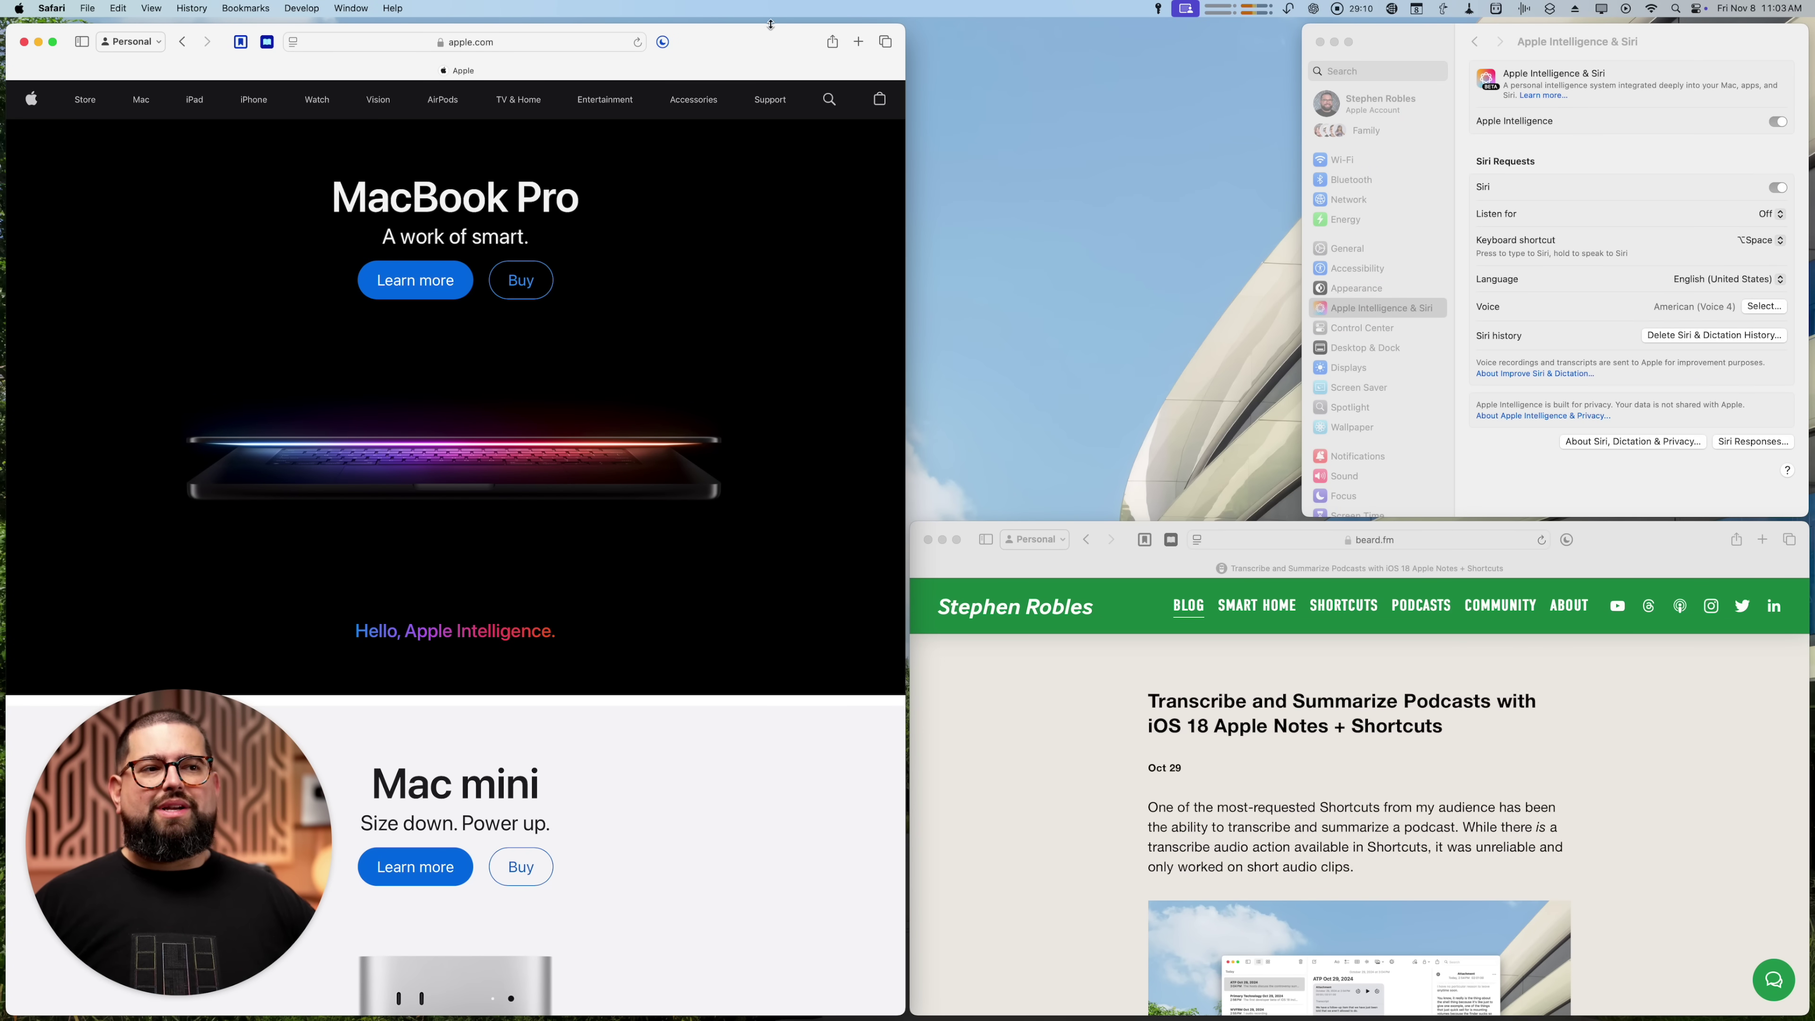
Step: Switch off 'Tiled windows have margins' under Windows in Desktop & Dock
double_click(1379, 45)
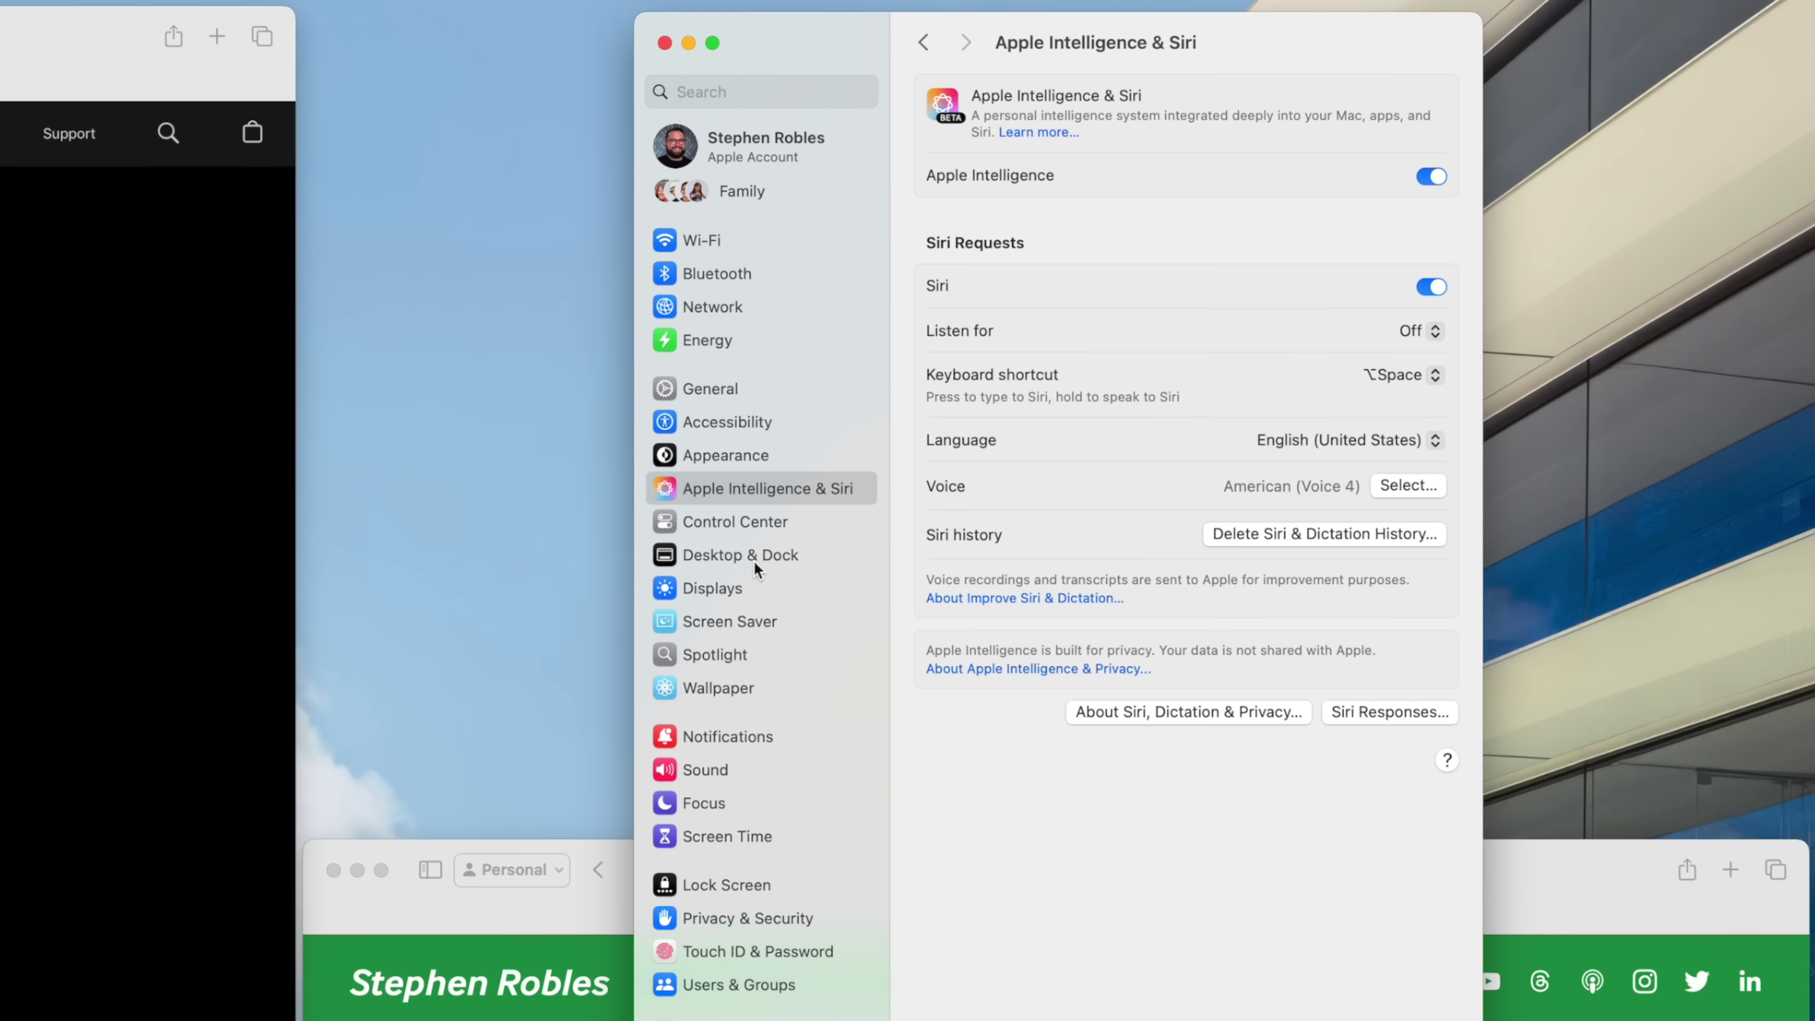
left_click(1150, 375)
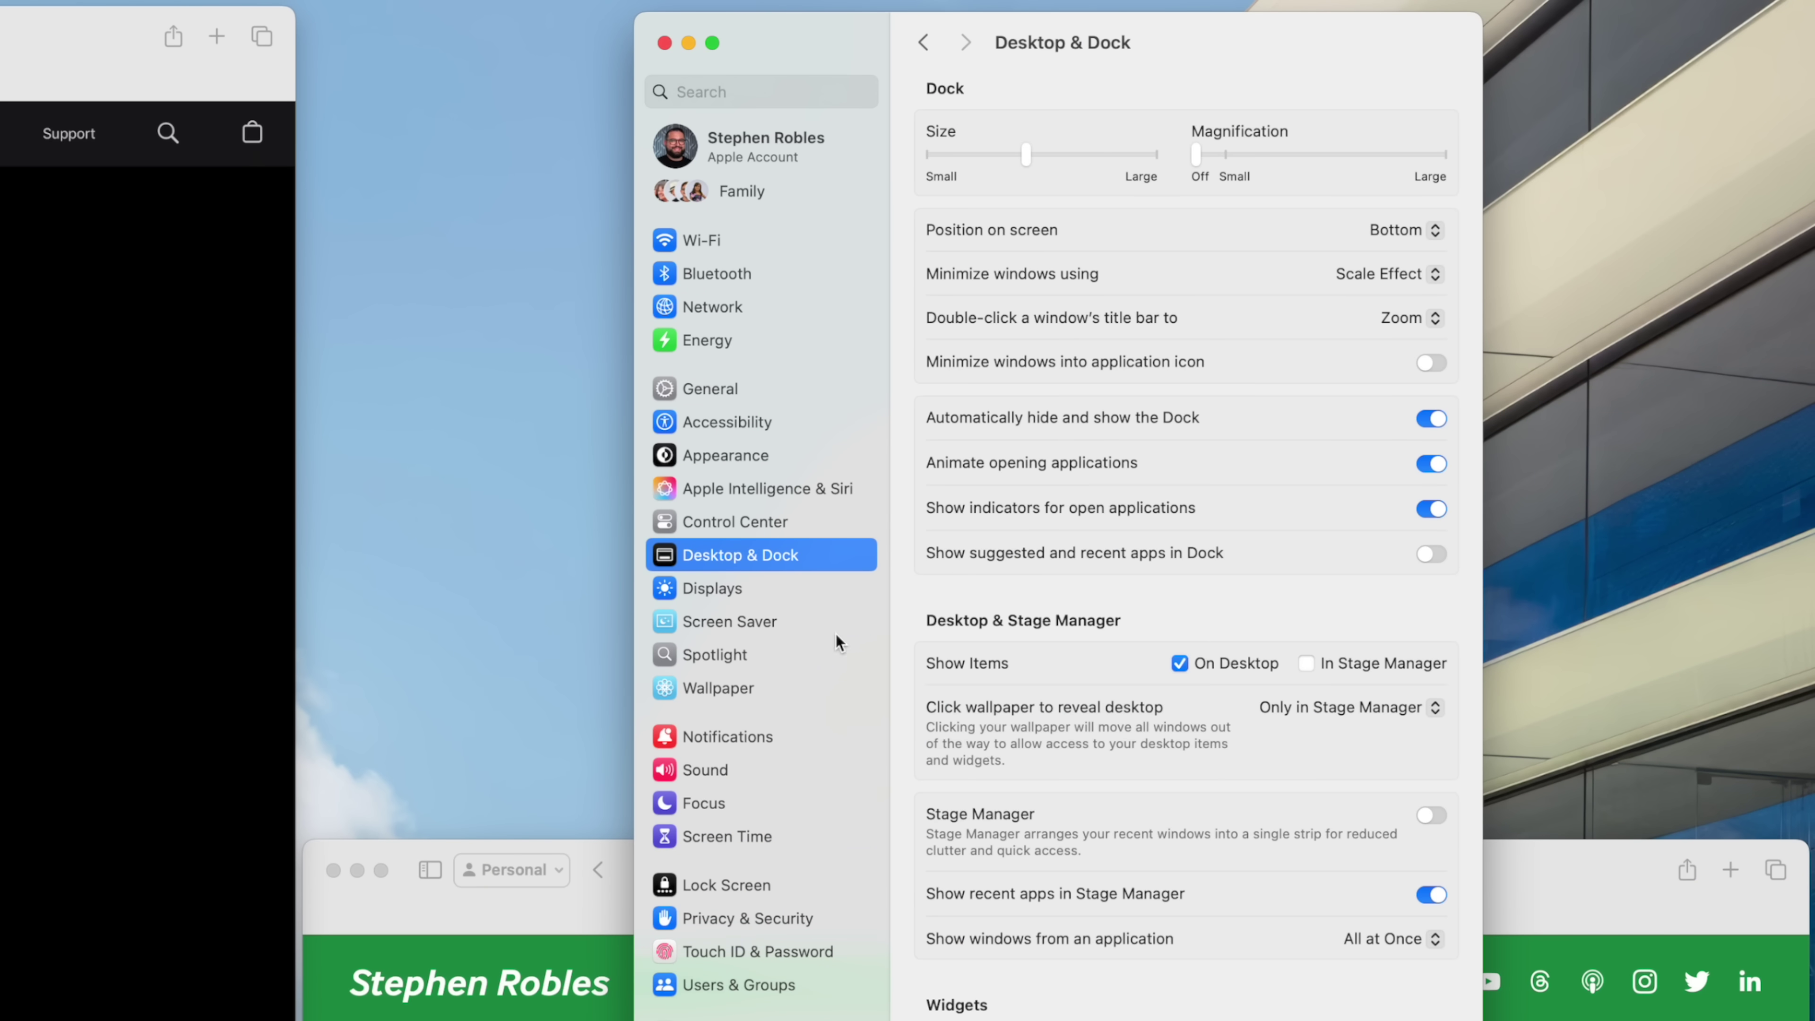
scroll(1008, 705, "down", 10)
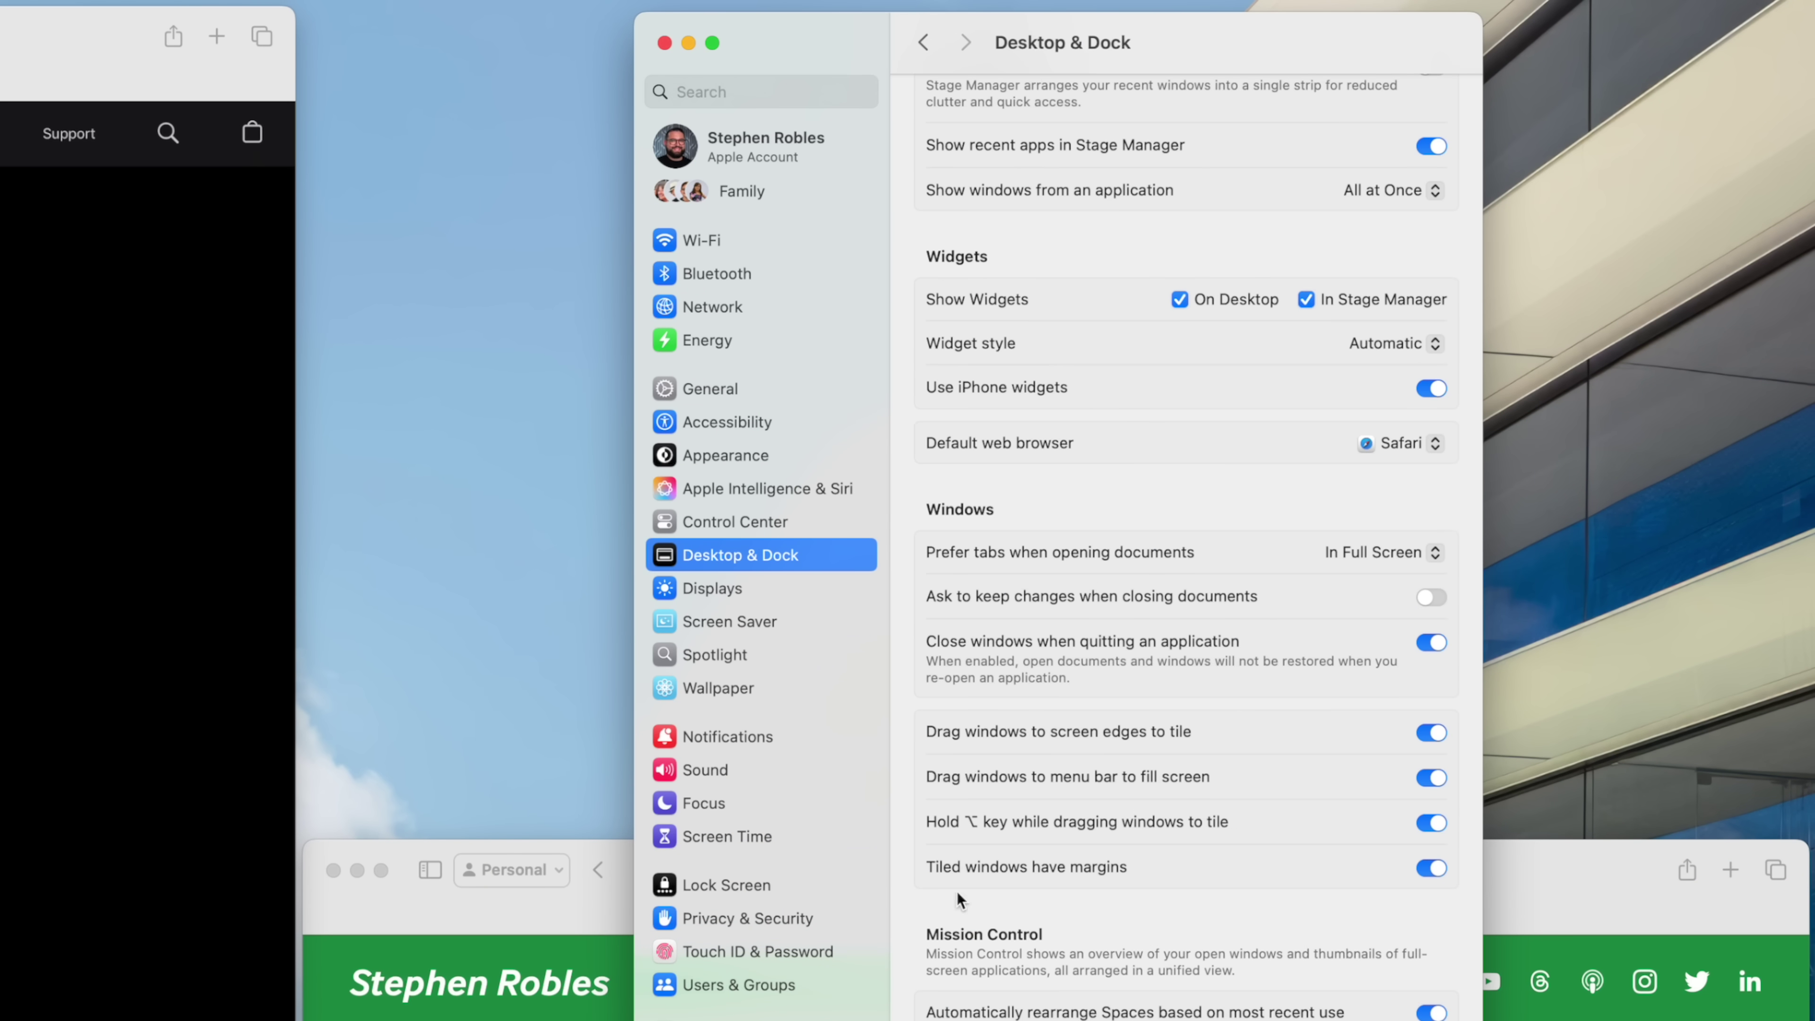
left_click(1424, 871)
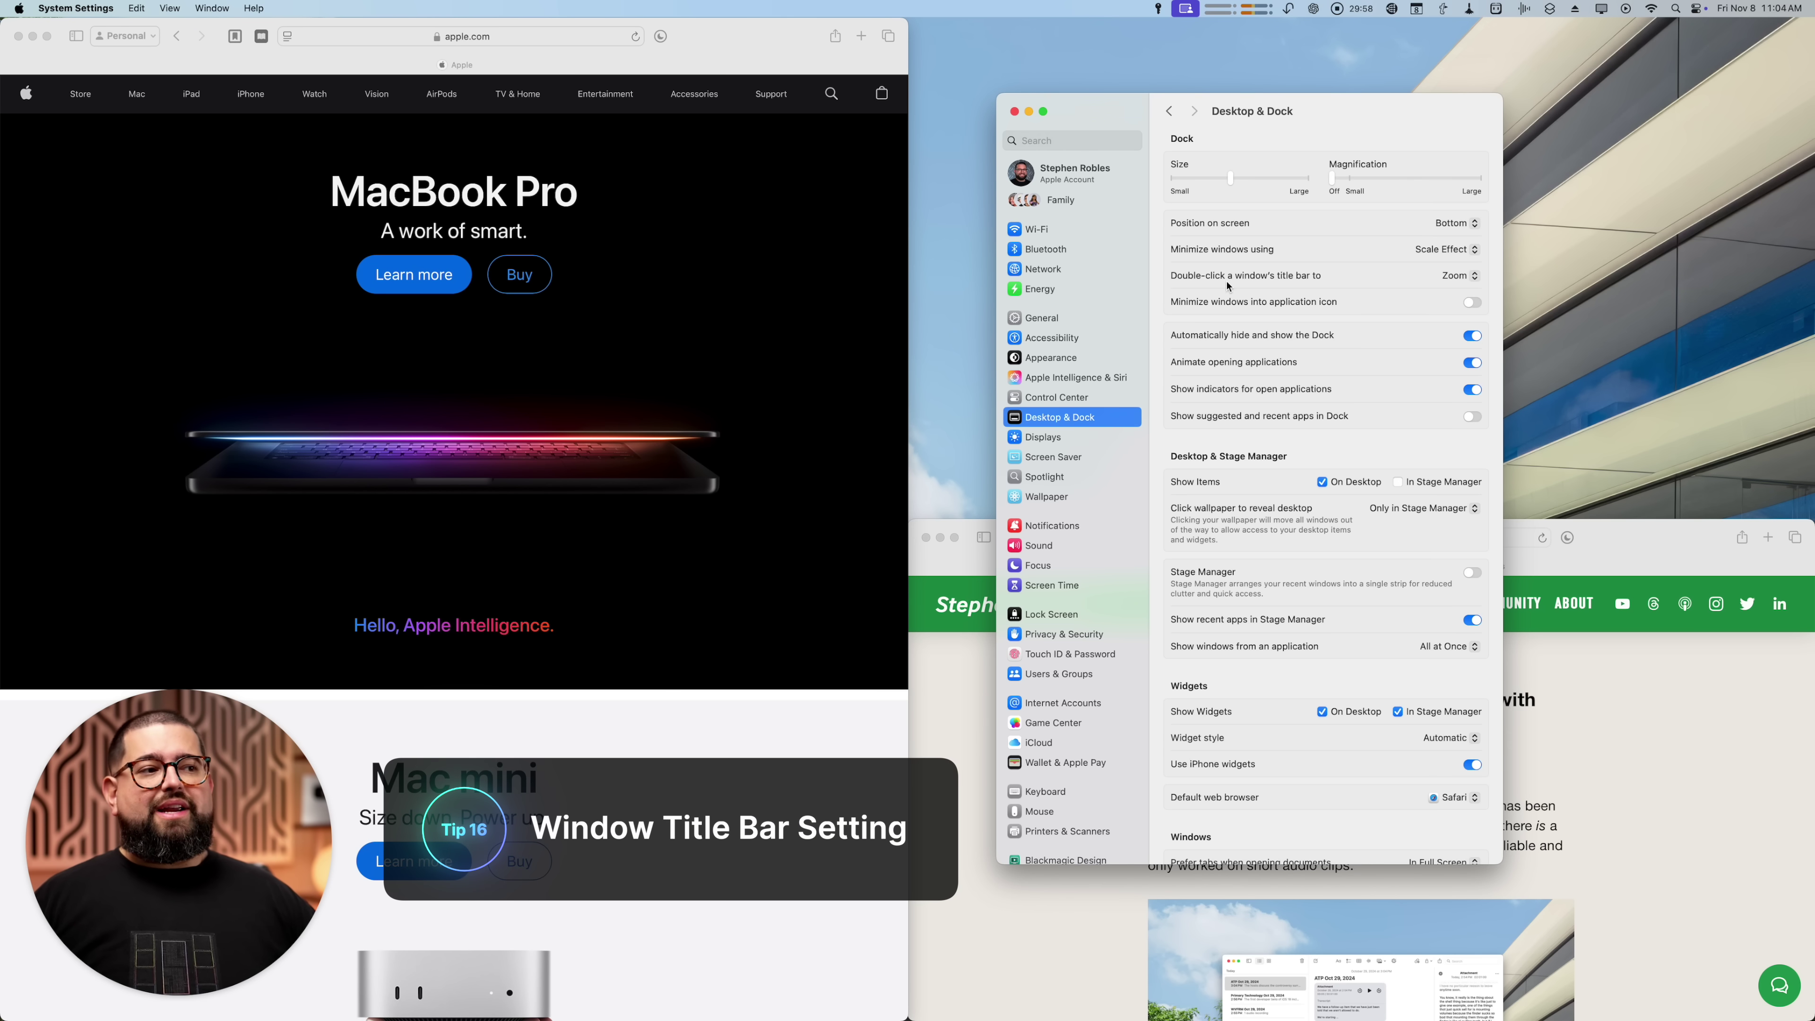
Step: Set title-bar double-click to Minimize and test it on the apple.com window
left_click(1458, 275)
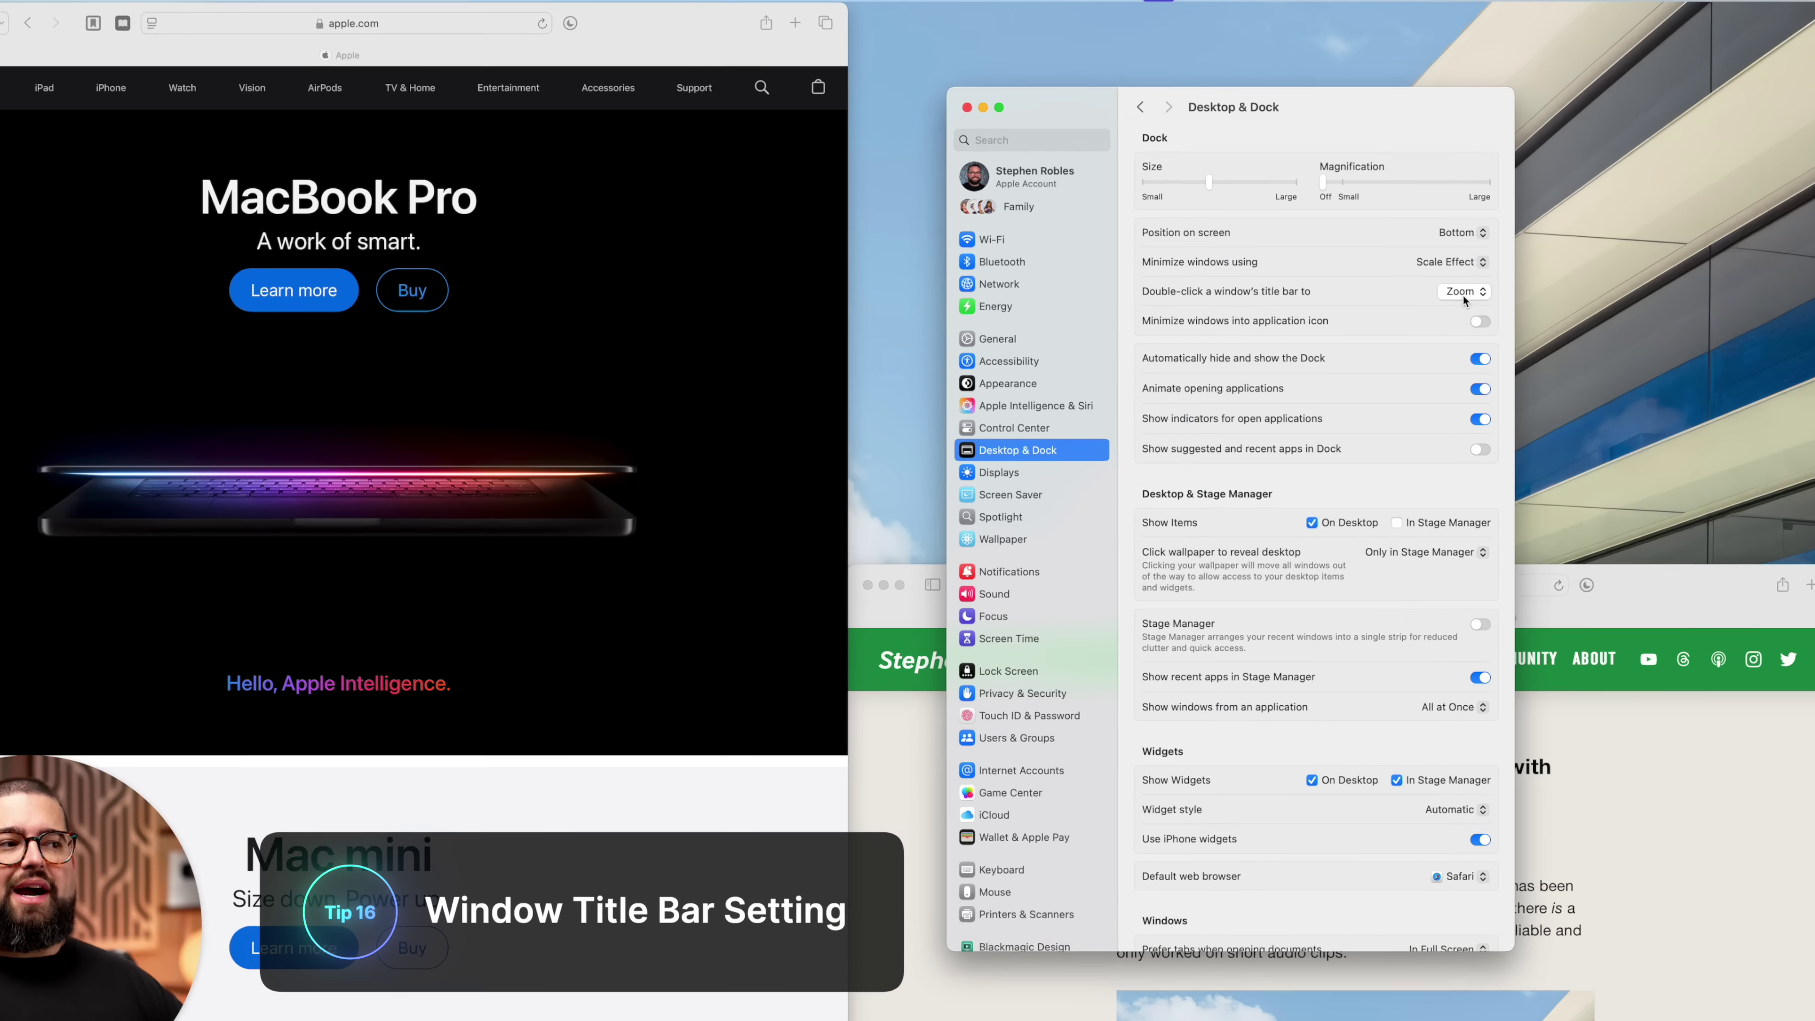
left_click(1517, 474)
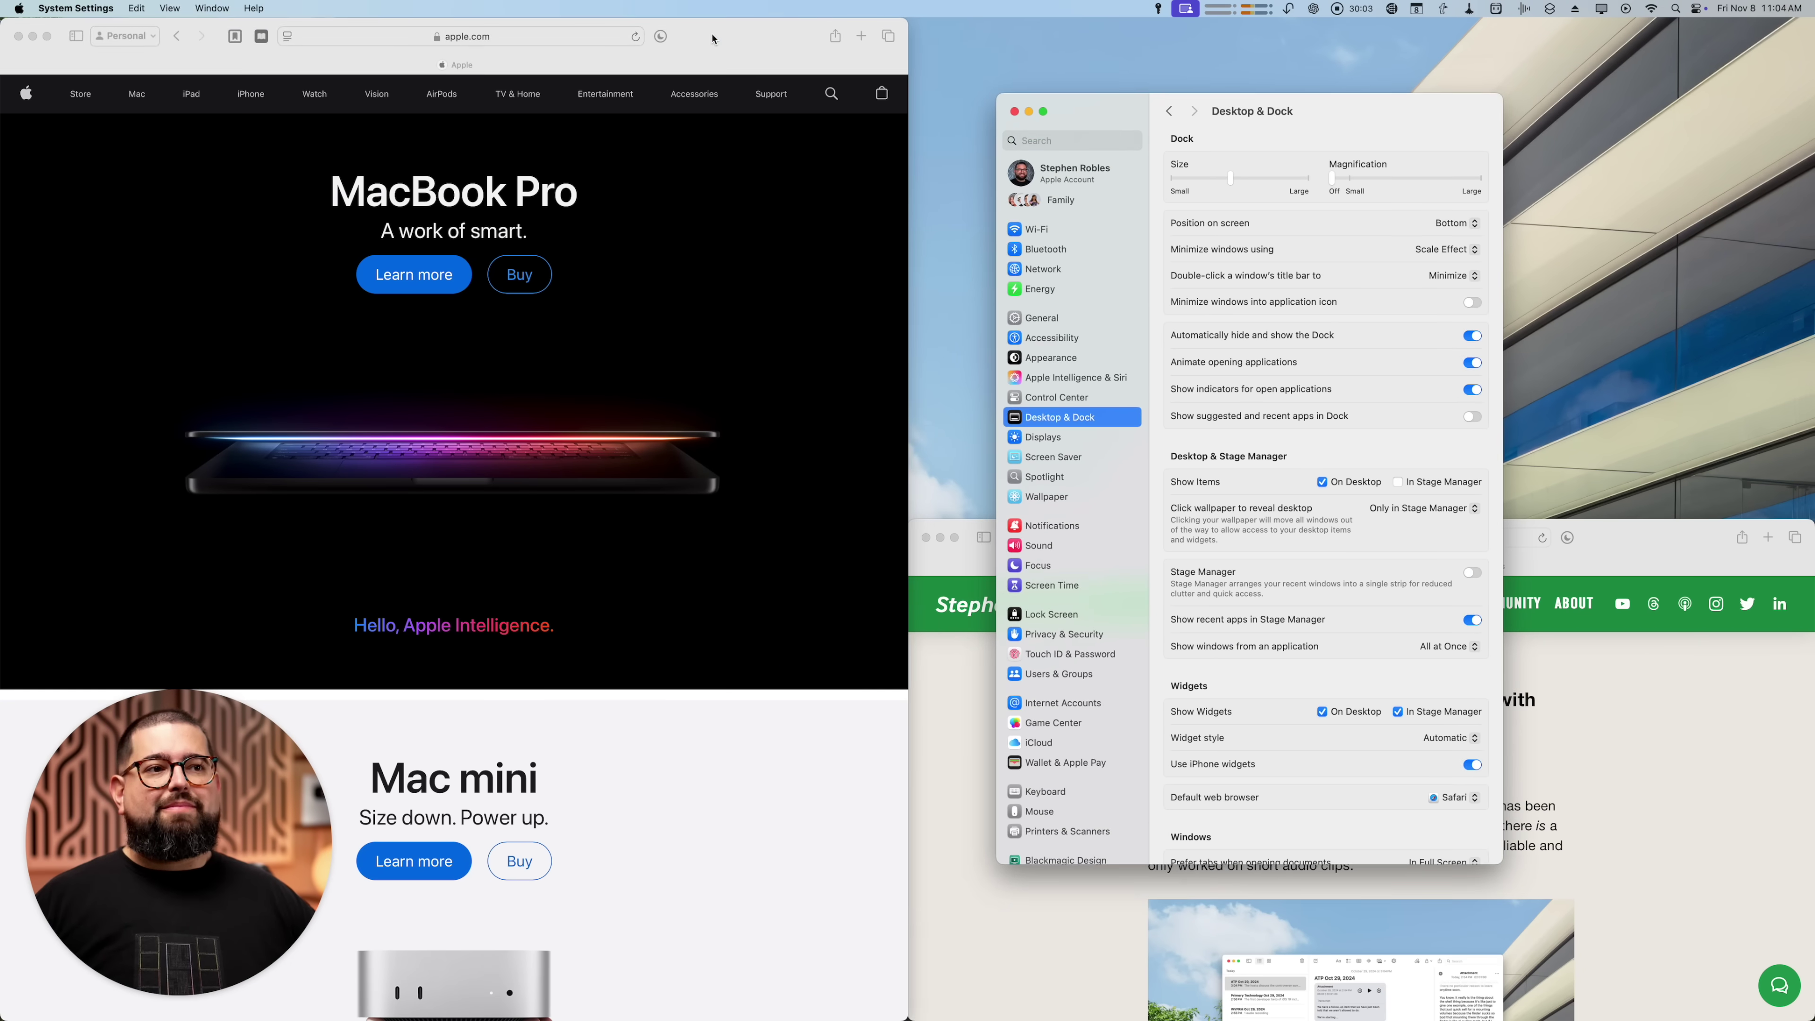
double_click(709, 35)
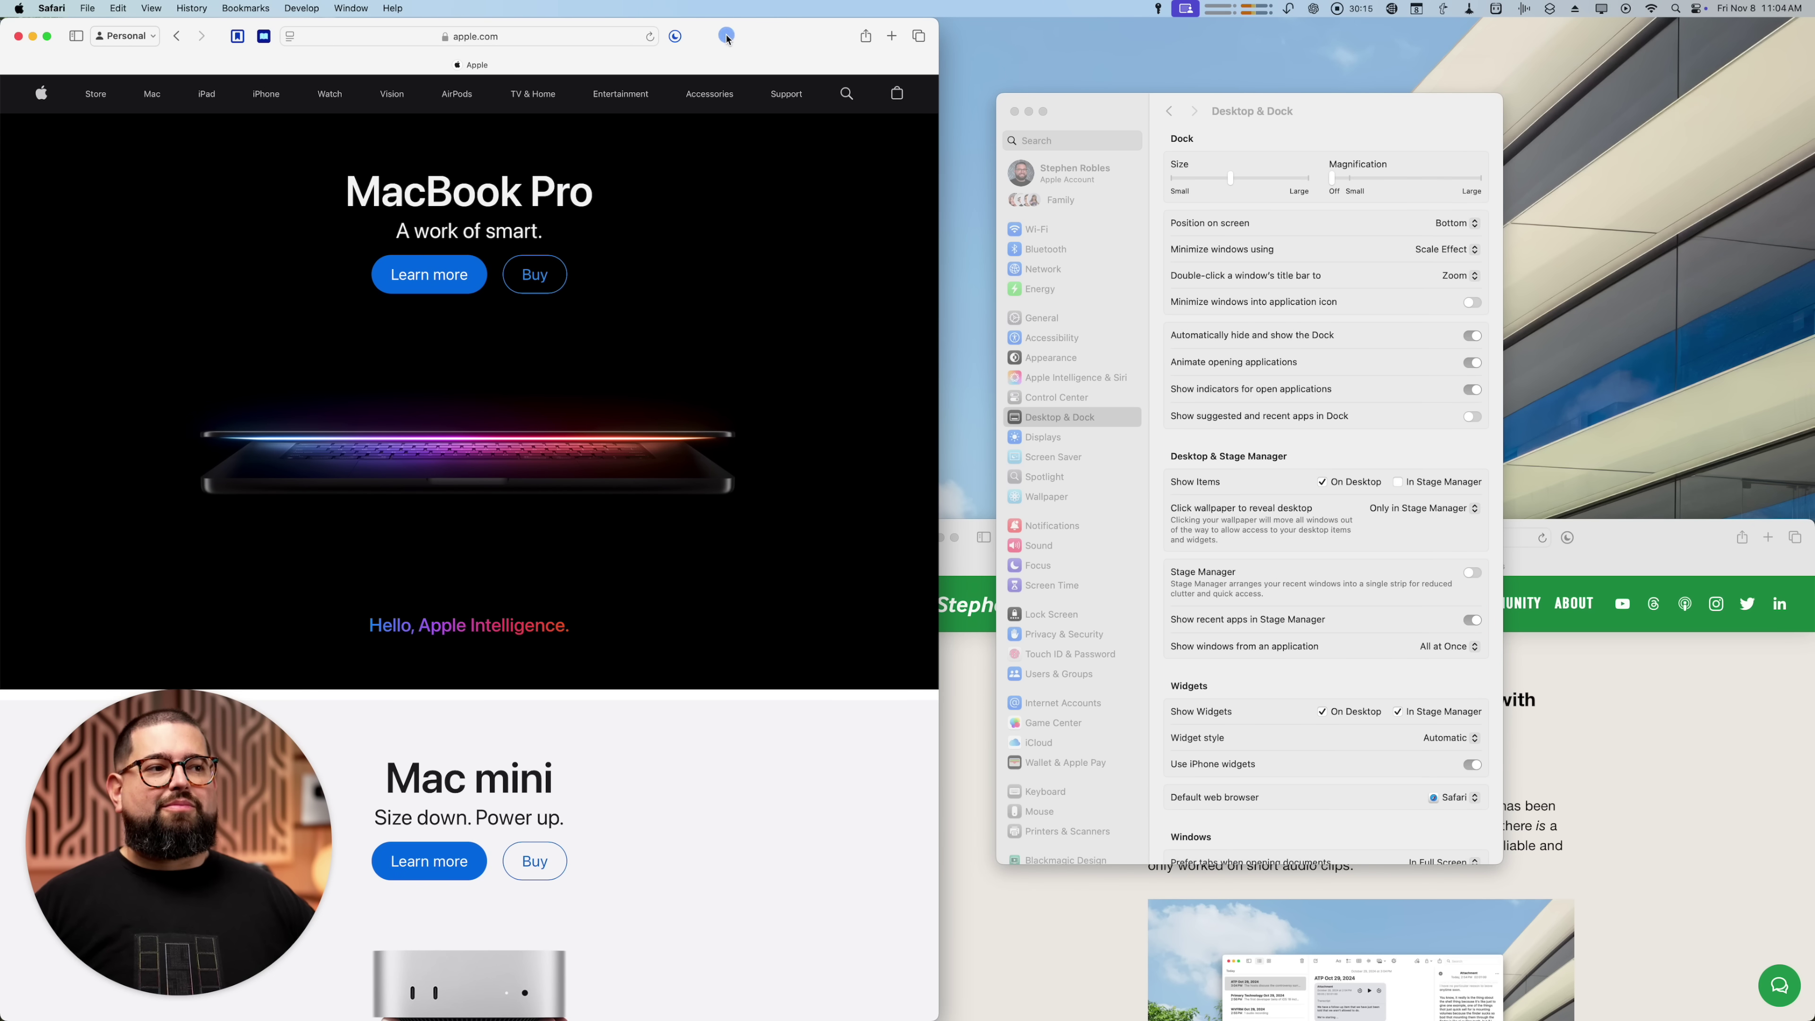
Step: Change title-bar double-click to Fill and test it on the Safari window
left_click(1458, 276)
left_click(1419, 269)
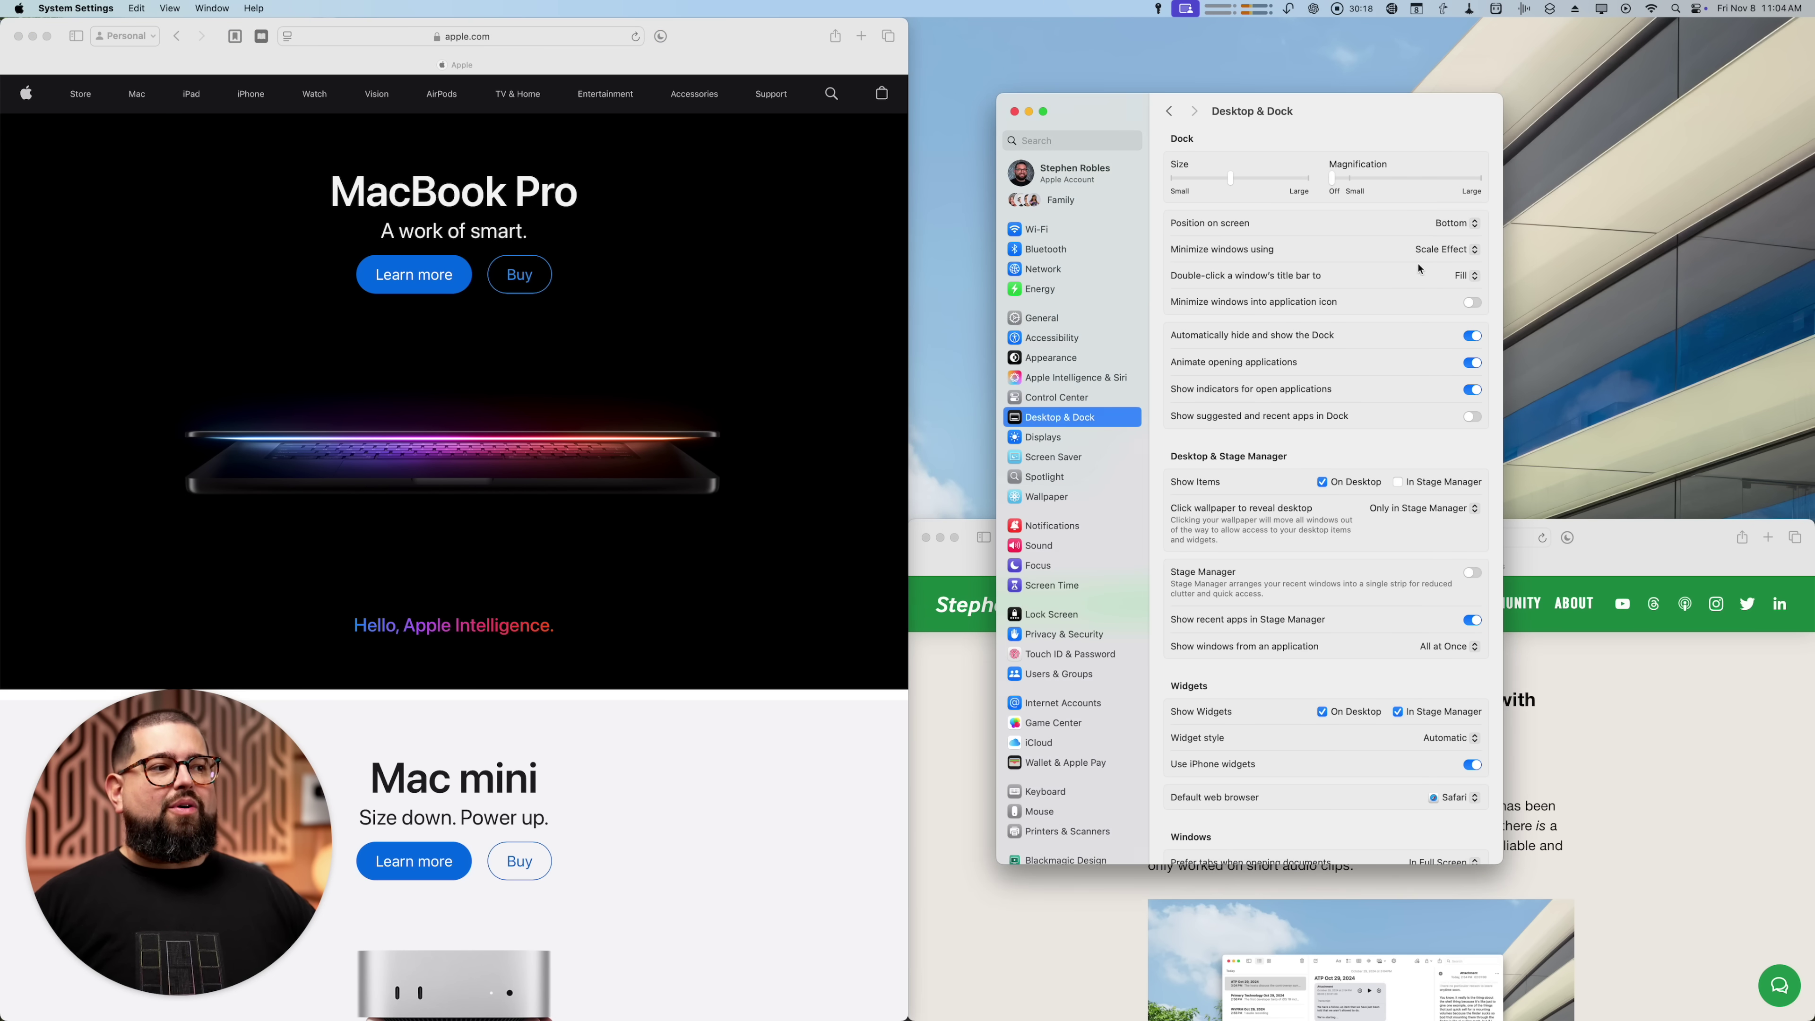
double_click(783, 41)
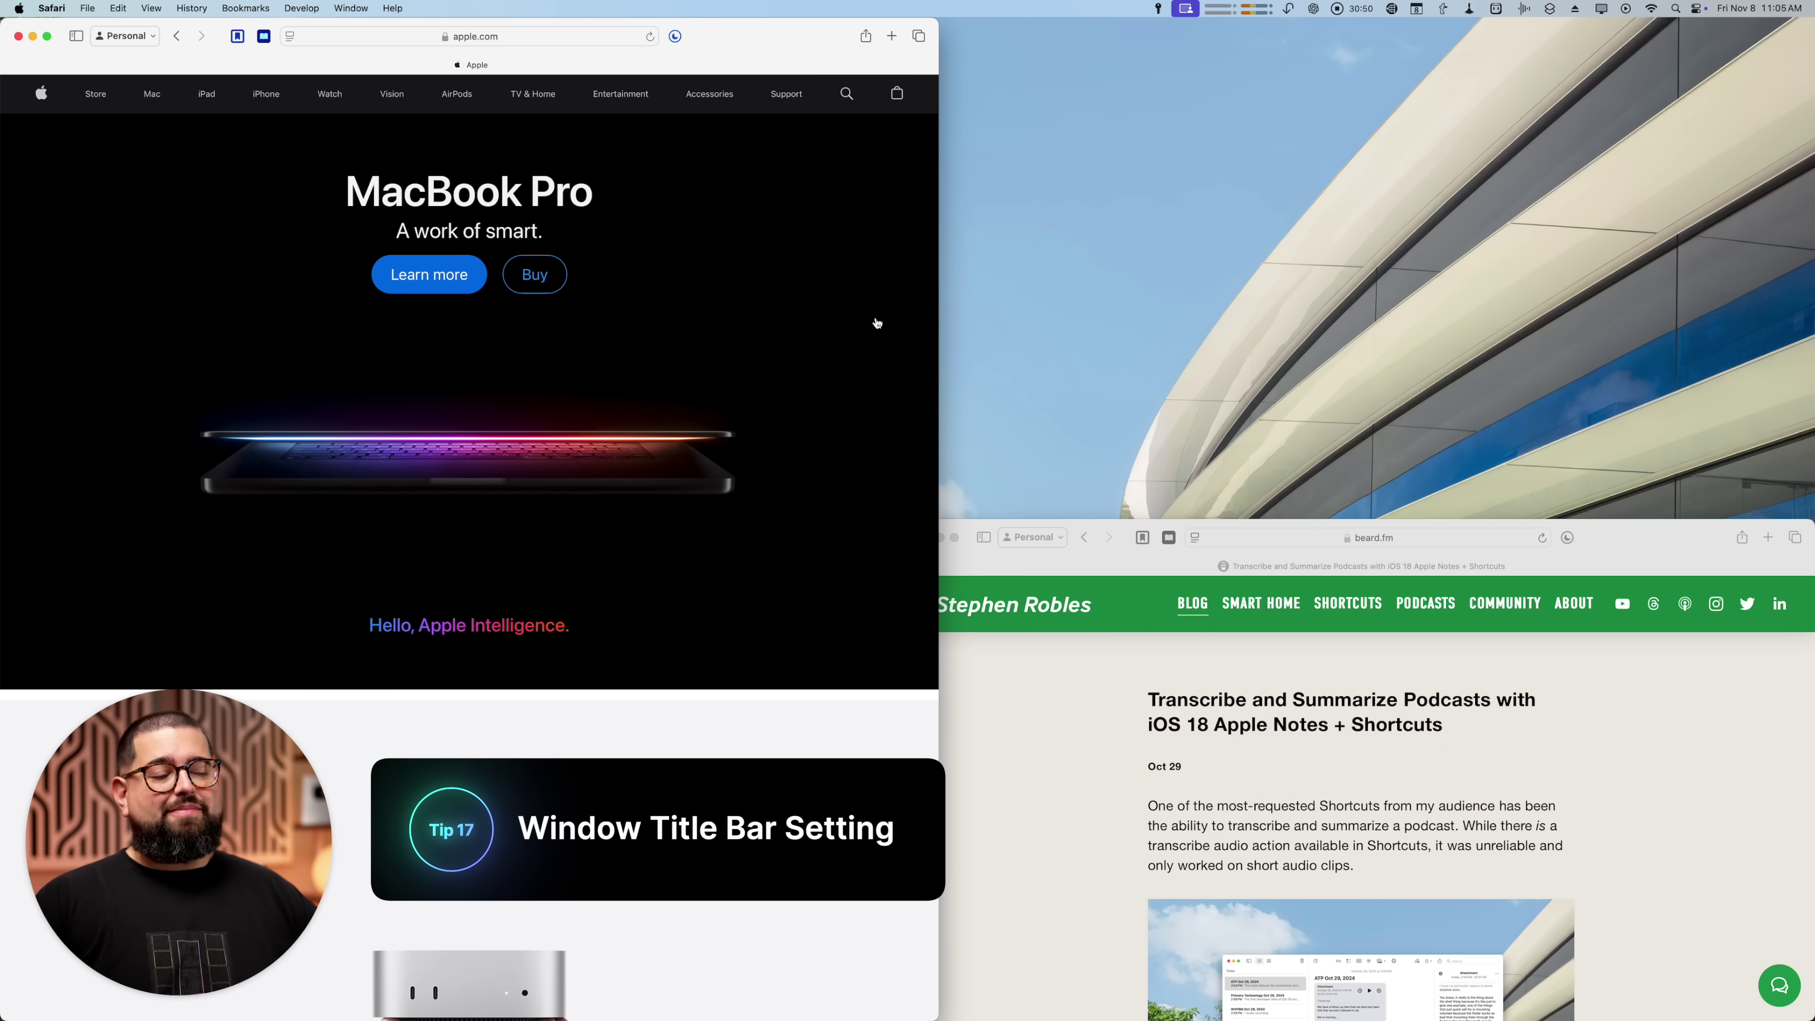
Step: Tile beard.fm on the left half and snap apple.com to the right half
left_click(1038, 650)
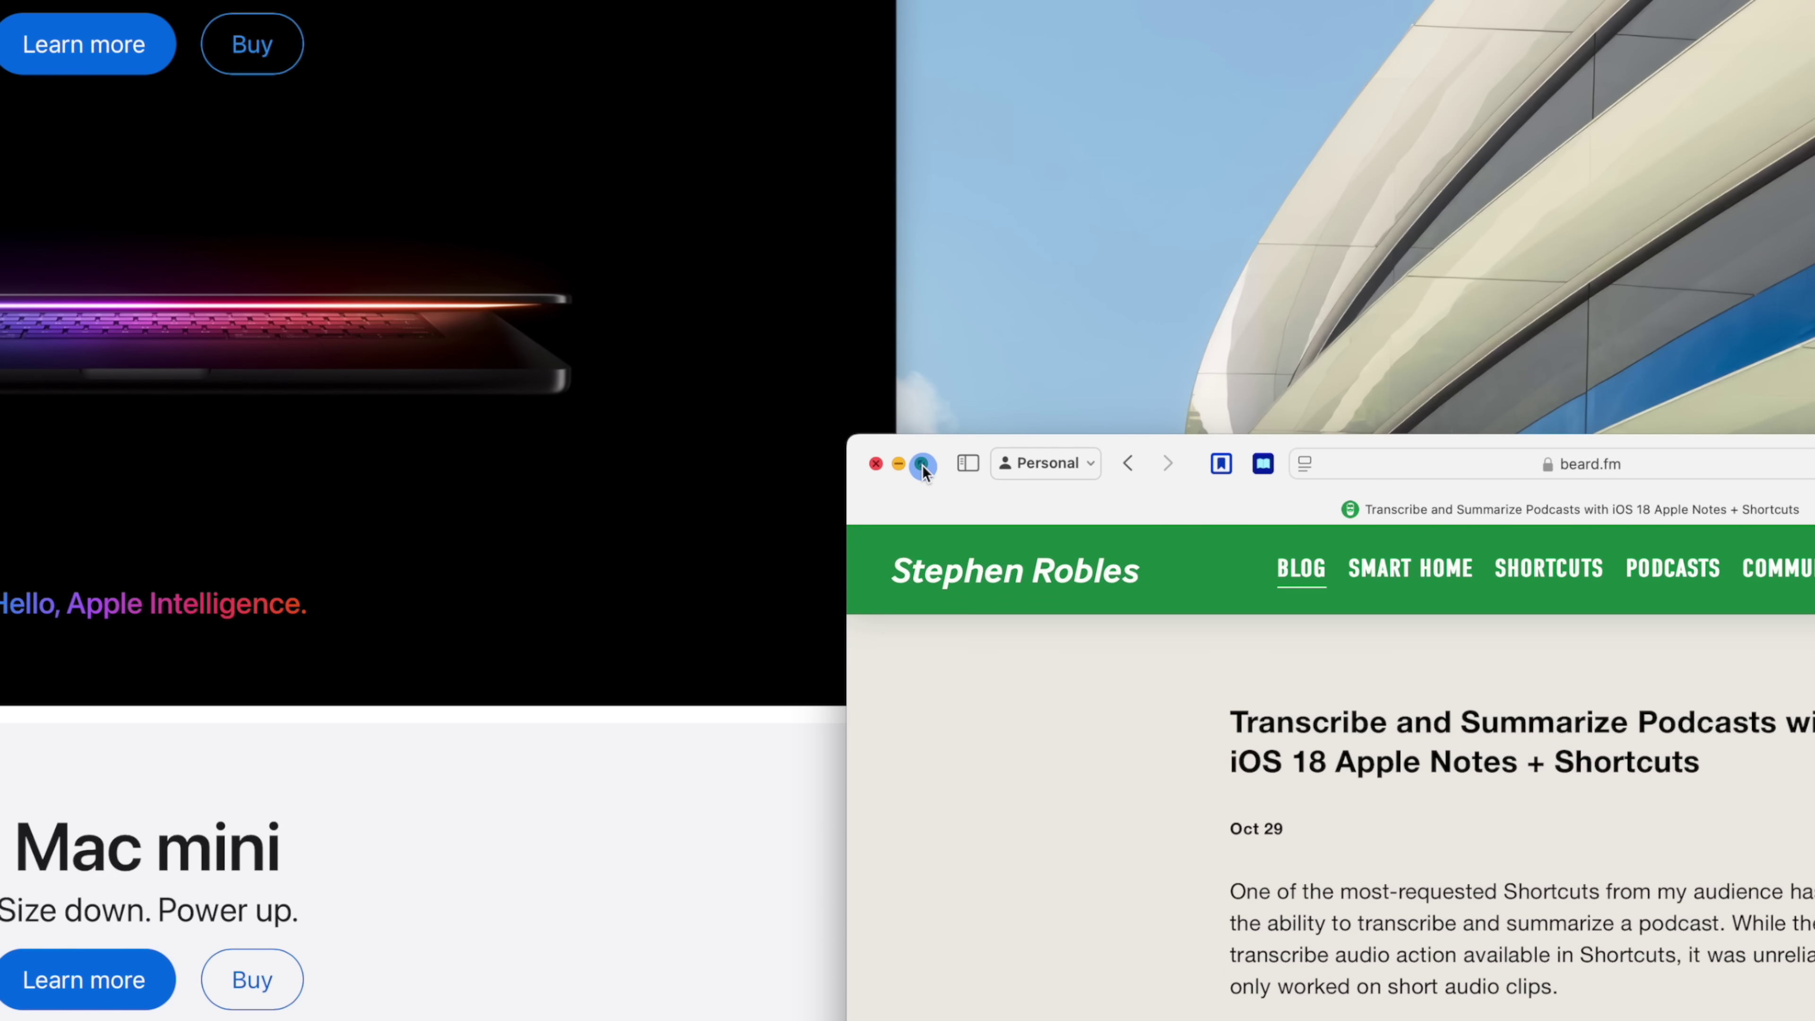
mouse_move(921, 466)
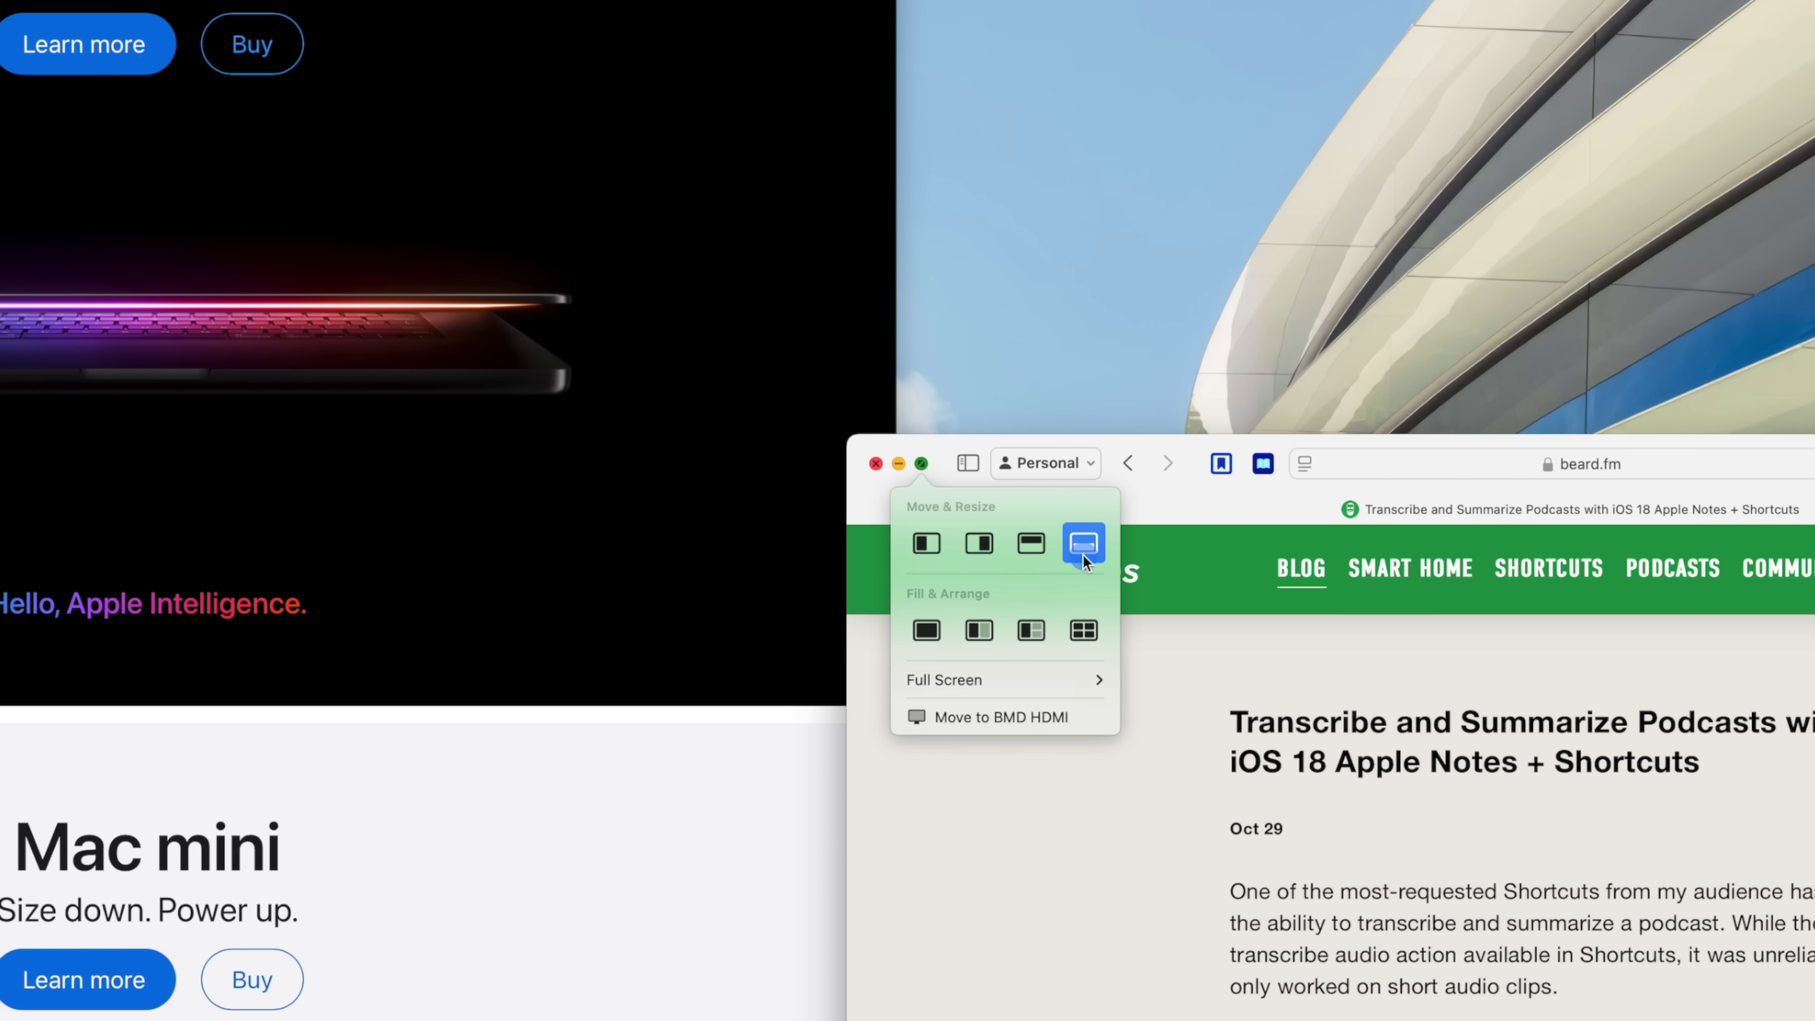
left_click(995, 553)
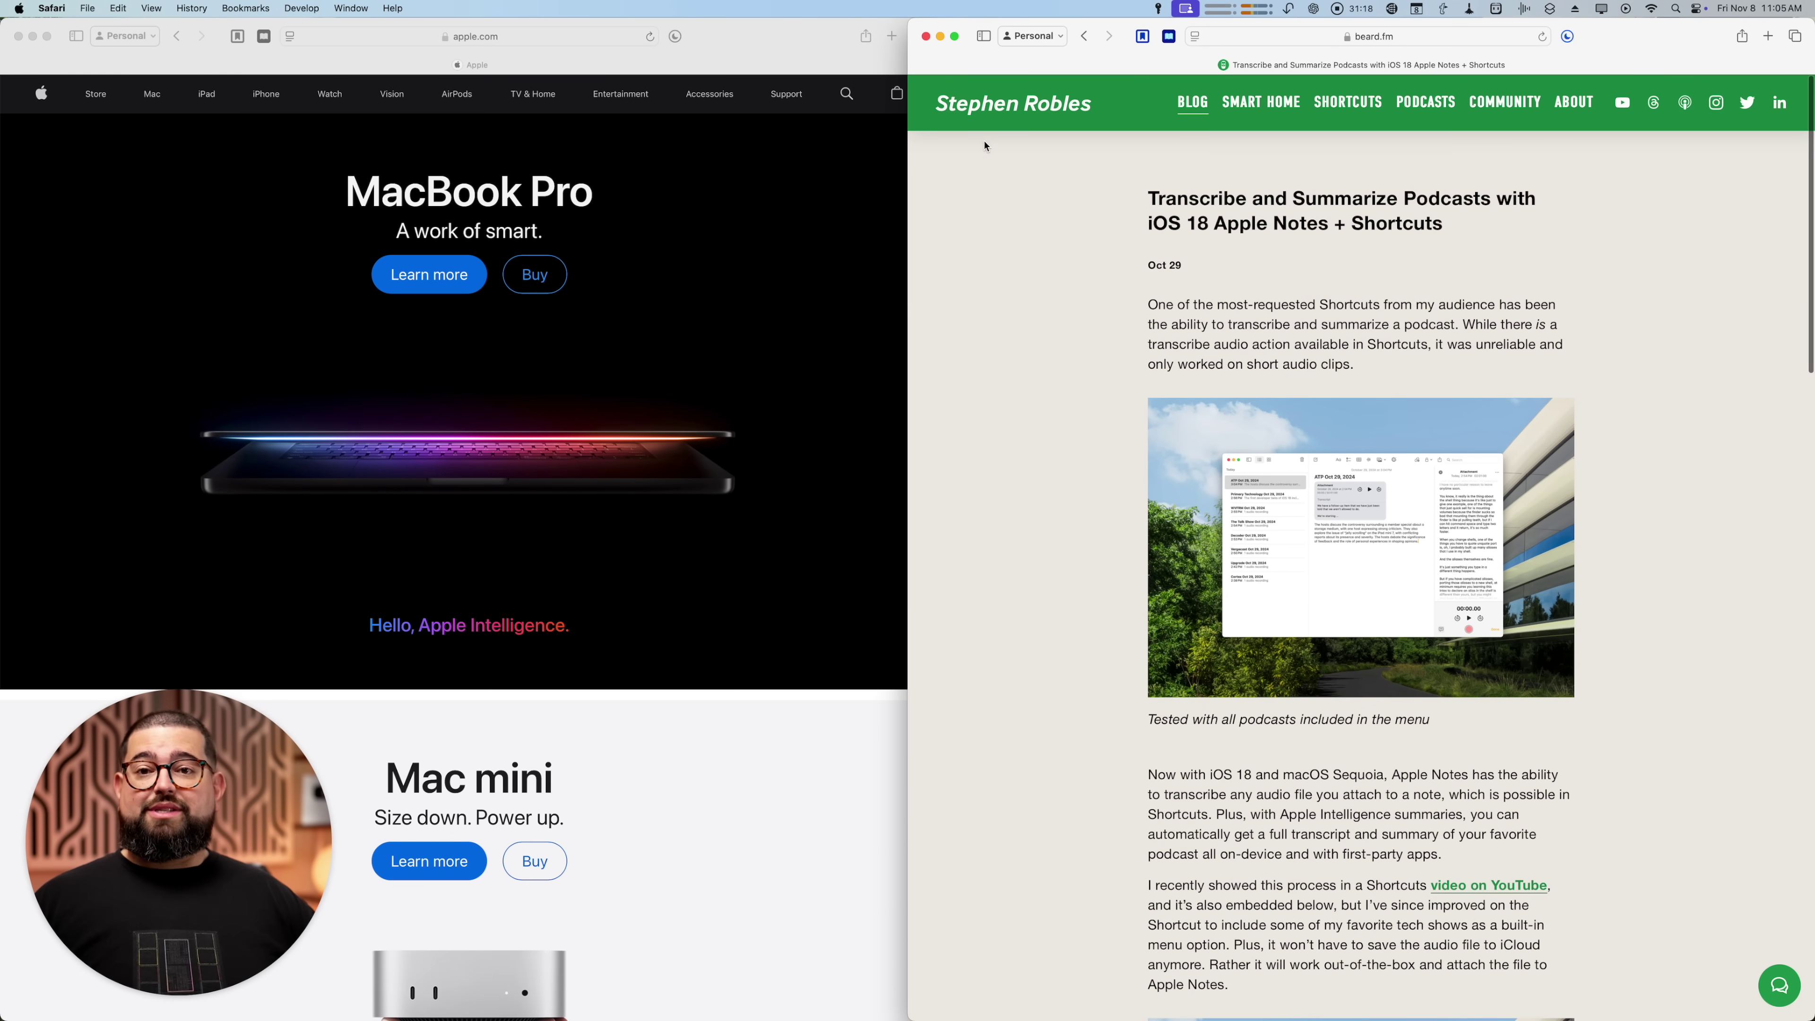
left_click_drag(970, 55, 772, 294)
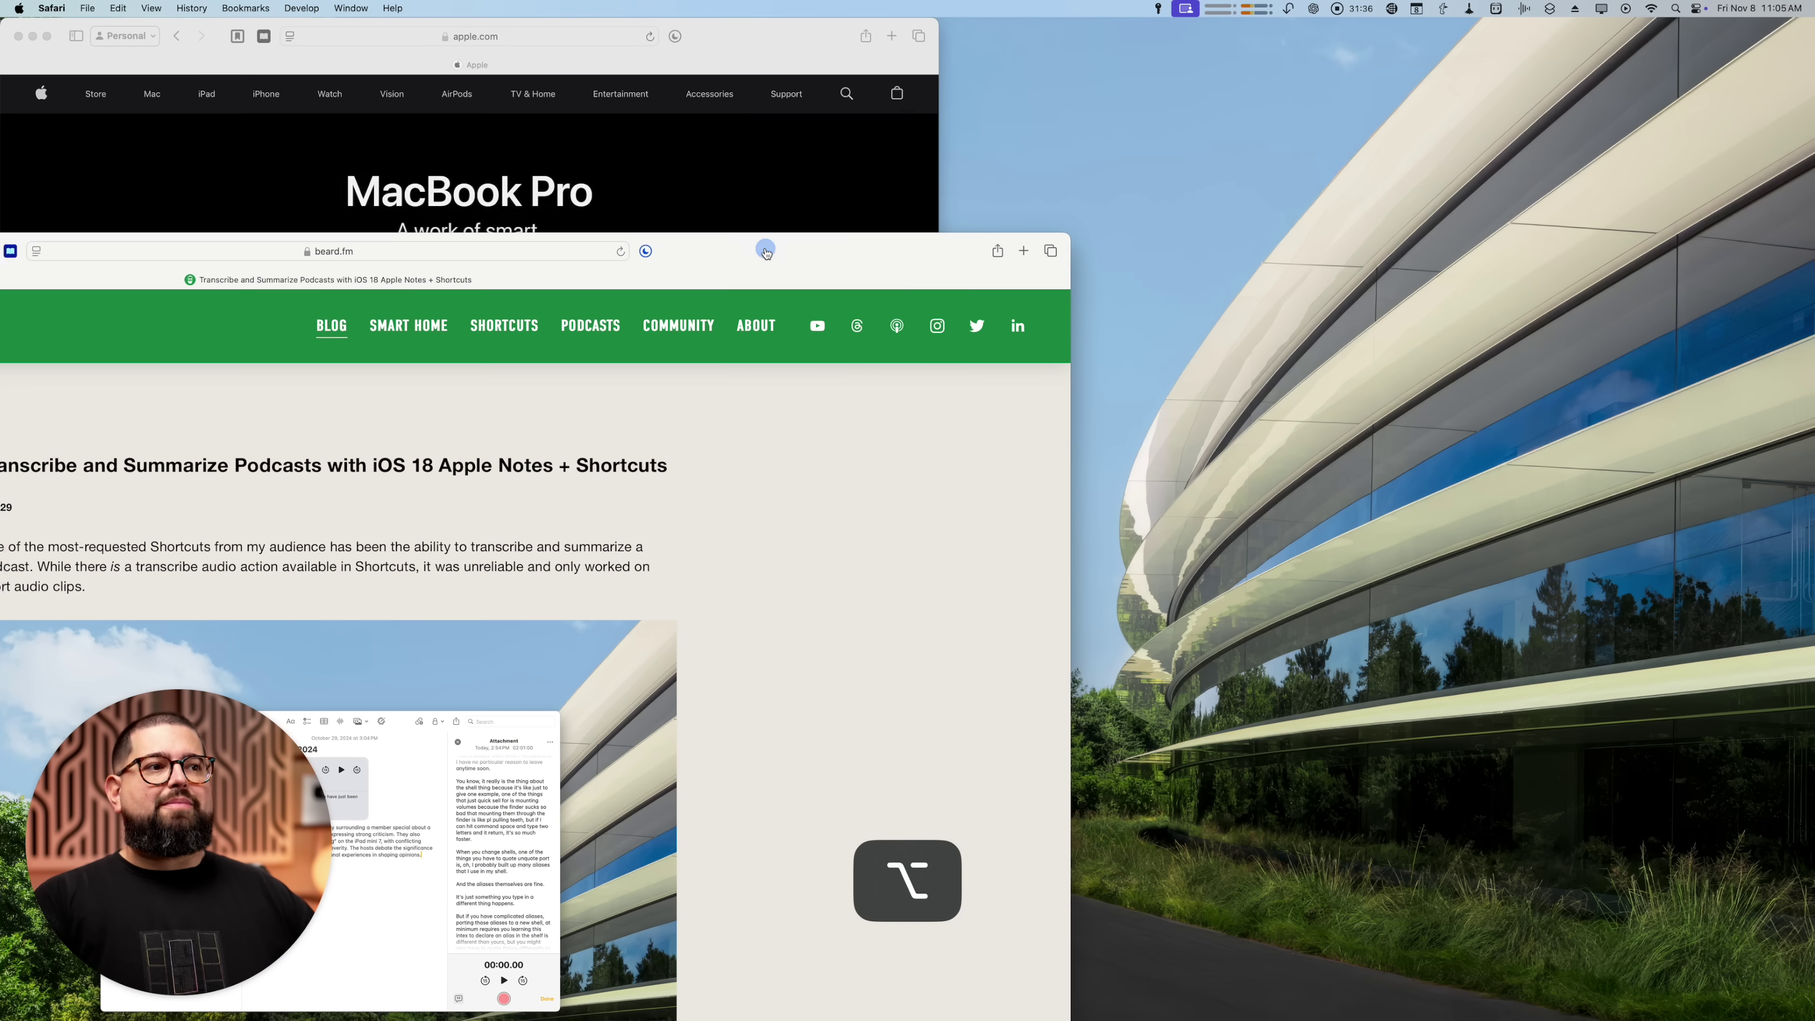
left_click(922, 36)
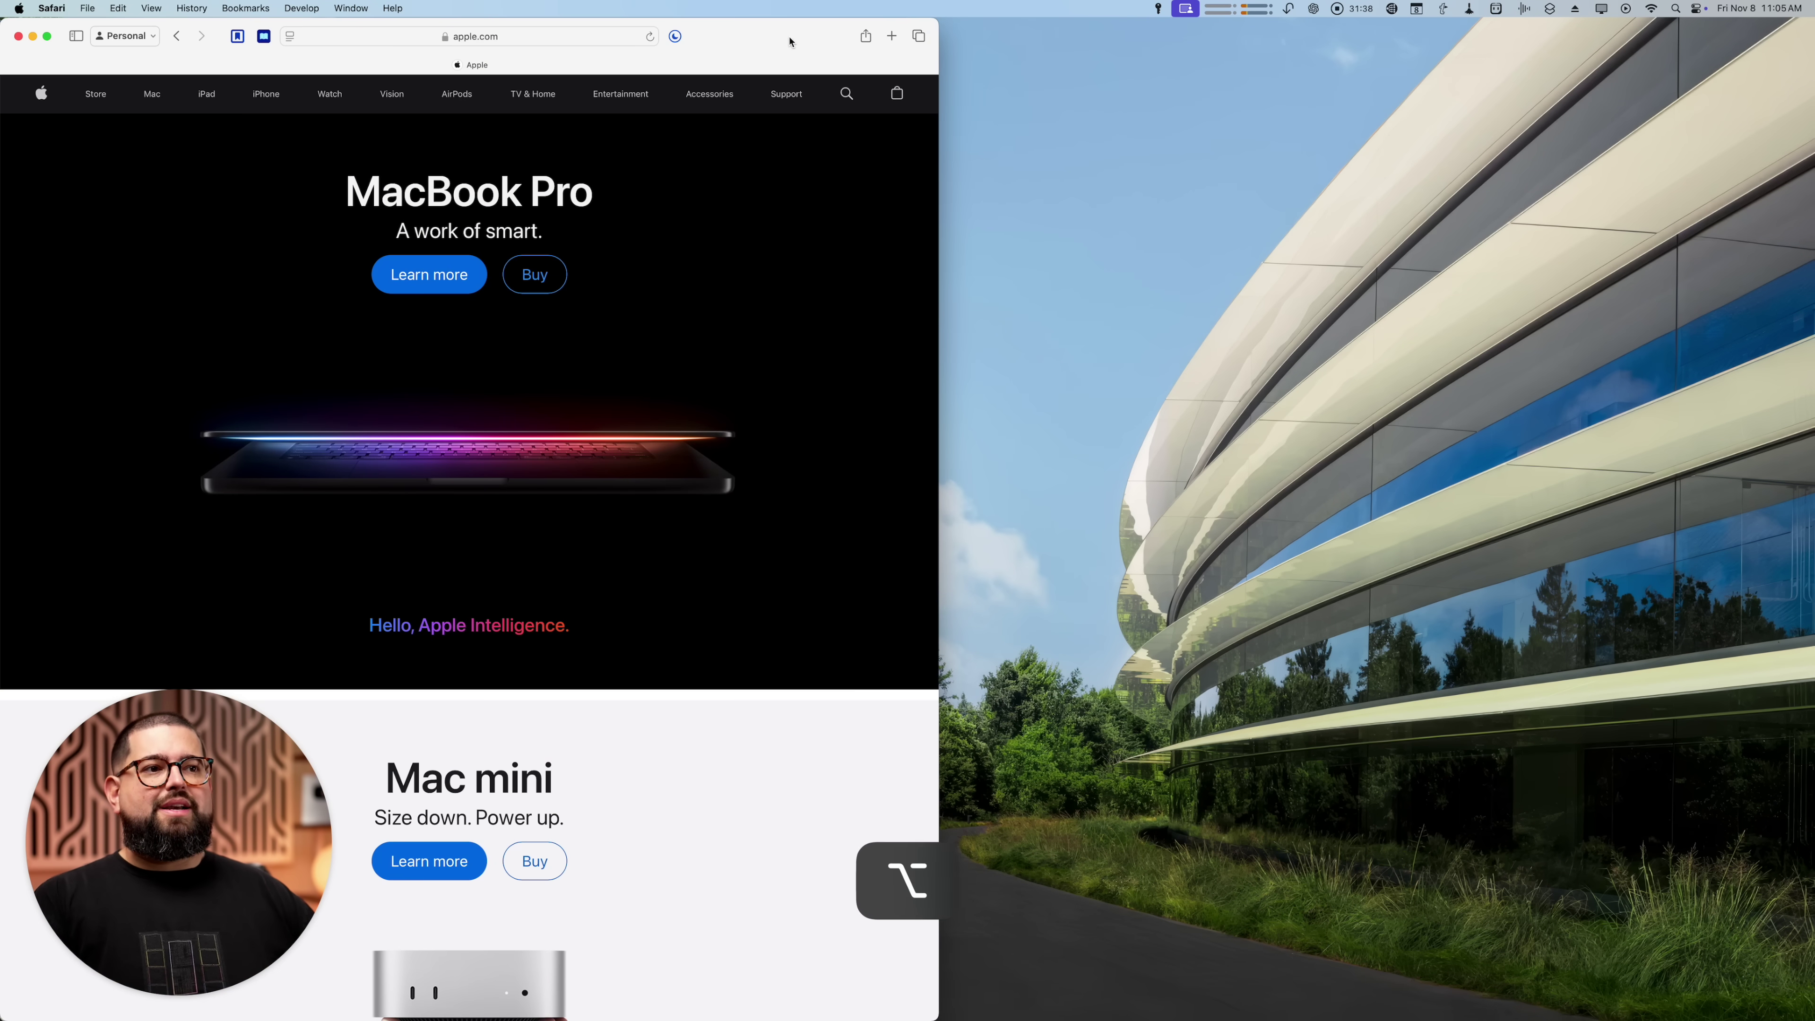
left_click_drag(779, 31, 1752, 172)
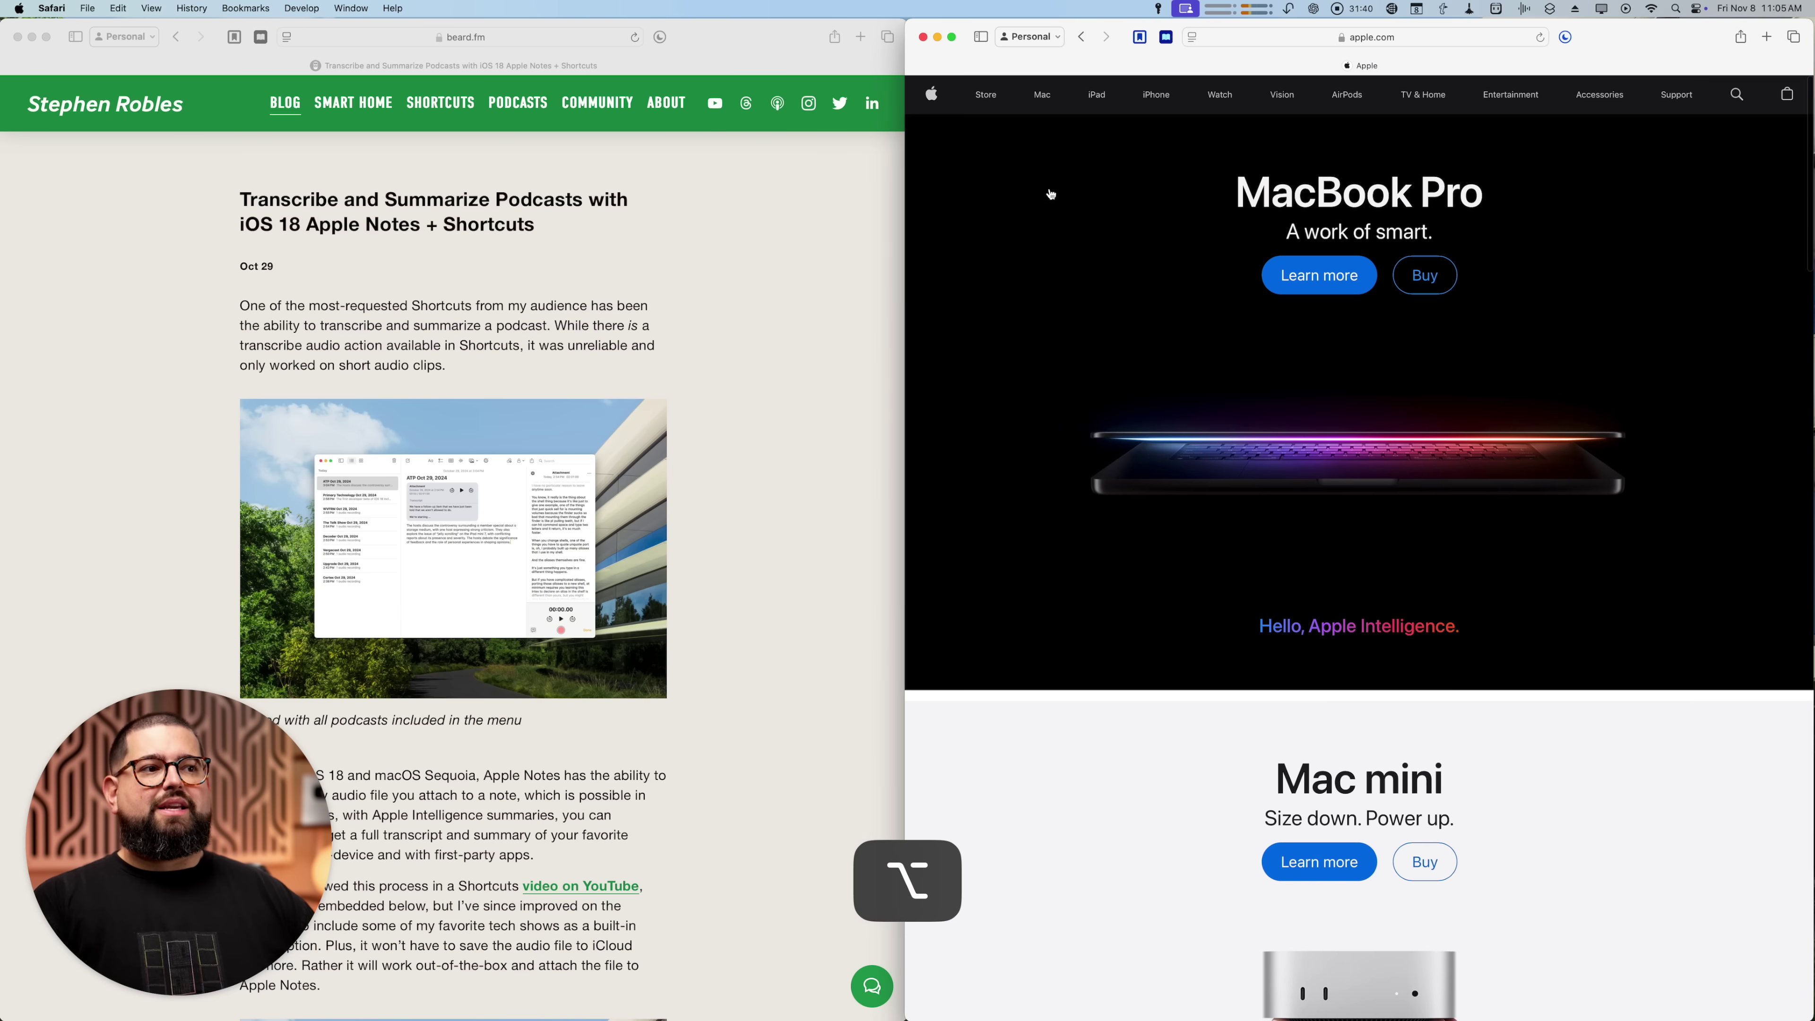
mouse_move(1010, 91)
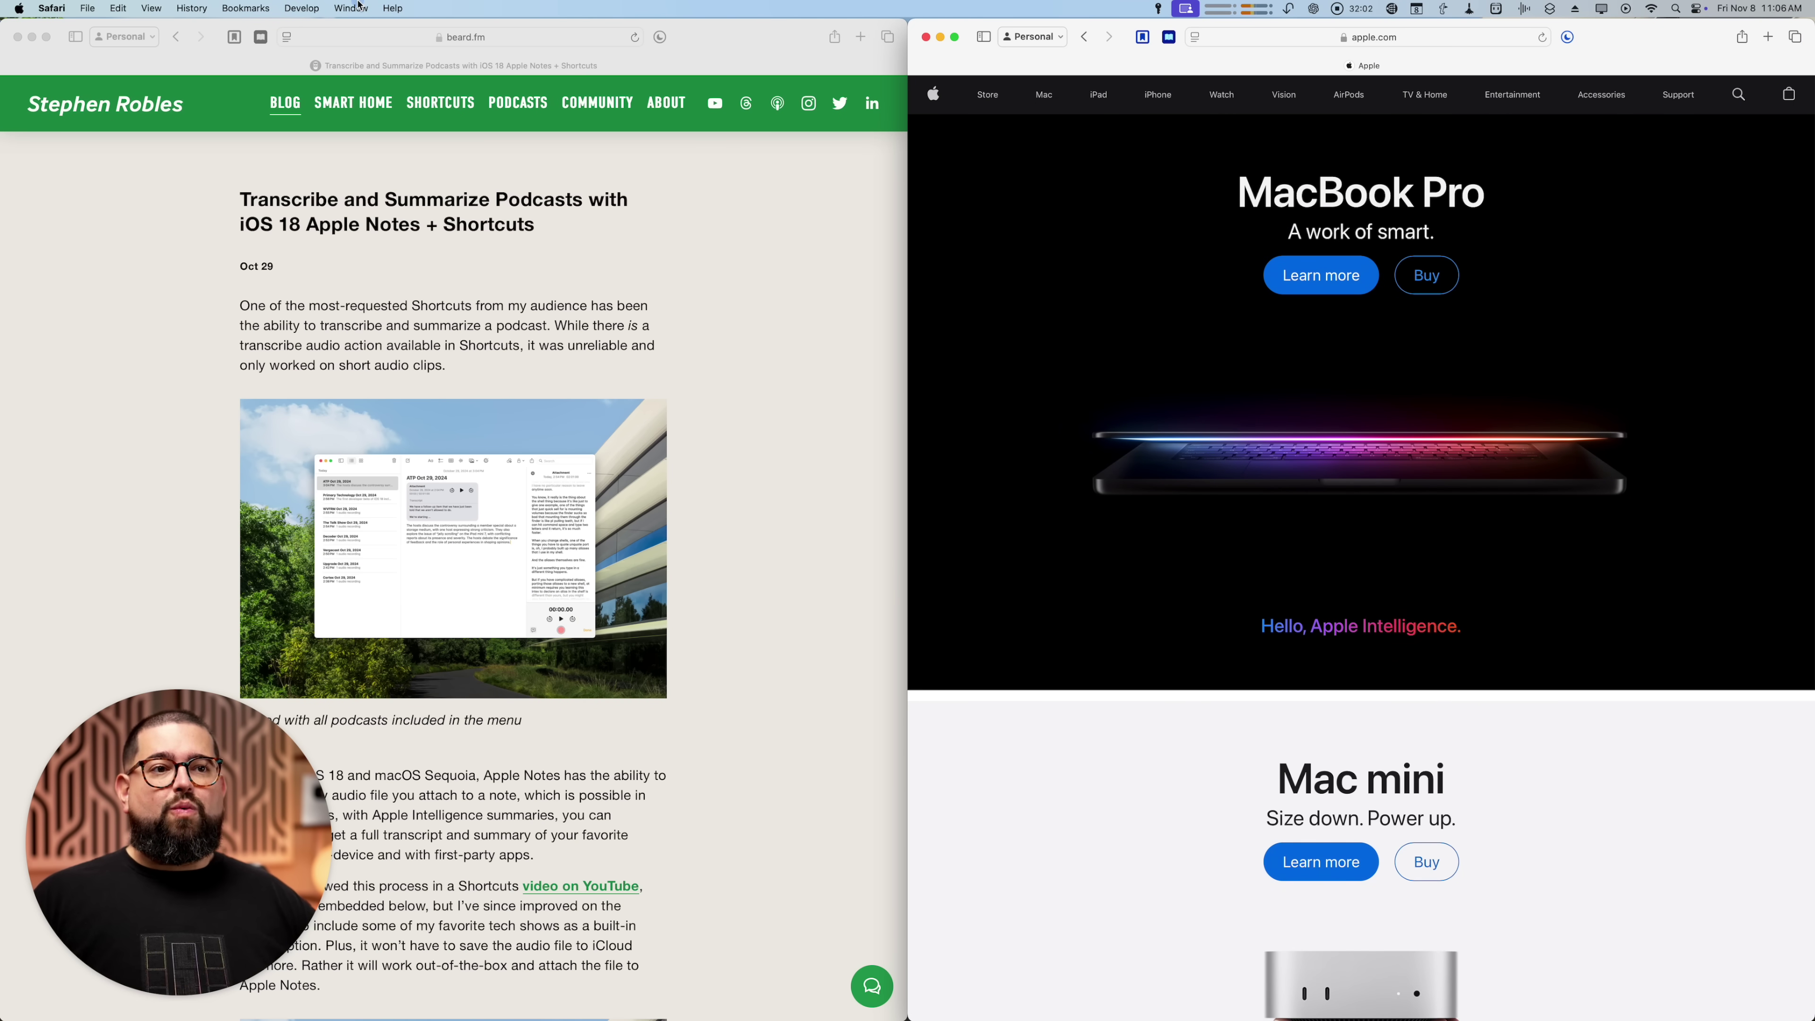
Step: Move the apple.com window to the top-right quarter via Window > Move & Resize
left_click(358, 7)
mouse_move(388, 107)
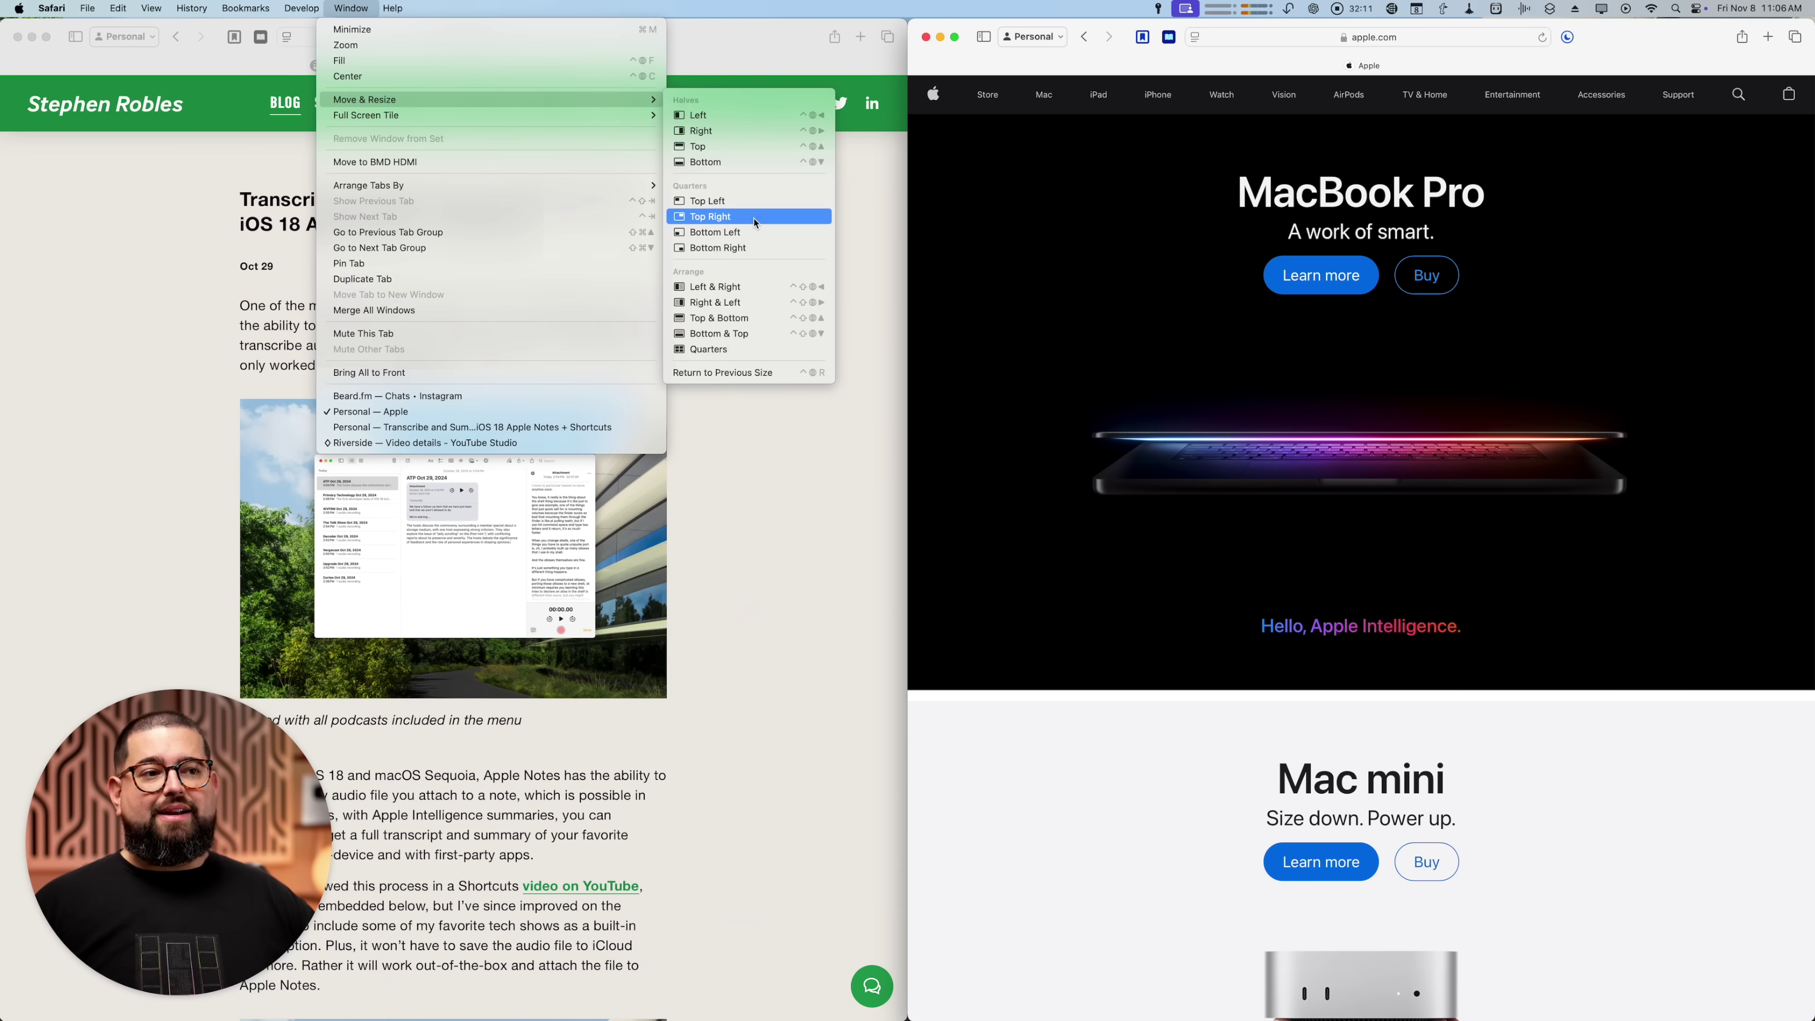
left_click(1057, 472)
left_click(279, 18)
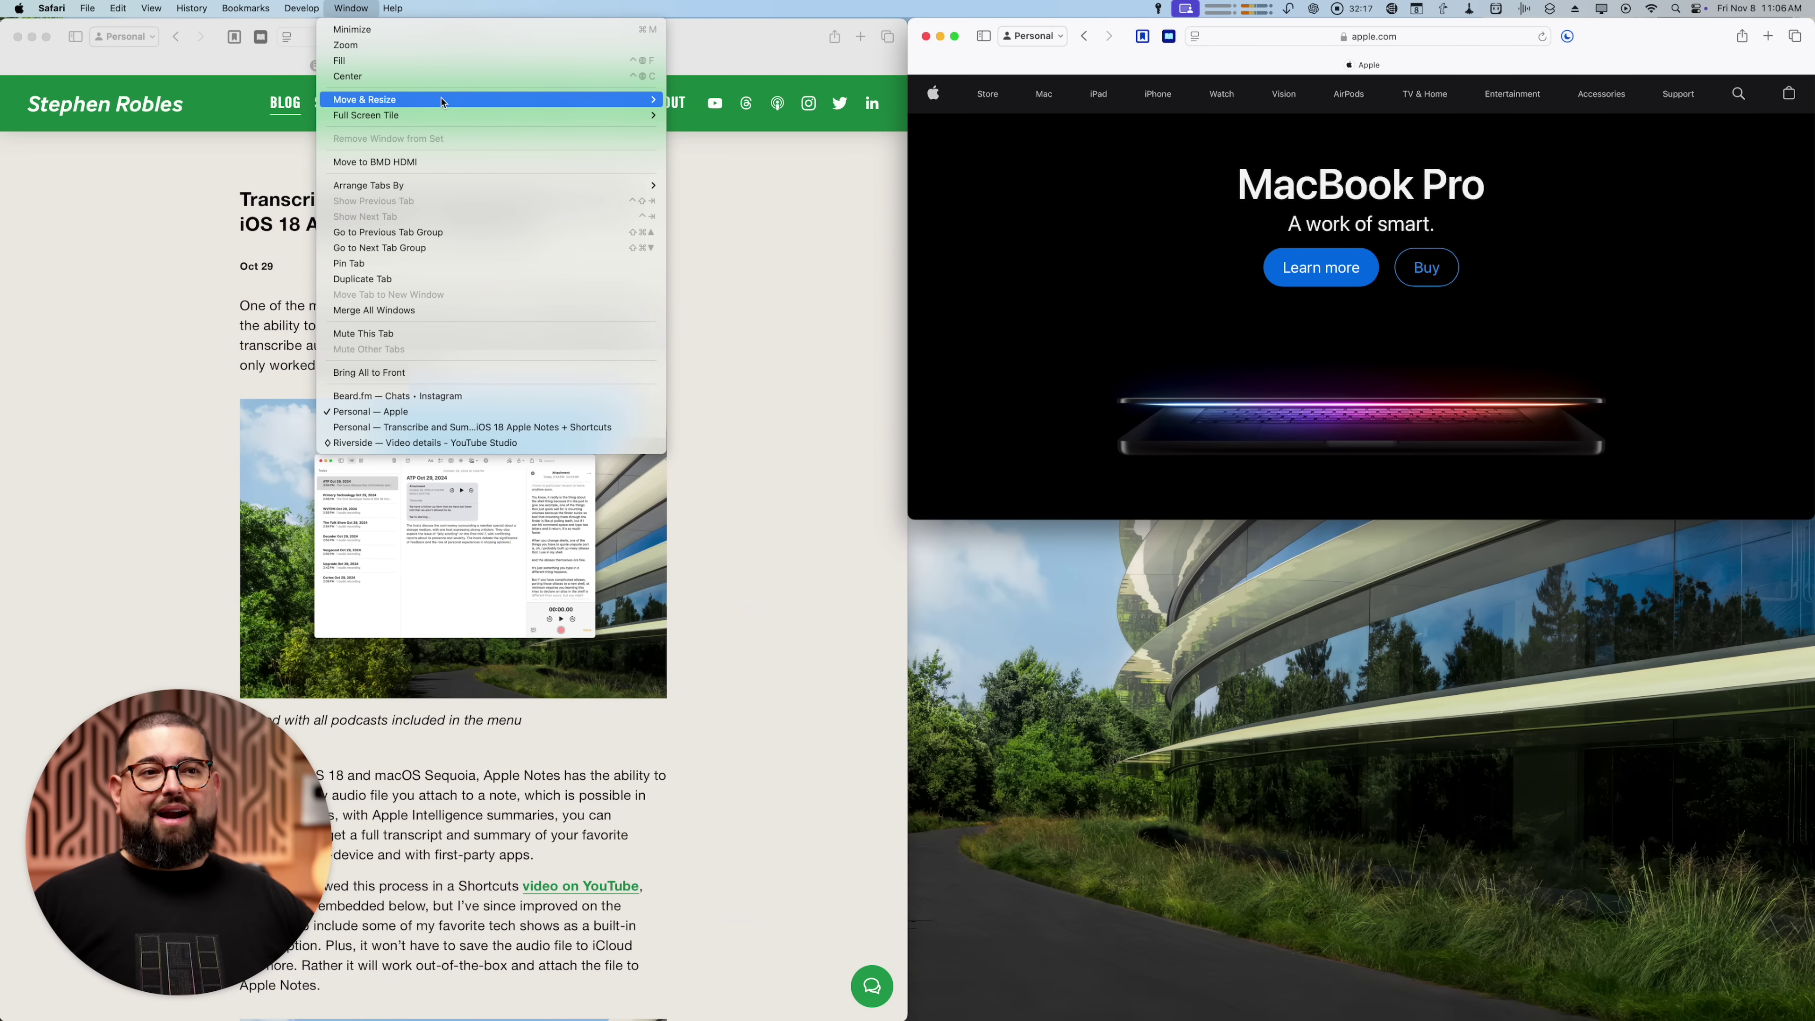
Step: Return the apple.com window to its previous size
mouse_move(493, 99)
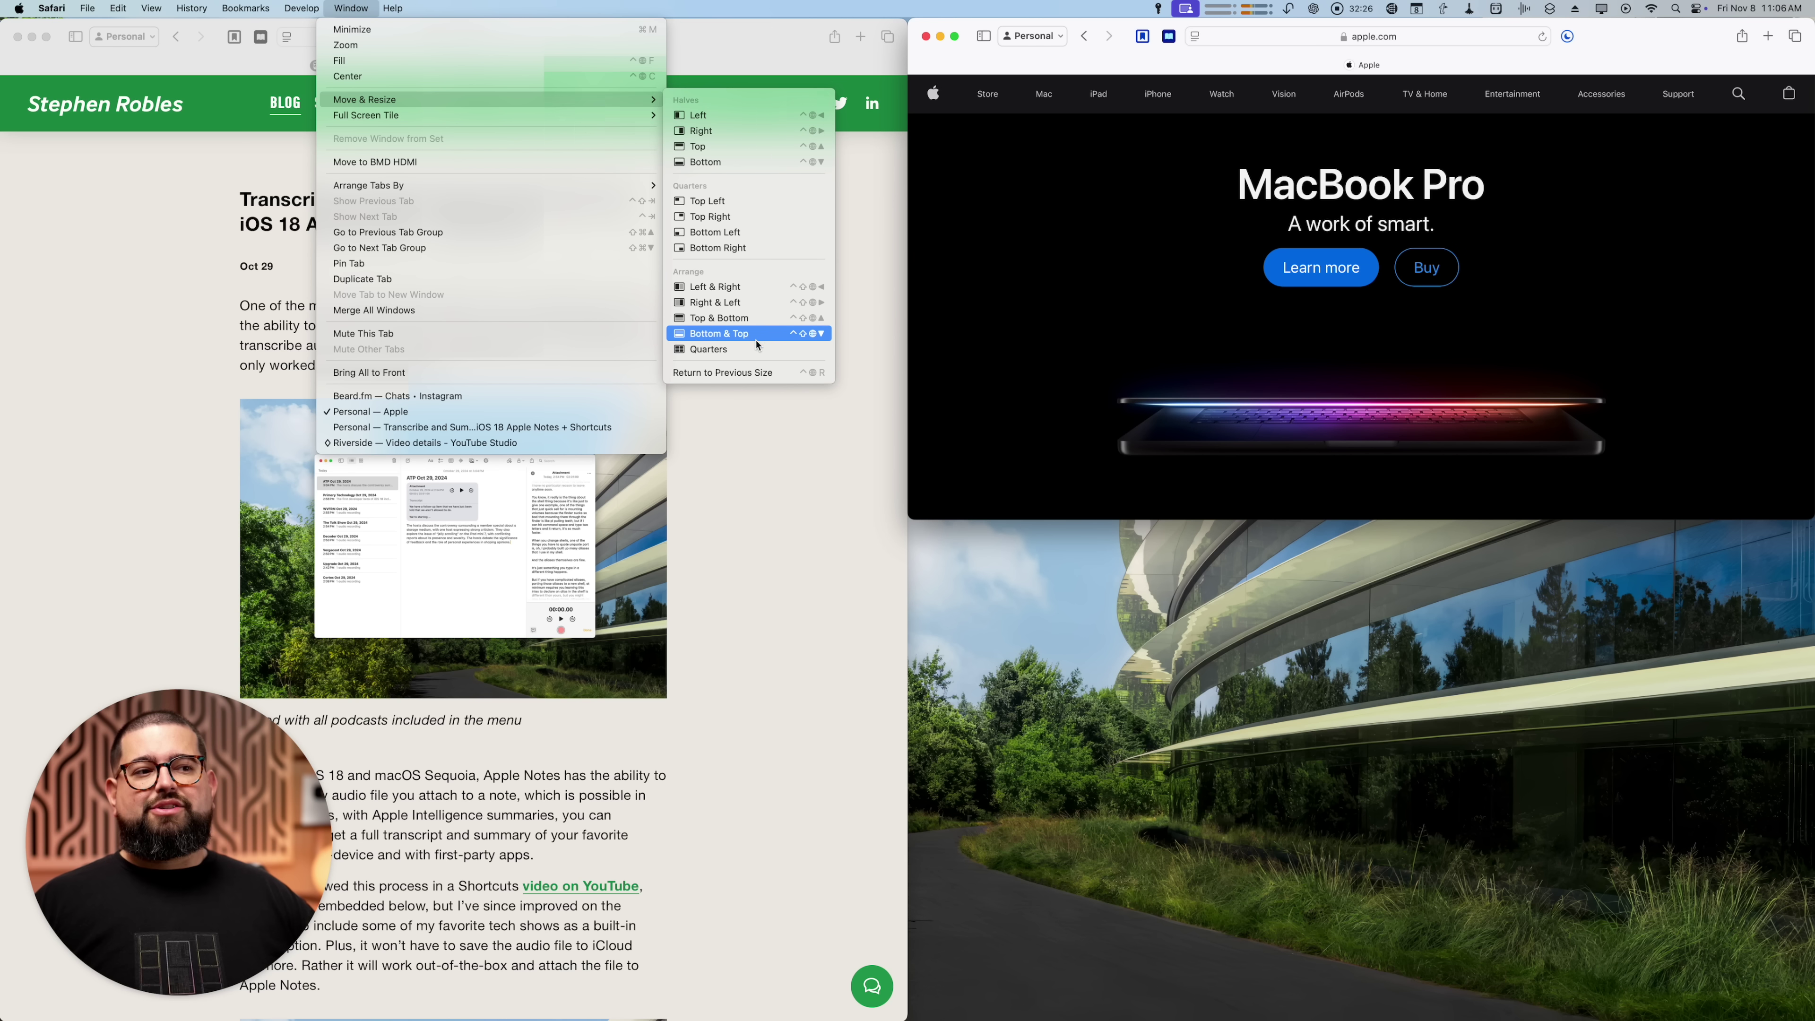
left_click(756, 373)
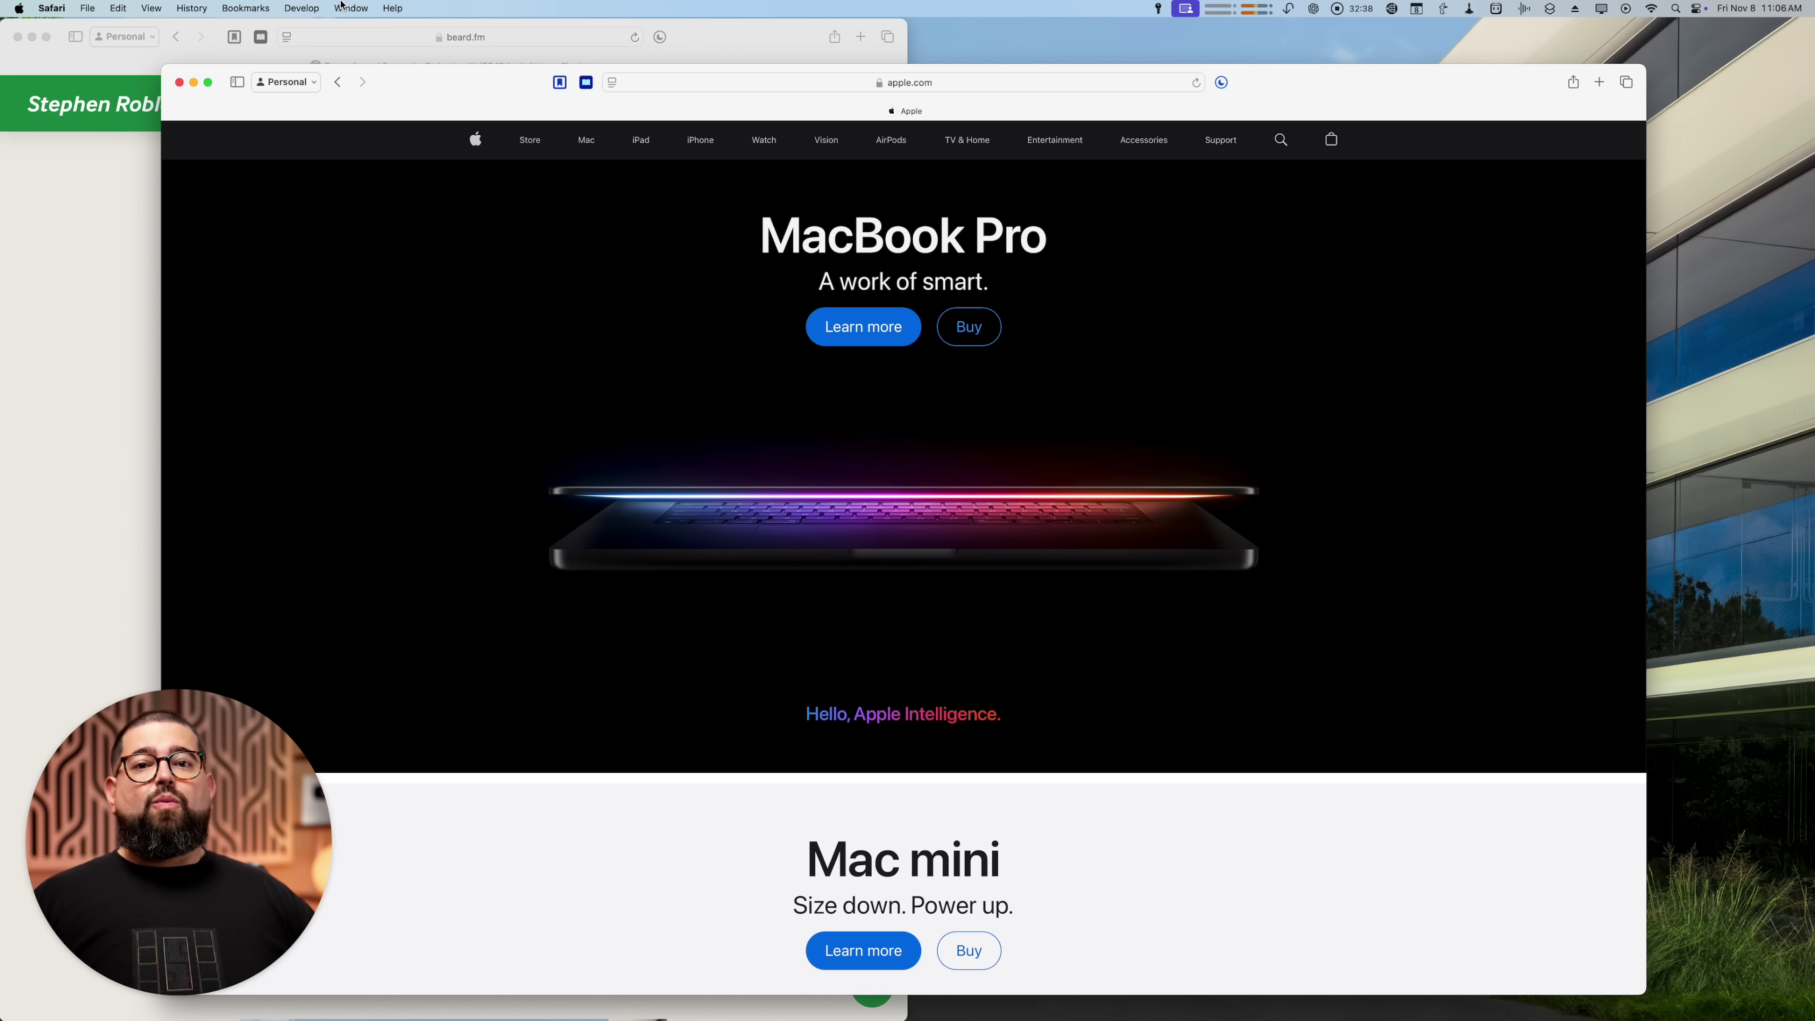
left_click(350, 8)
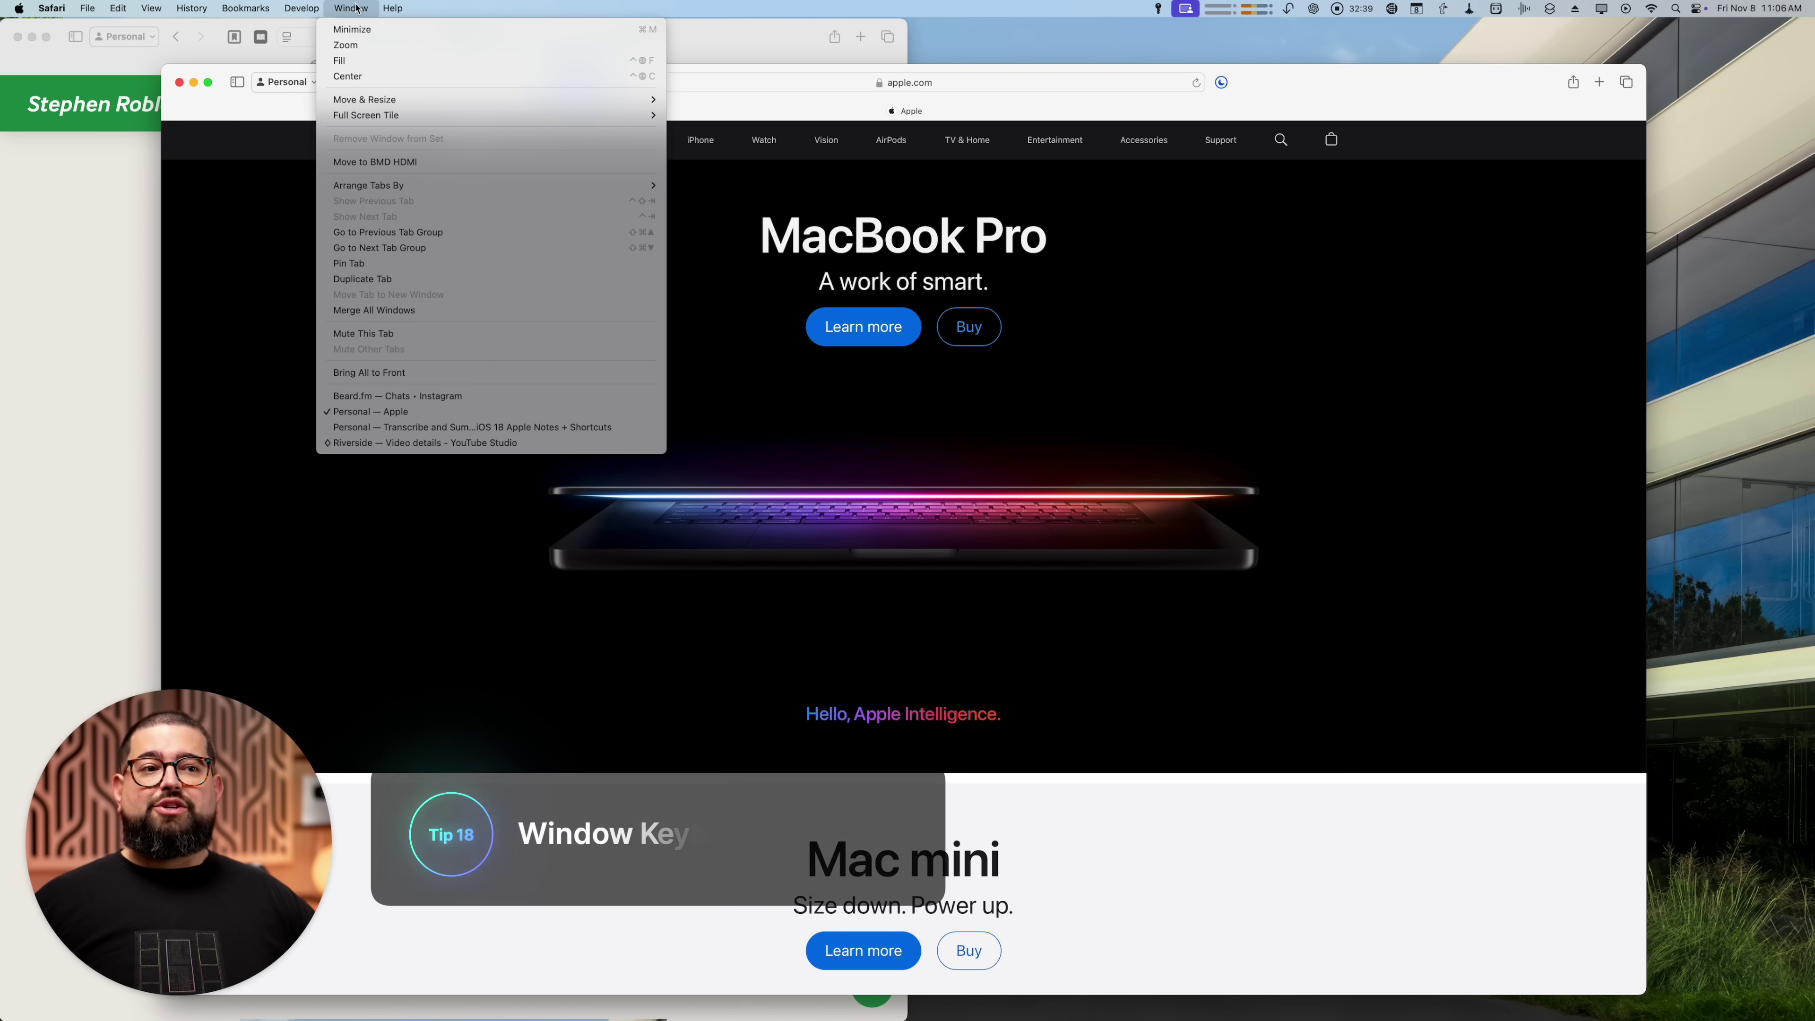
mouse_move(390, 100)
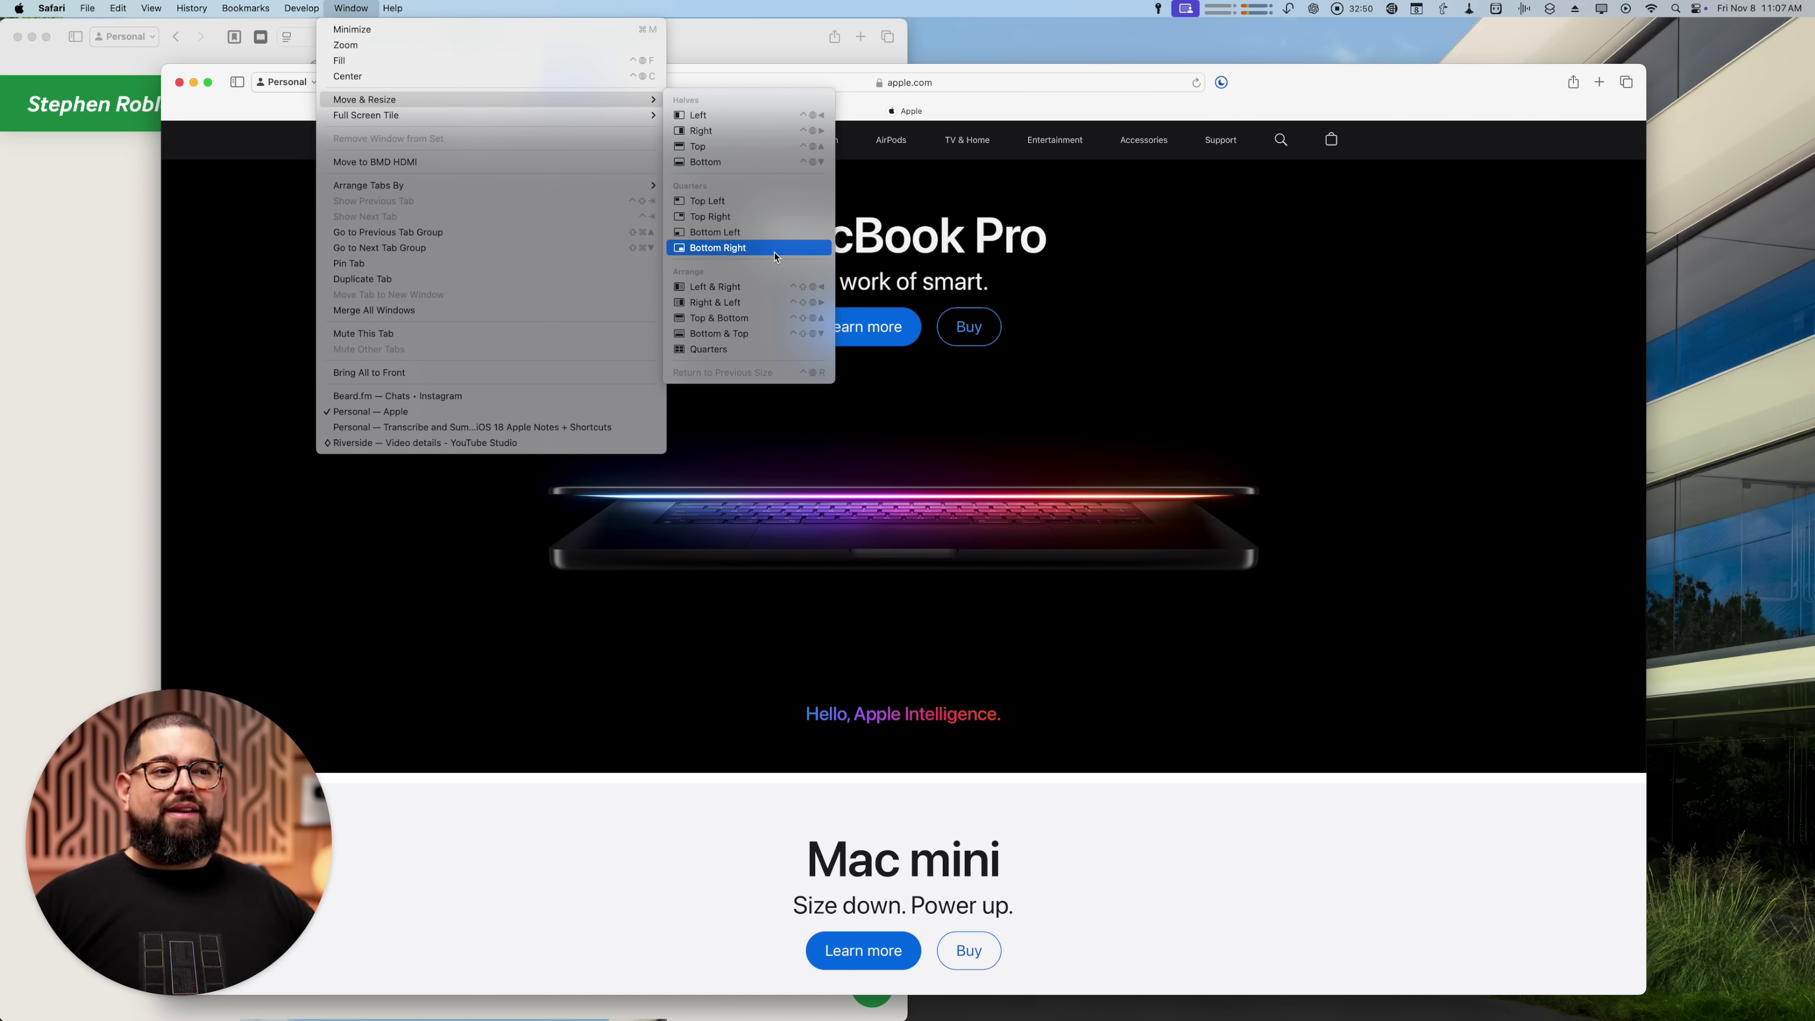
left_click(19, 8)
Step: Open Keyboard Shortcuts > App Shortcuts for All Applications in System Settings
left_click(19, 9)
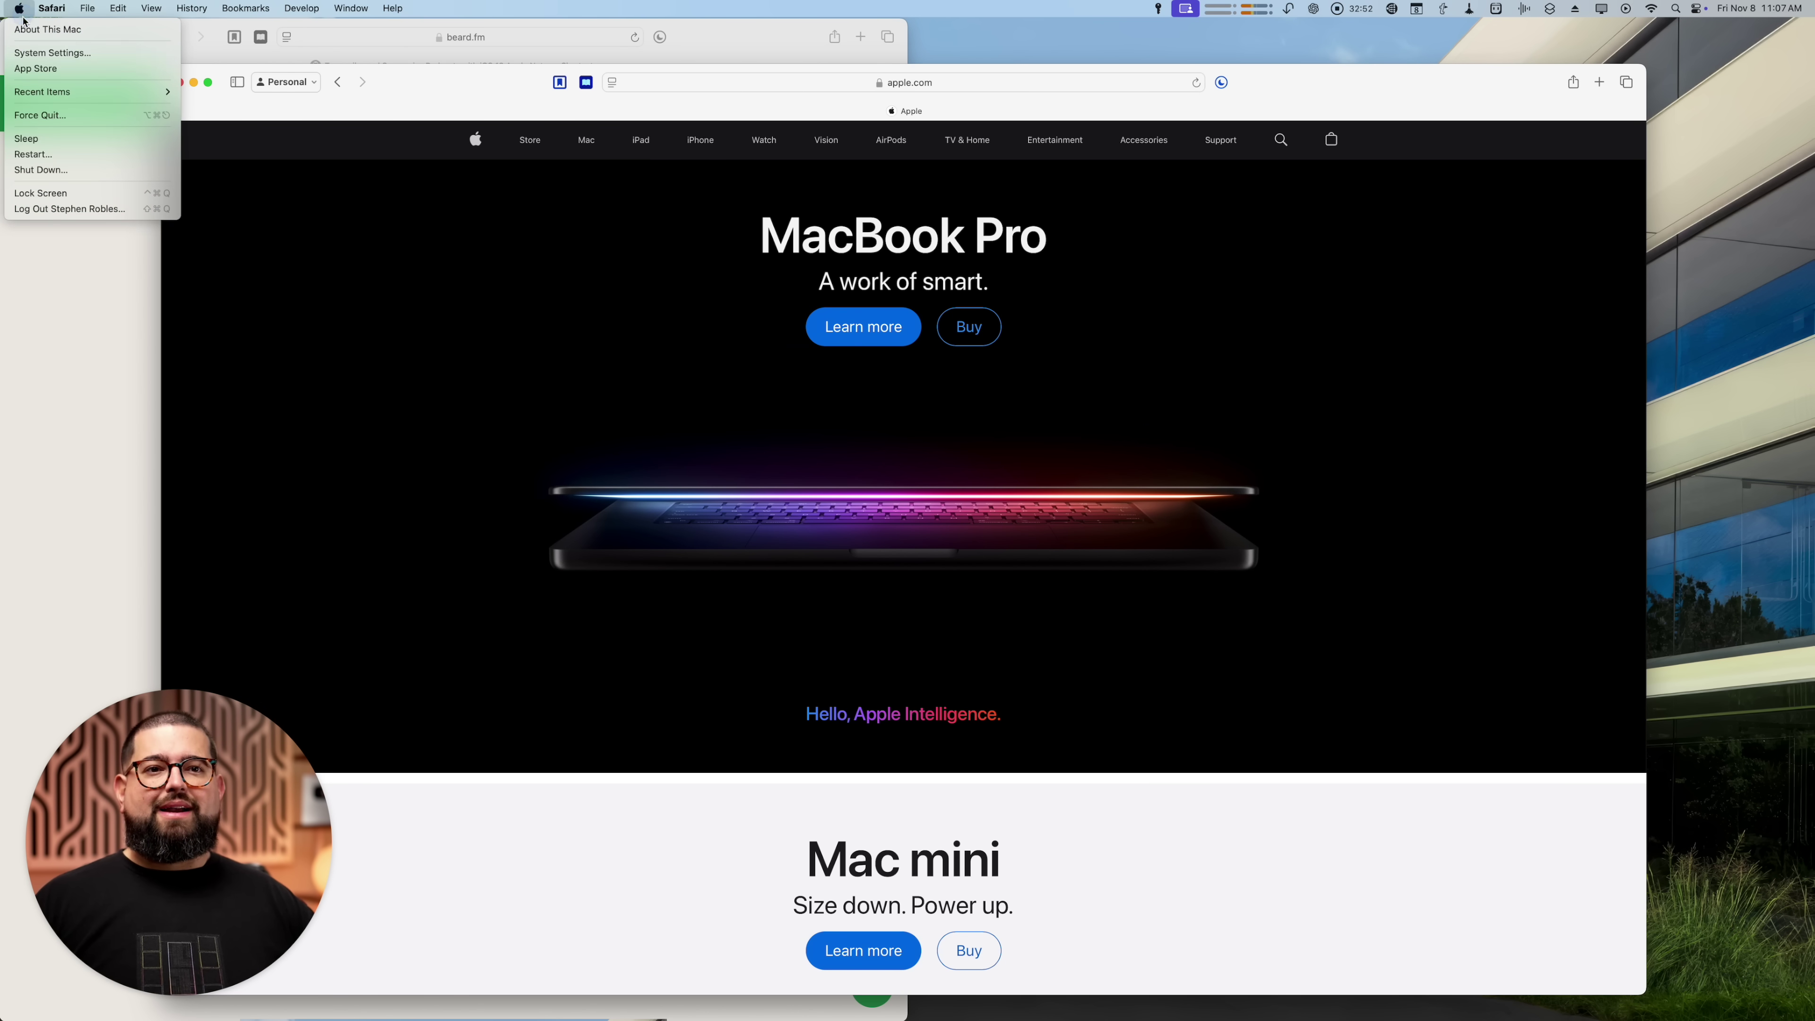
left_click(52, 53)
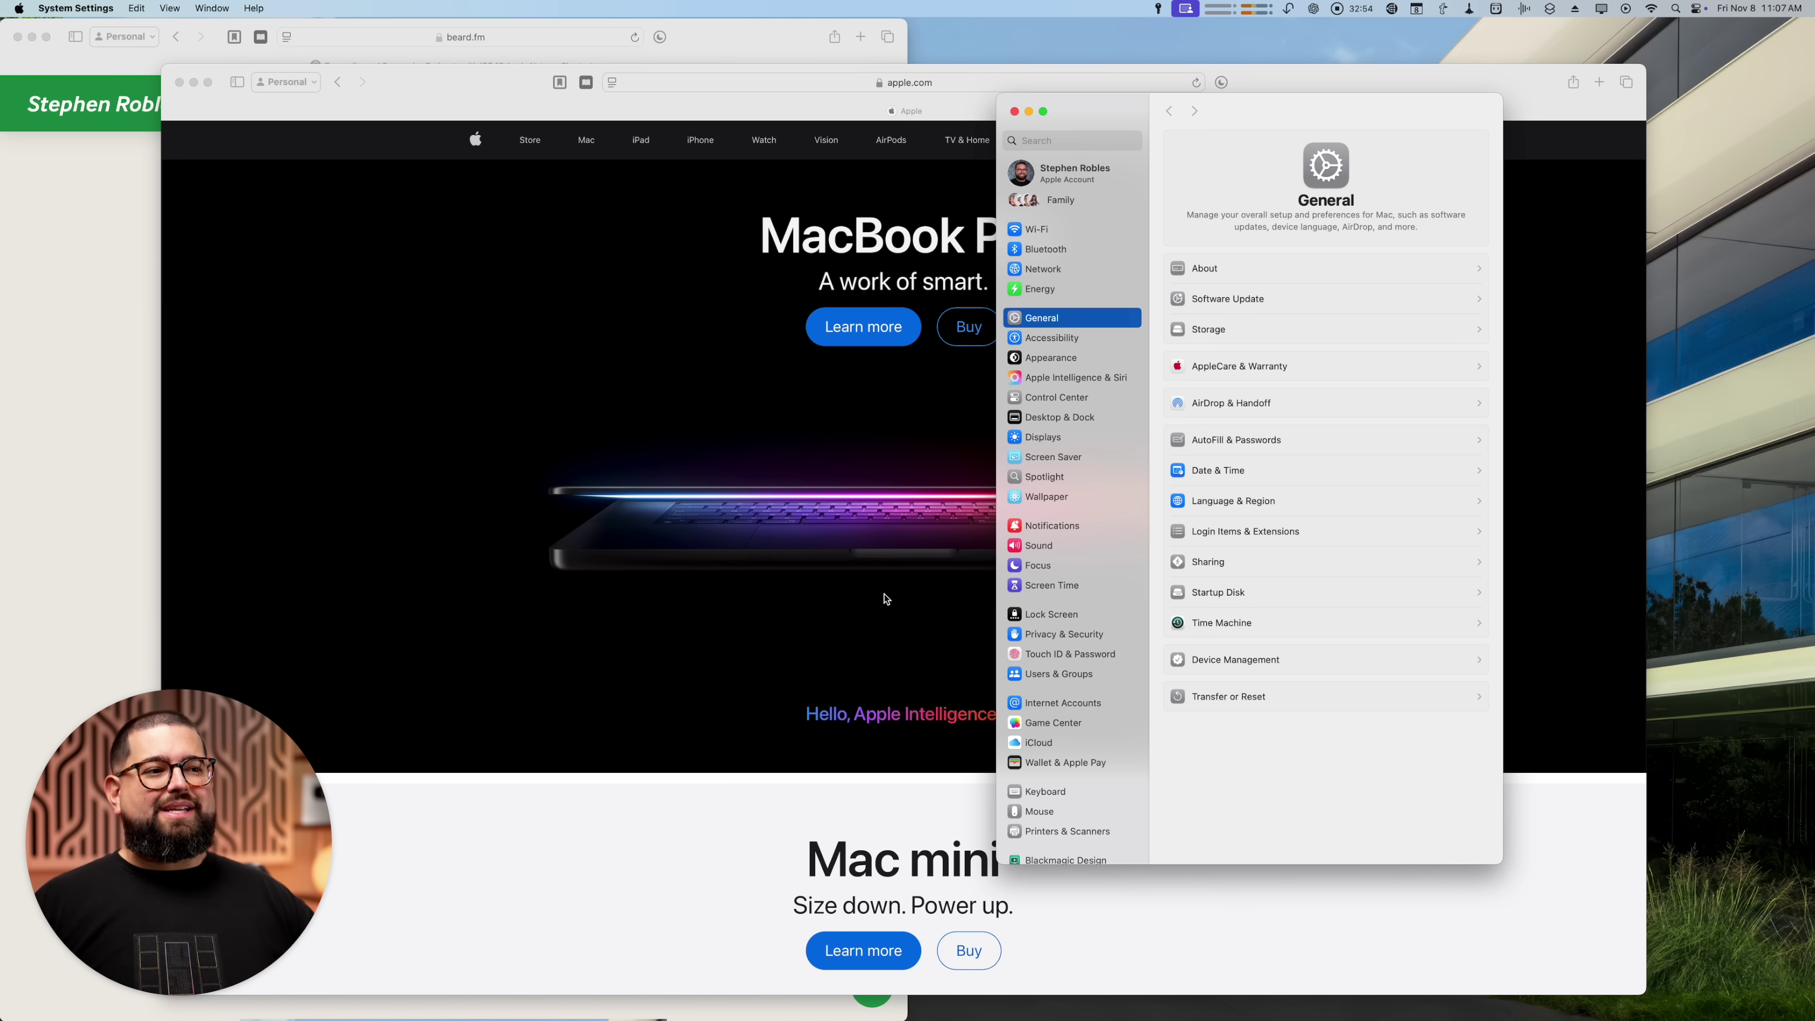
scroll(1101, 684, "down", 1)
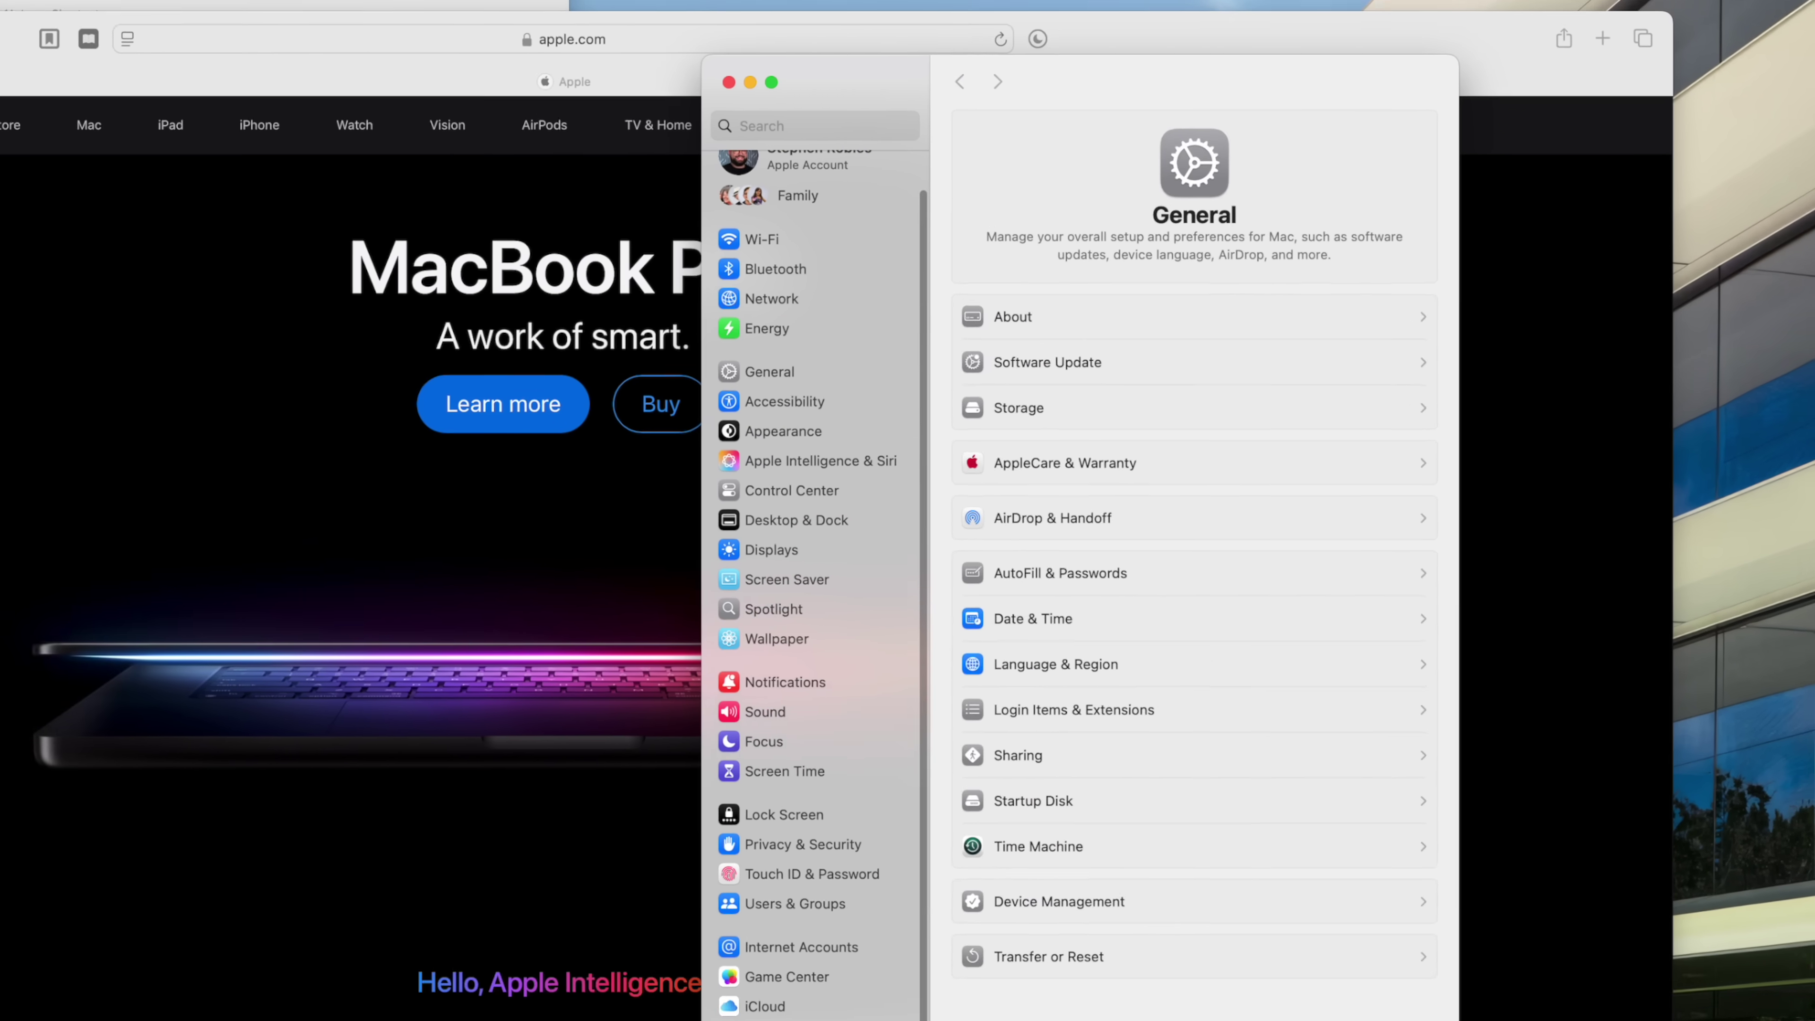
left_click(1045, 778)
left_click(1296, 346)
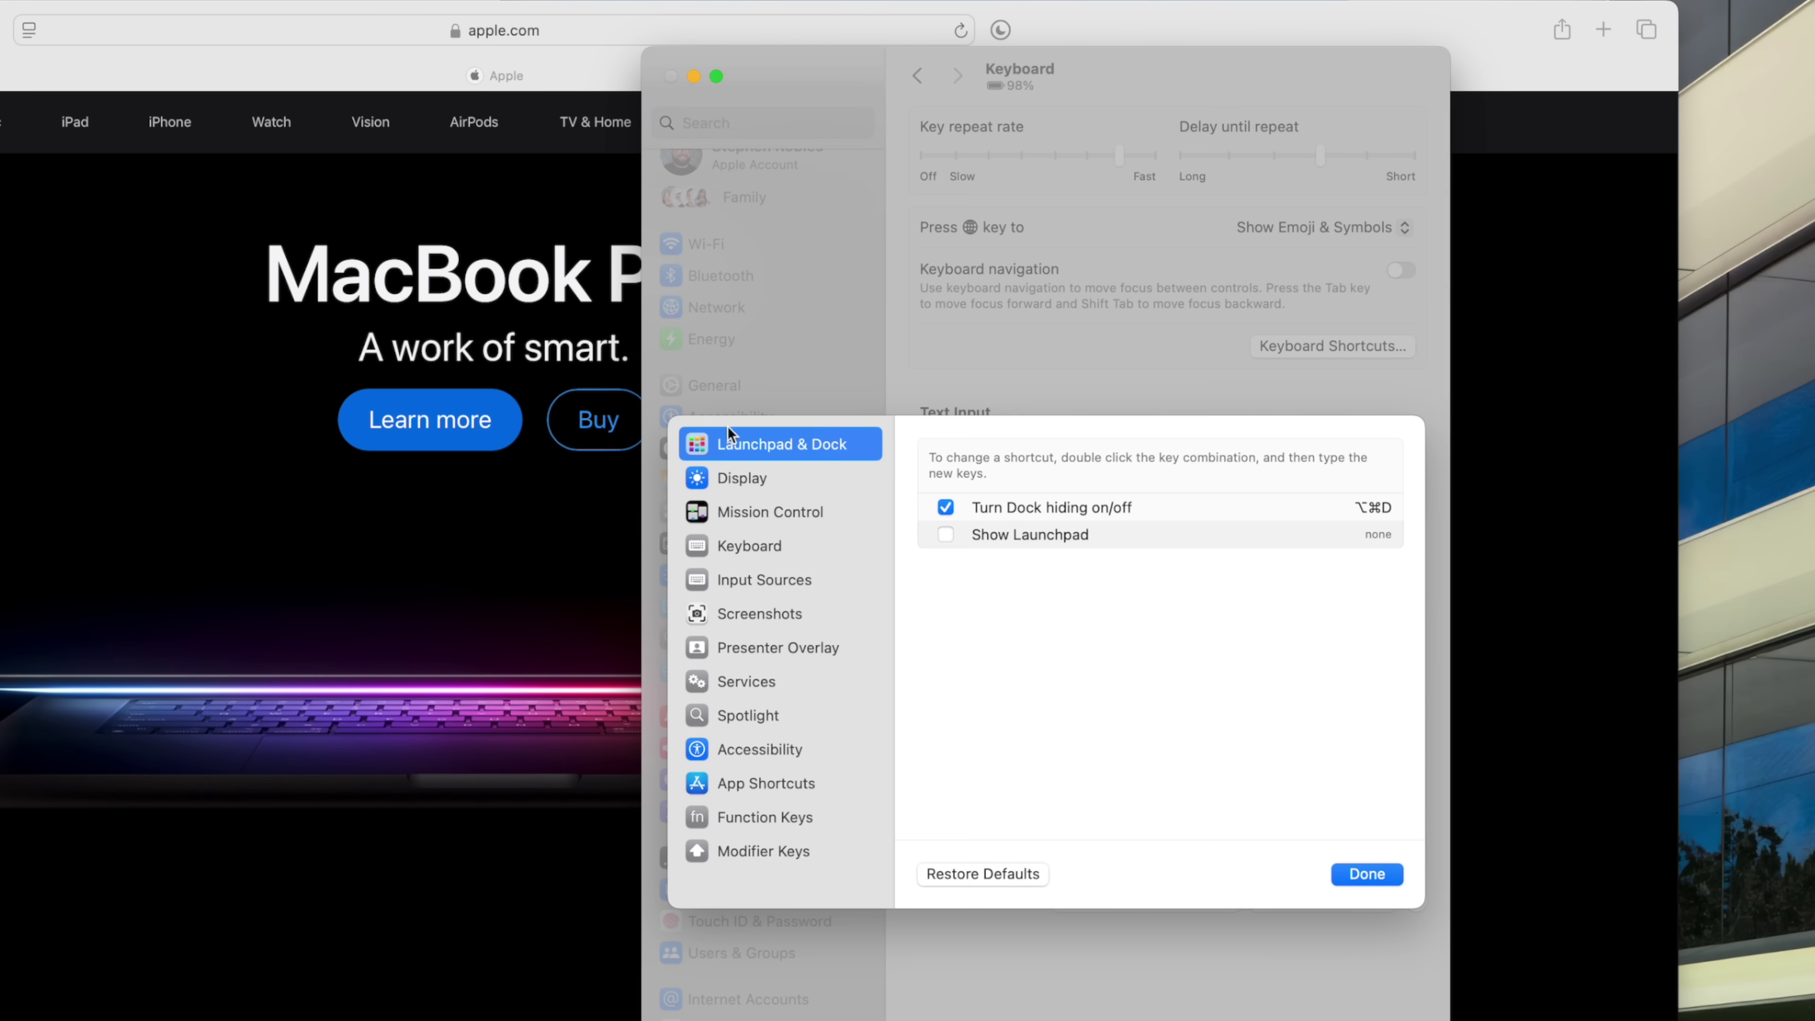
left_click(769, 782)
left_click(1020, 507)
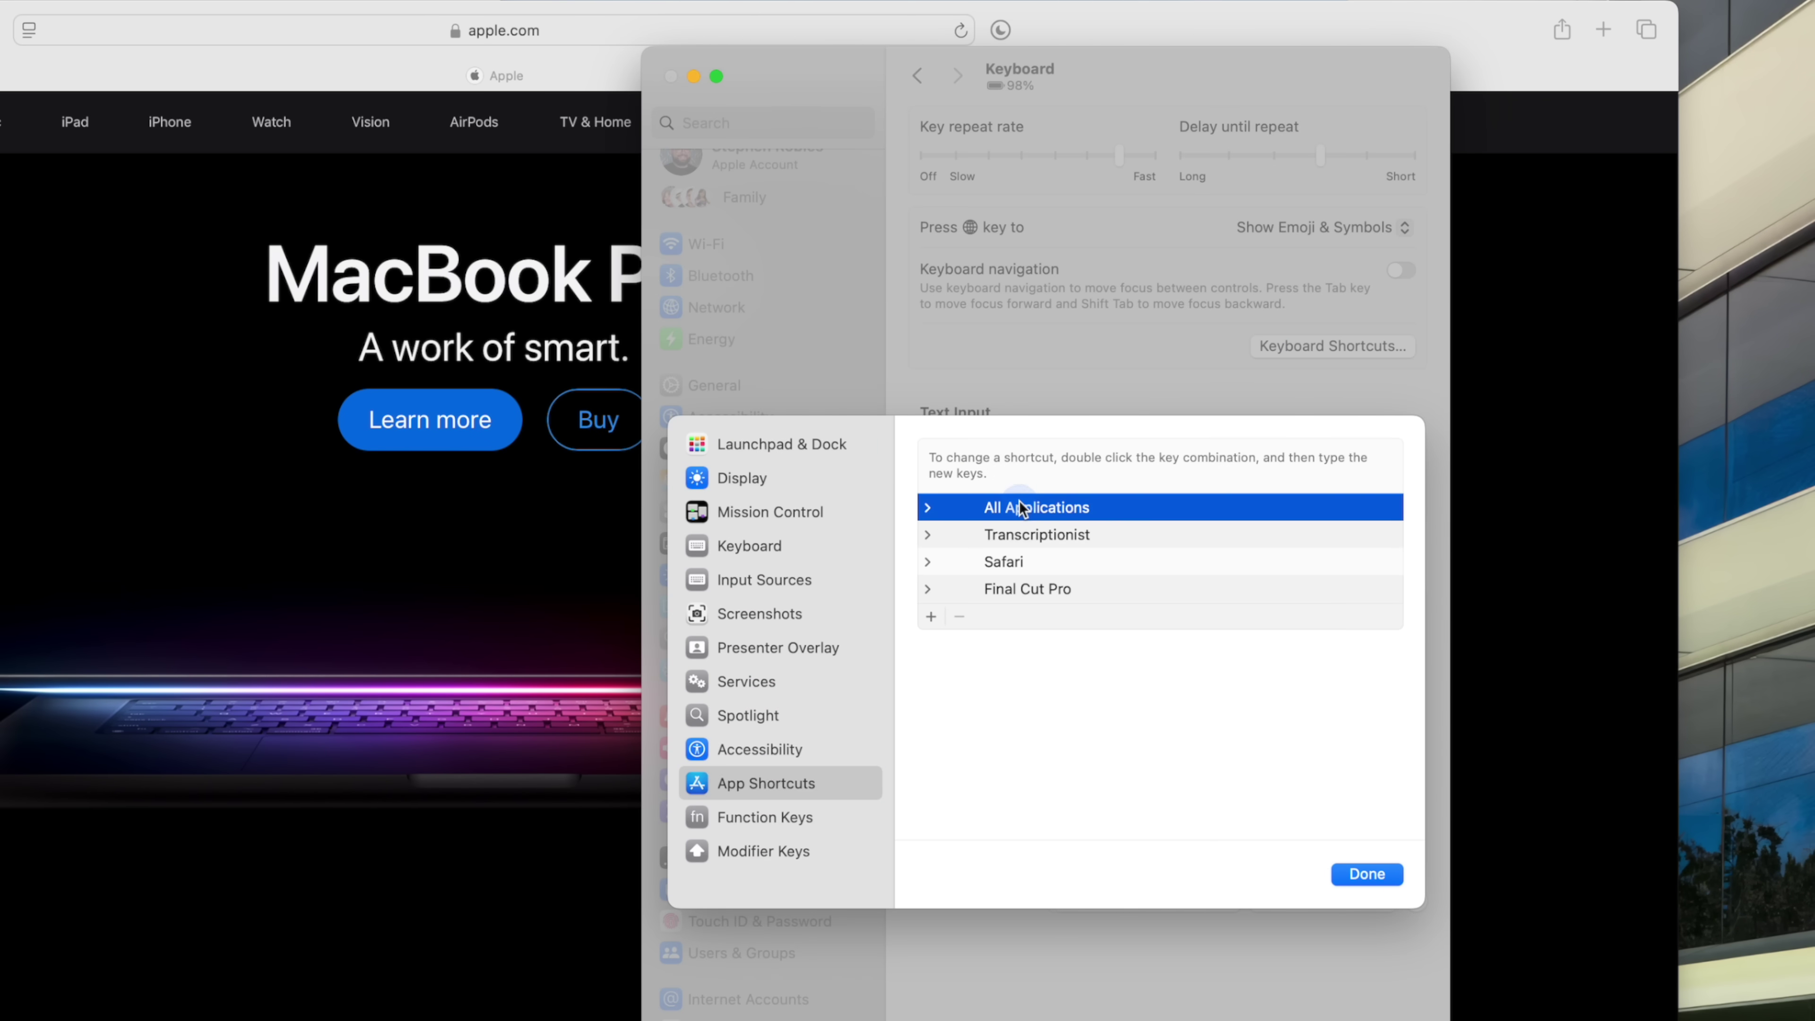
Step: Add an All Applications shortcut ⌥⇧⌘R for the 'Top Right' command
left_click(930, 626)
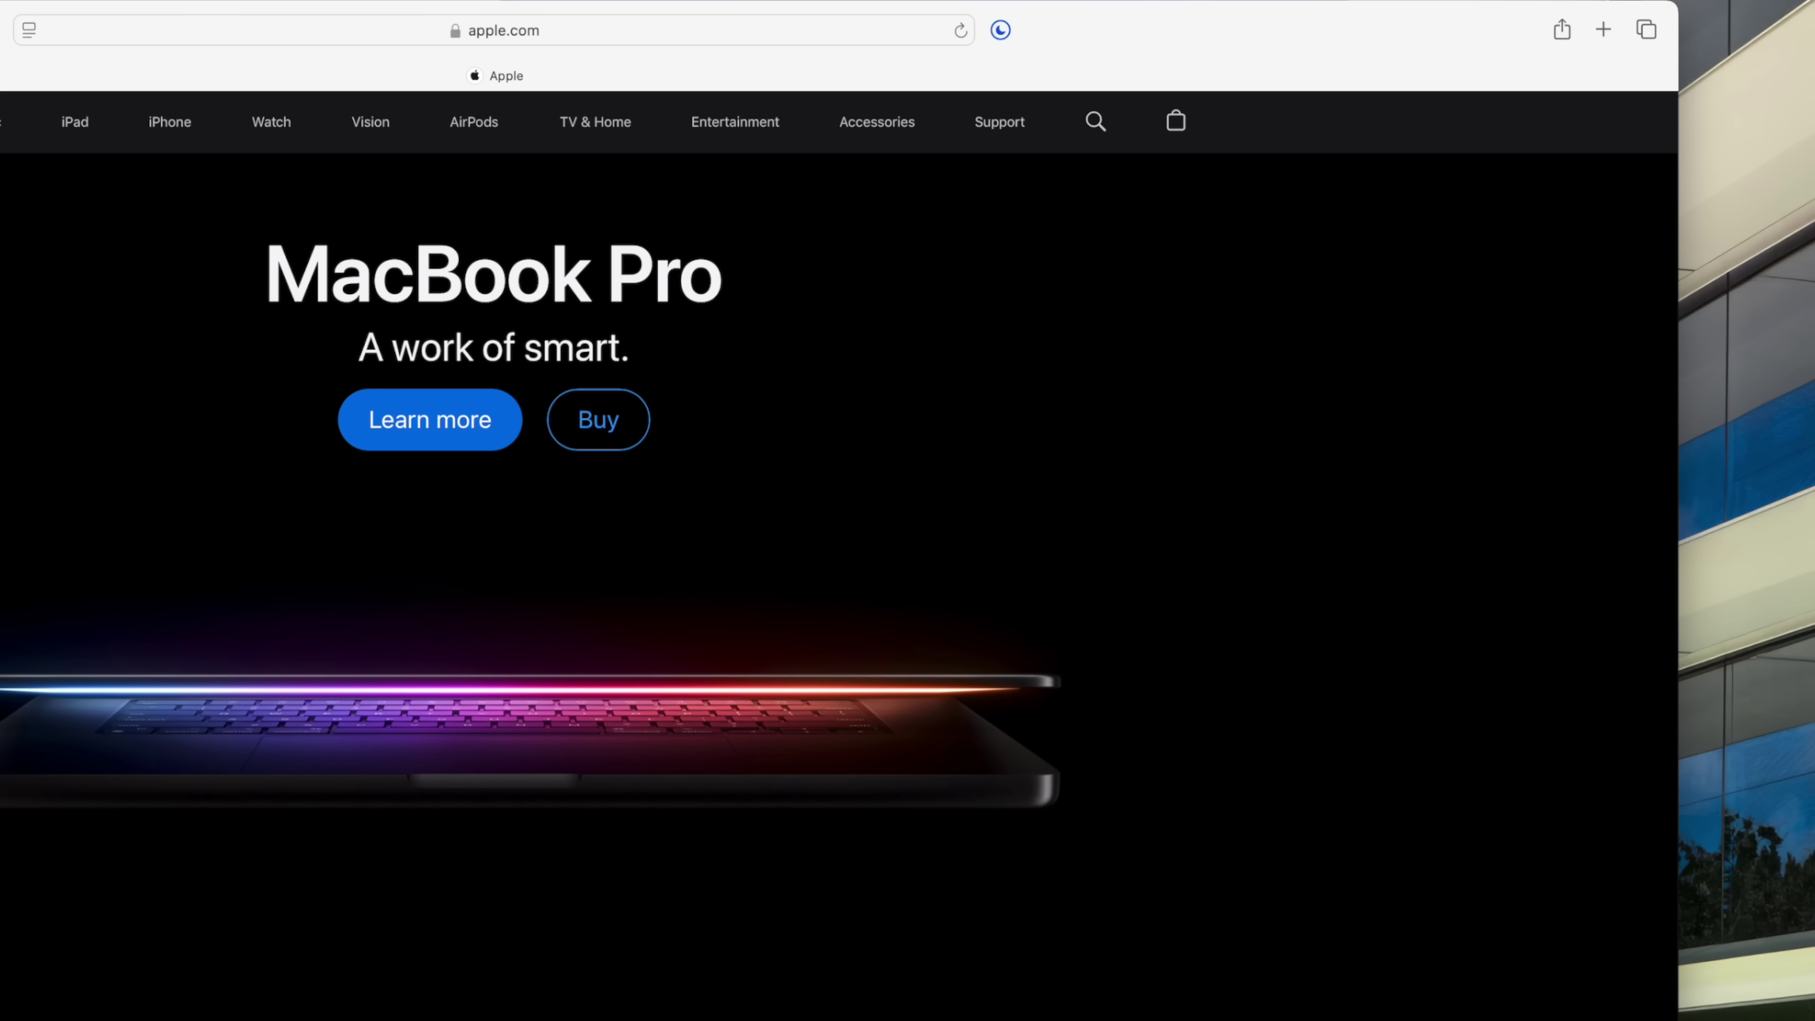
mouse_move(71, 57)
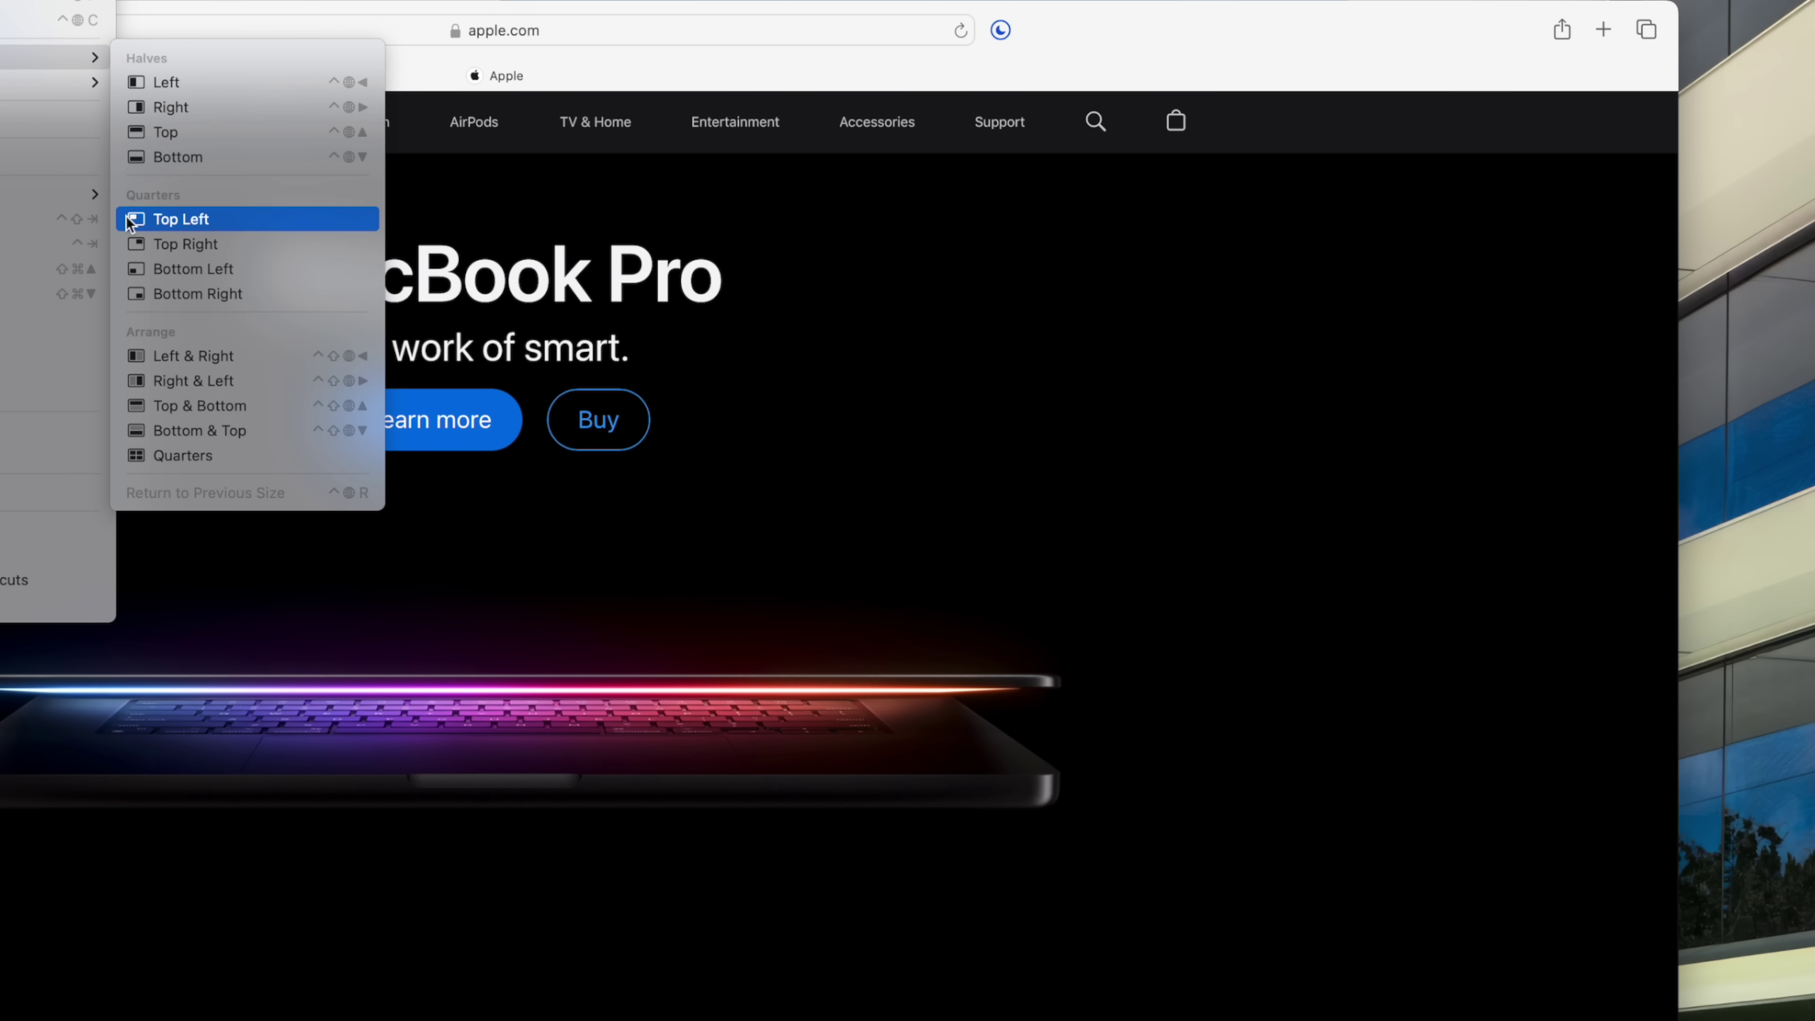
left_click(174, 243)
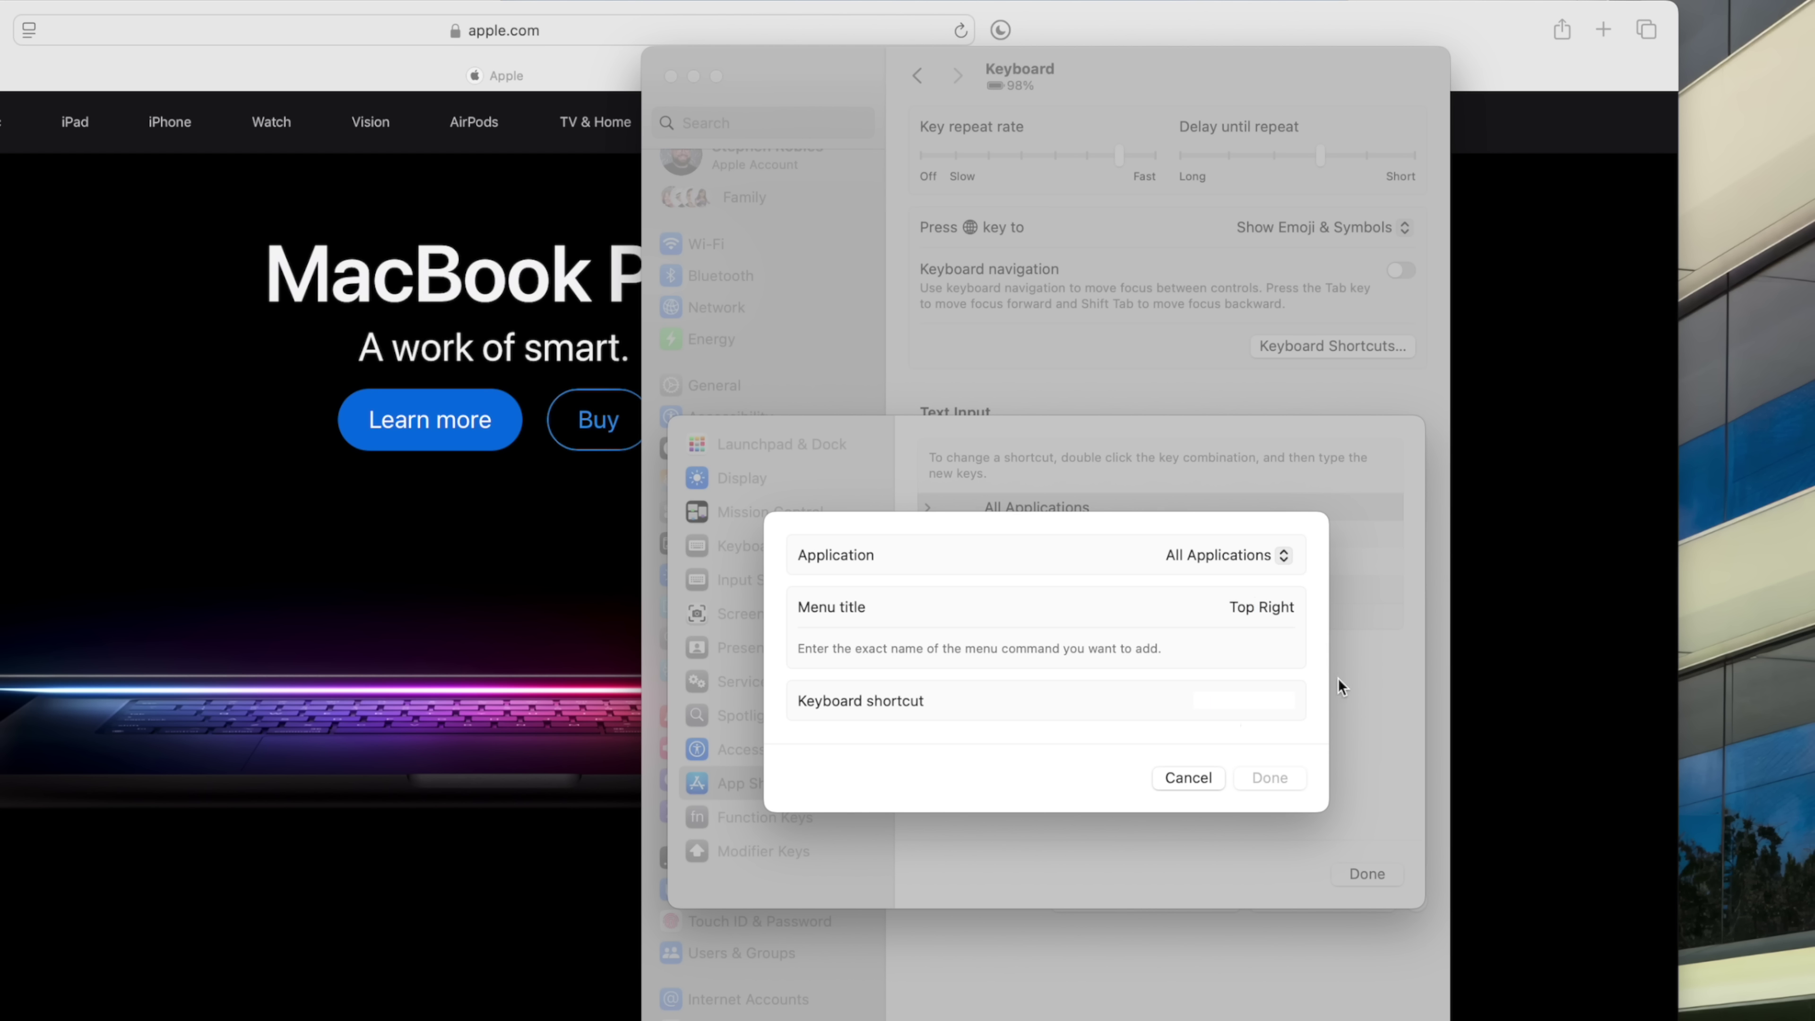
key("alt+shift+super+r")
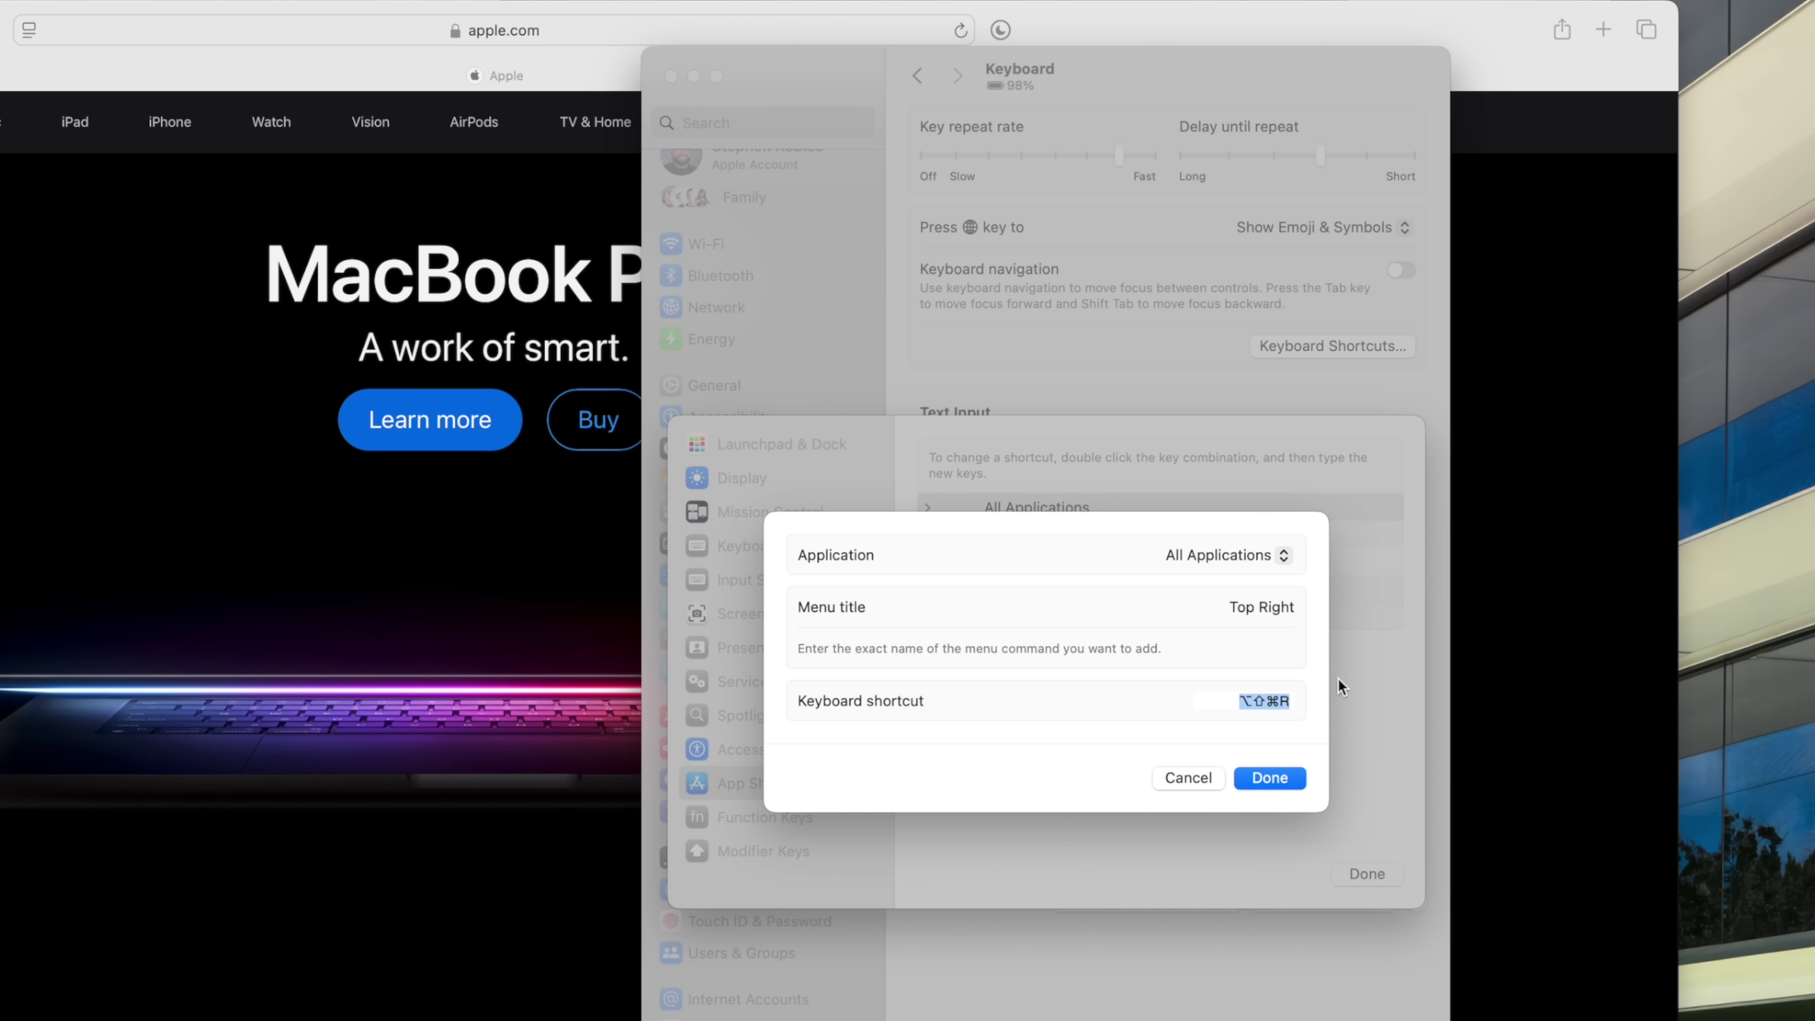
left_click(1294, 782)
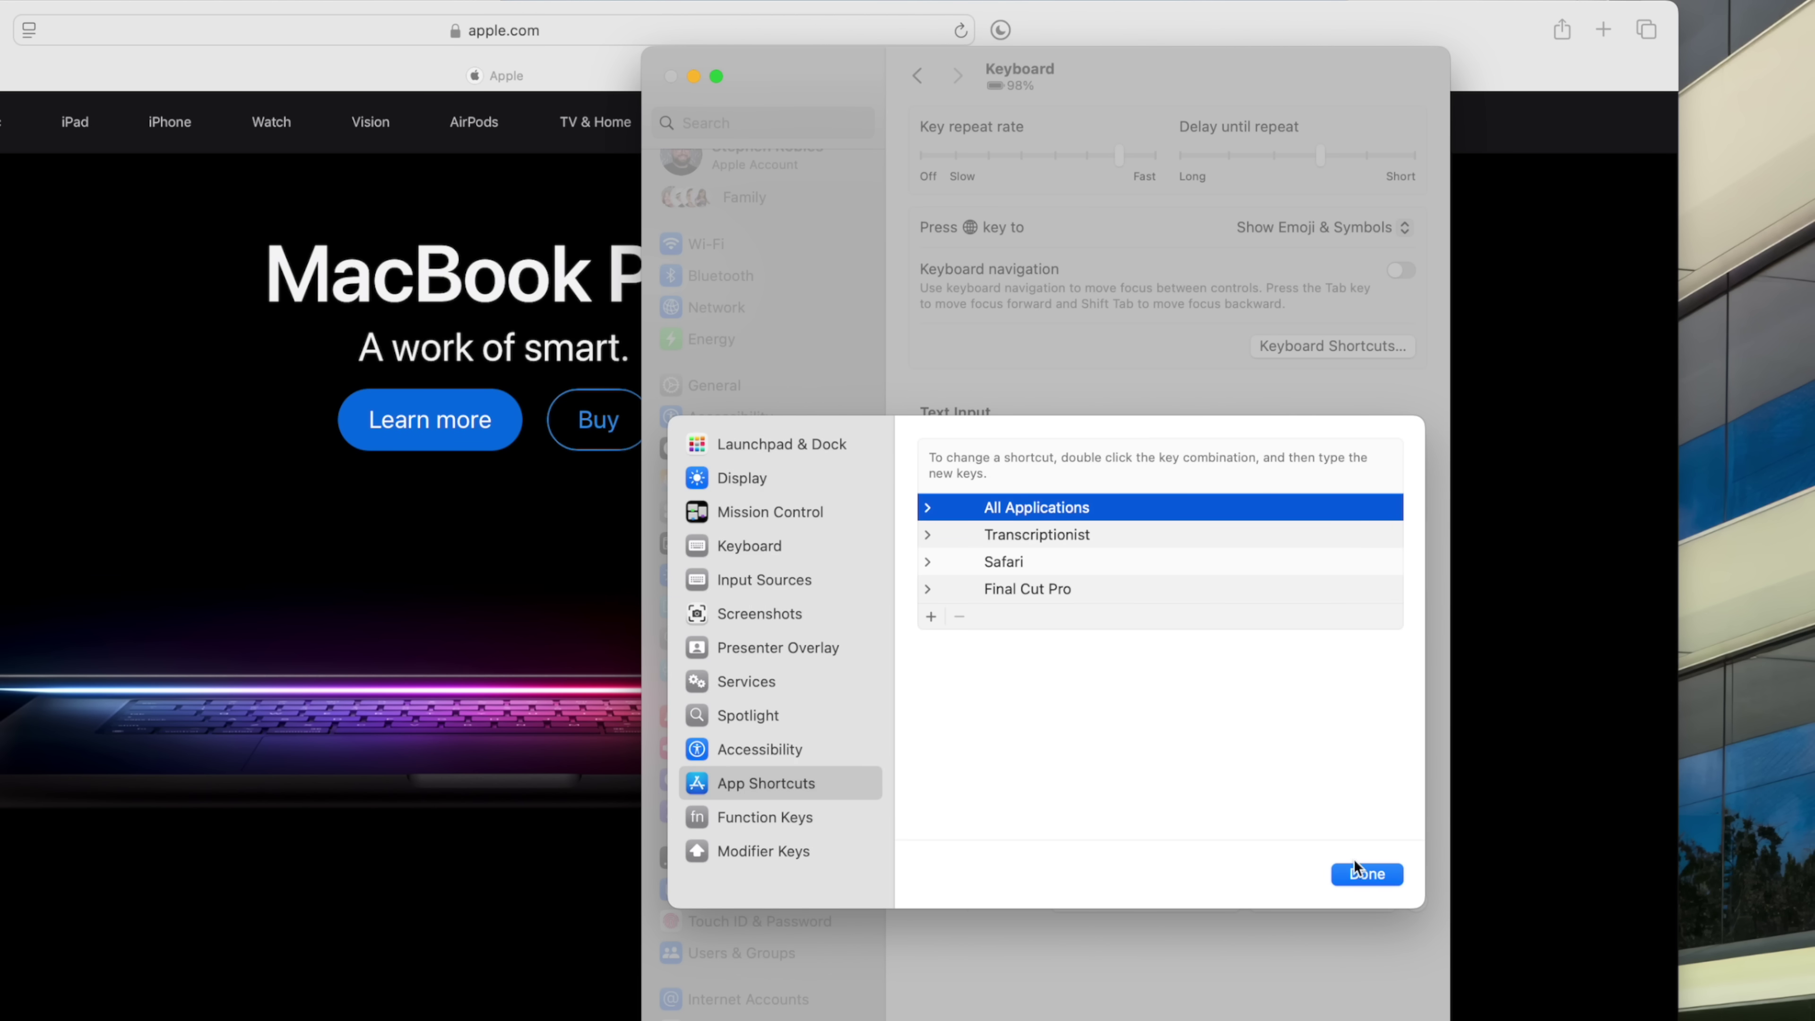
Step: Close System Settings and press ⌥⇧⌘R to snap apple.com to the top right
left_click(1366, 875)
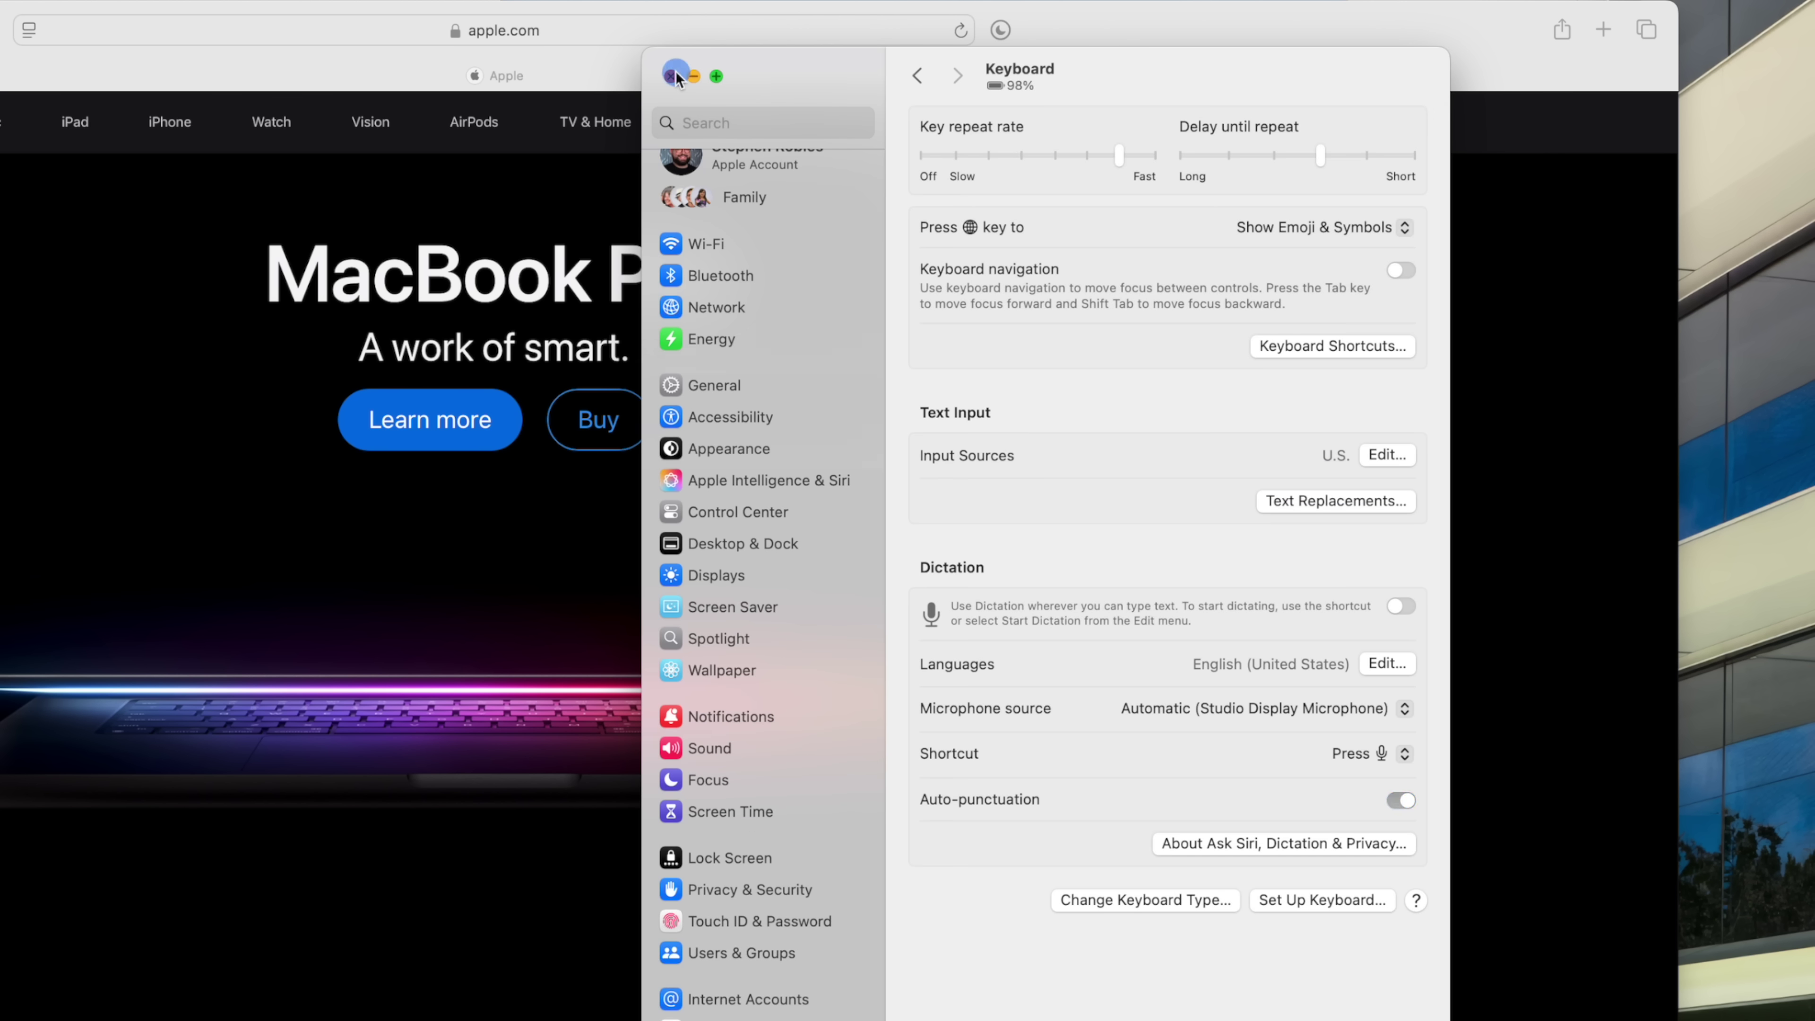
left_click(673, 75)
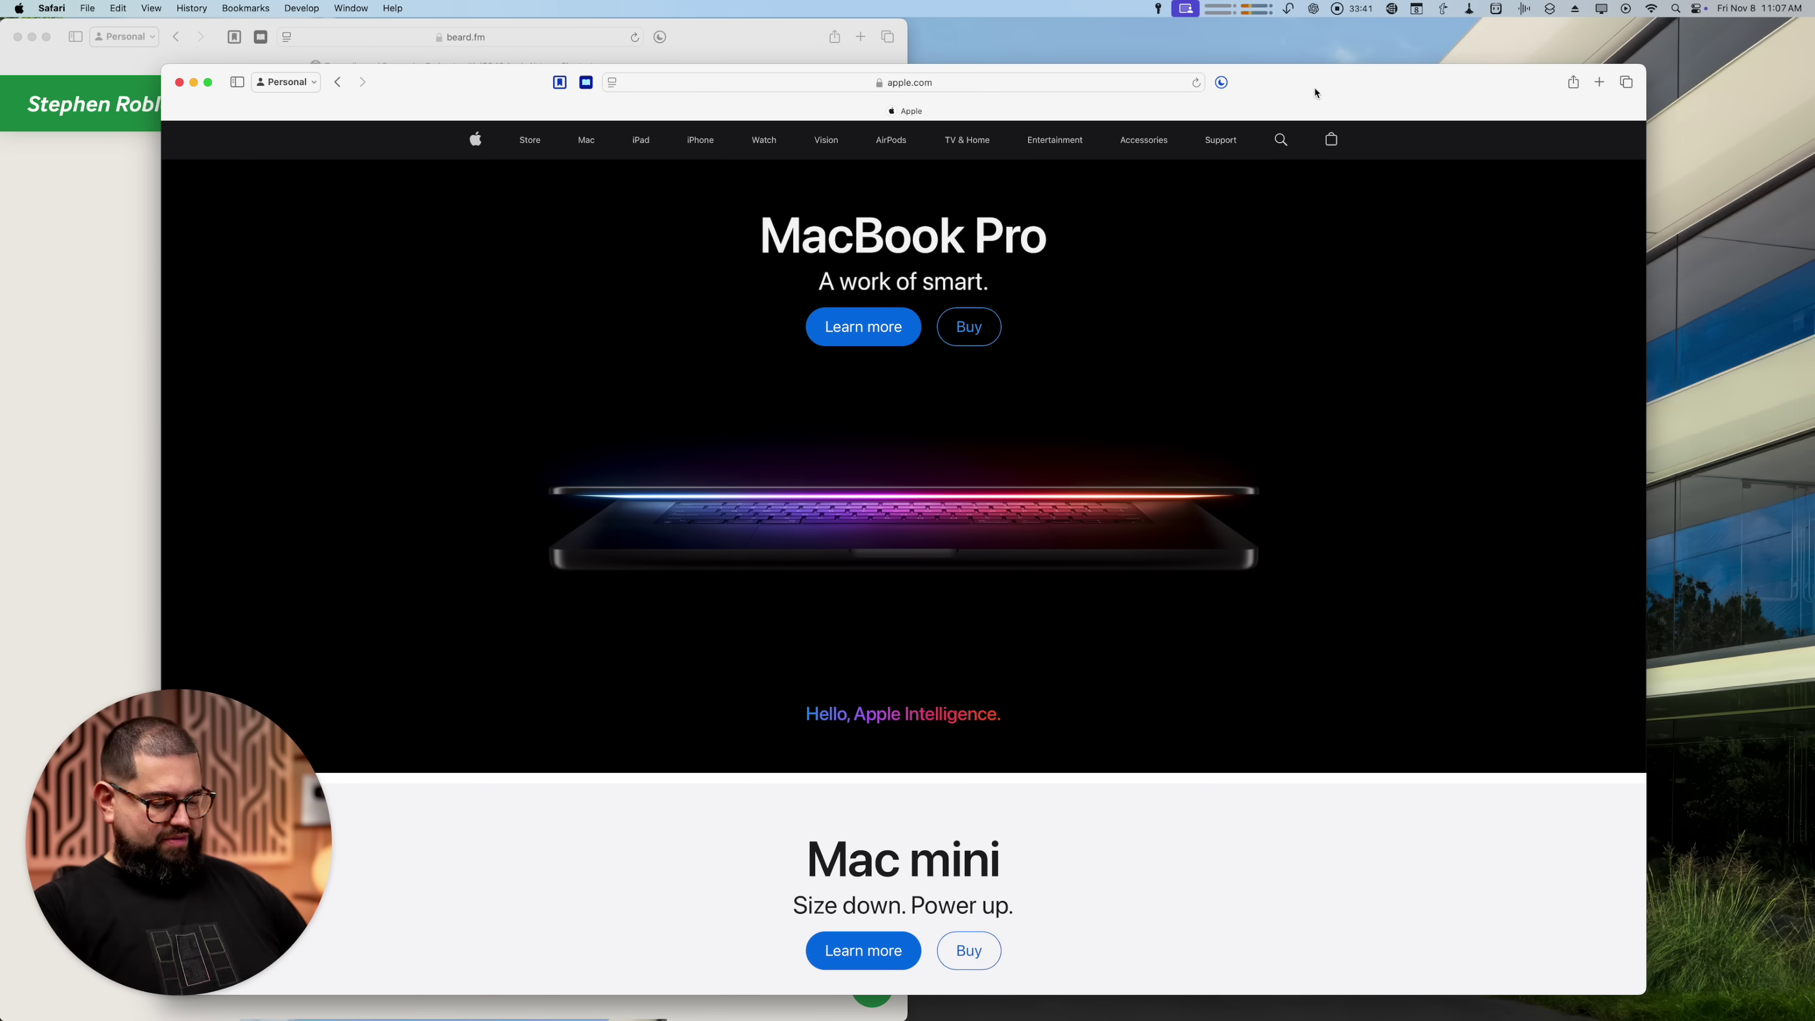
key("alt+shift+super+r")
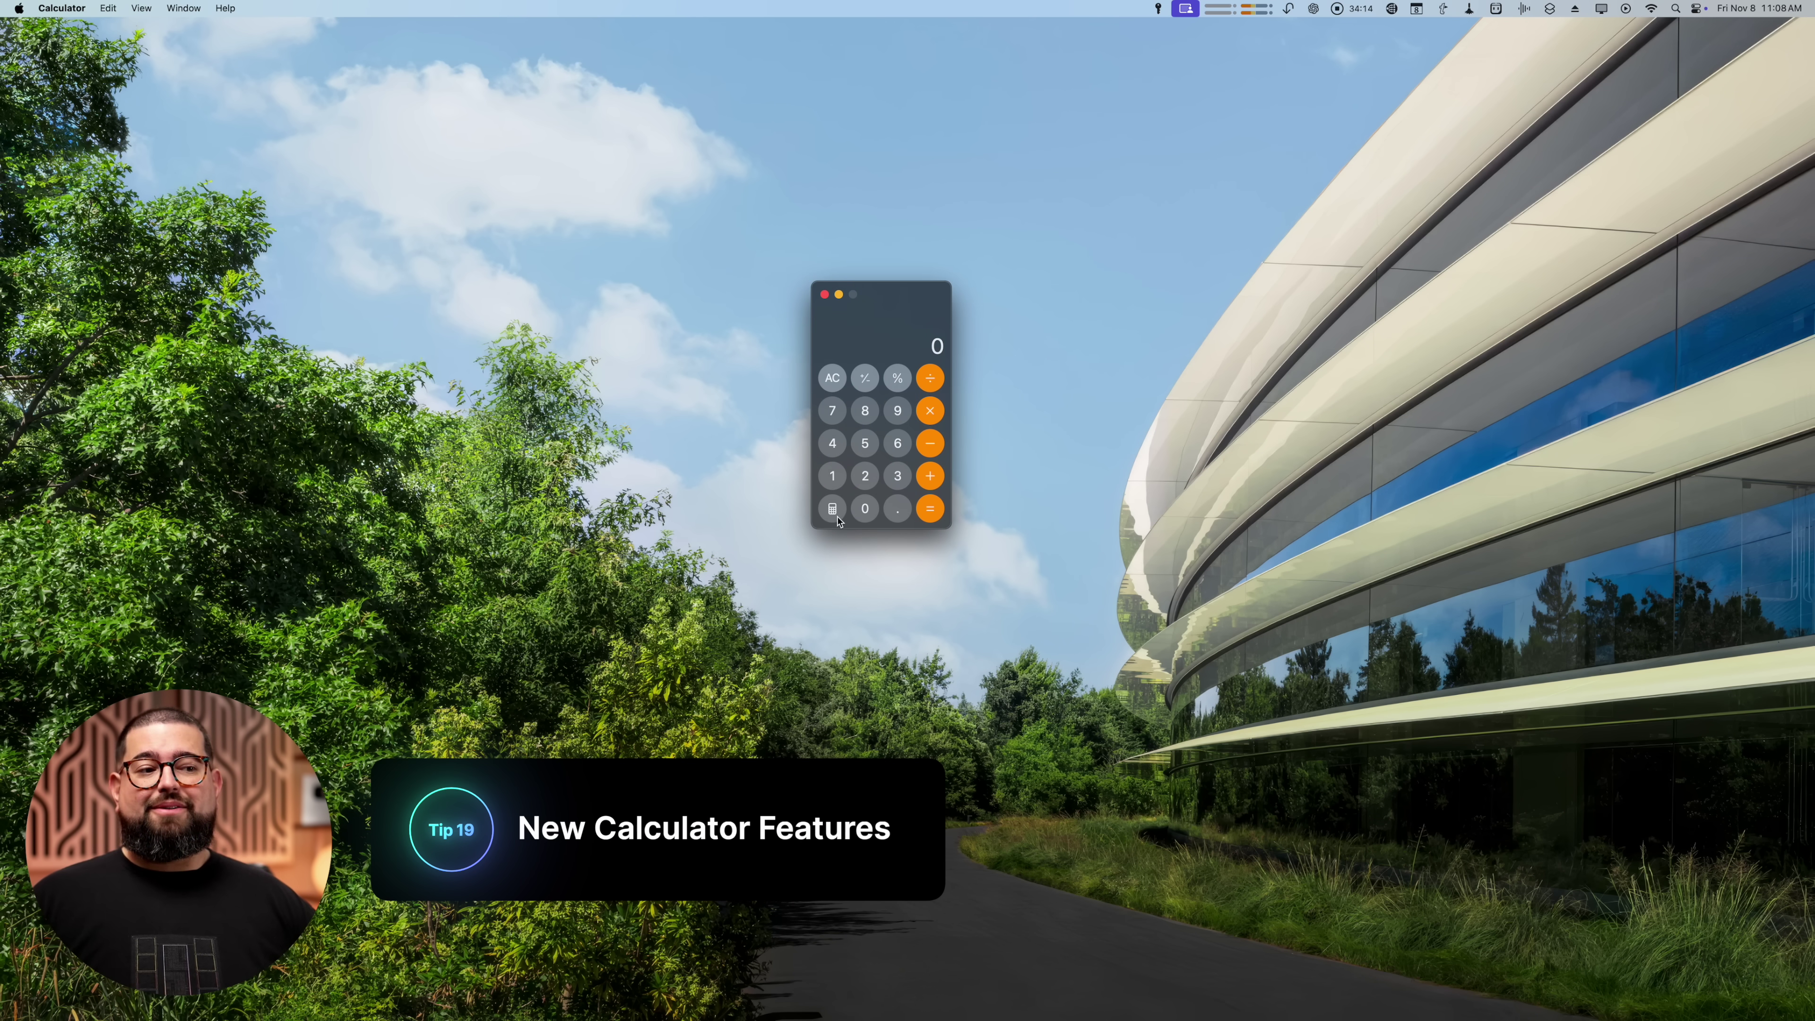
Step: Cycle Calculator through Scientific, Programmer and Math Notes, ending in Scientific with the window moved left
left_click(837, 519)
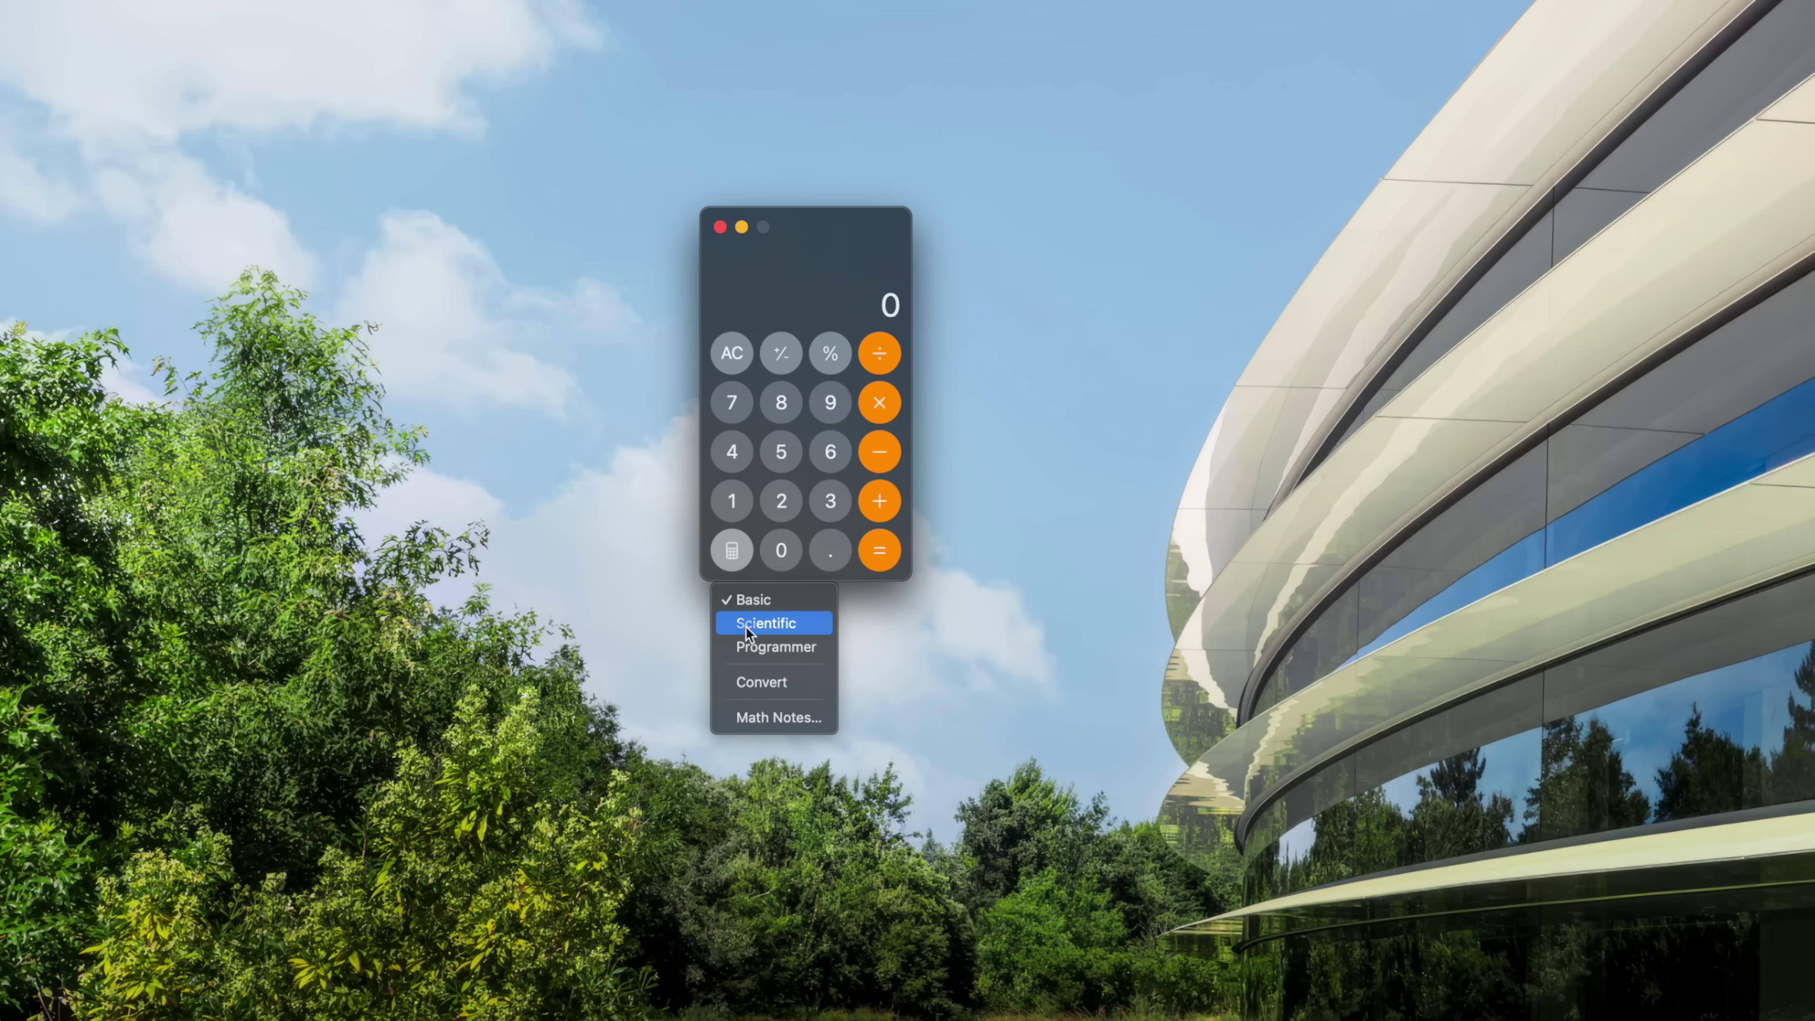
left_click(747, 624)
left_click(746, 542)
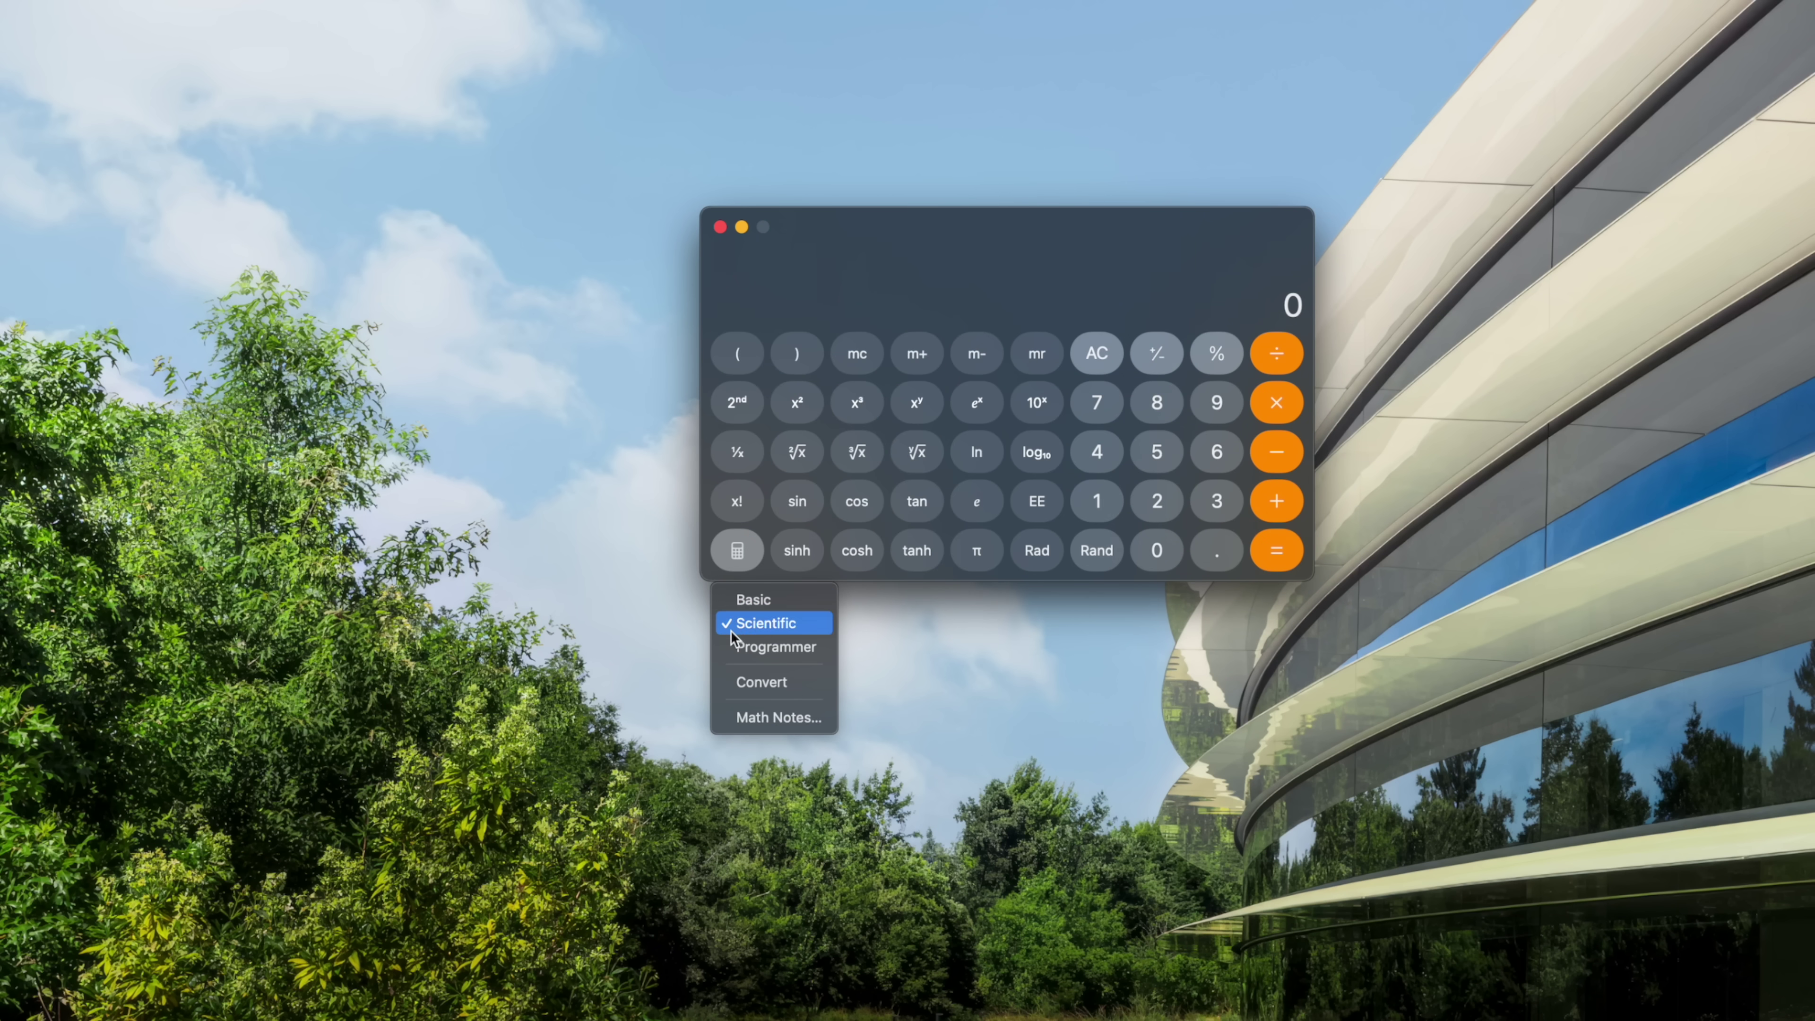
left_click(736, 646)
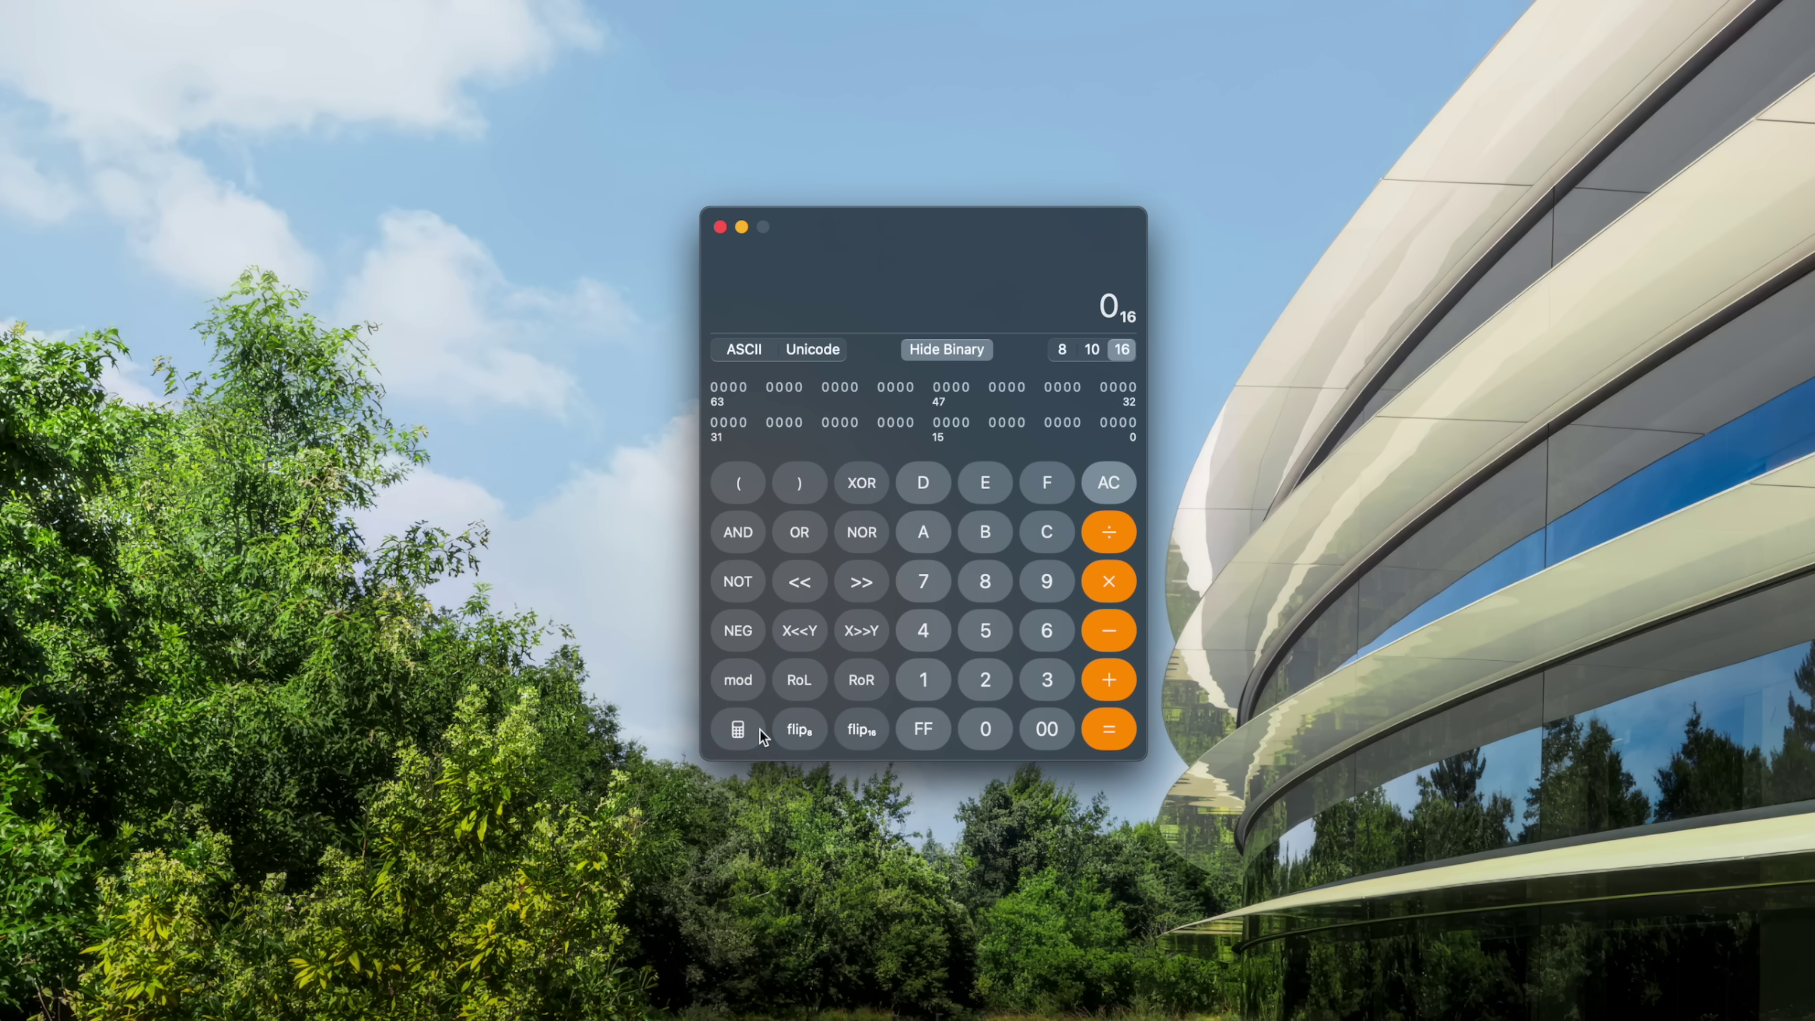
left_click(760, 733)
left_click(756, 898)
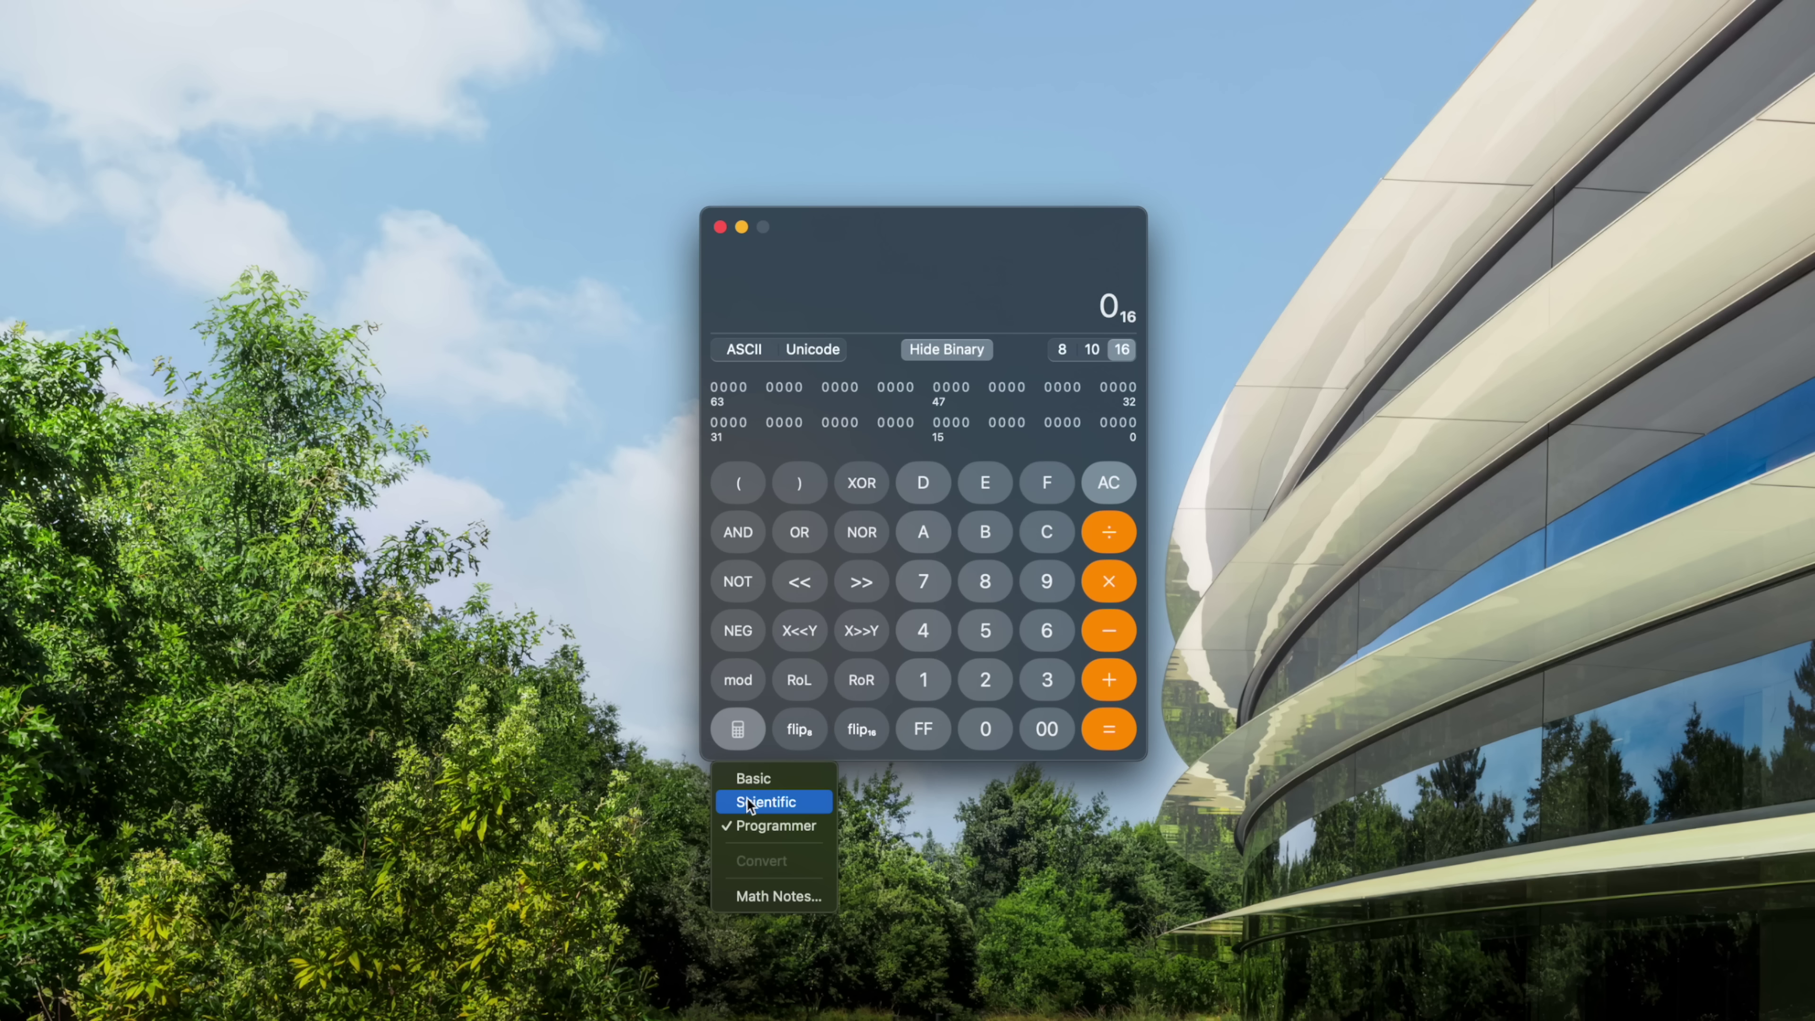
left_click(773, 802)
left_click_drag(984, 207, 878, 231)
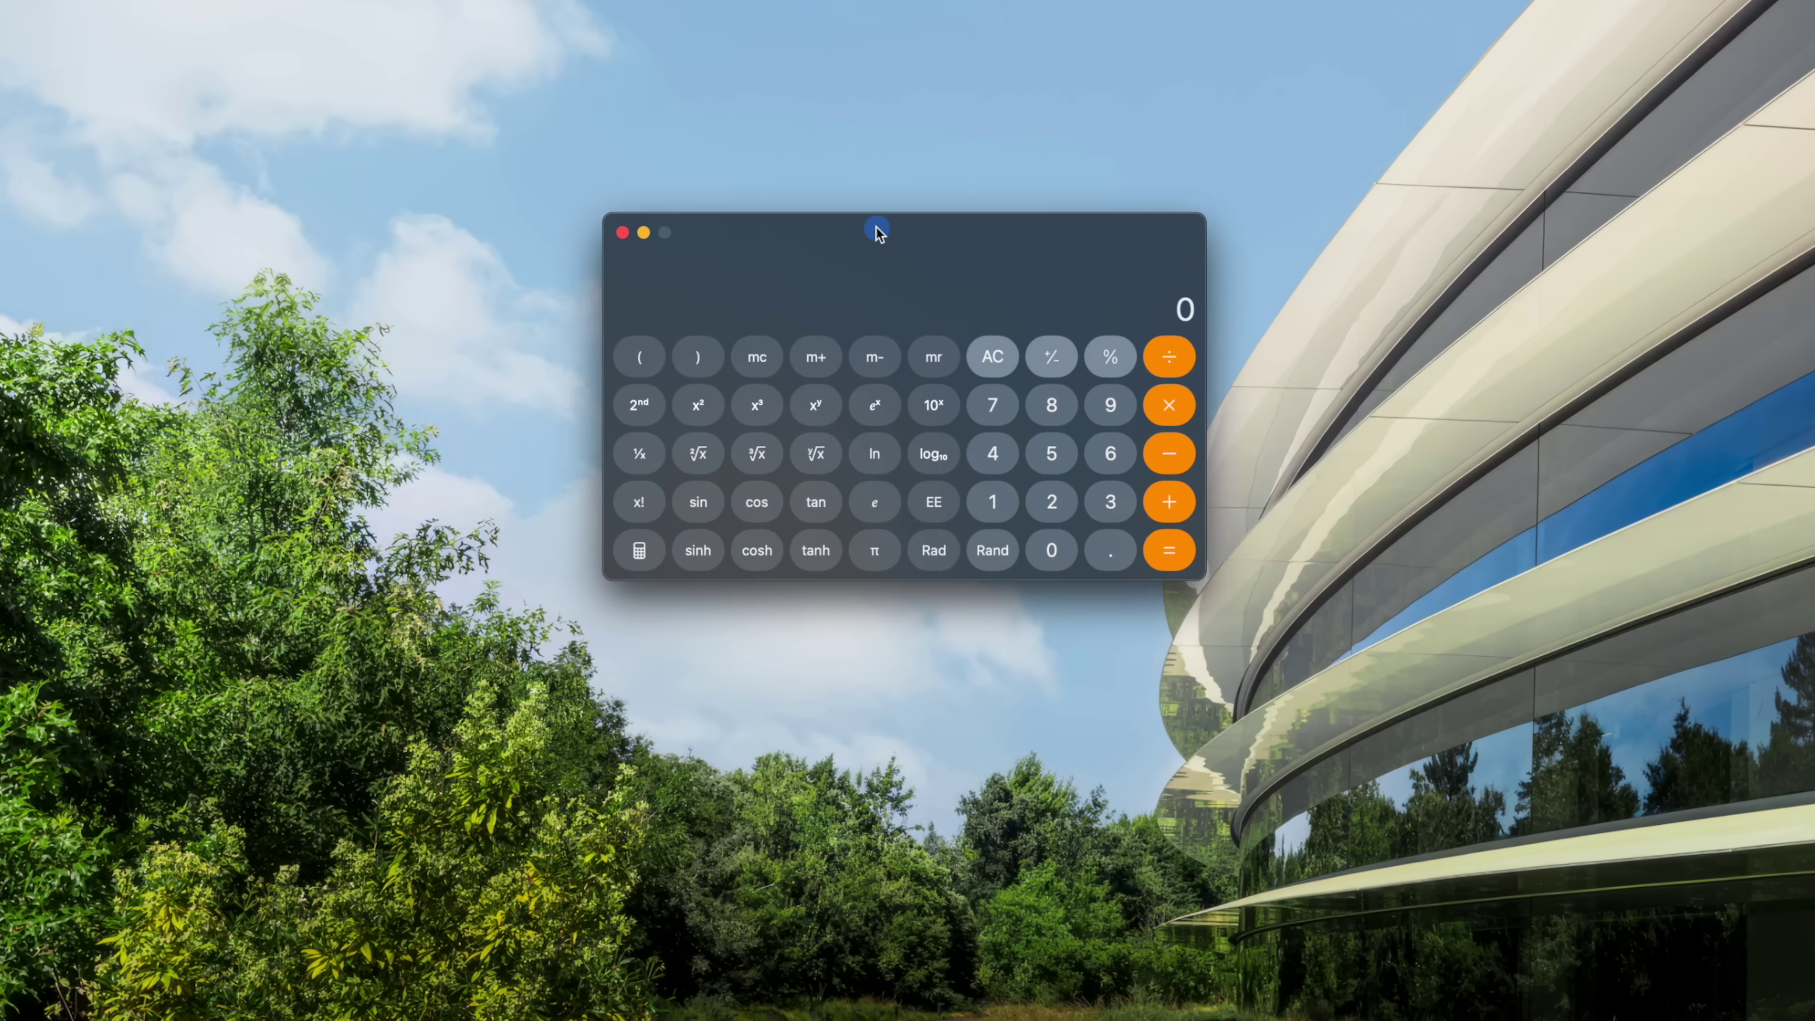
left_click(141, 9)
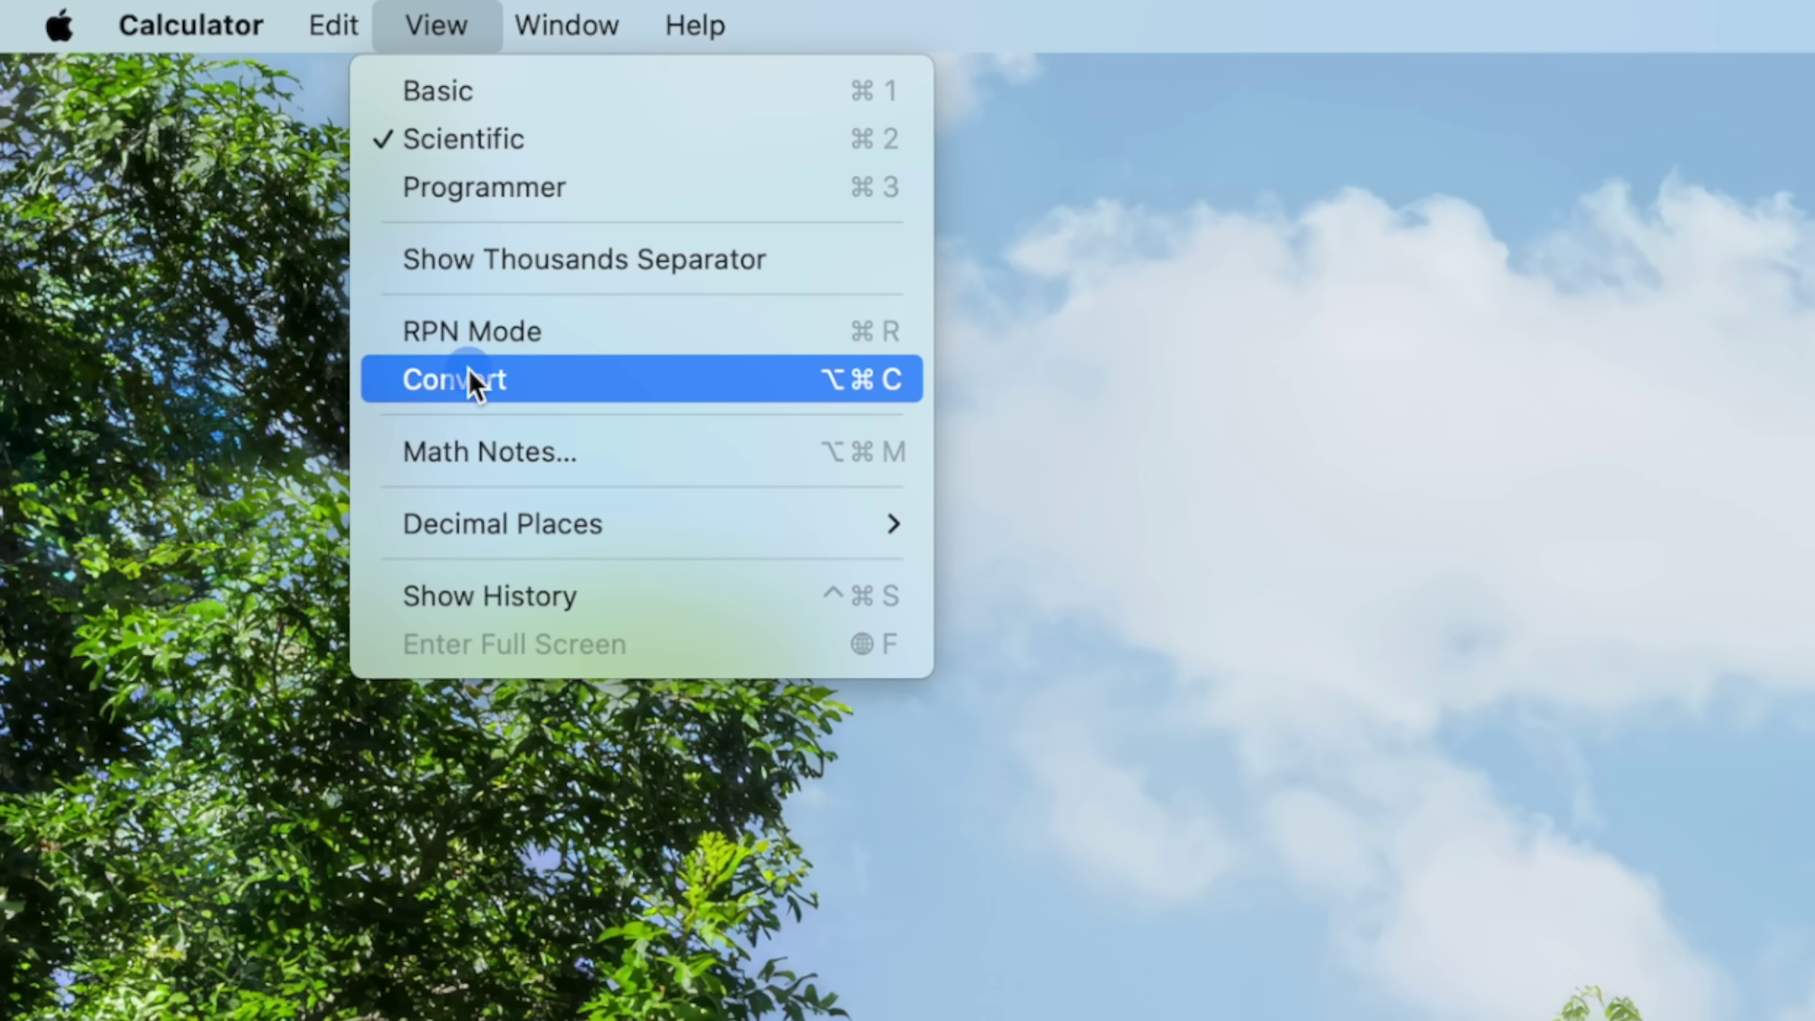
Step: Convert 100 USD to 93.05 EUR in Convert mode, then switch Convert off
left_click(357, 287)
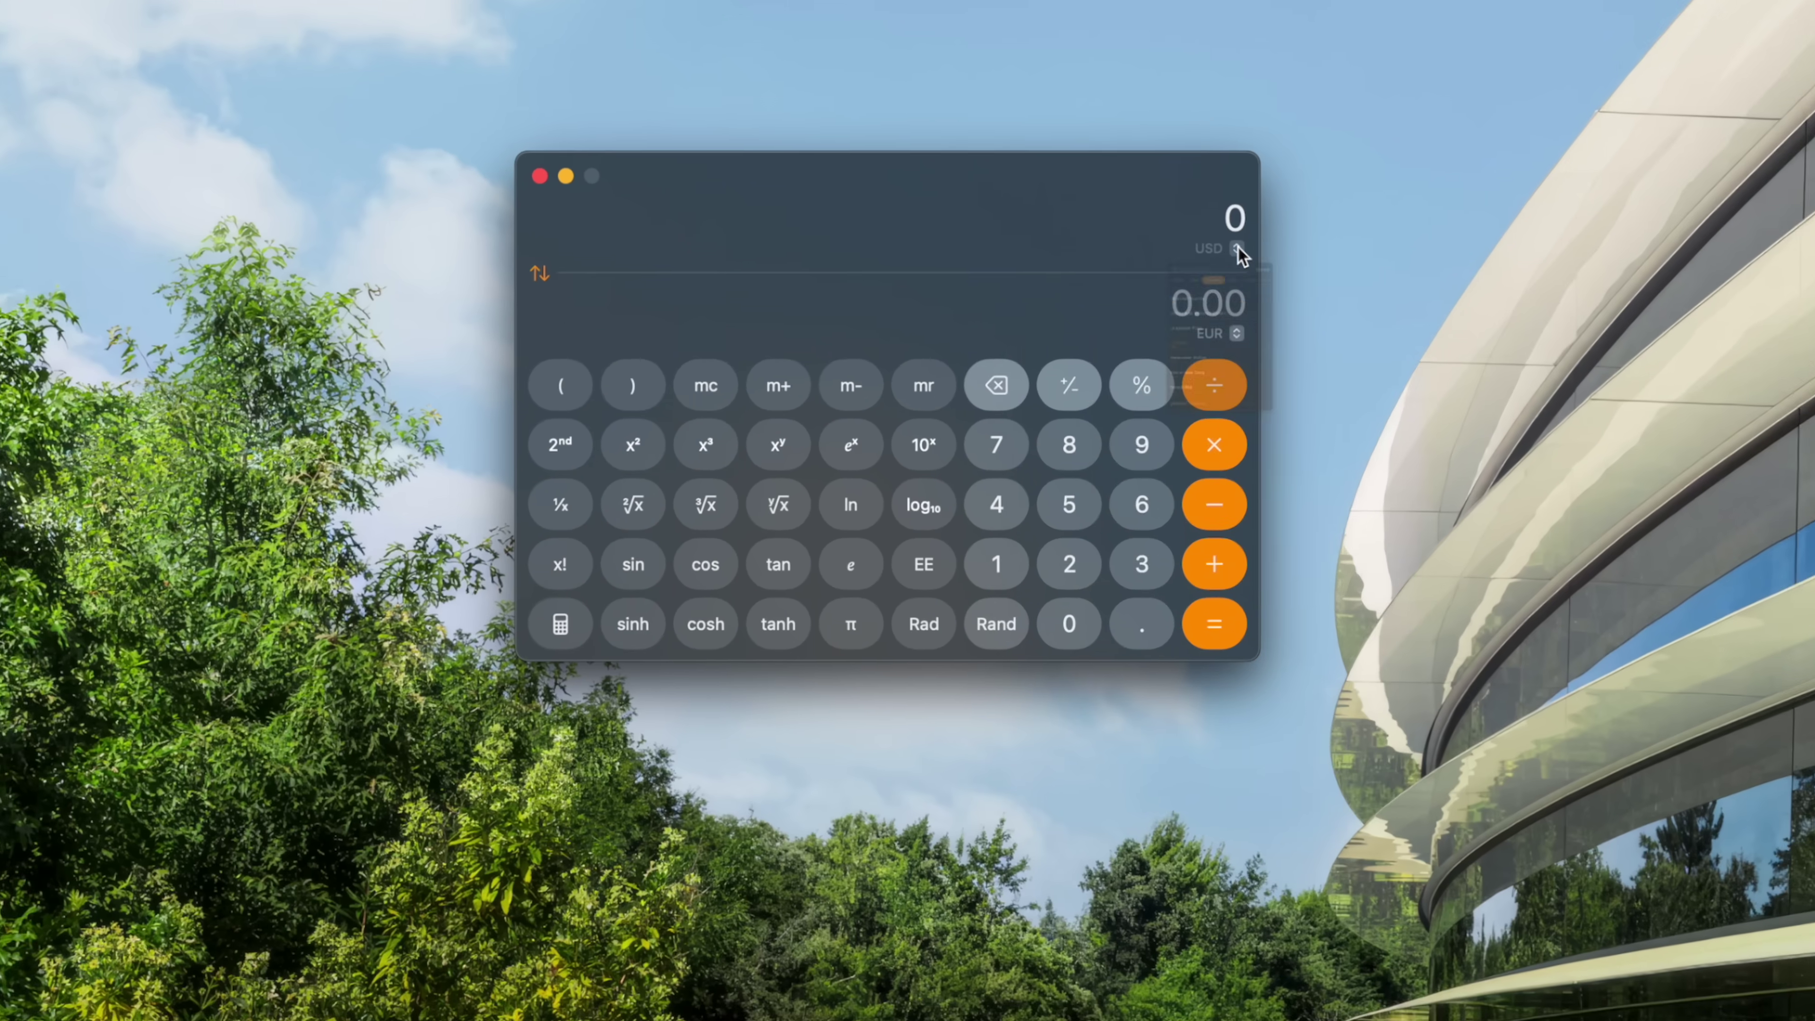
left_click(1066, 338)
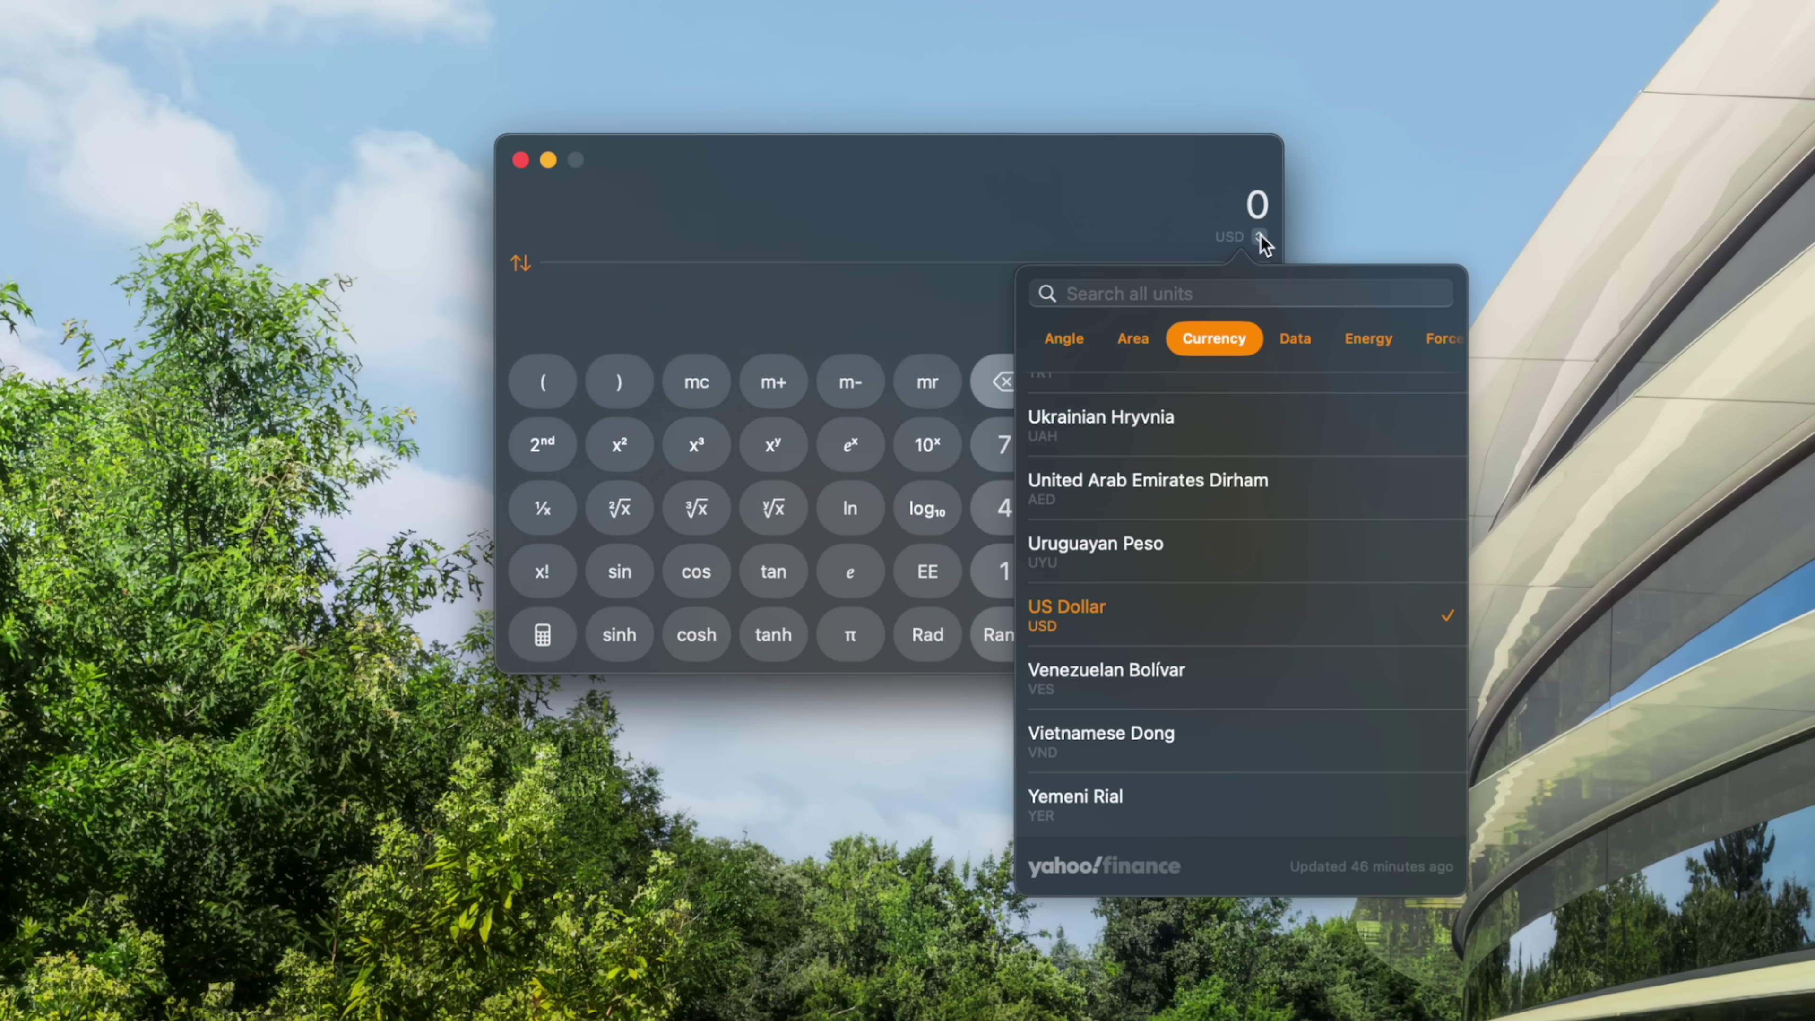
scroll(1204, 336, "right", 3)
left_click(1115, 337)
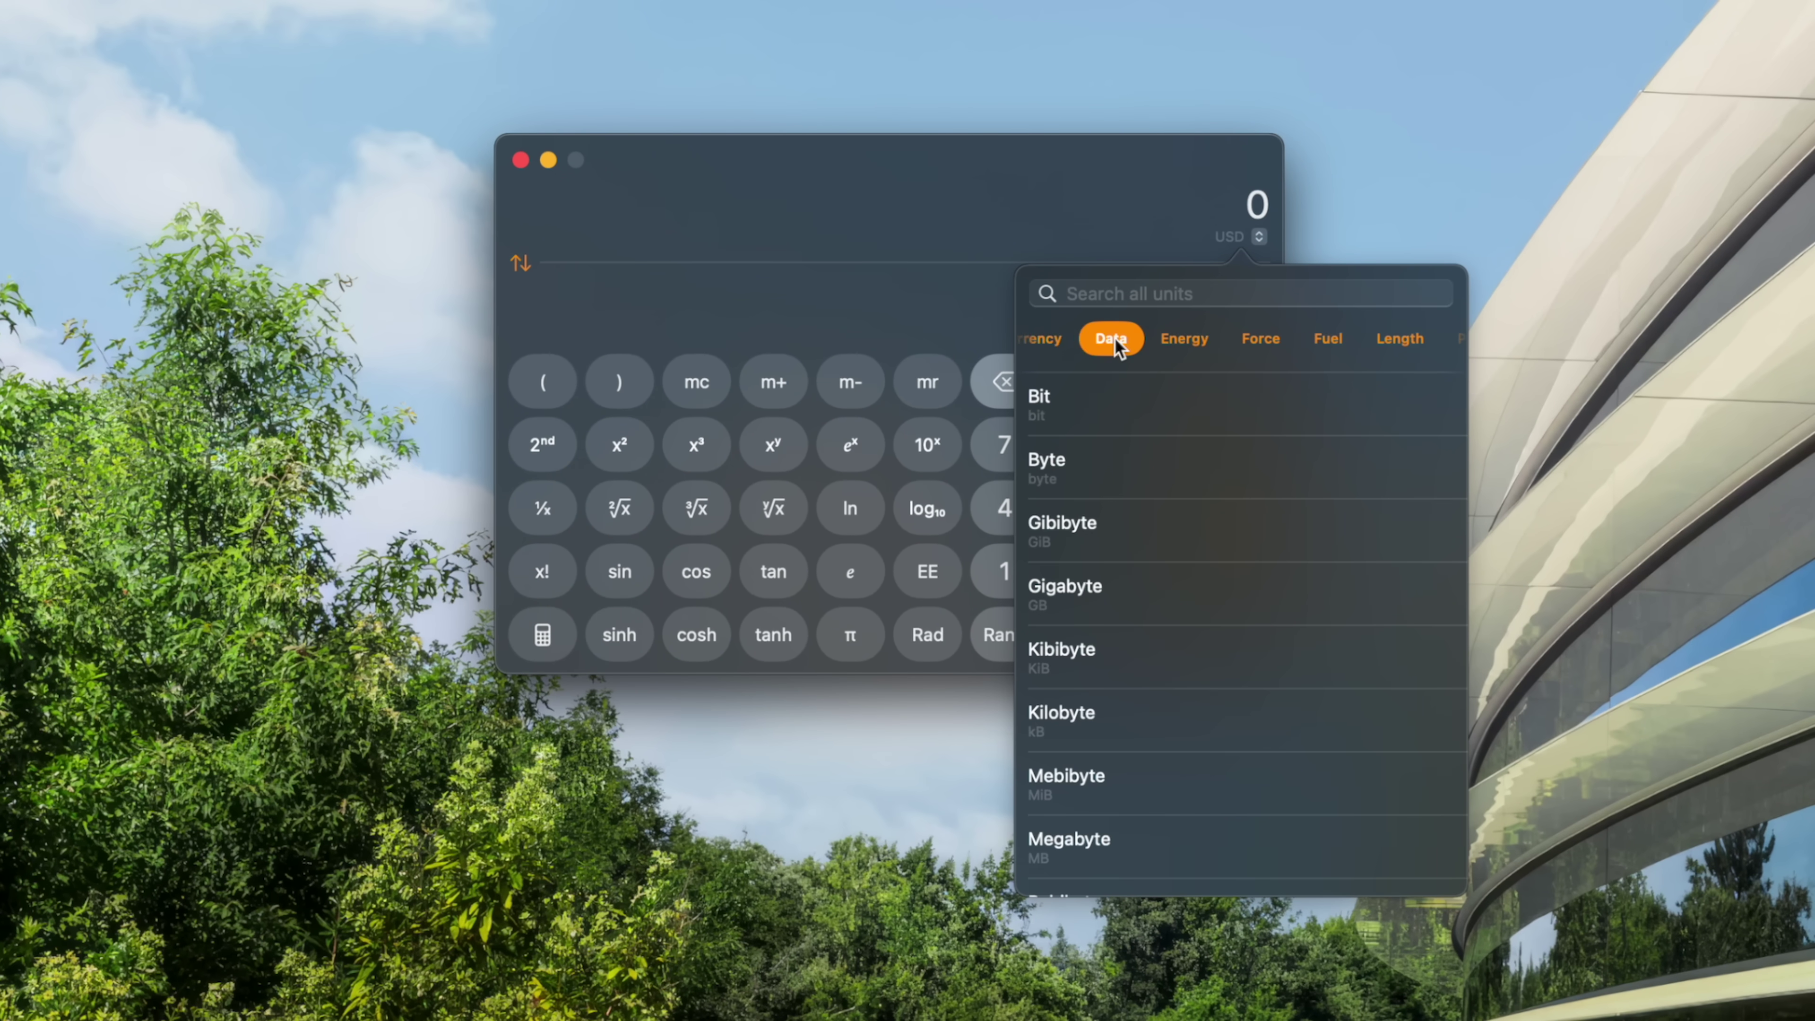
left_click(1206, 343)
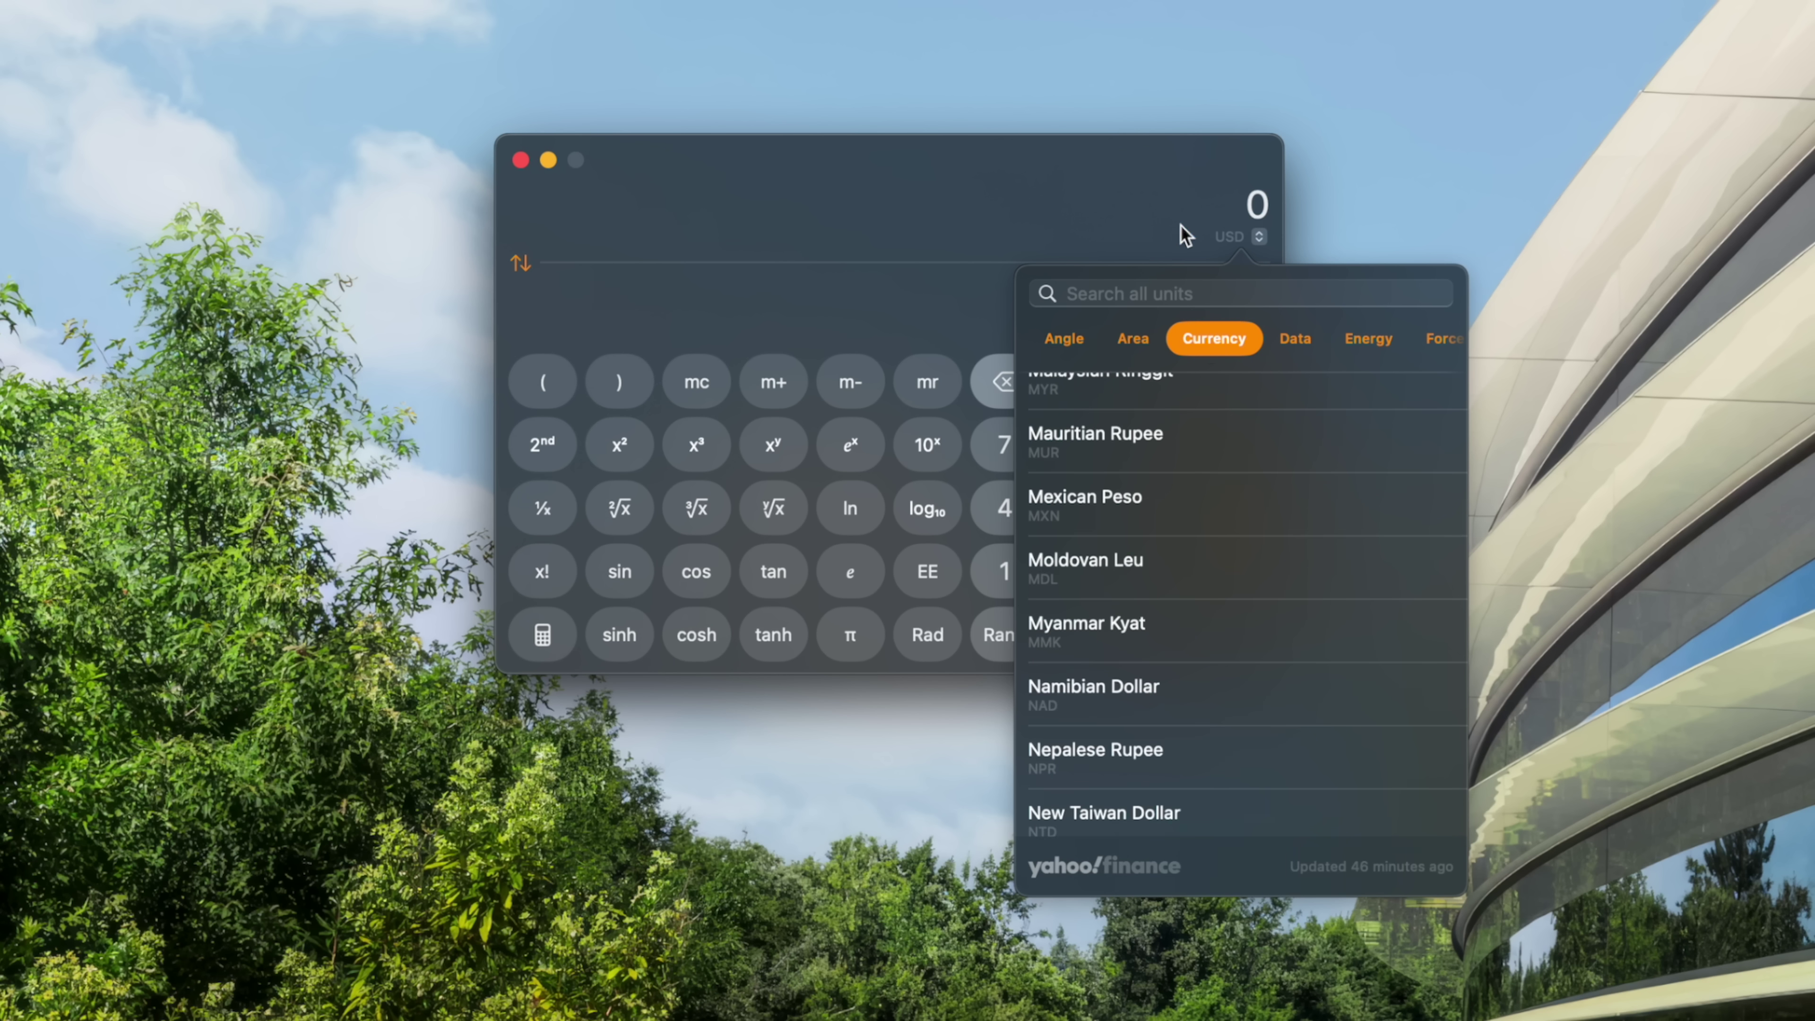
left_click(1184, 231)
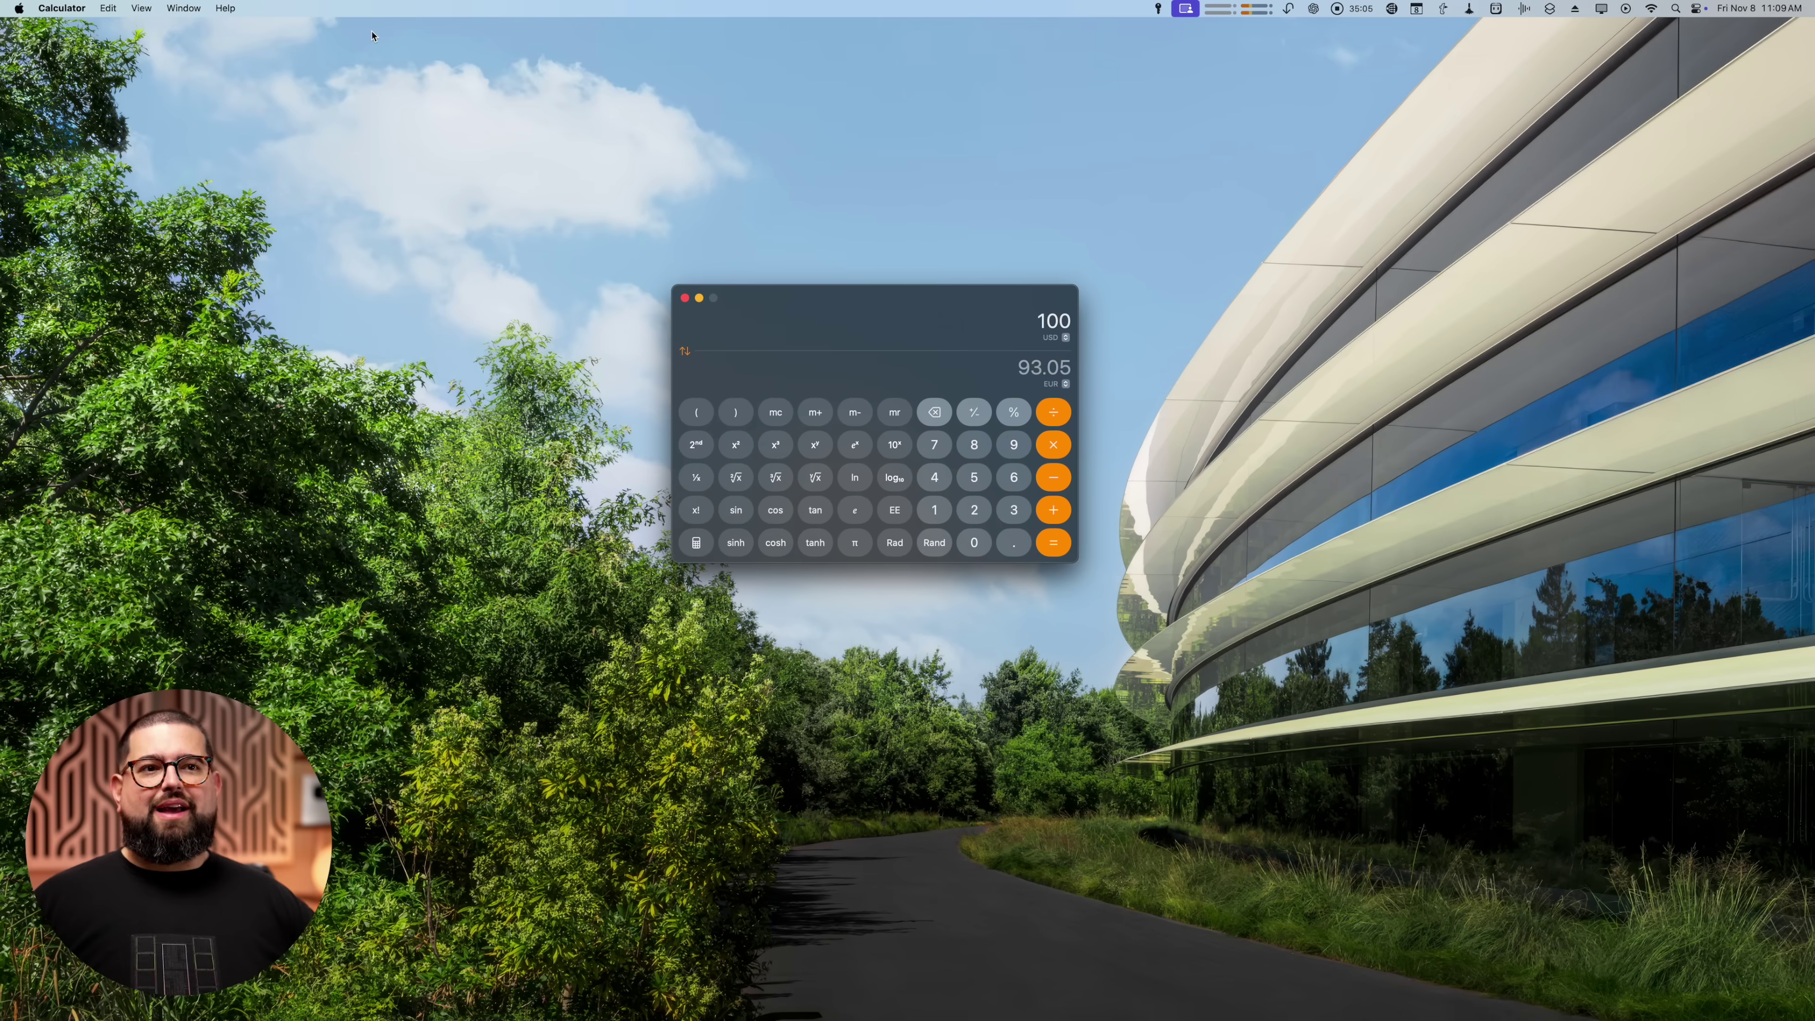
left_click(141, 7)
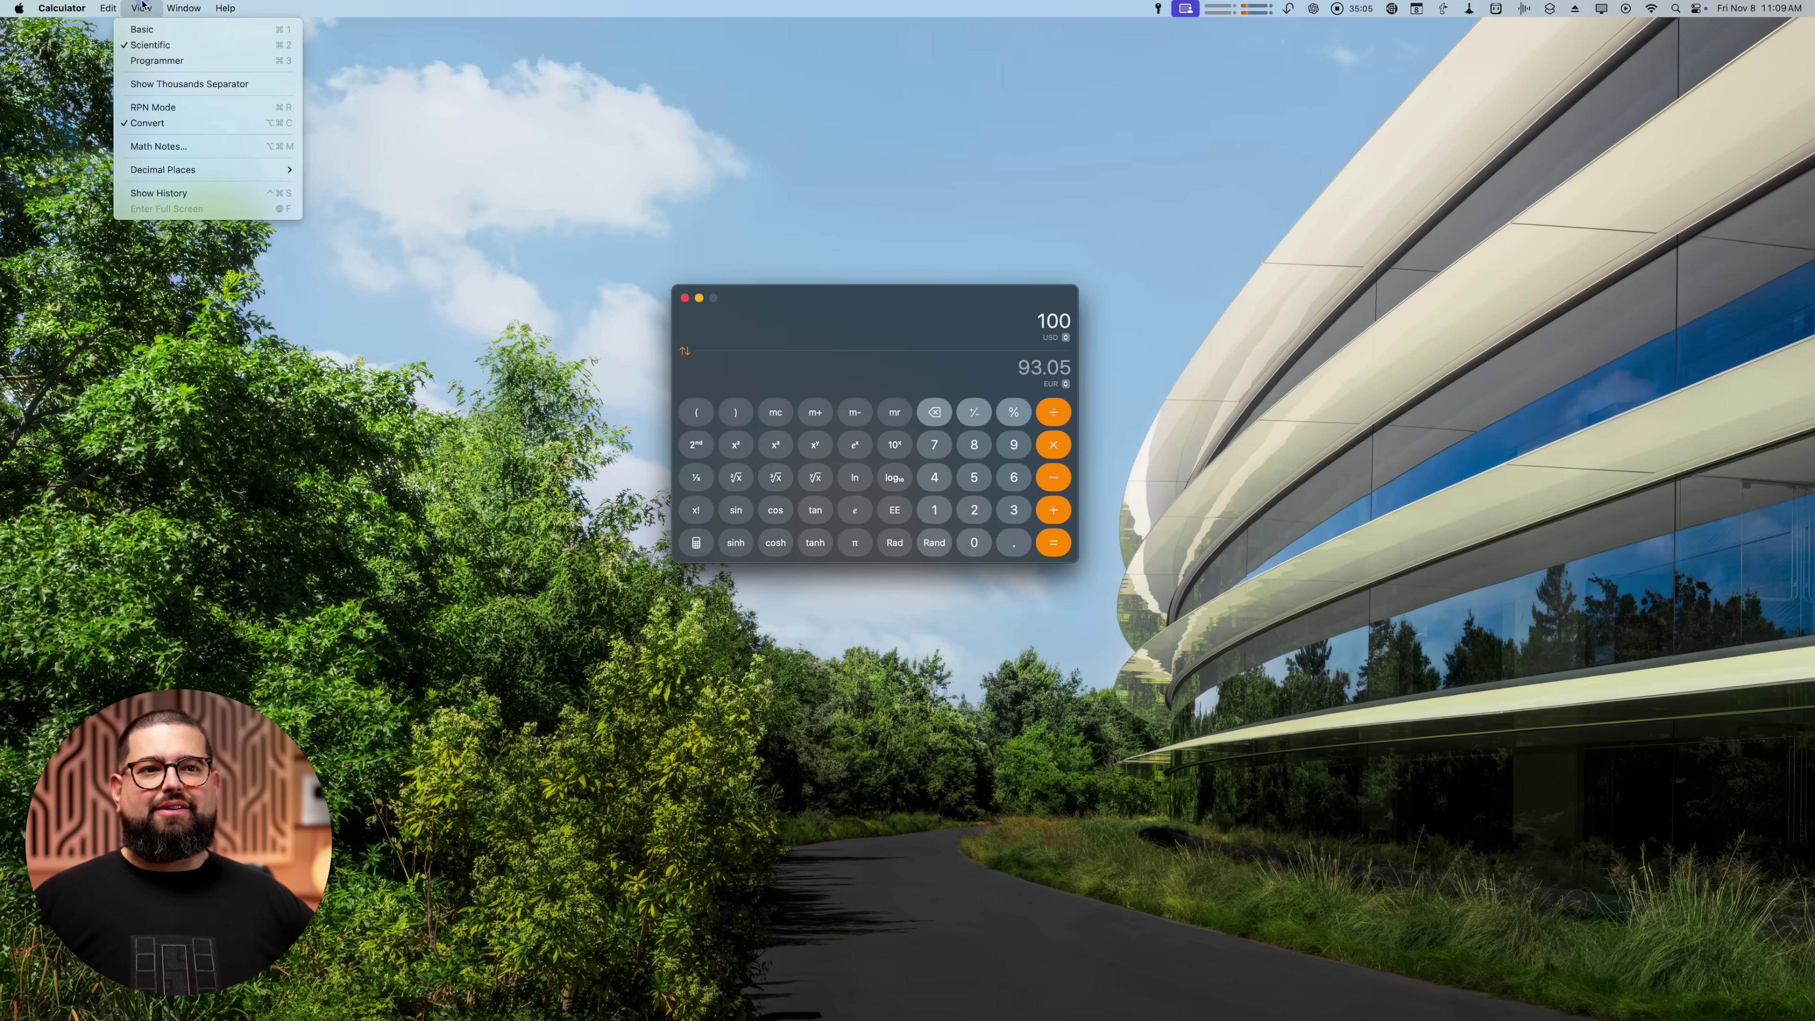
left_click(273, 123)
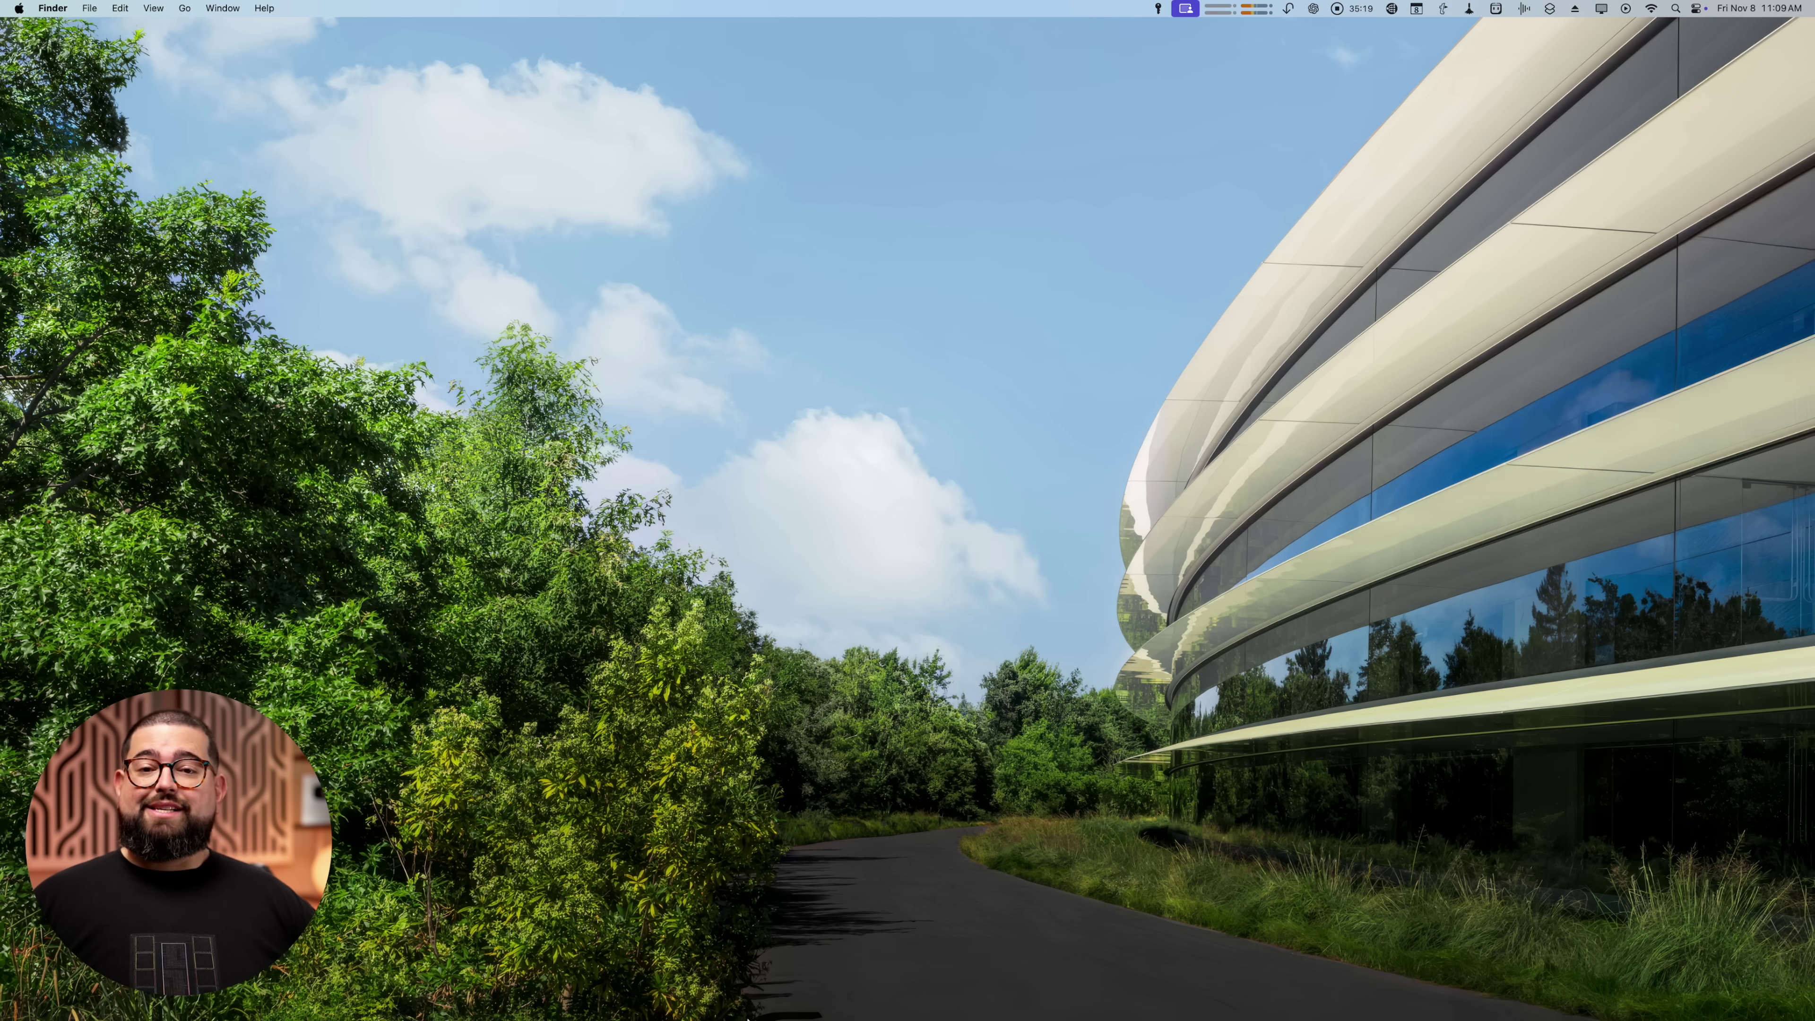
Step: Dismiss Apple TV's What's New screen, move the window right, and open Settings
mouse_move(743, 1018)
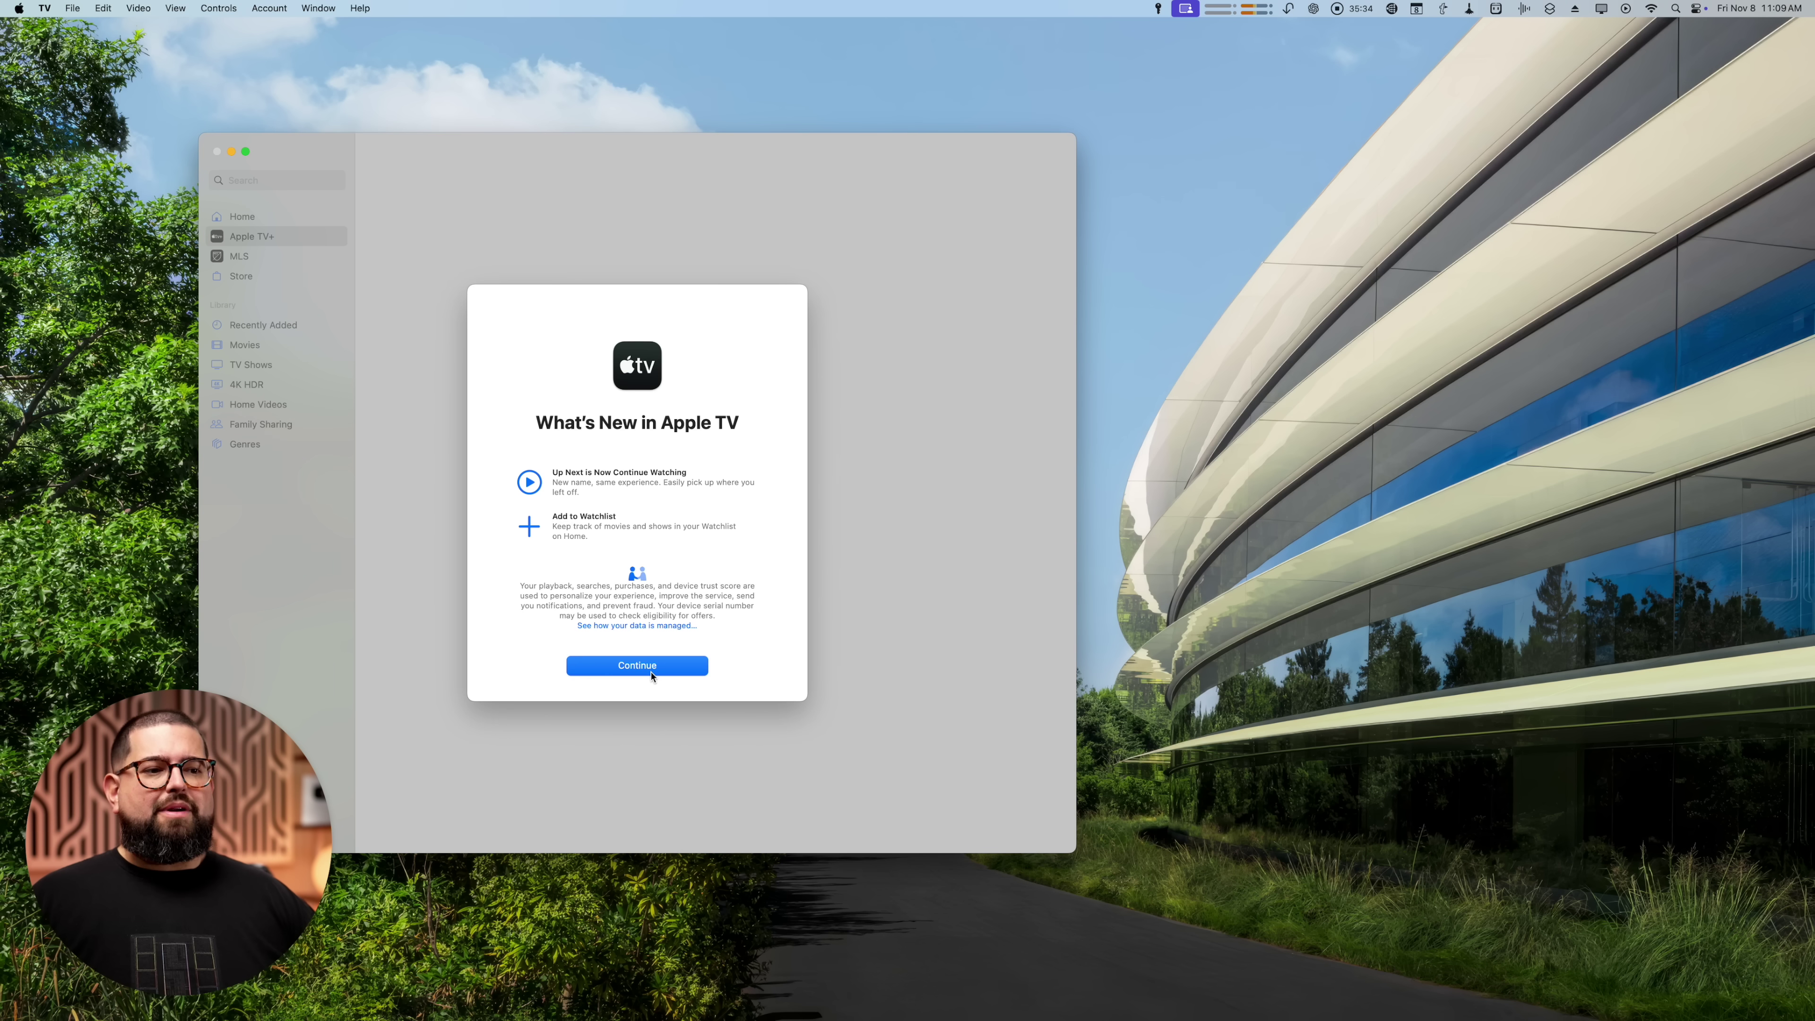
left_click(655, 666)
left_click_drag(298, 152, 544, 146)
left_click(44, 8)
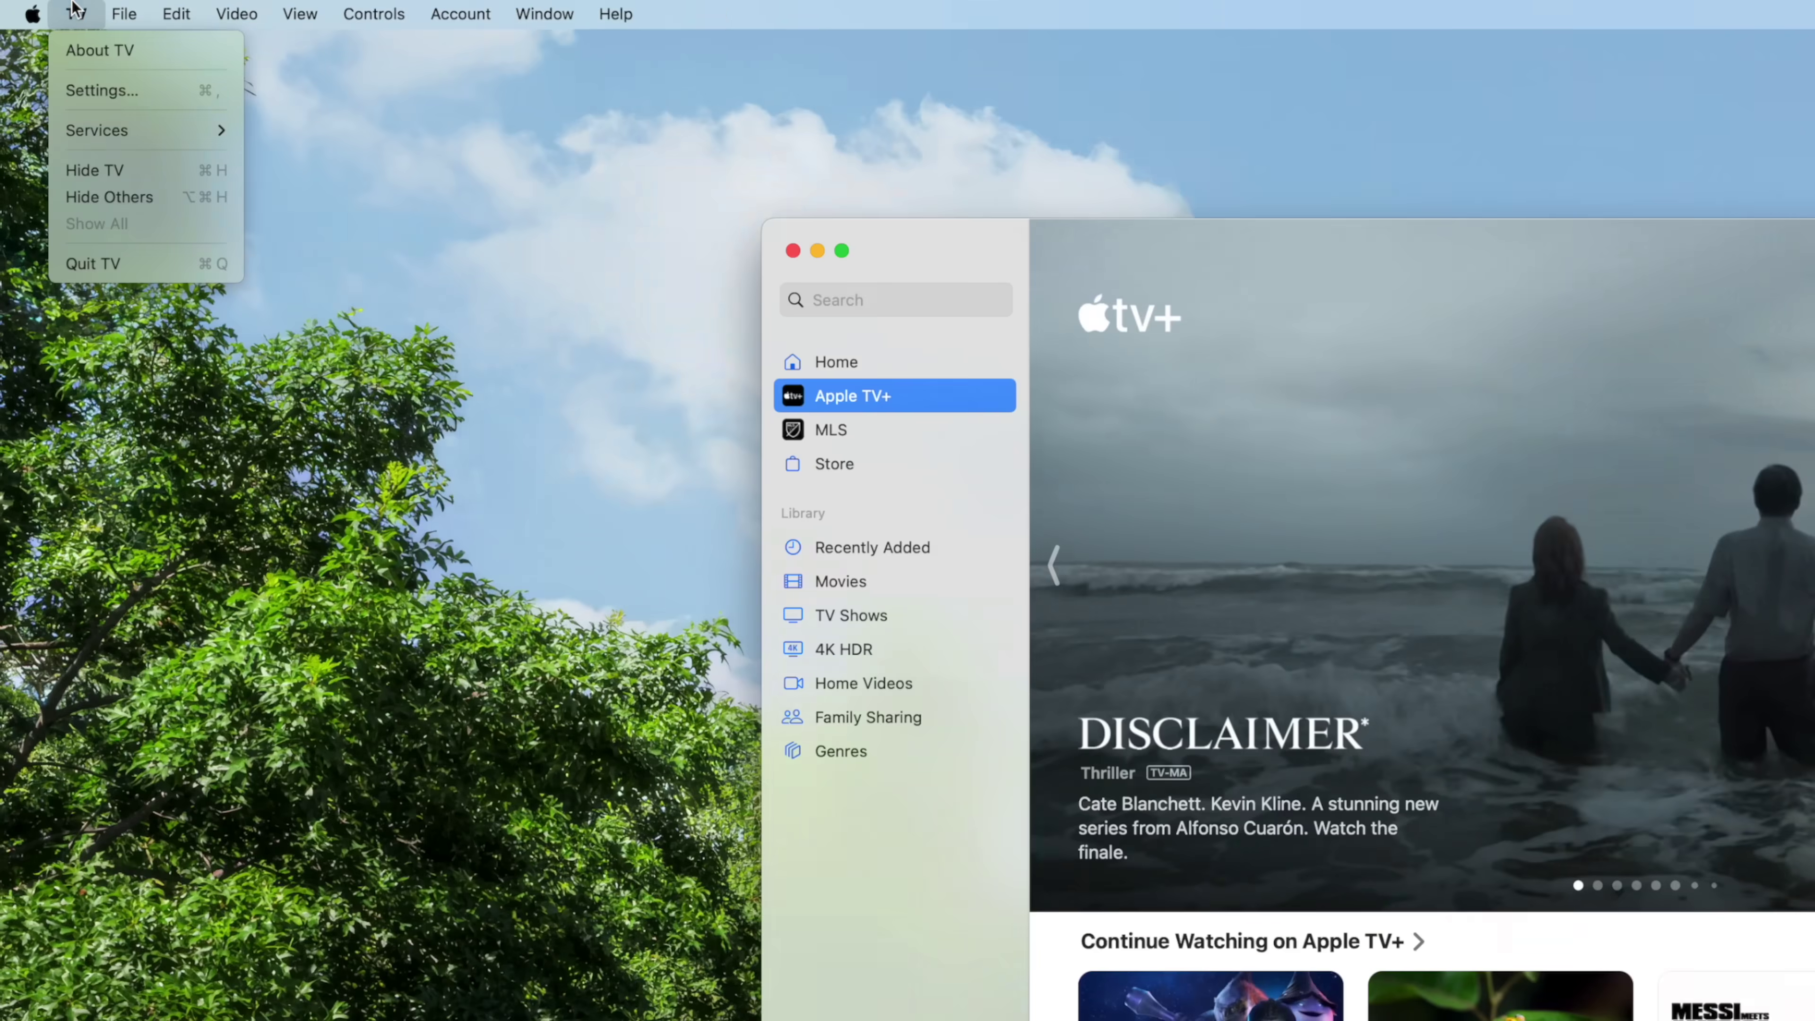
left_click(163, 171)
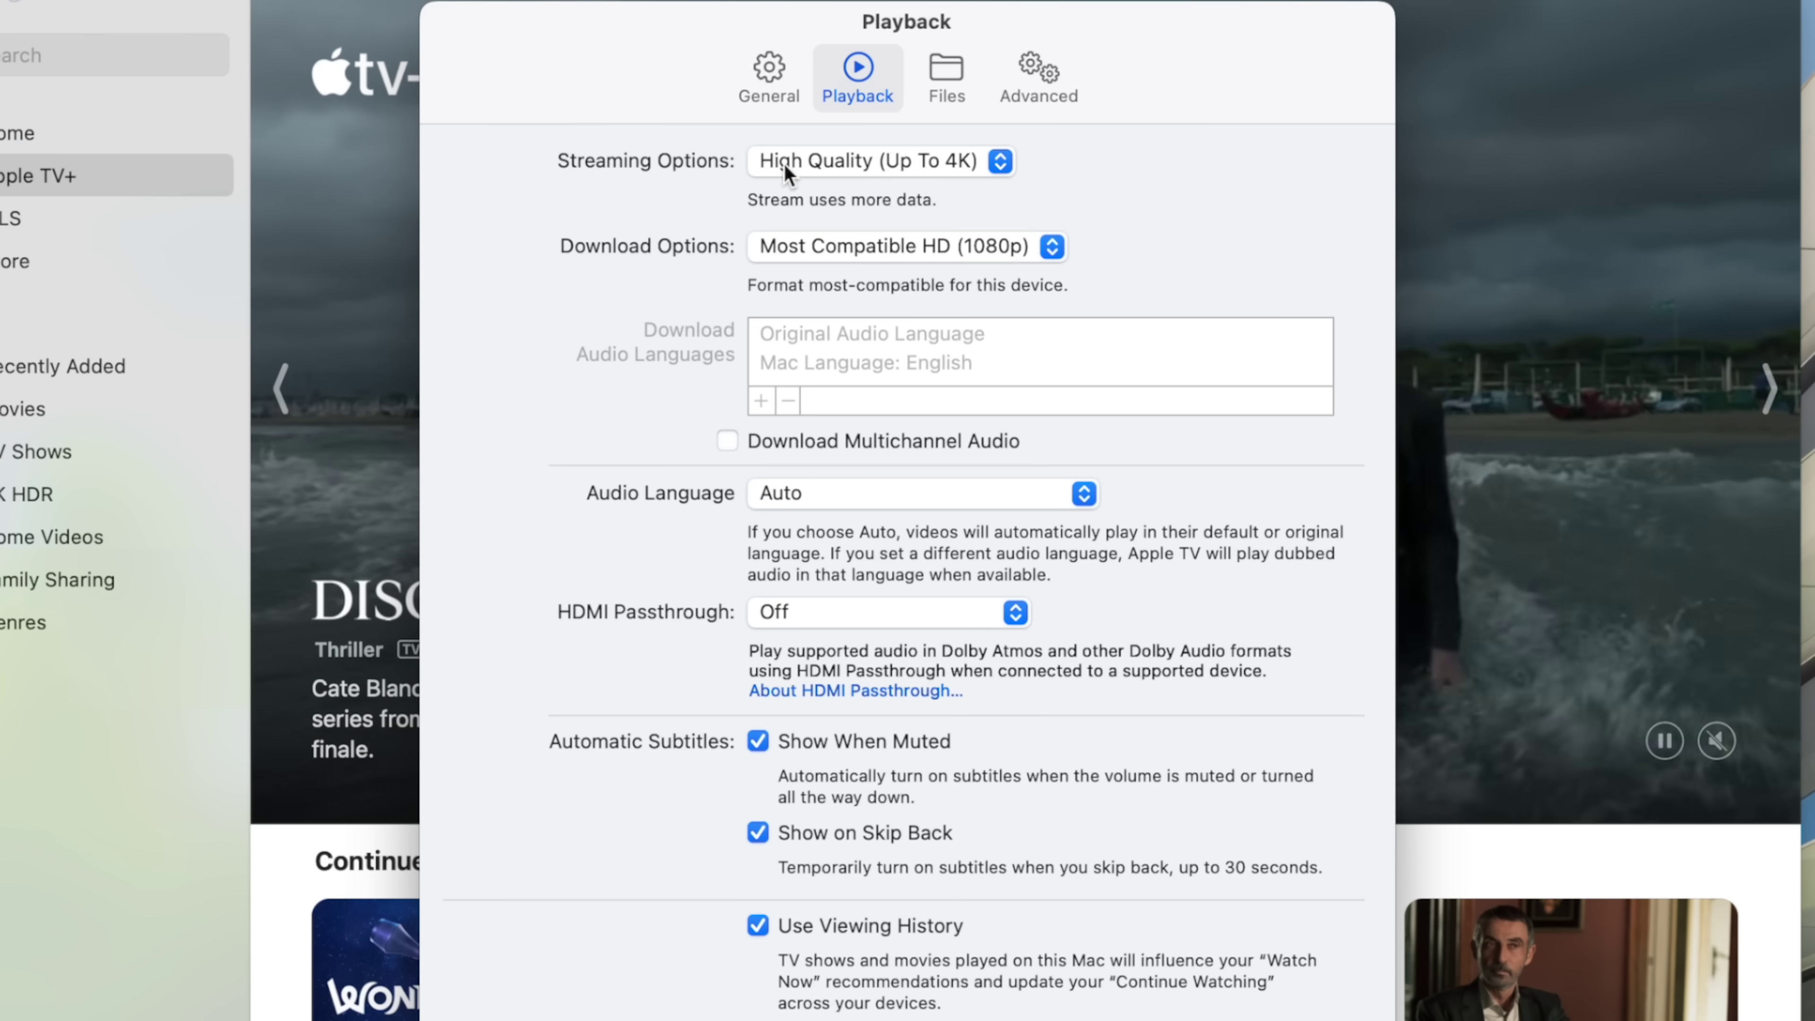
Step: Review playback quality, keeping High Quality streaming and Most Compatible HD (1080p) downloads
left_click(931, 226)
left_click(1175, 175)
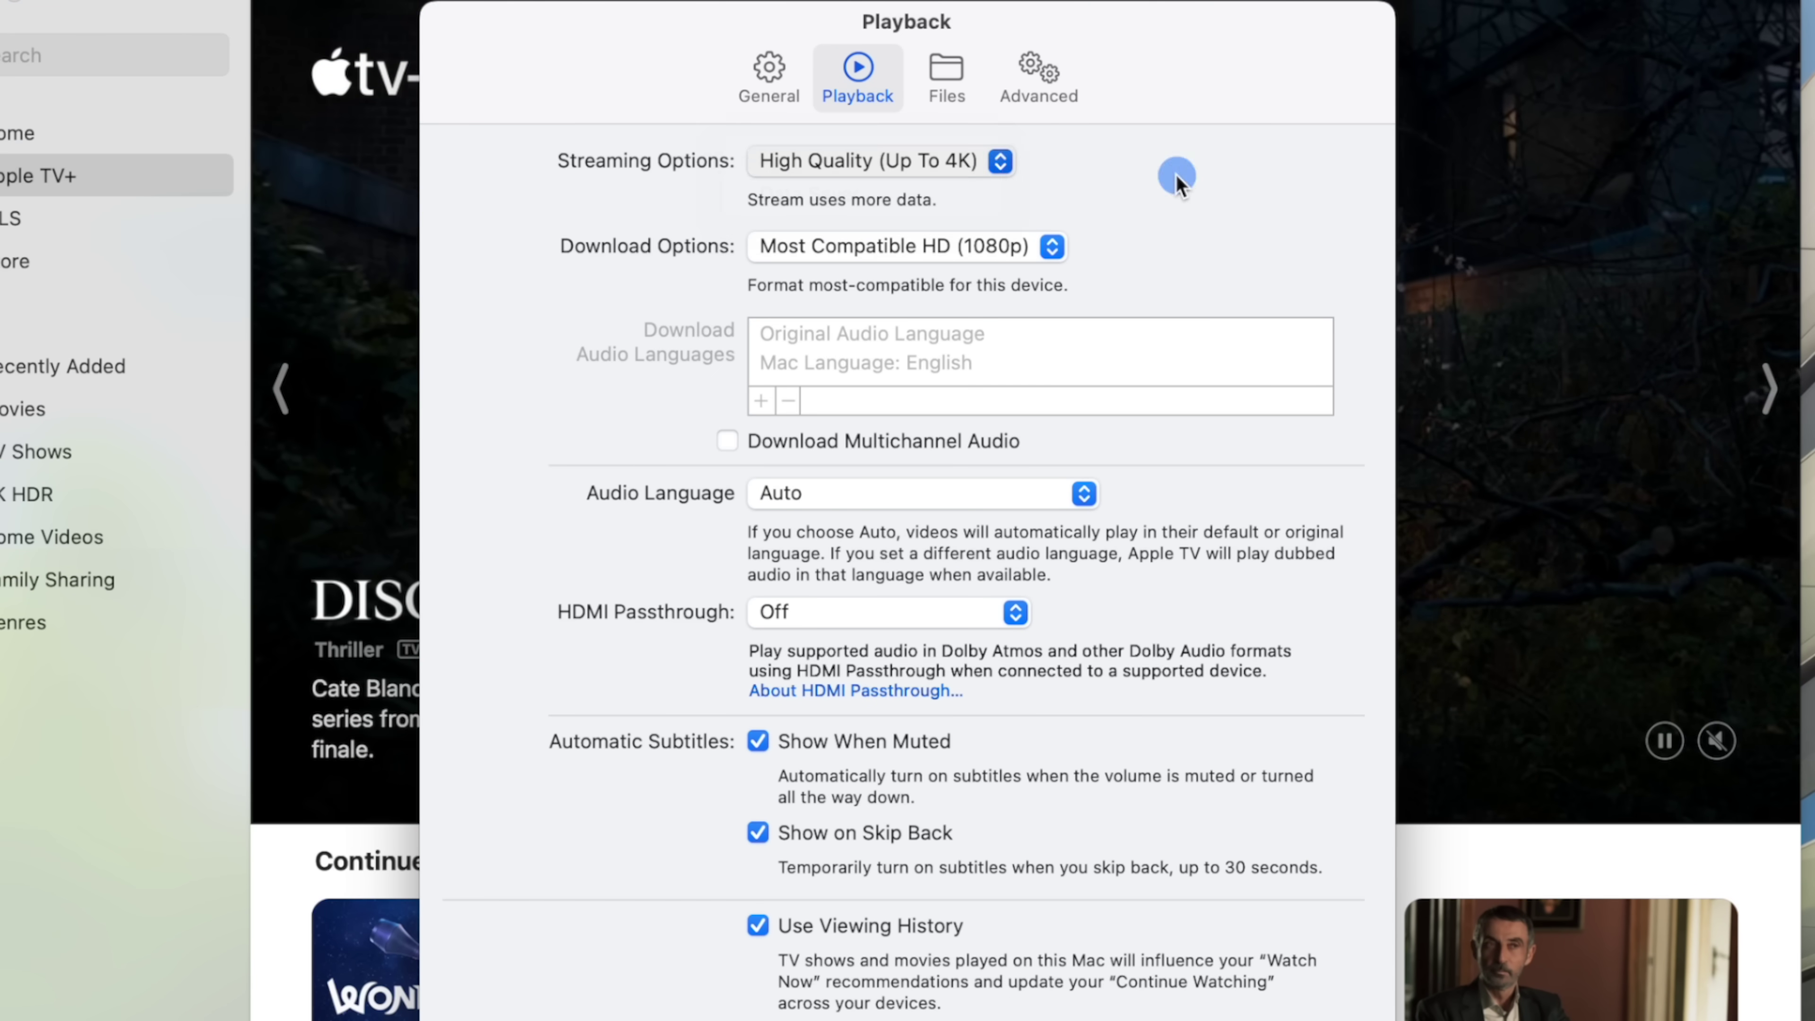
left_click(1044, 246)
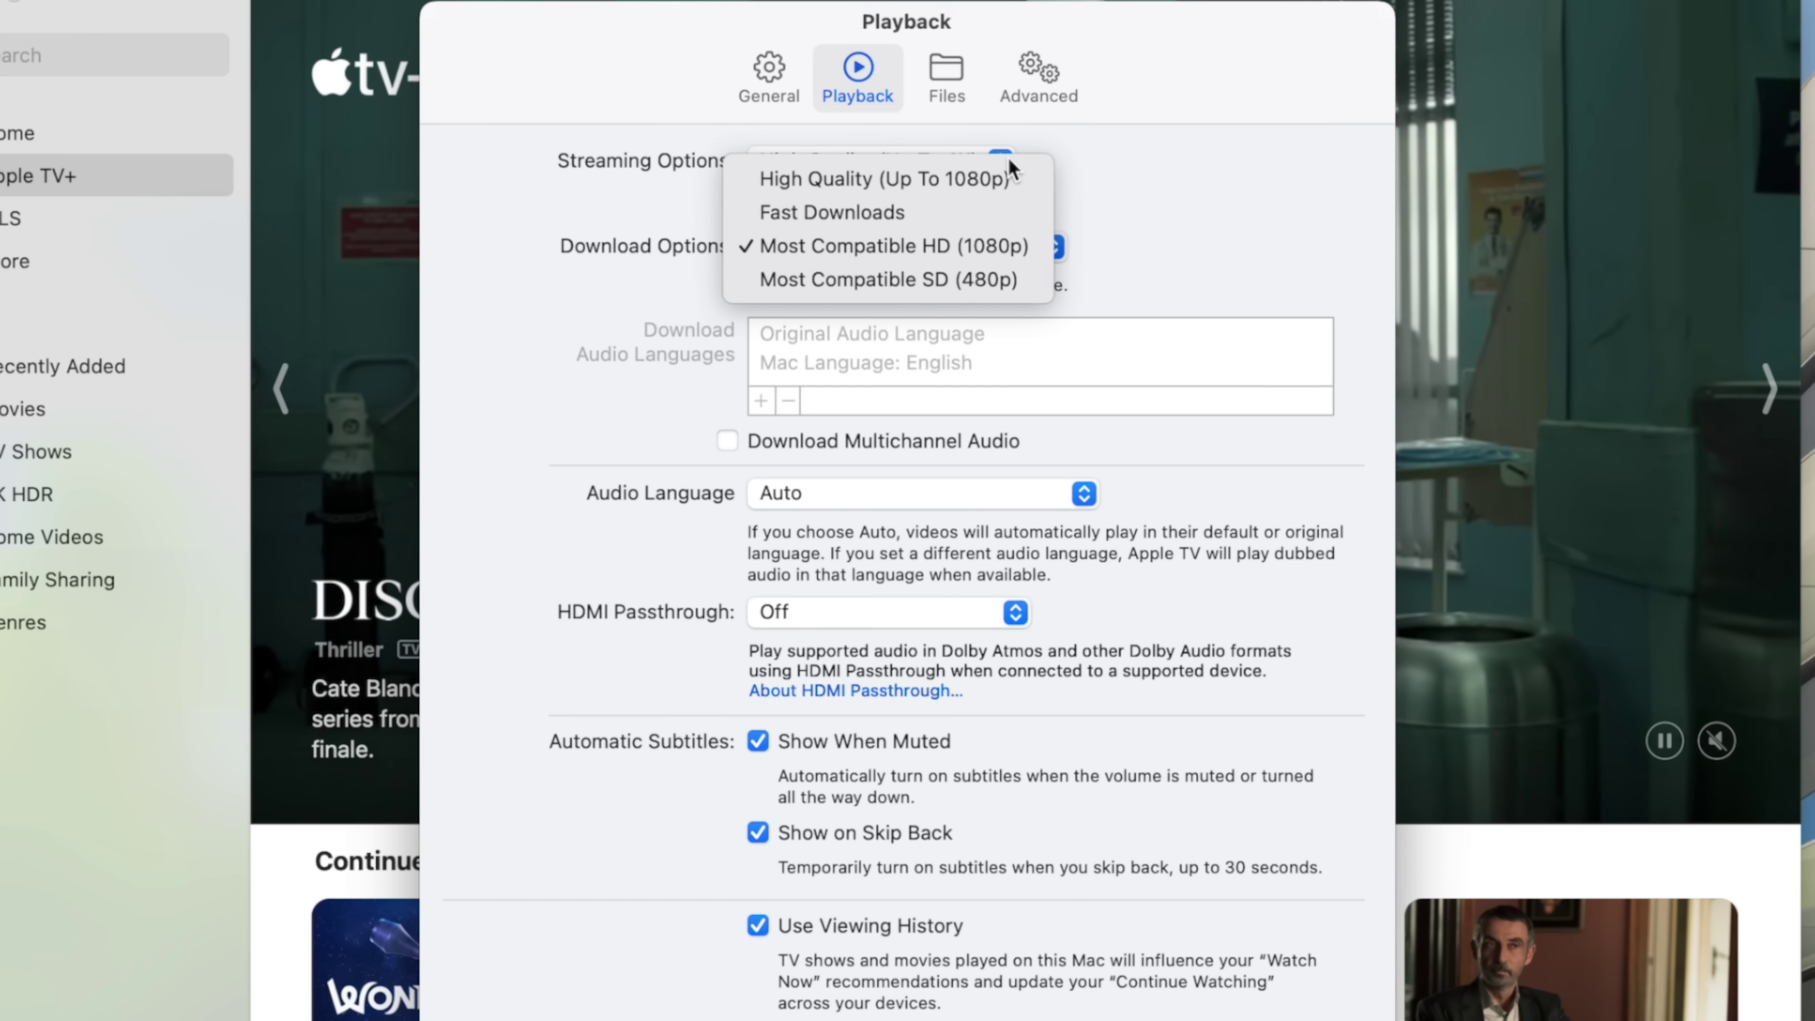
left_click(1230, 230)
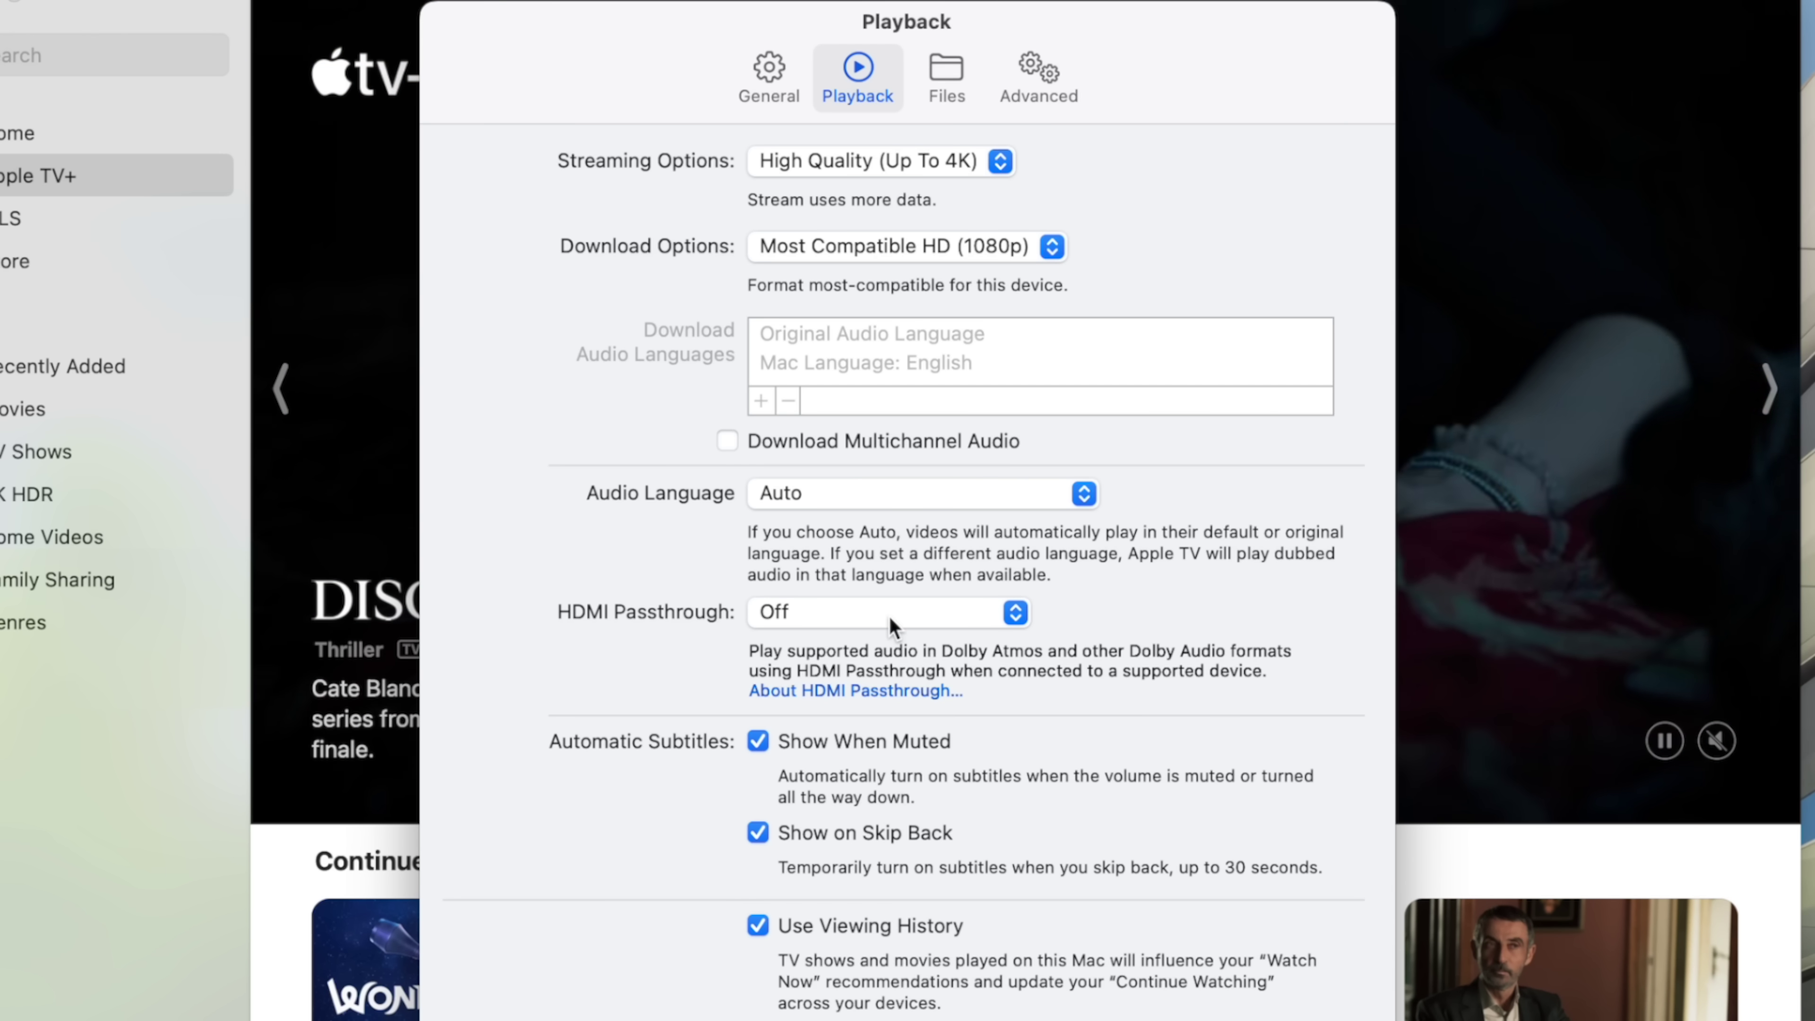
Step: Set HDMI Passthrough to Prefer HDMI Passthrough
left_click(889, 616)
left_click(890, 615)
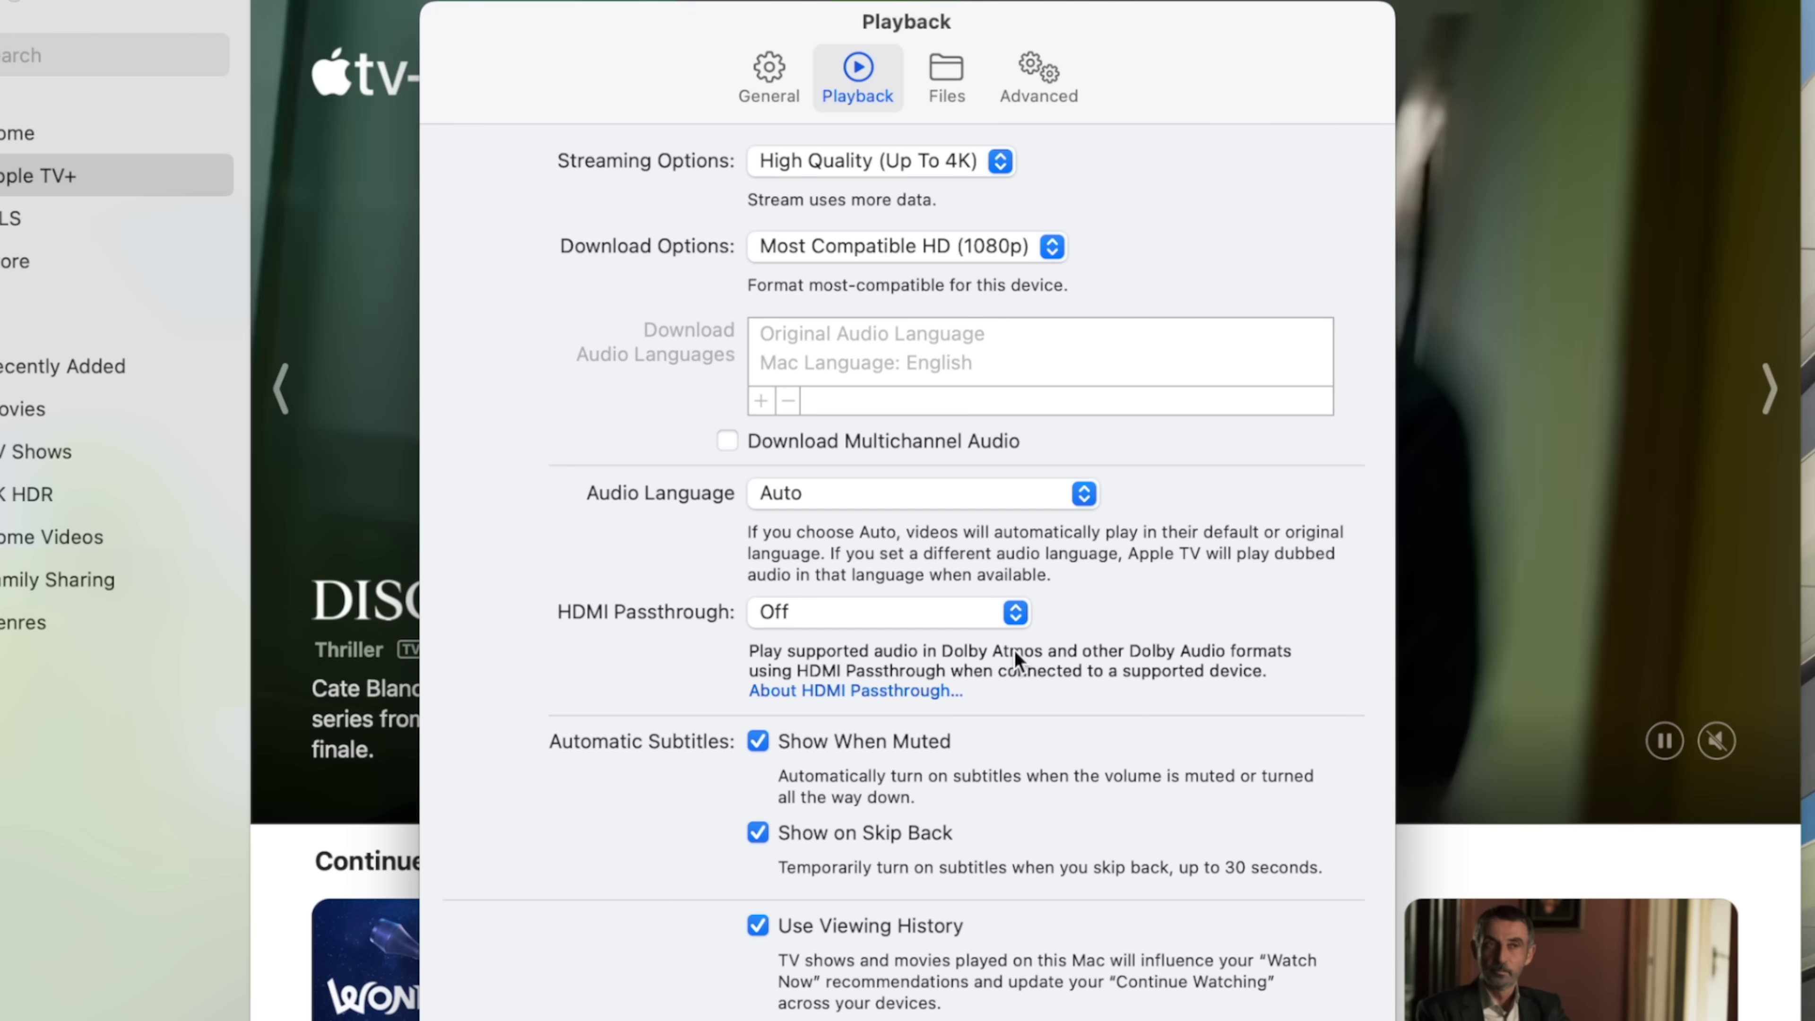
left_click(990, 599)
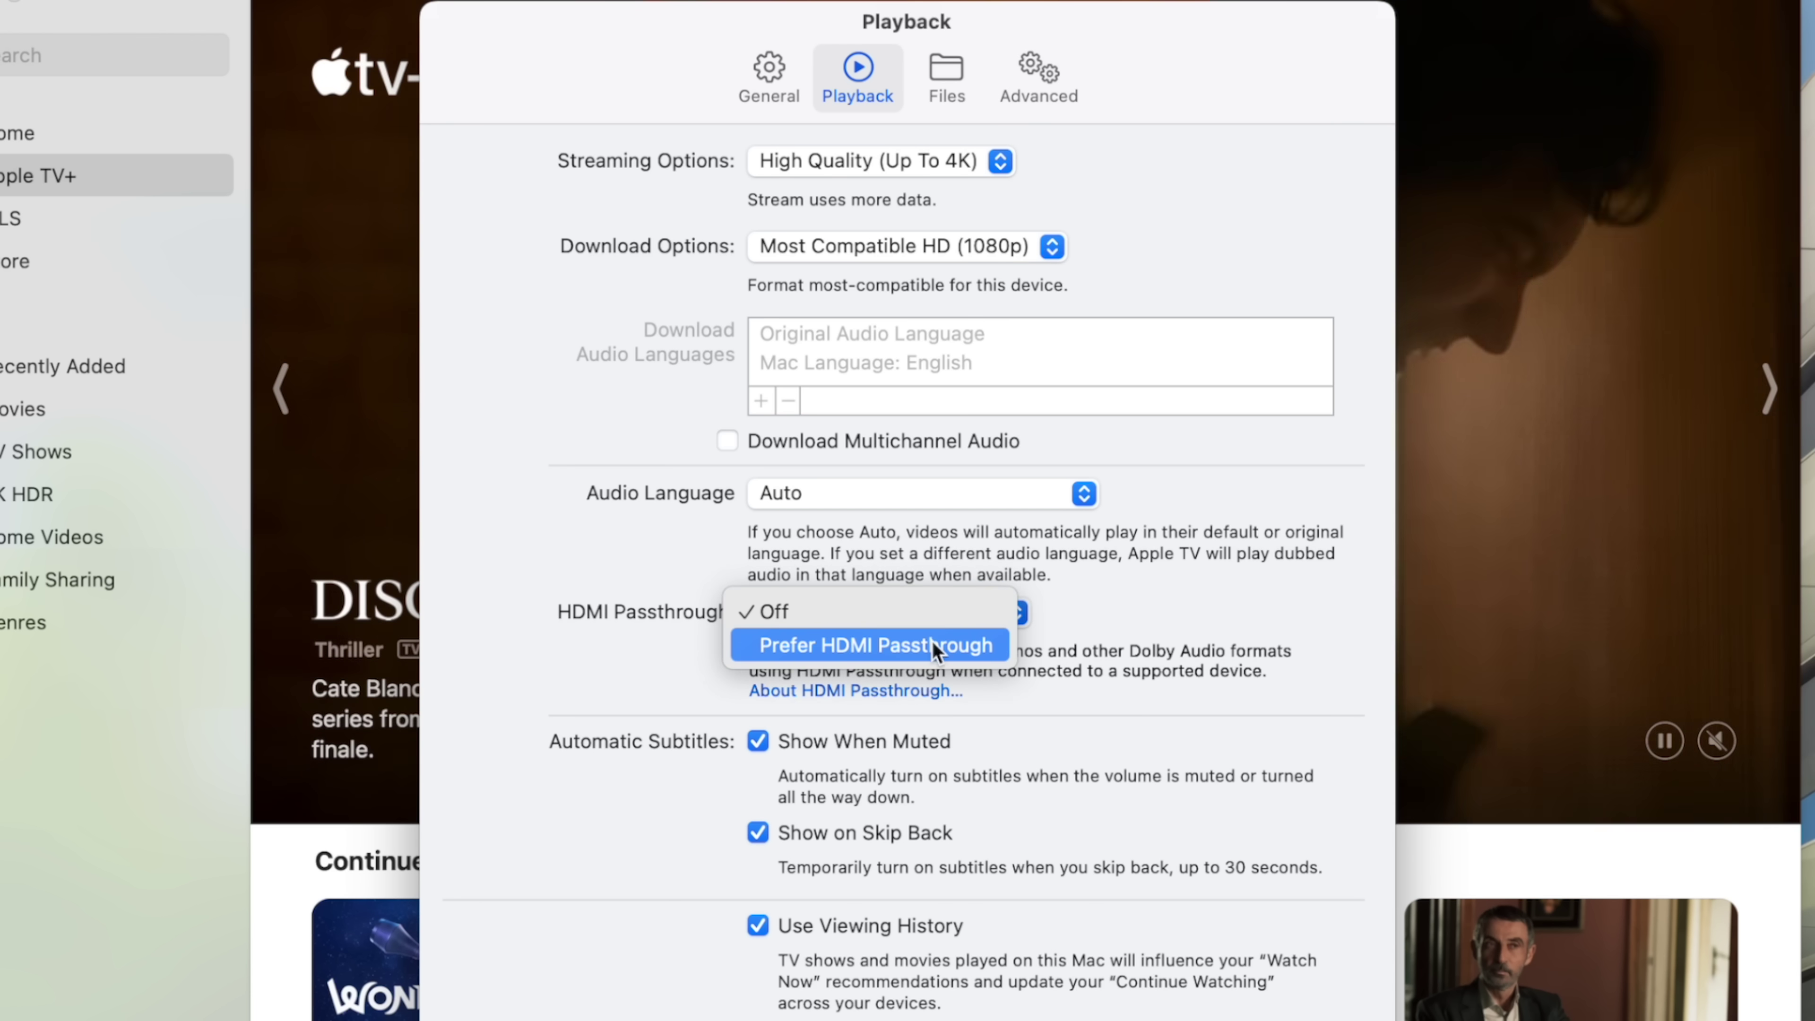
left_click(852, 650)
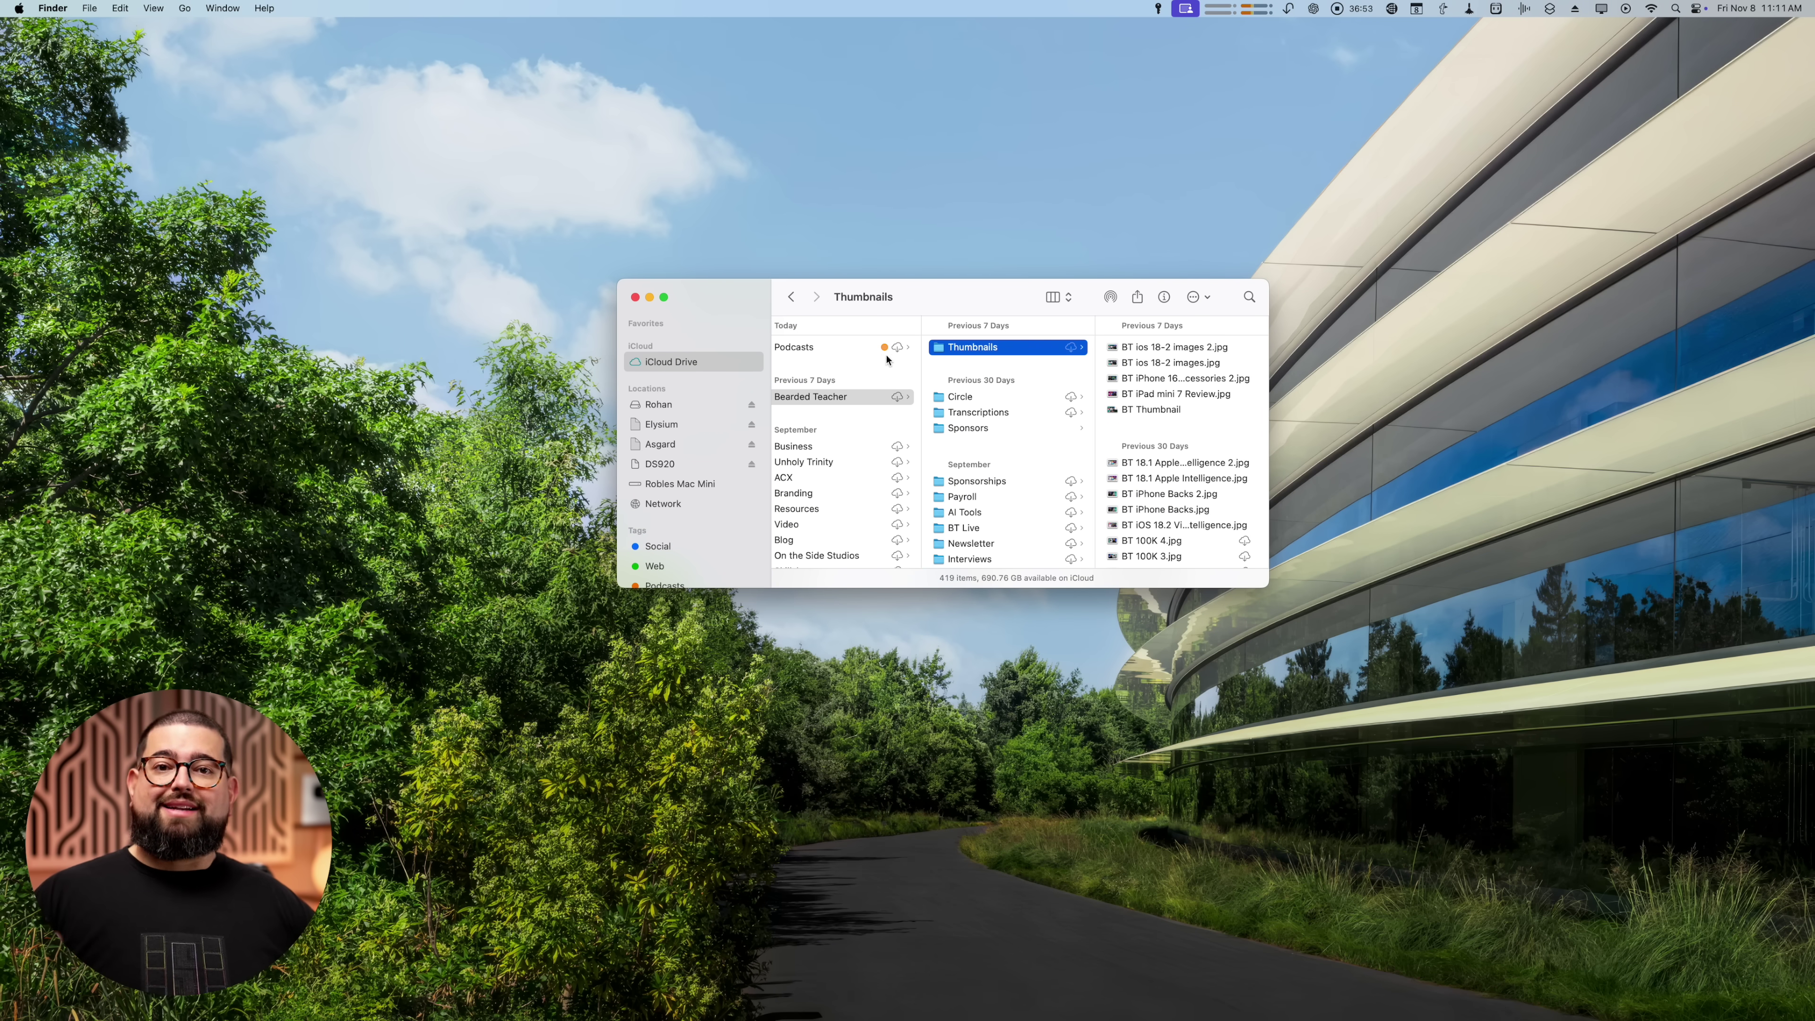
Step: Scroll the Thumbnails images and view the context actions for BT 100K 4.jpg and the Thumbnails folder
scroll(1215, 501, "down", 3)
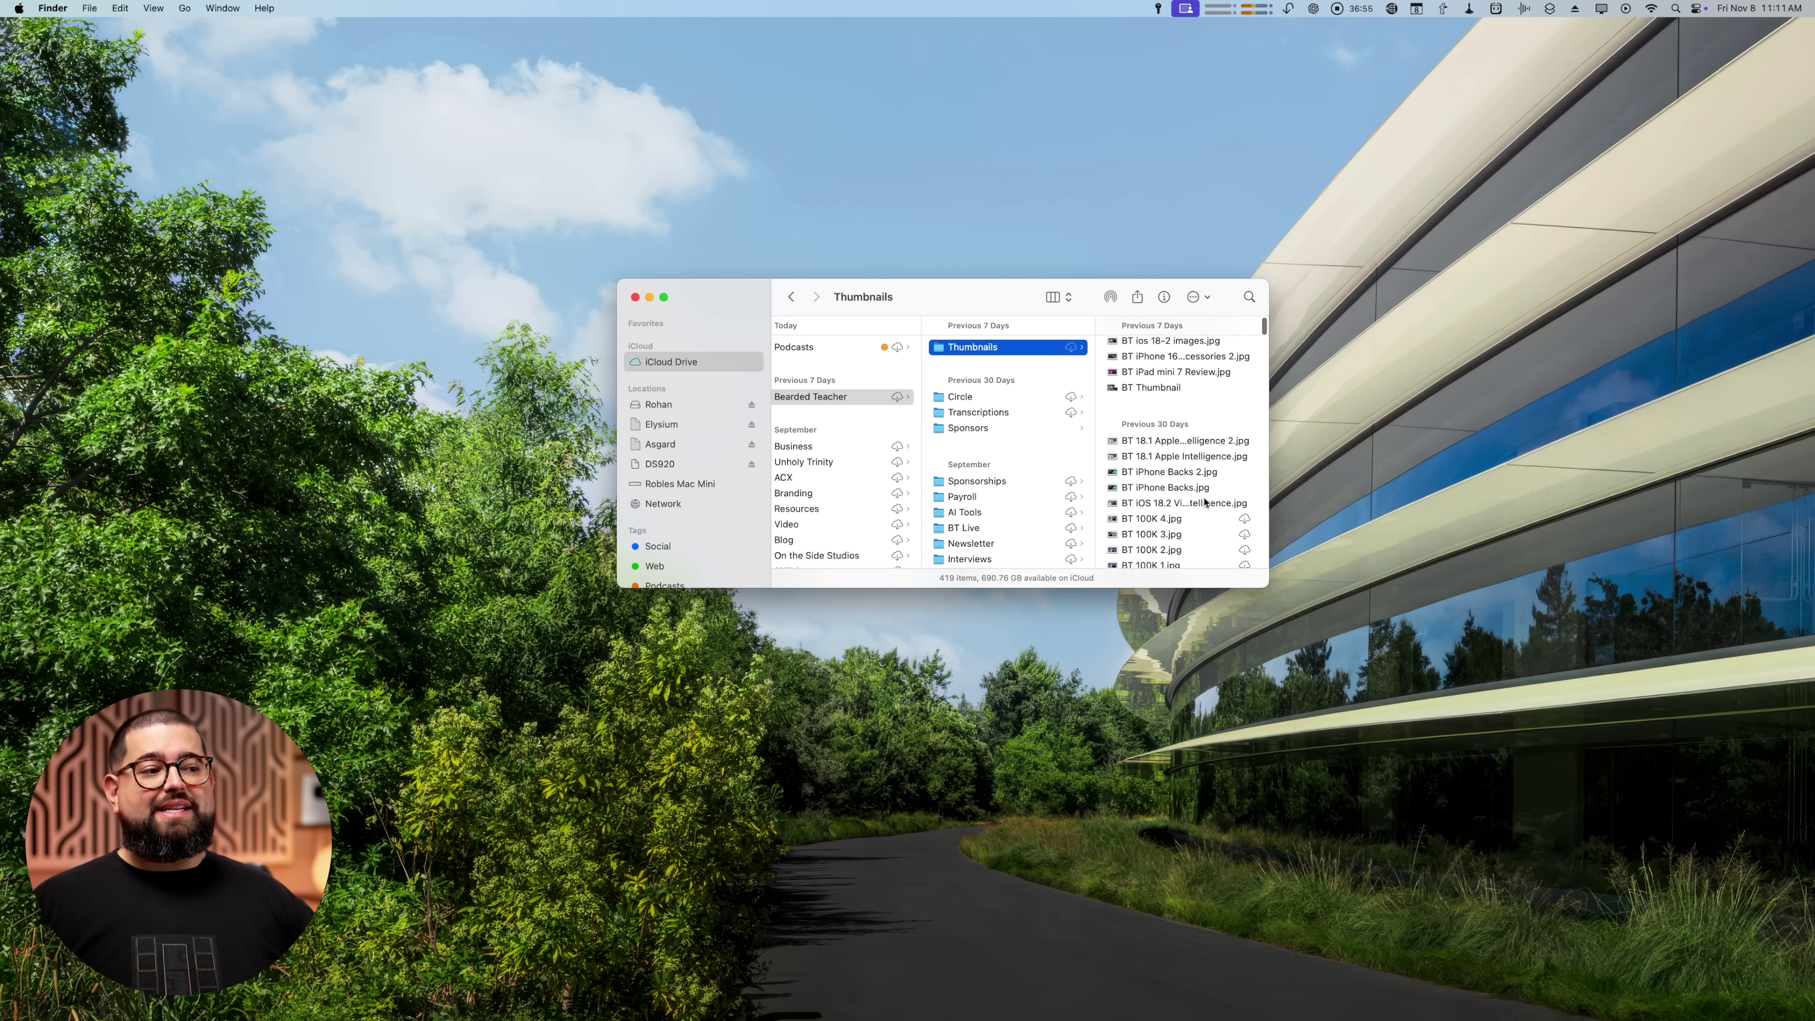
scroll(1429, 569, "up", 2)
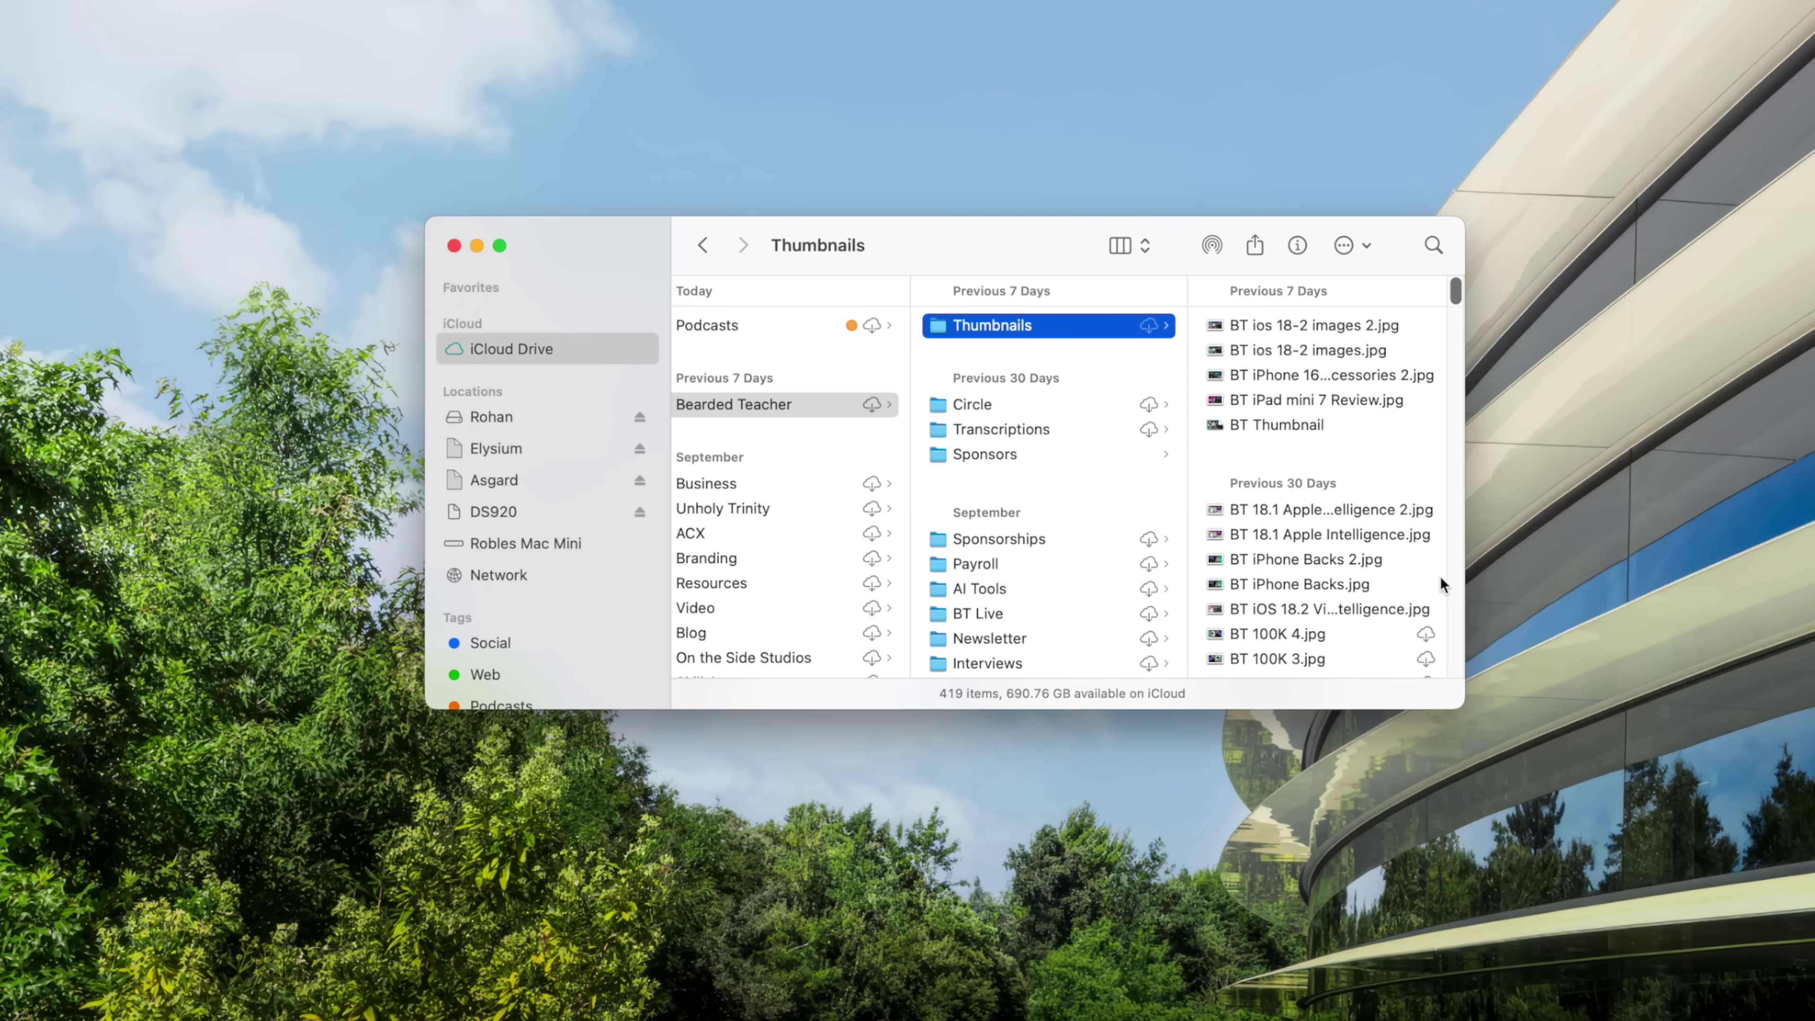
scroll(1365, 610, "down", 3)
right_click(1321, 544)
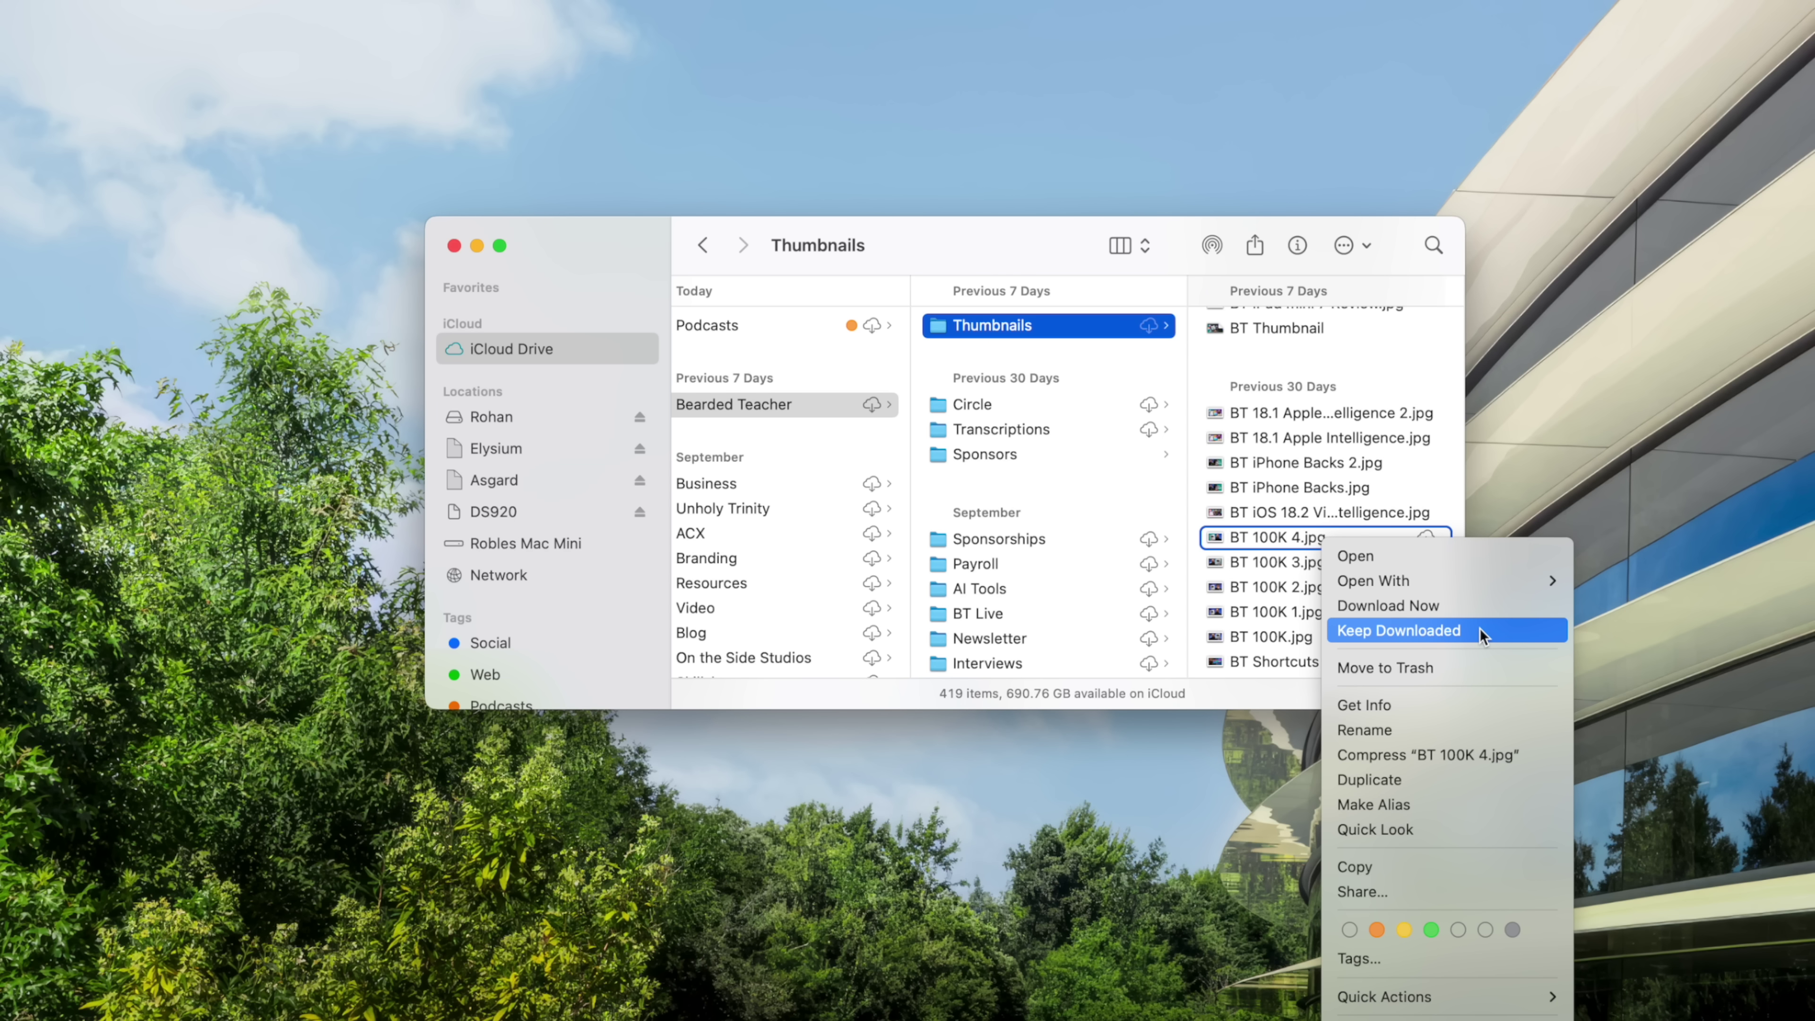
left_click(1608, 494)
left_click(999, 316)
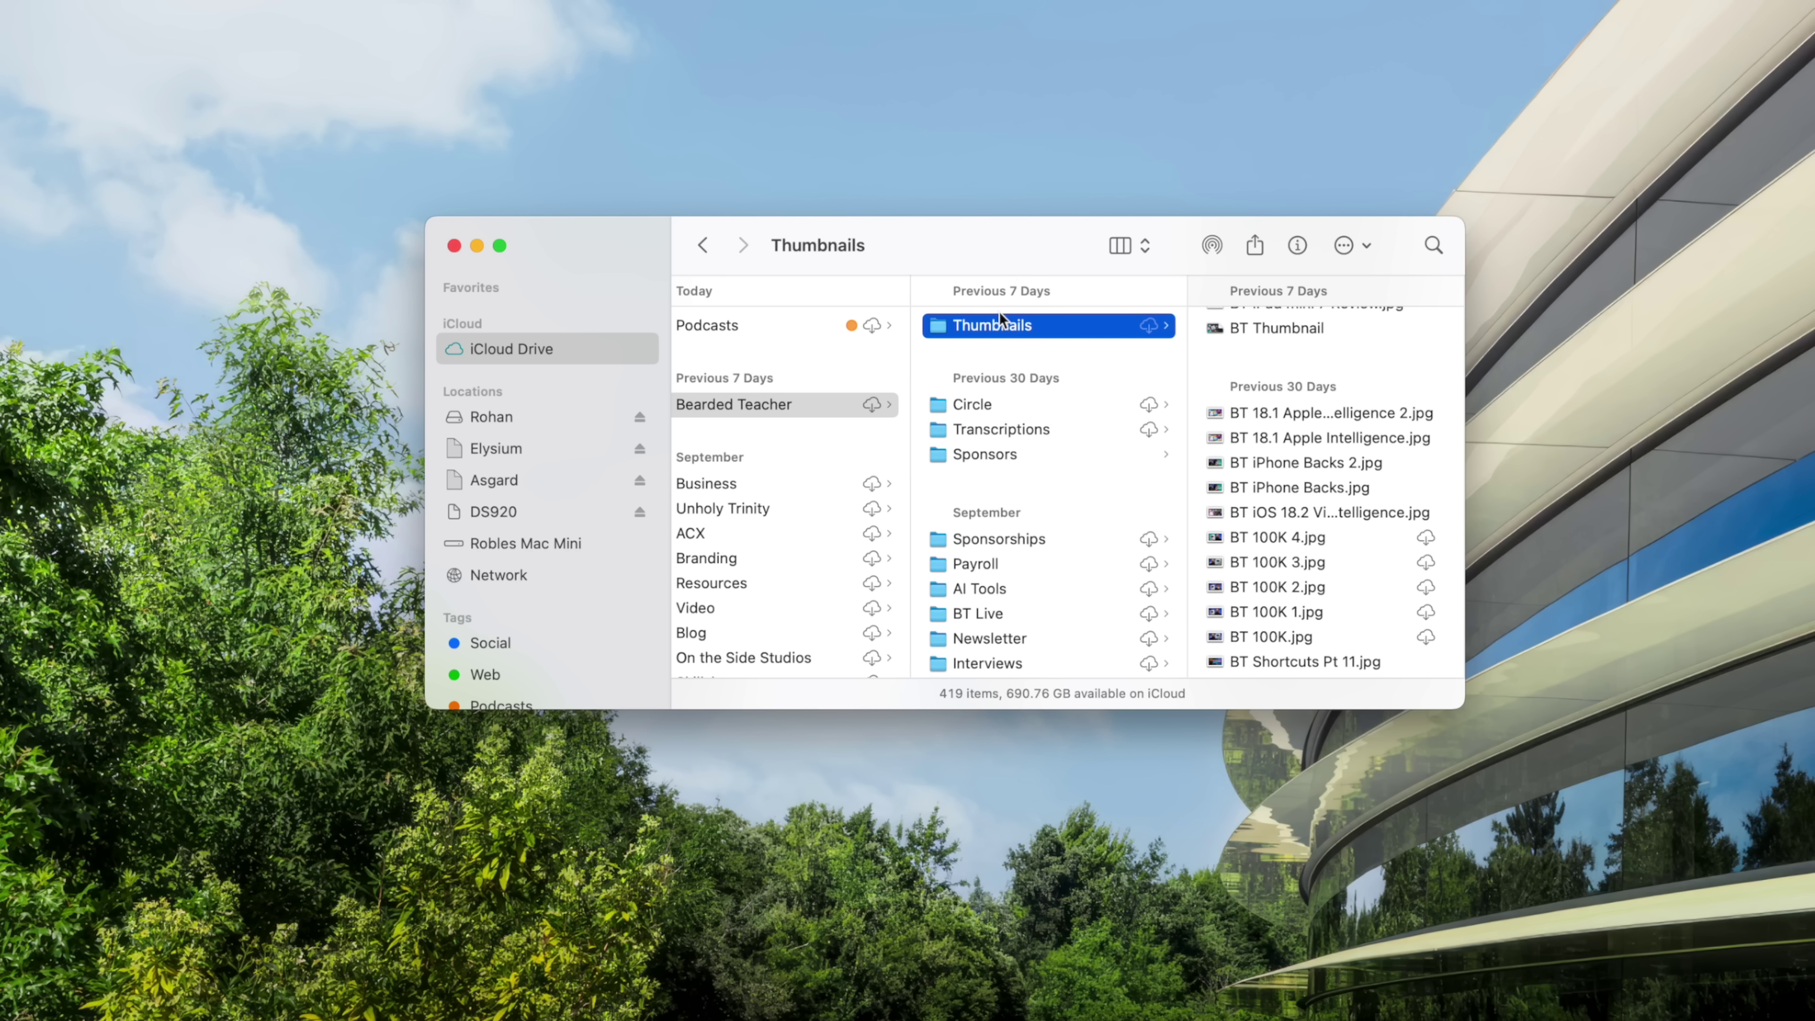
right_click(1003, 329)
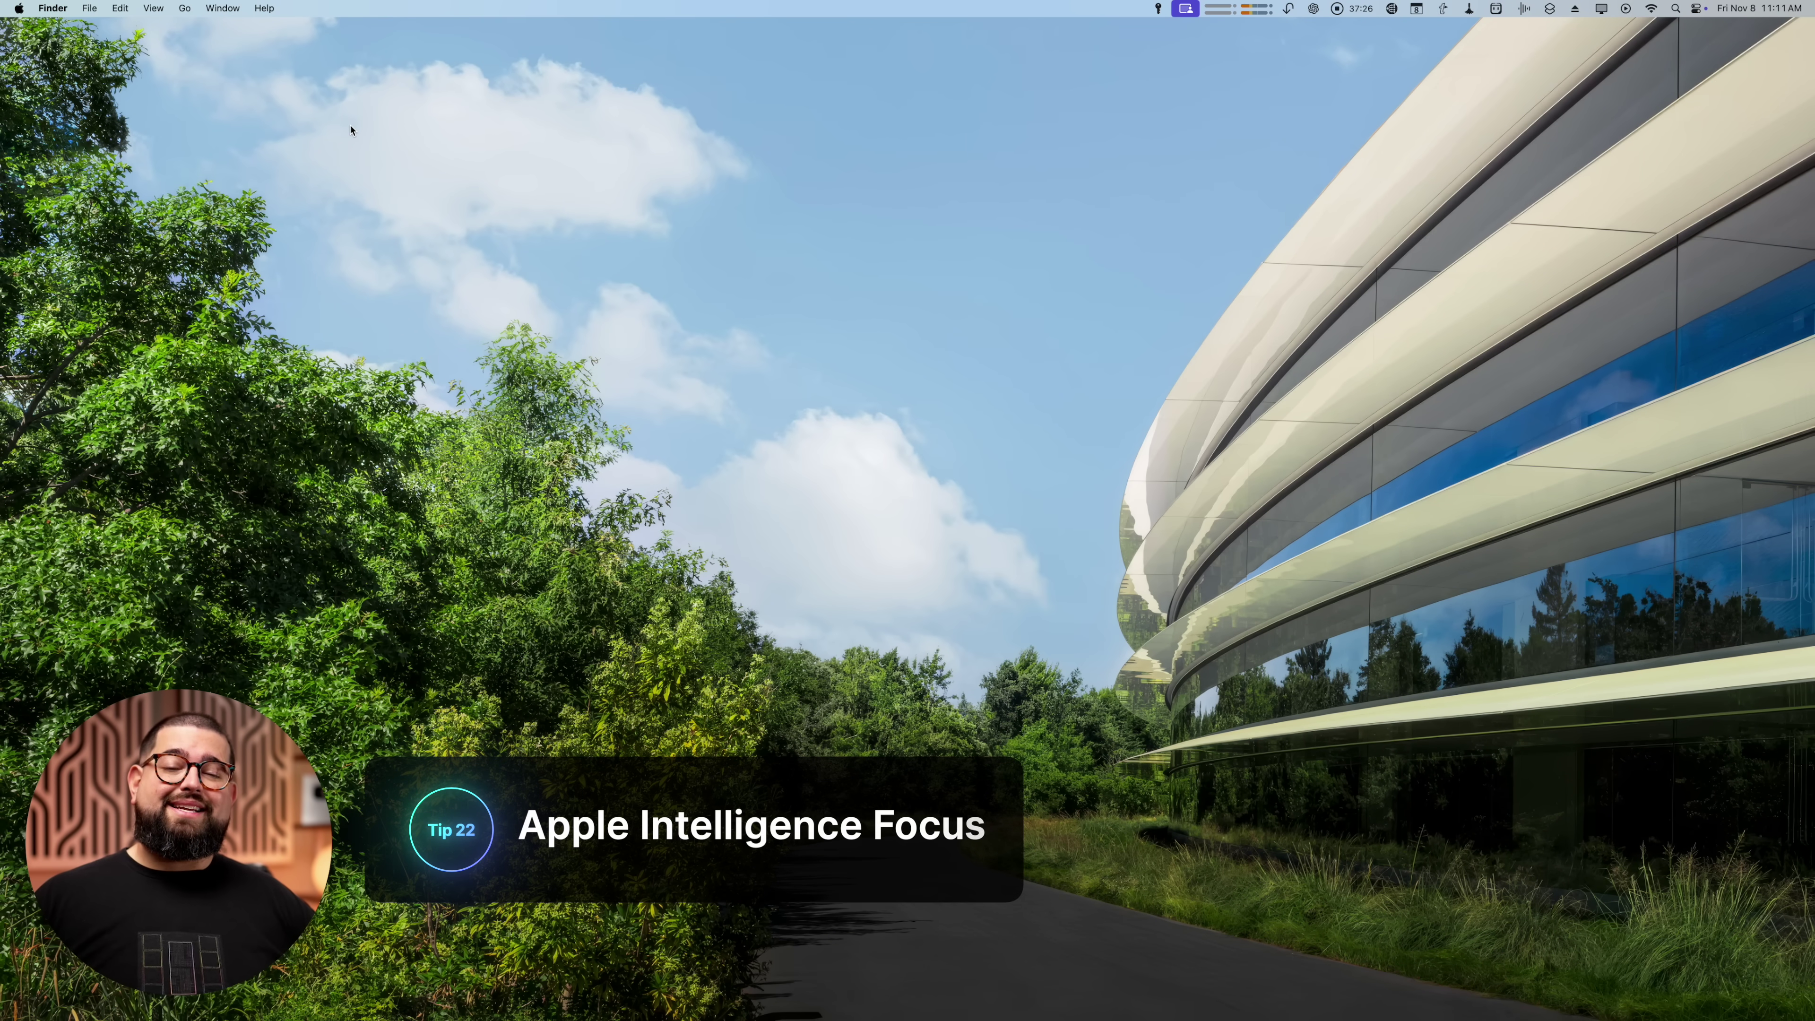
left_click(15, 7)
left_click(58, 52)
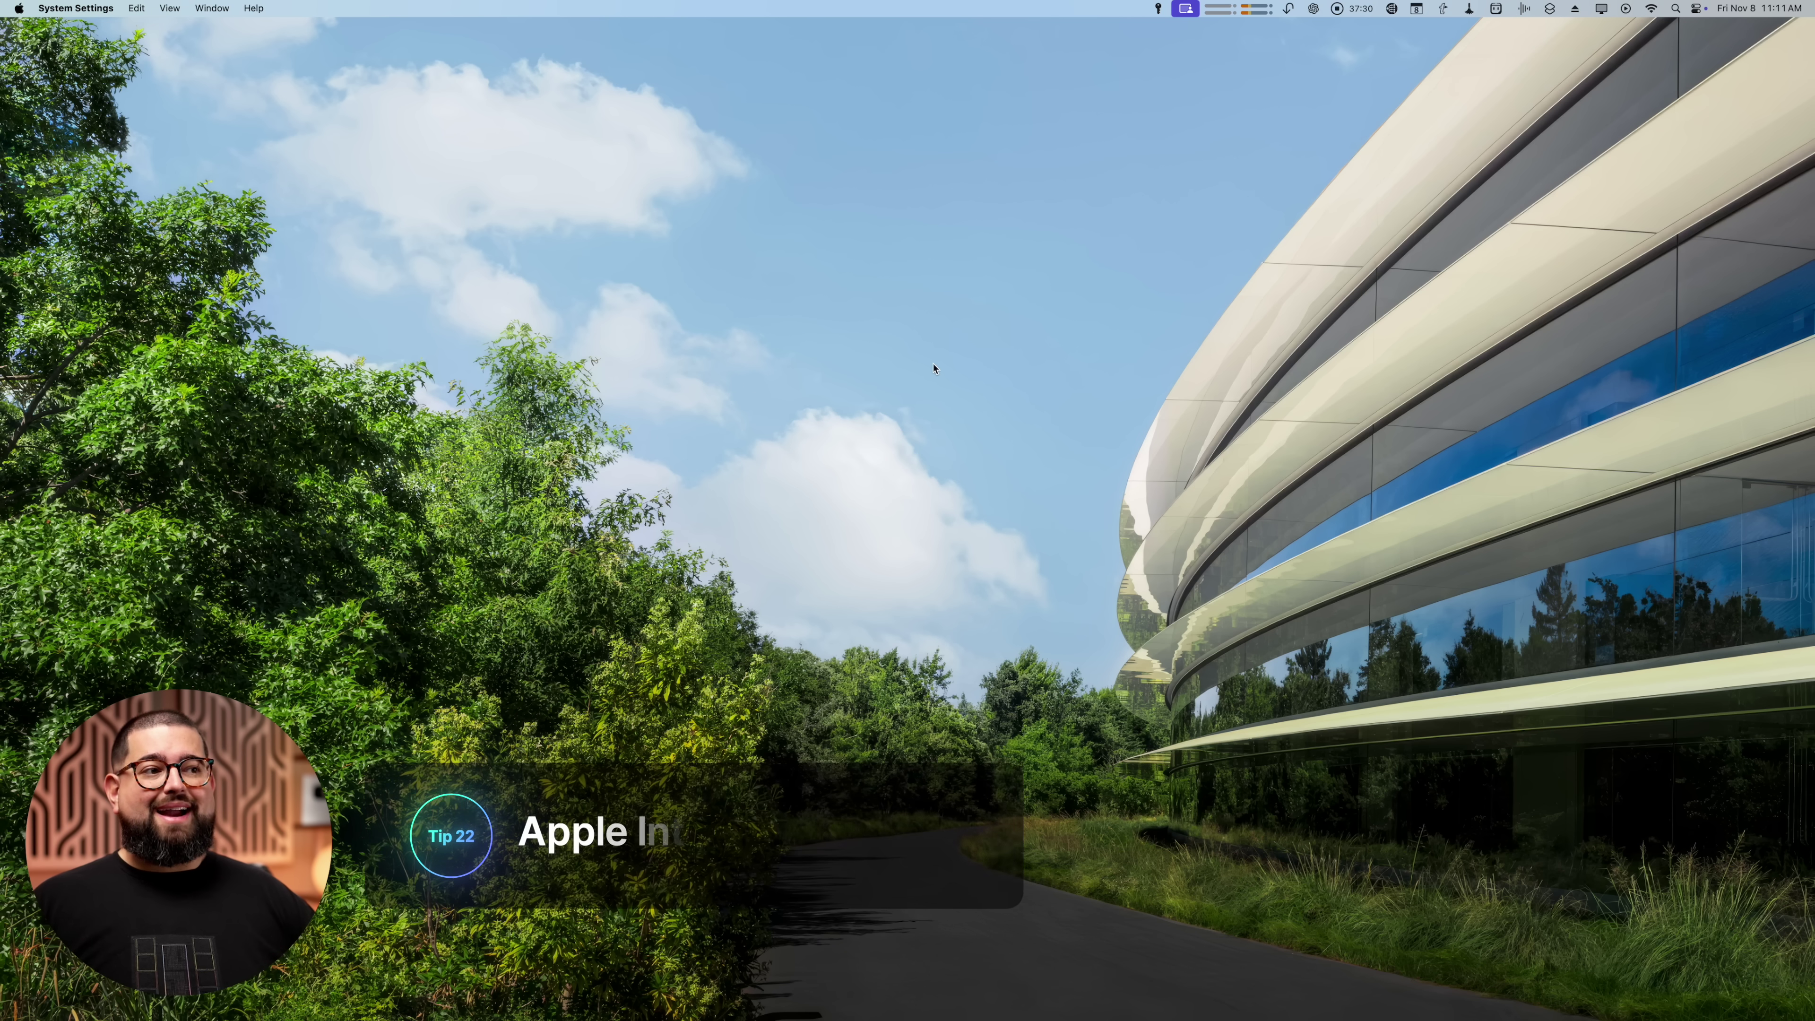
left_click_drag(1080, 133, 756, 134)
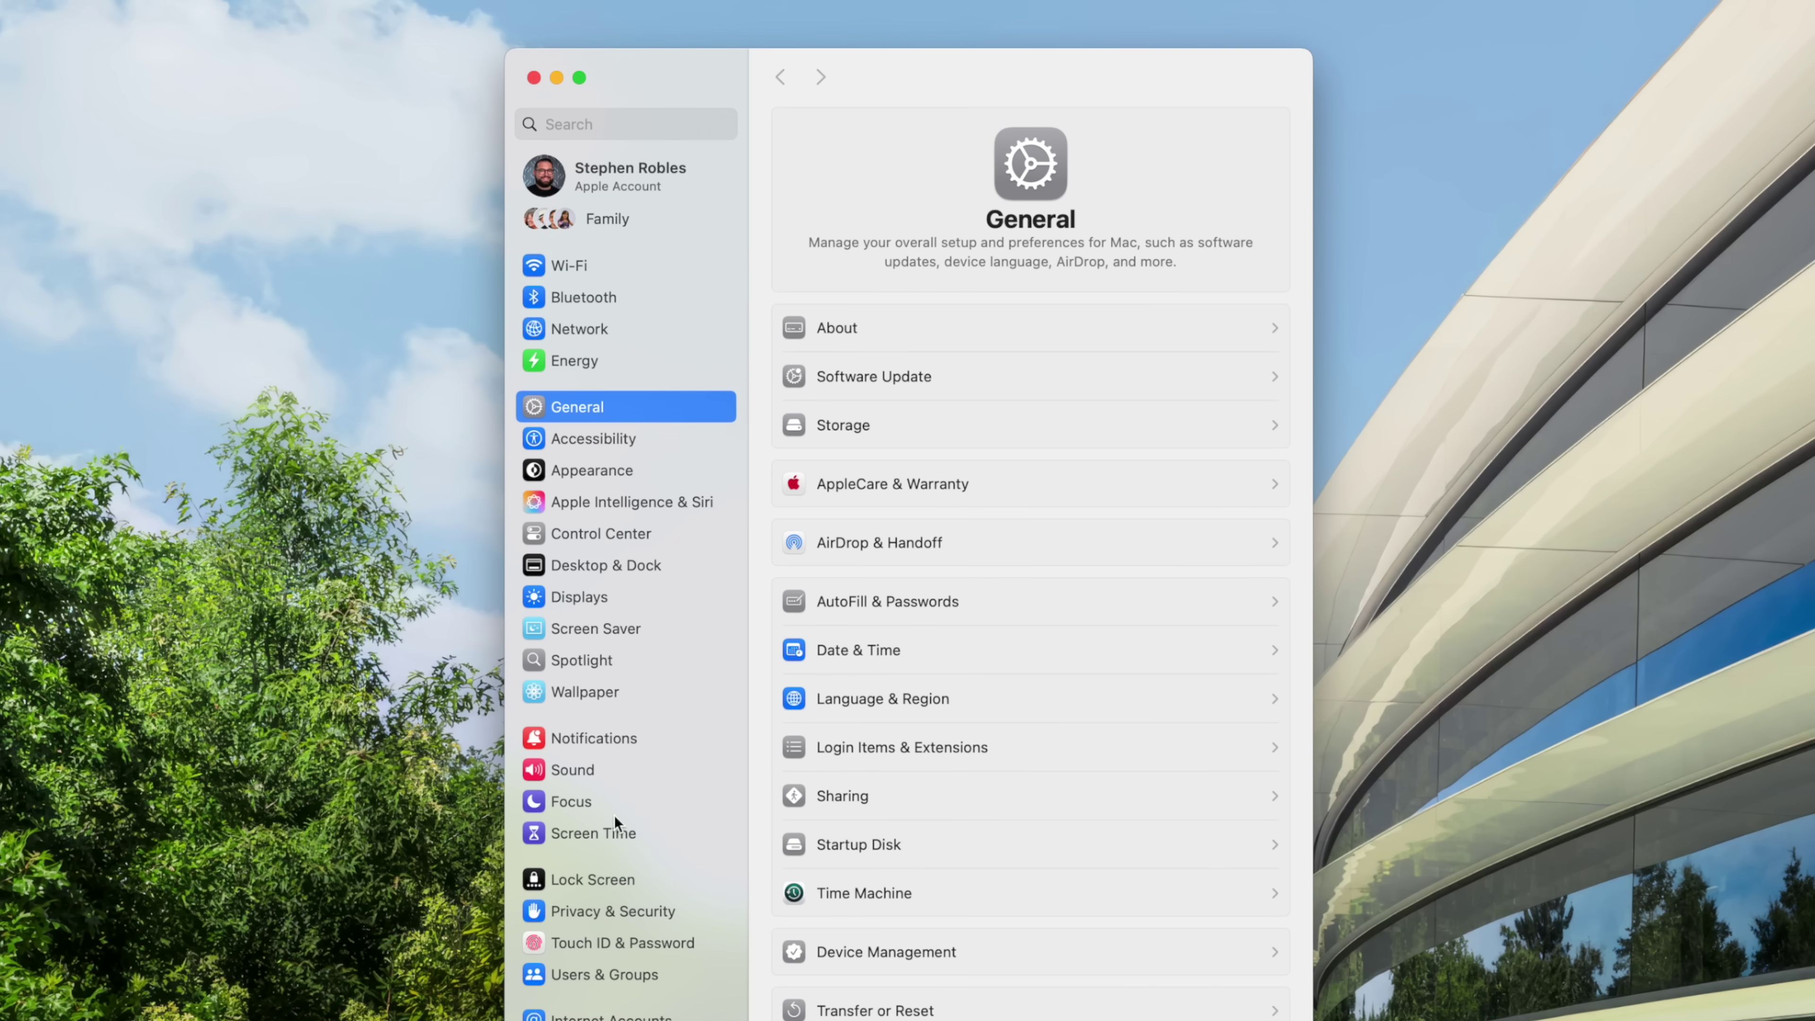
left_click(611, 810)
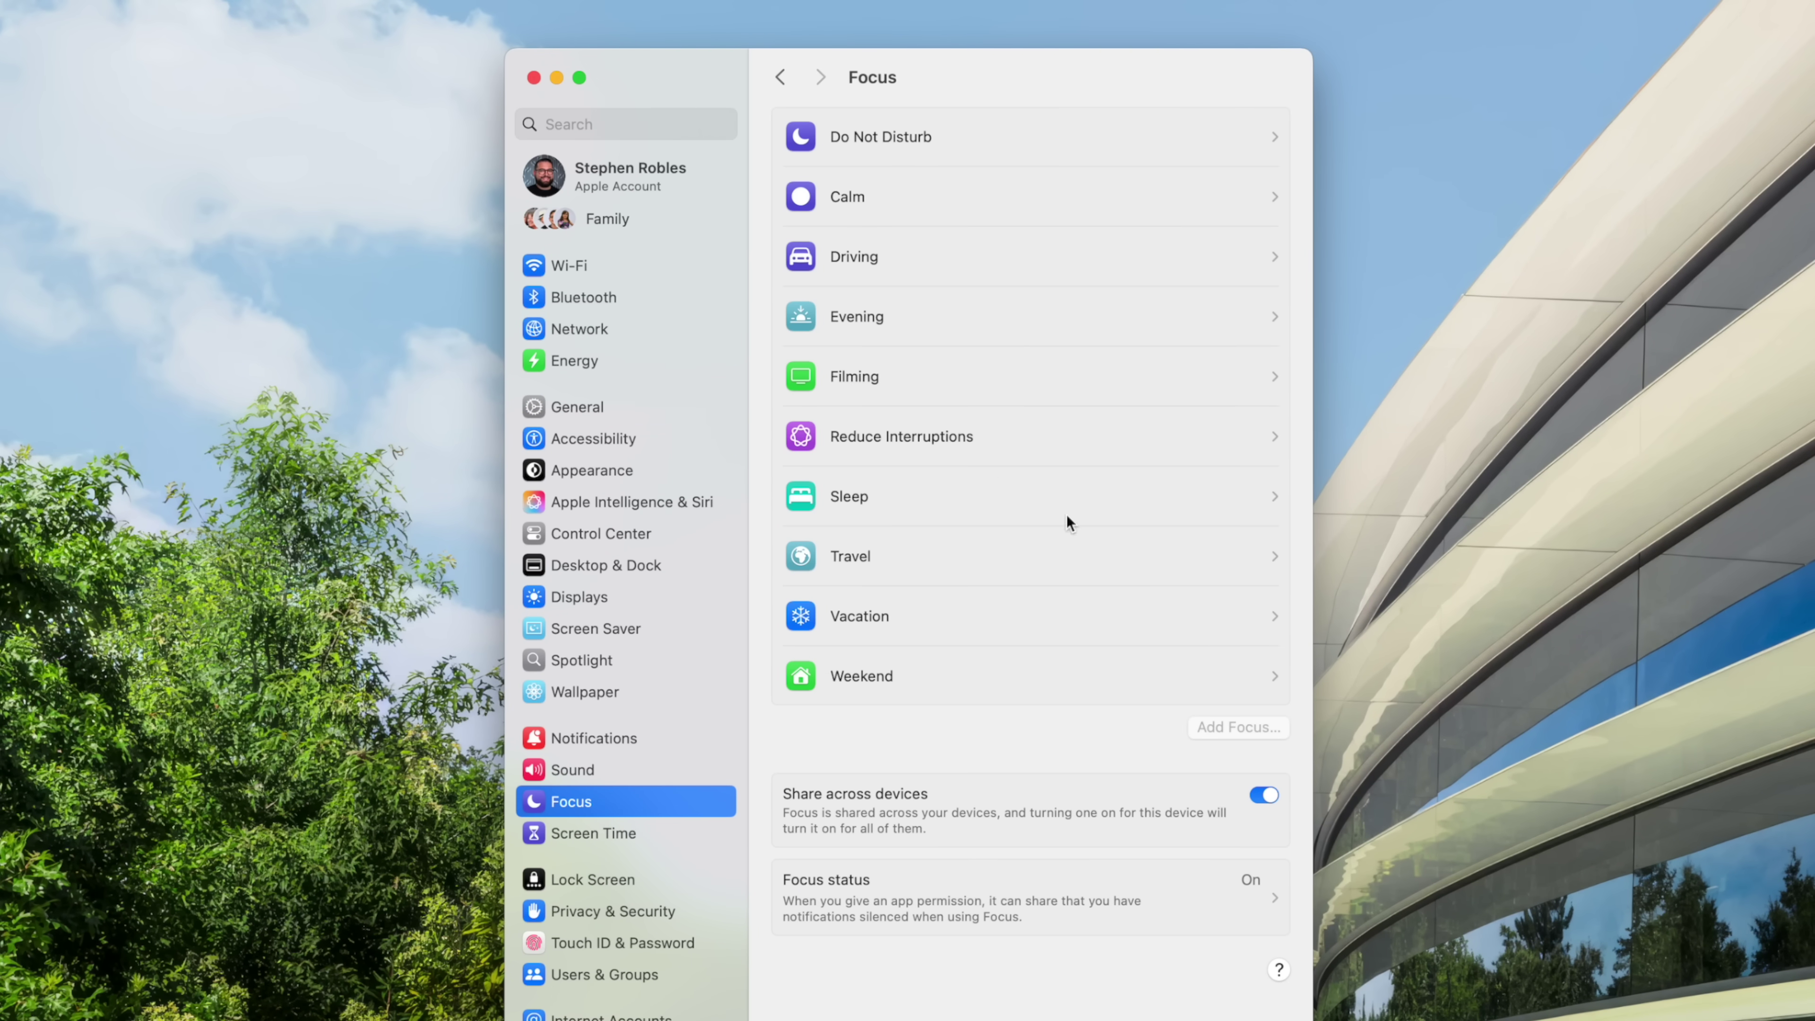
left_click(988, 440)
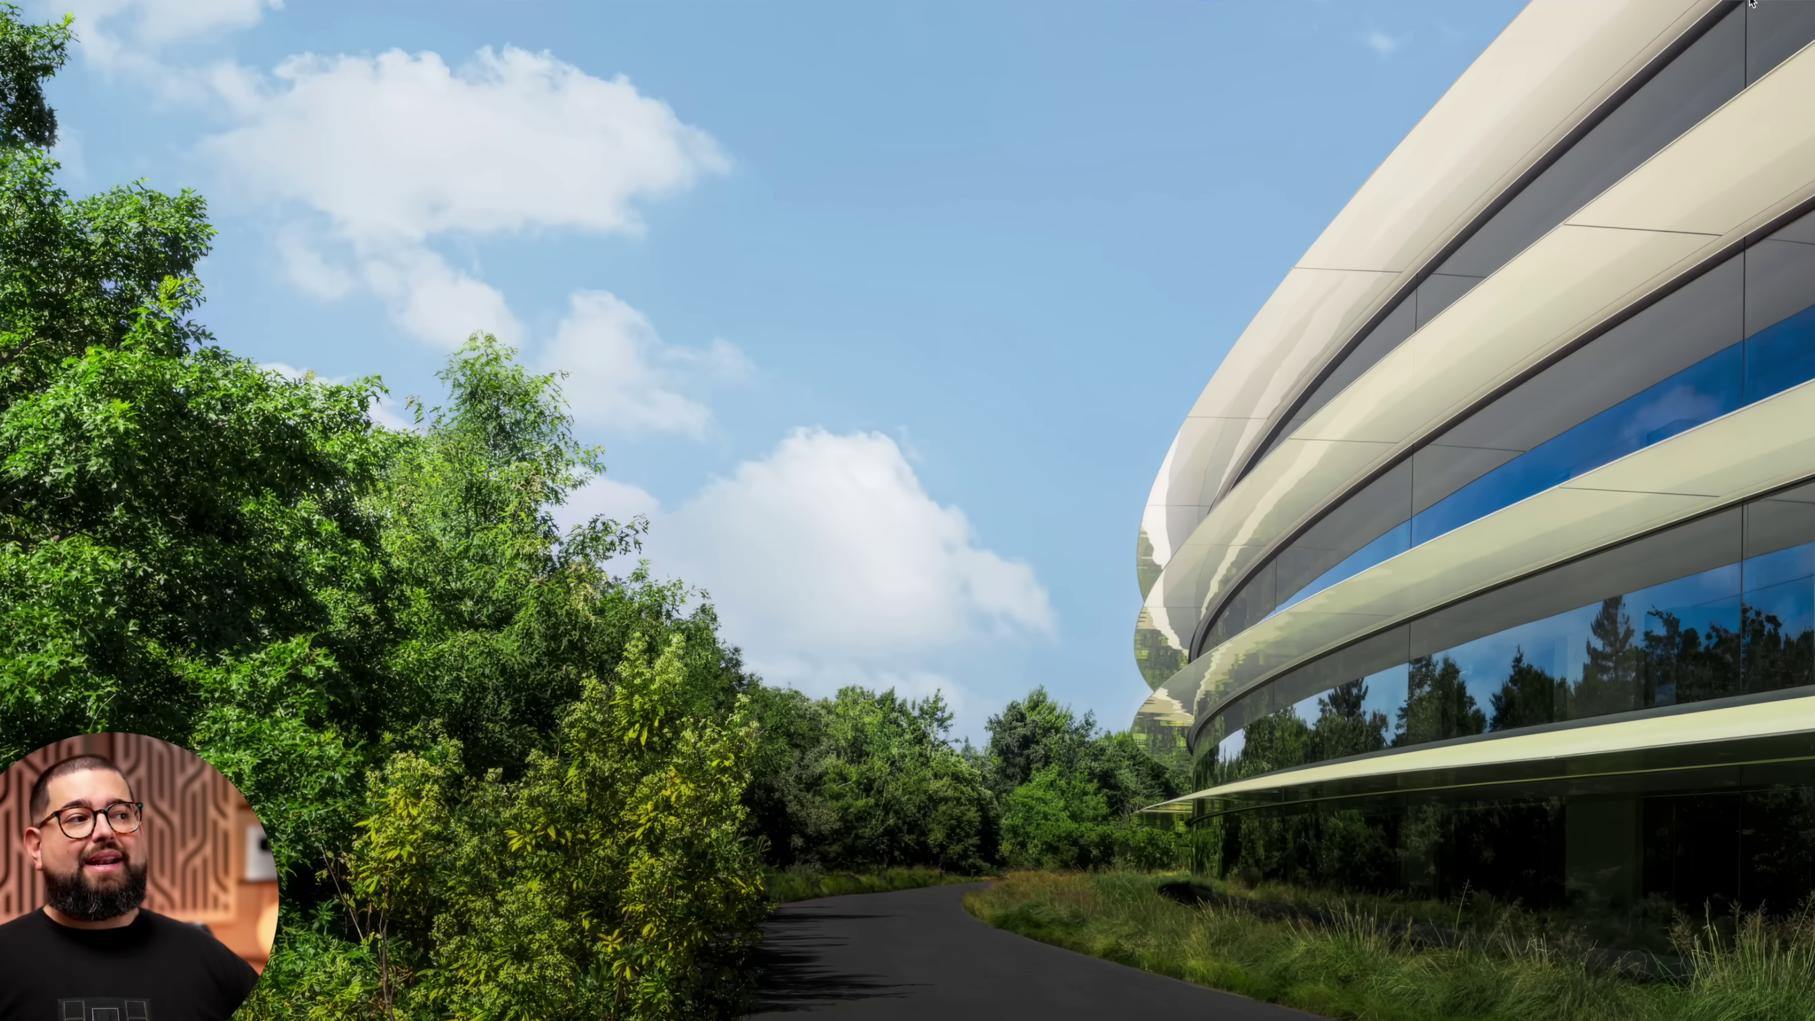
left_click(1696, 8)
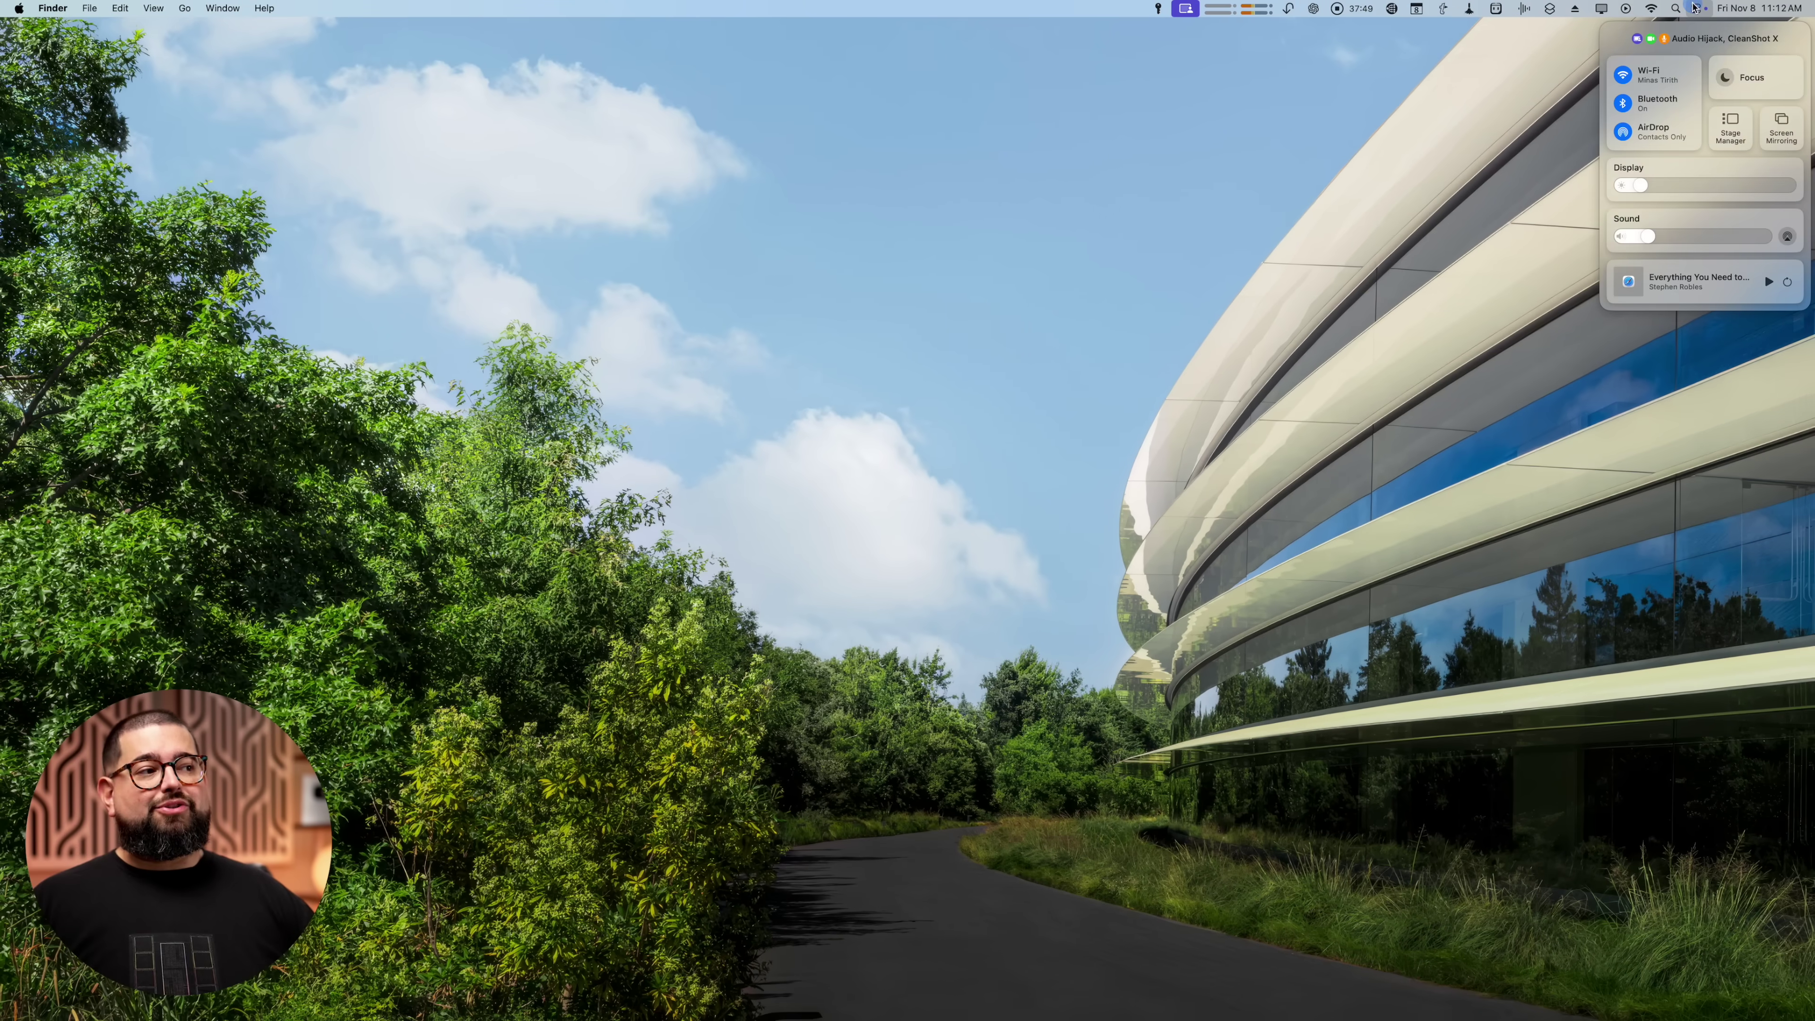
left_click(1745, 76)
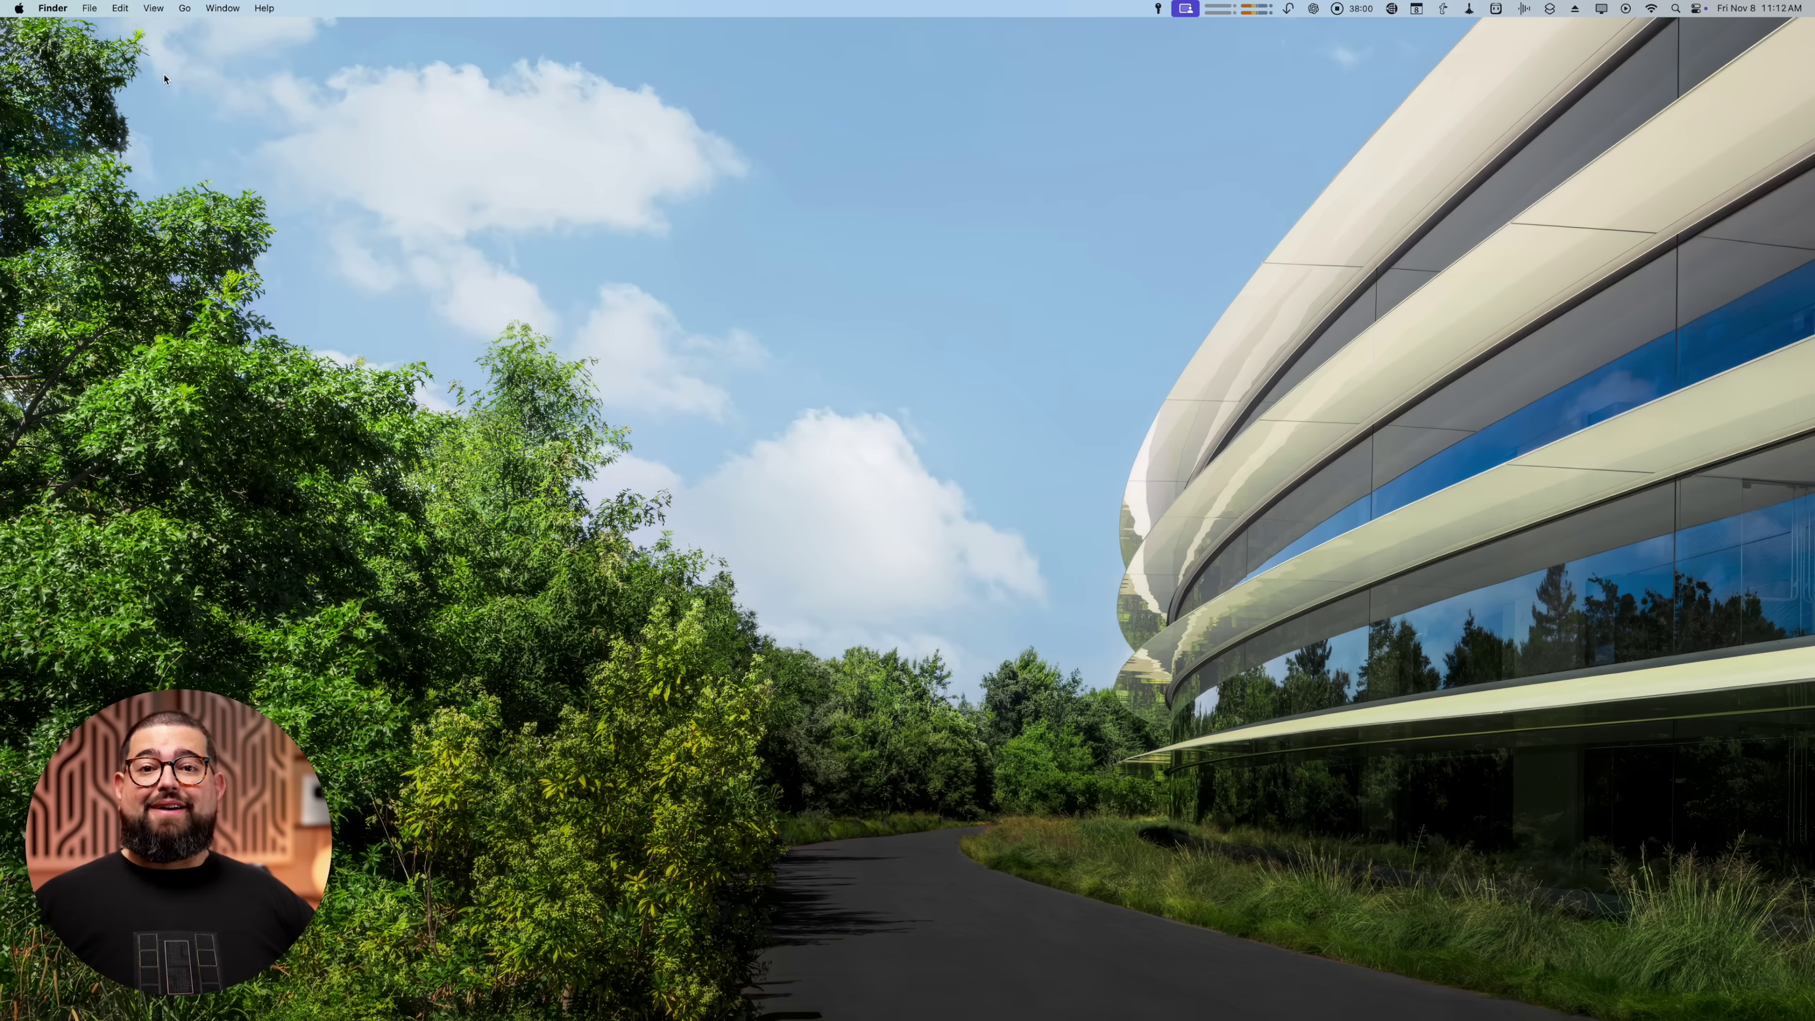
Step: Apply the Macintosh dynamic wallpaper from System Settings' Wallpaper pane
left_click(20, 8)
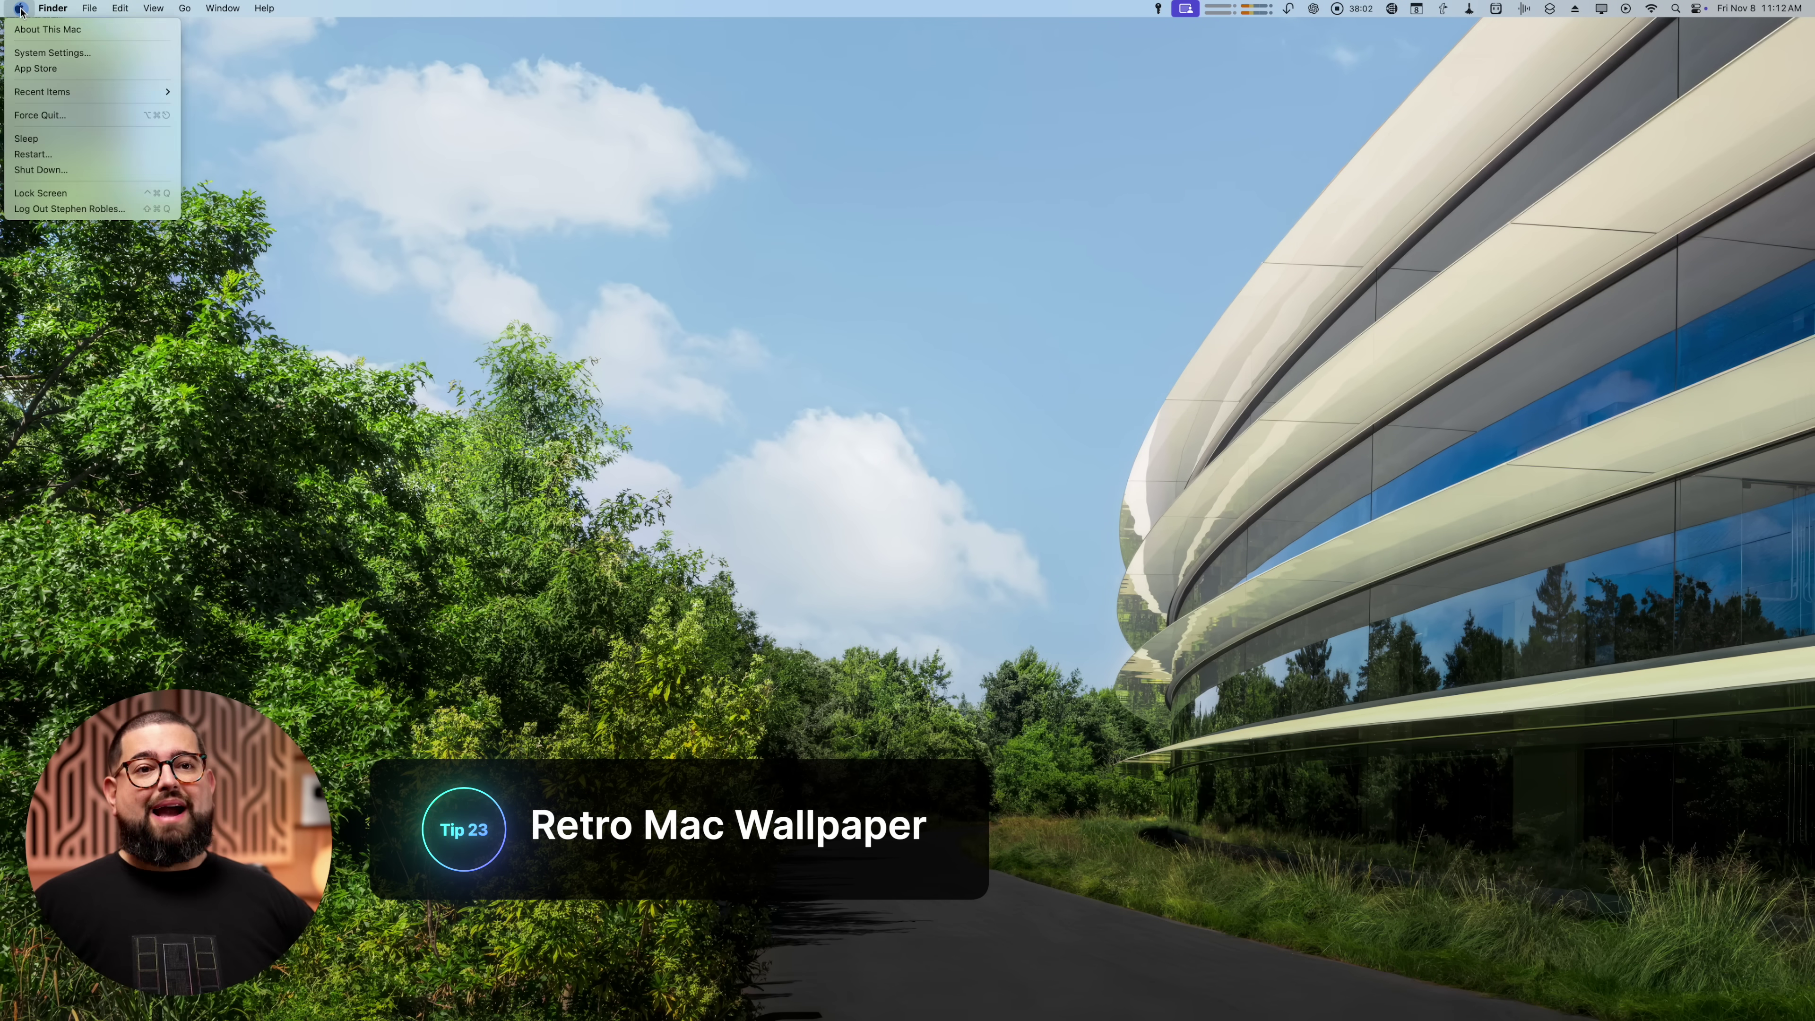
left_click(28, 52)
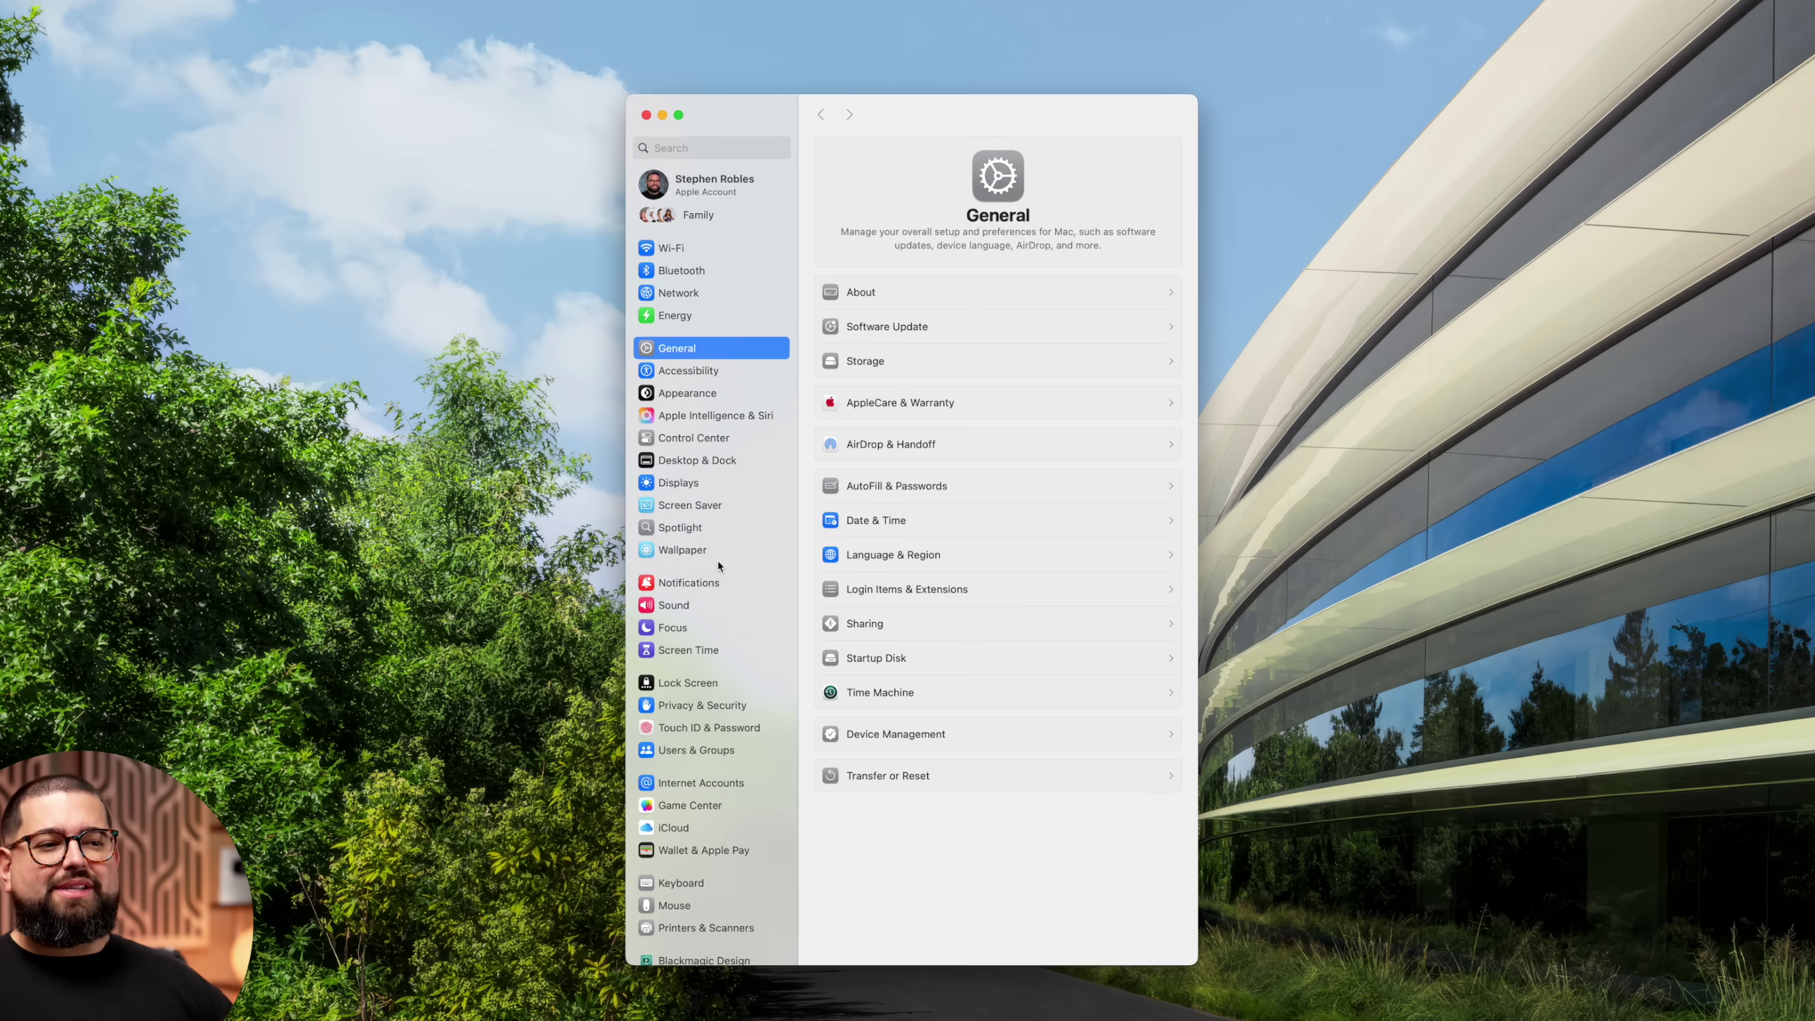
left_click(727, 540)
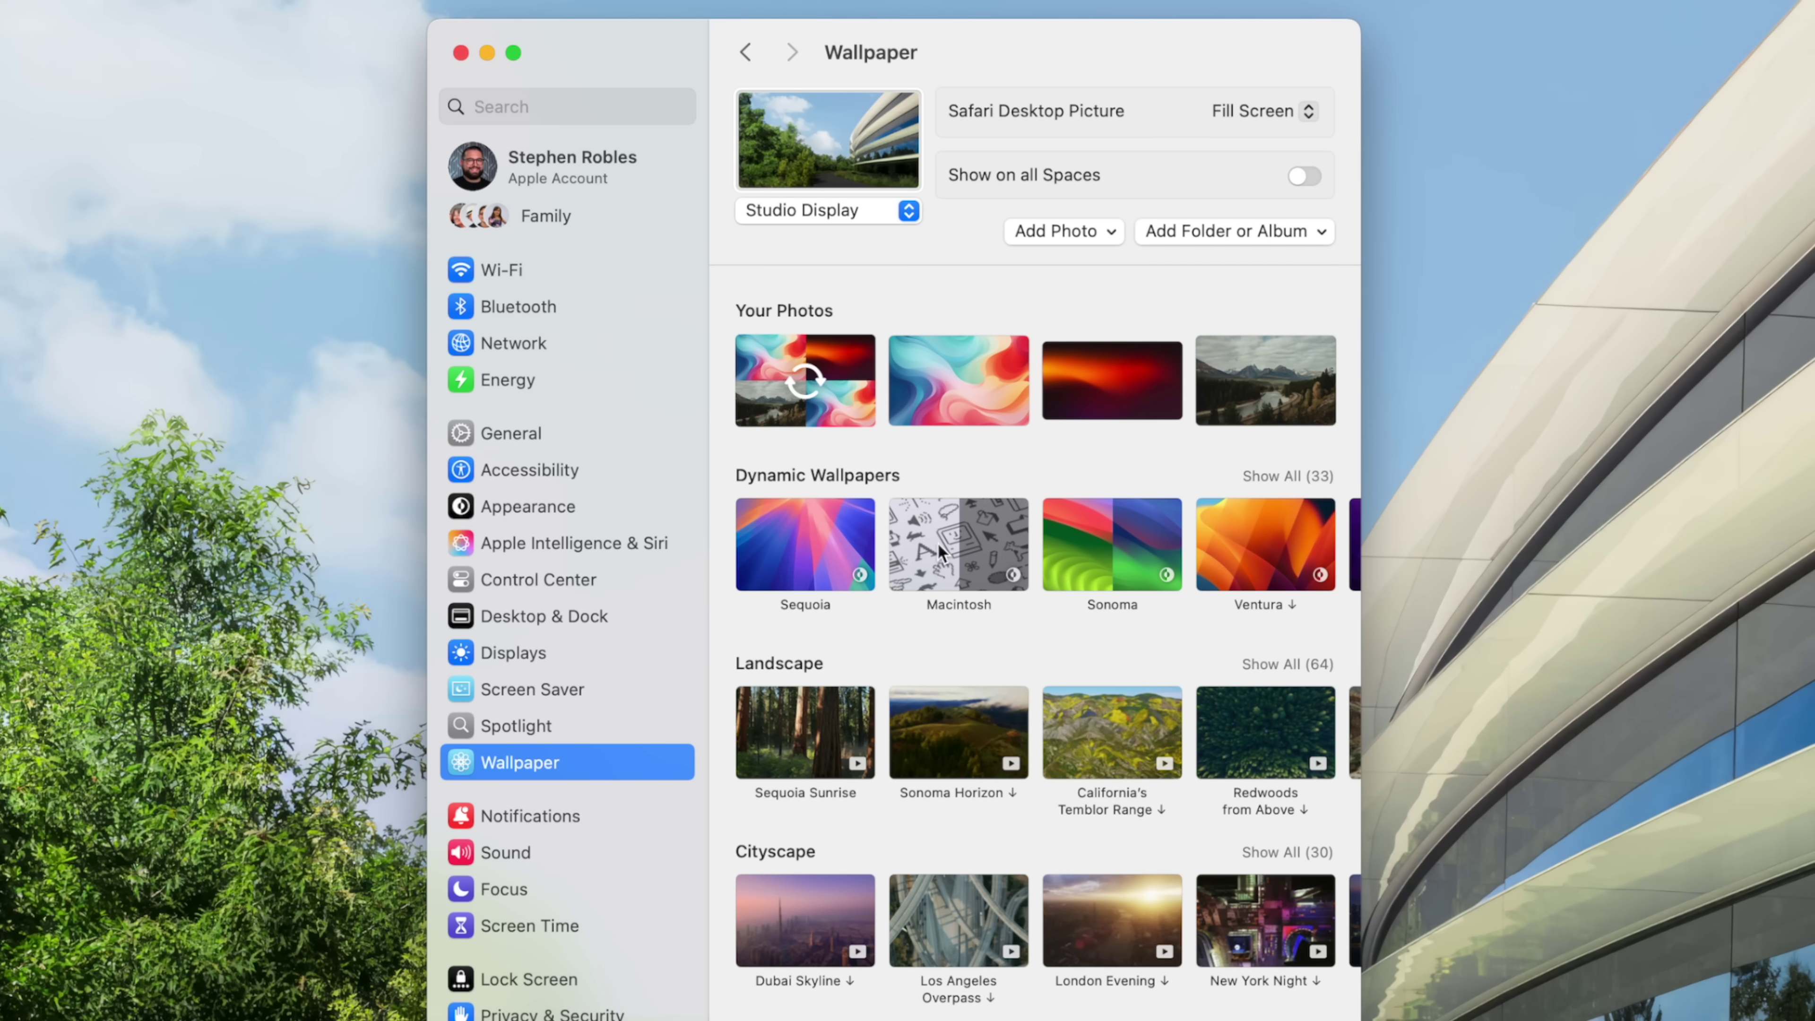
left_click(951, 555)
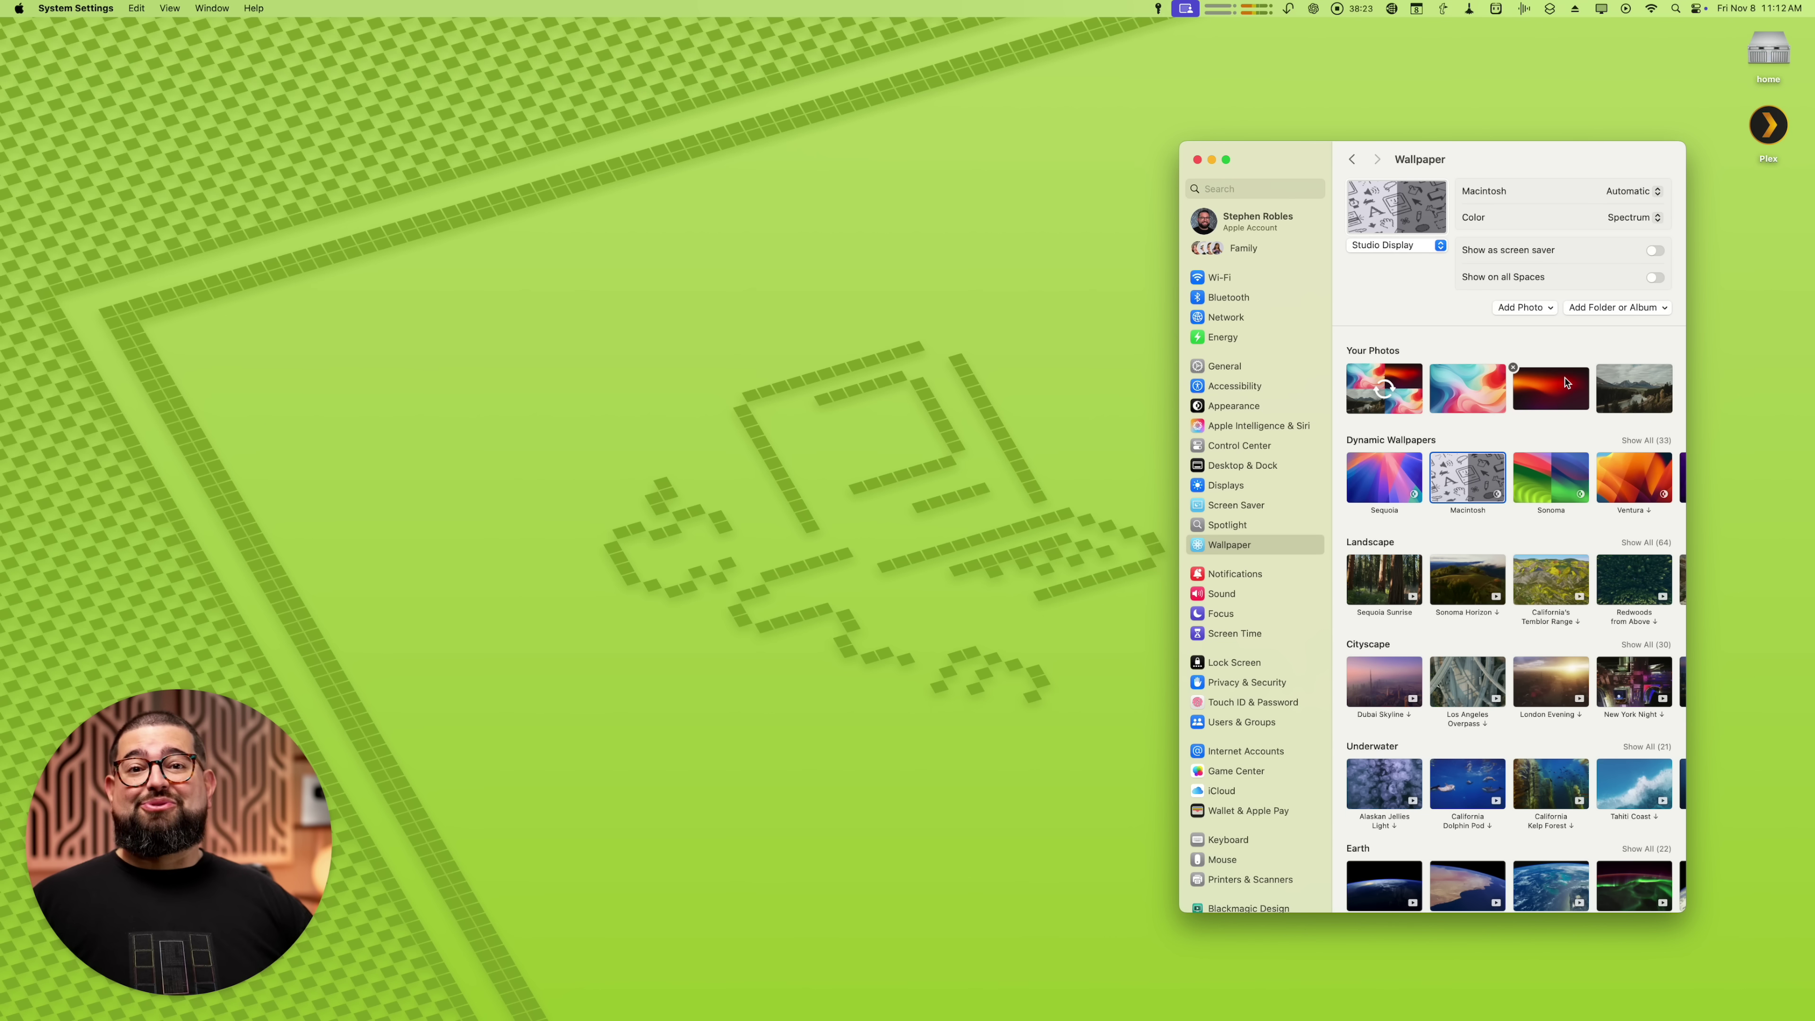
Step: Tint the Macintosh wallpaper with the Accent colour and switch it to the Dark style
left_click(1638, 216)
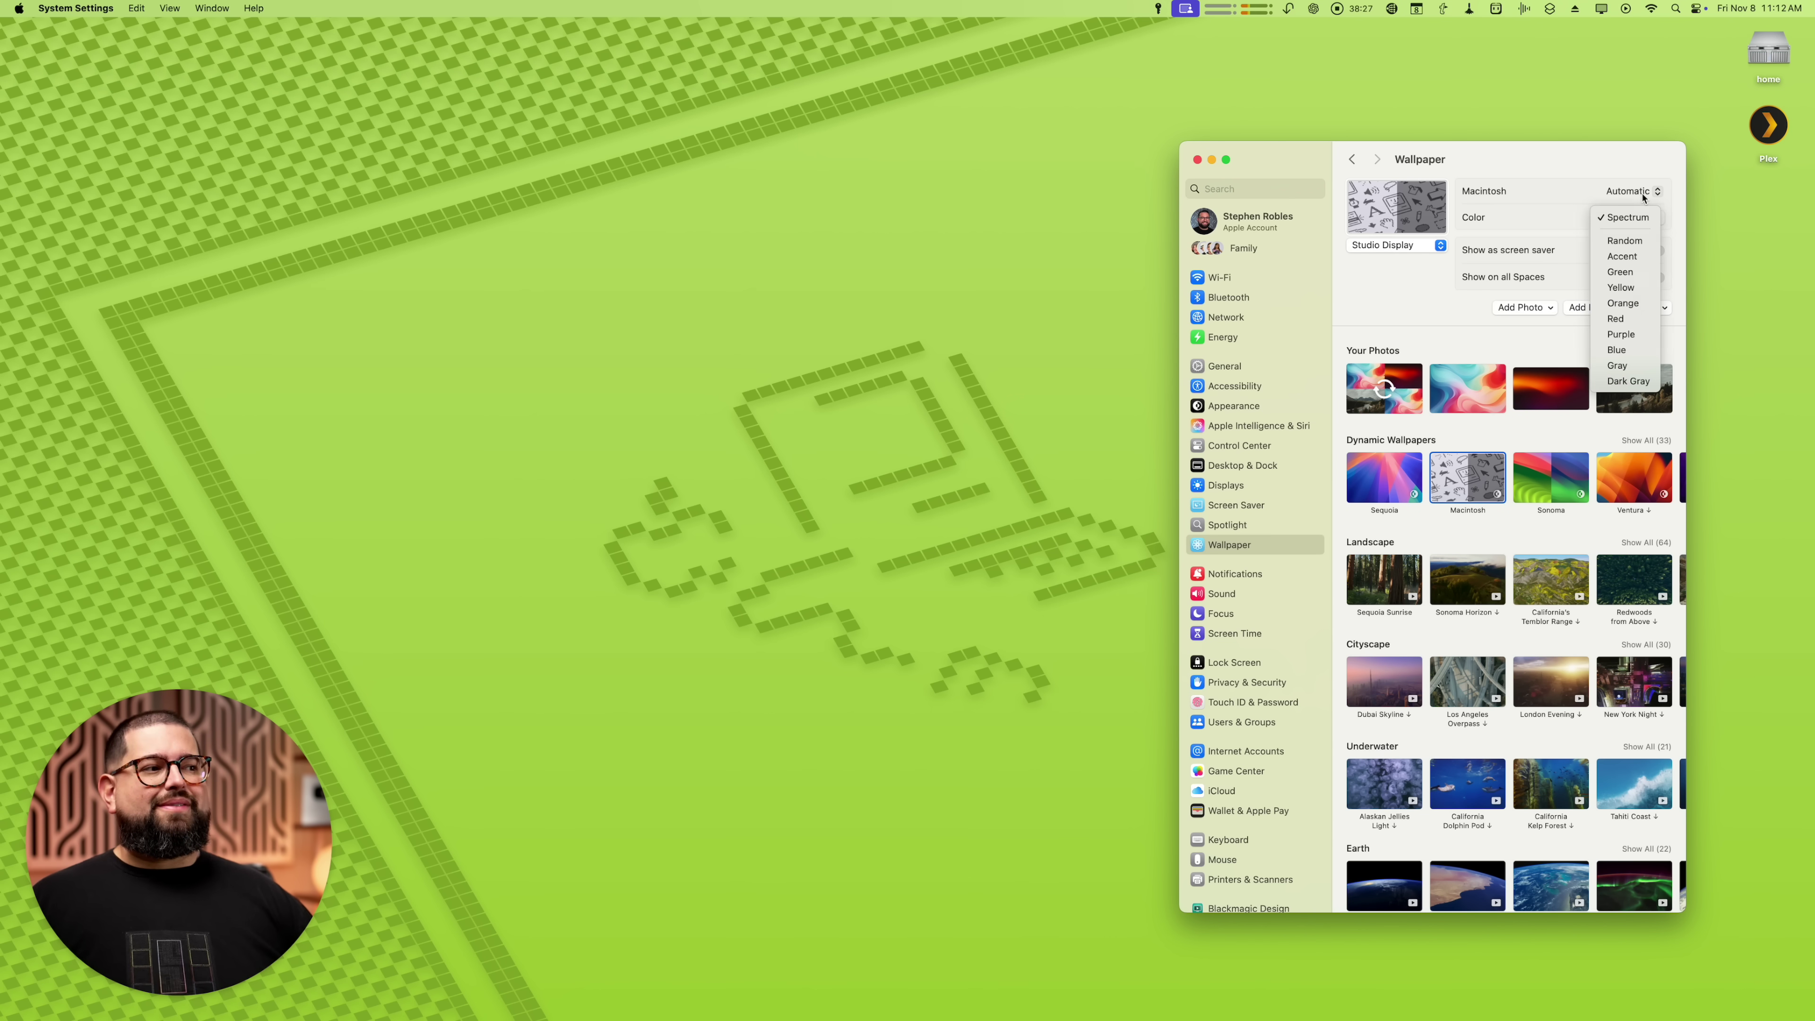
left_click(1628, 259)
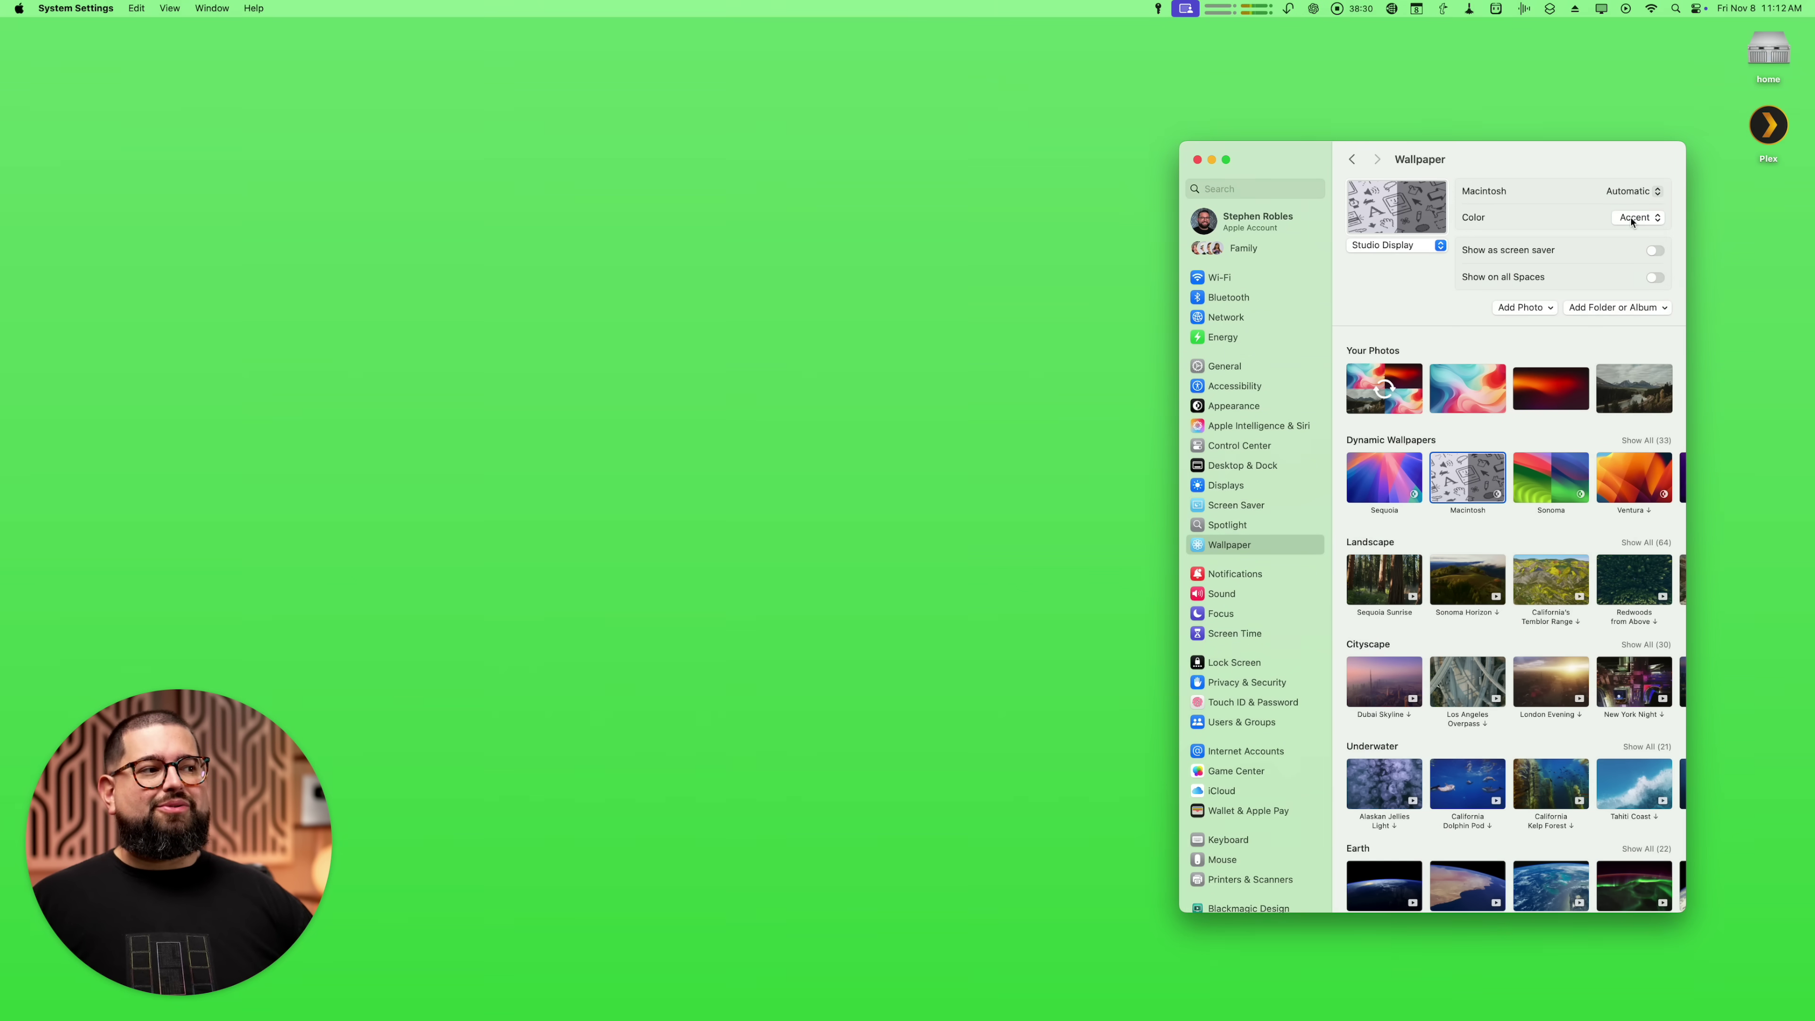
left_click(1633, 219)
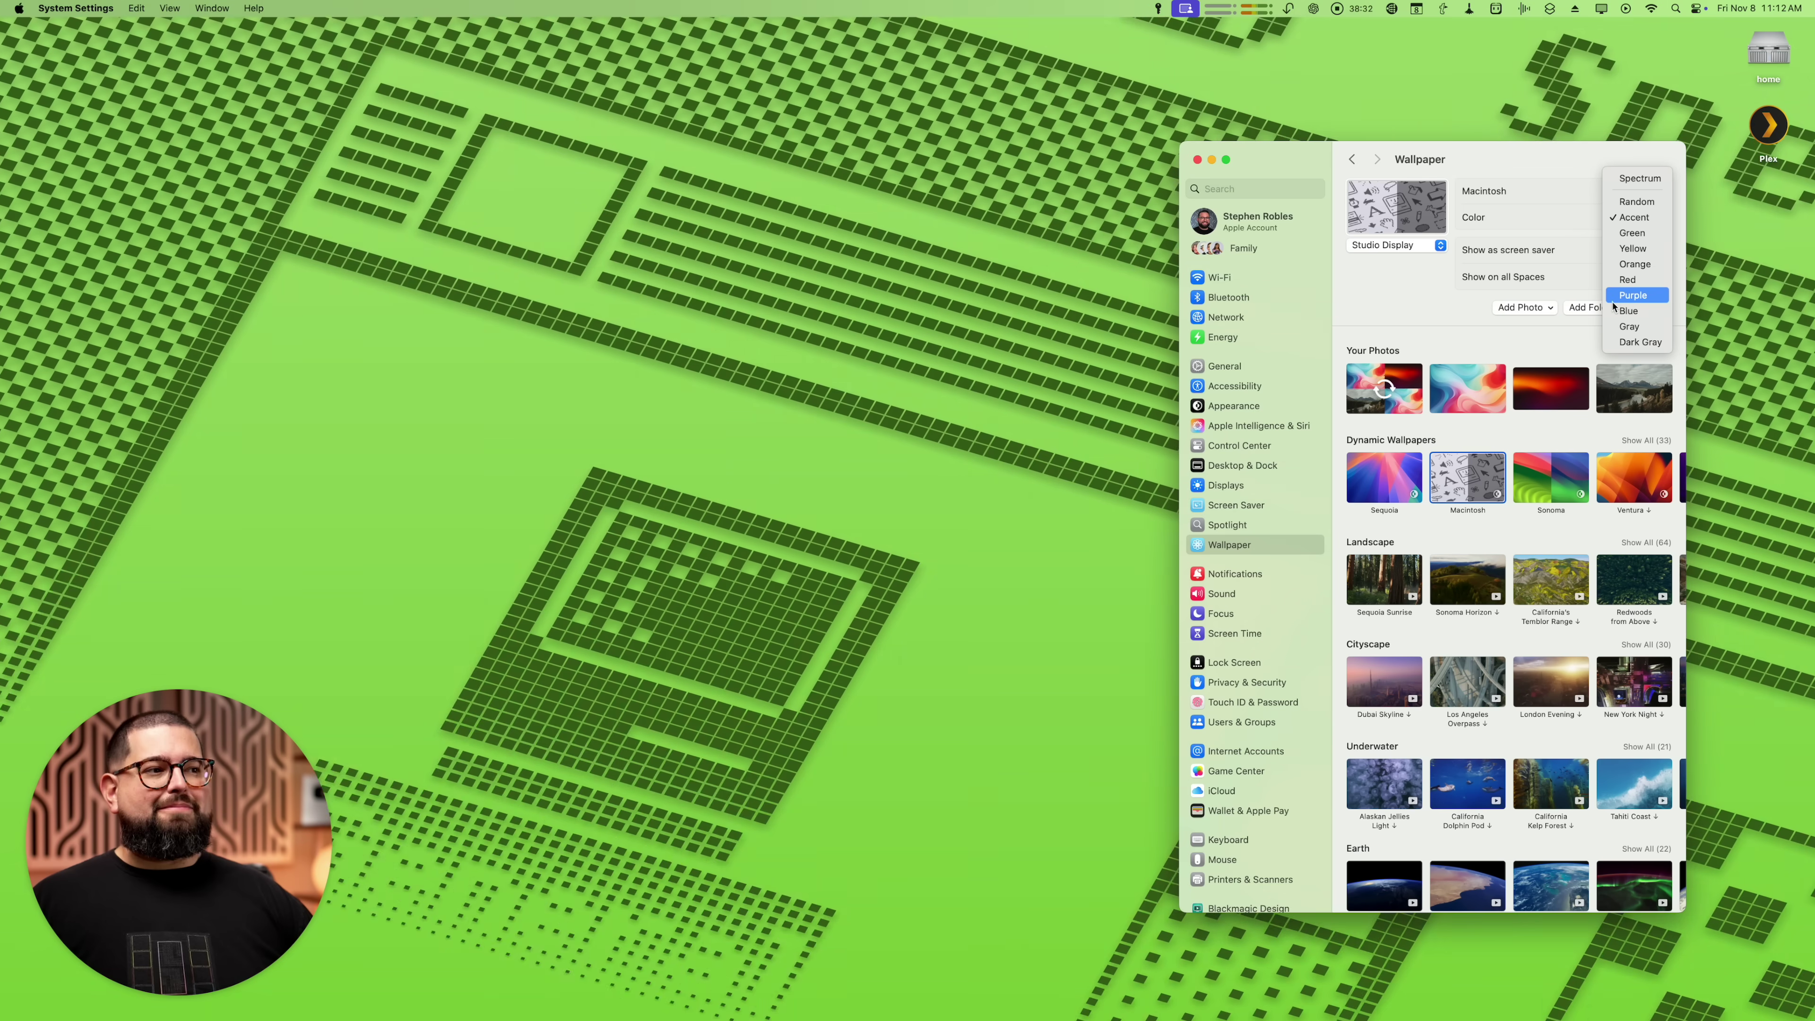
left_click(1371, 299)
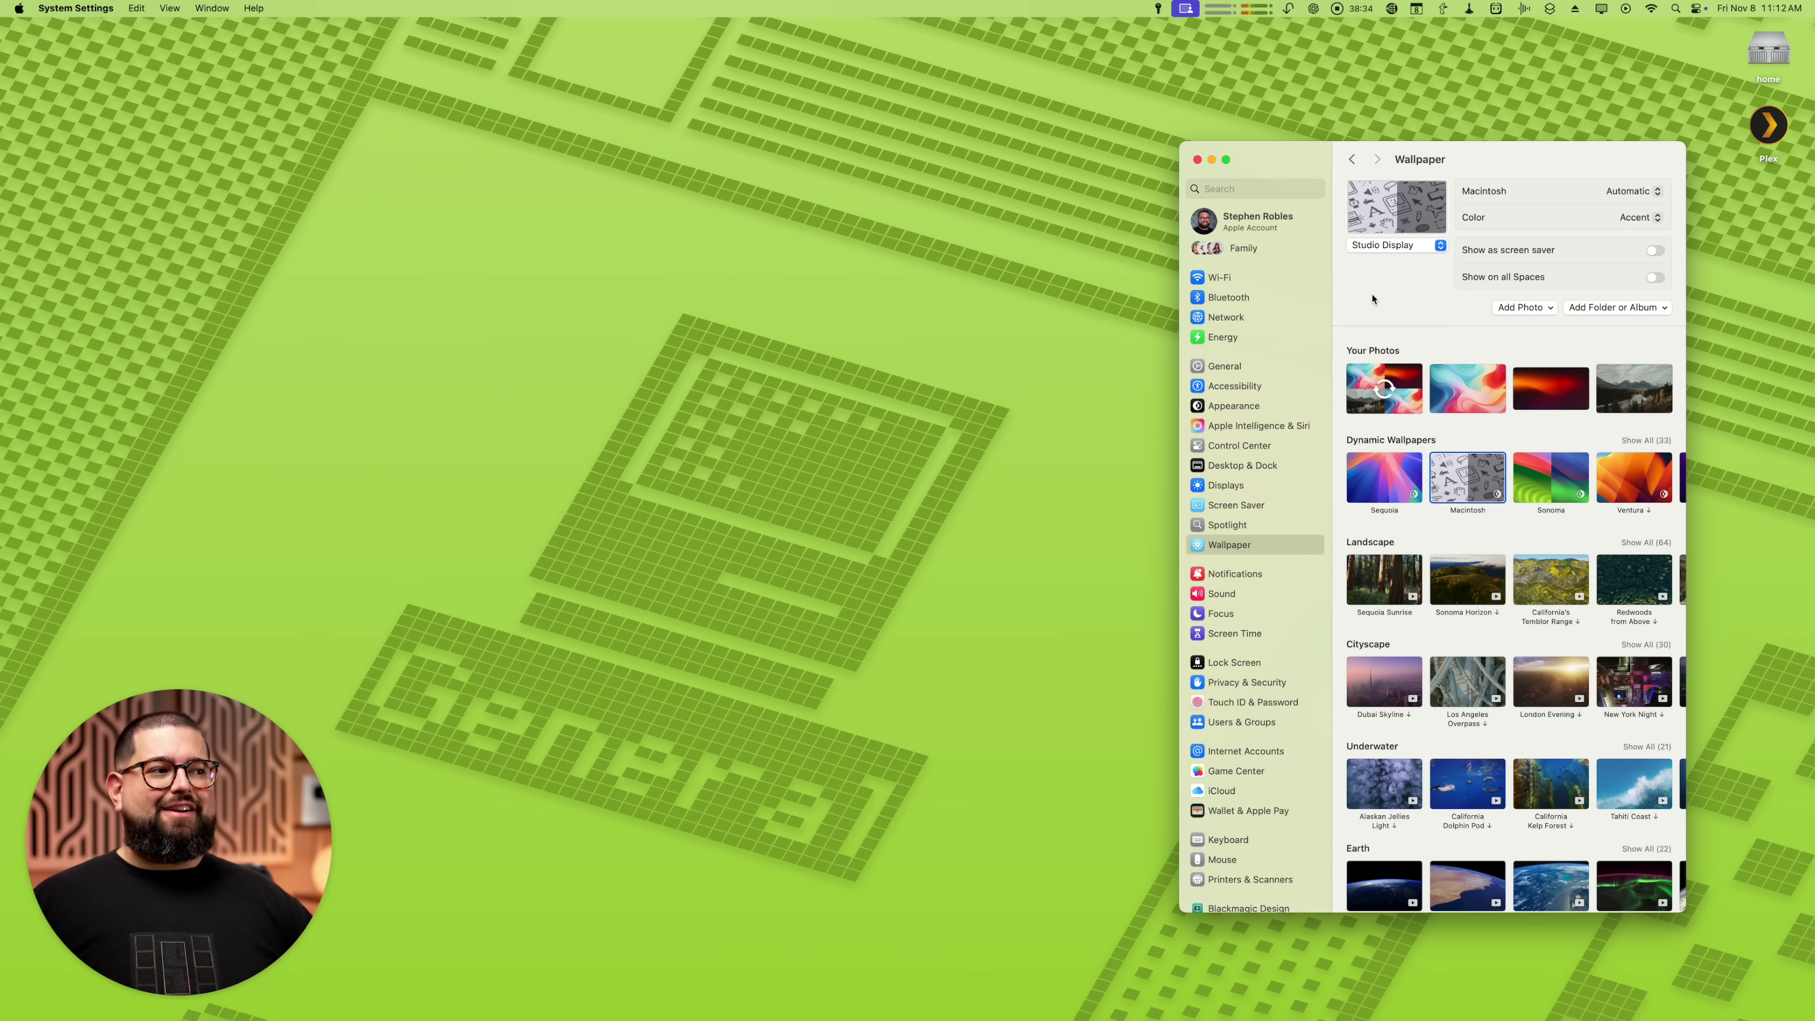
left_click(1642, 191)
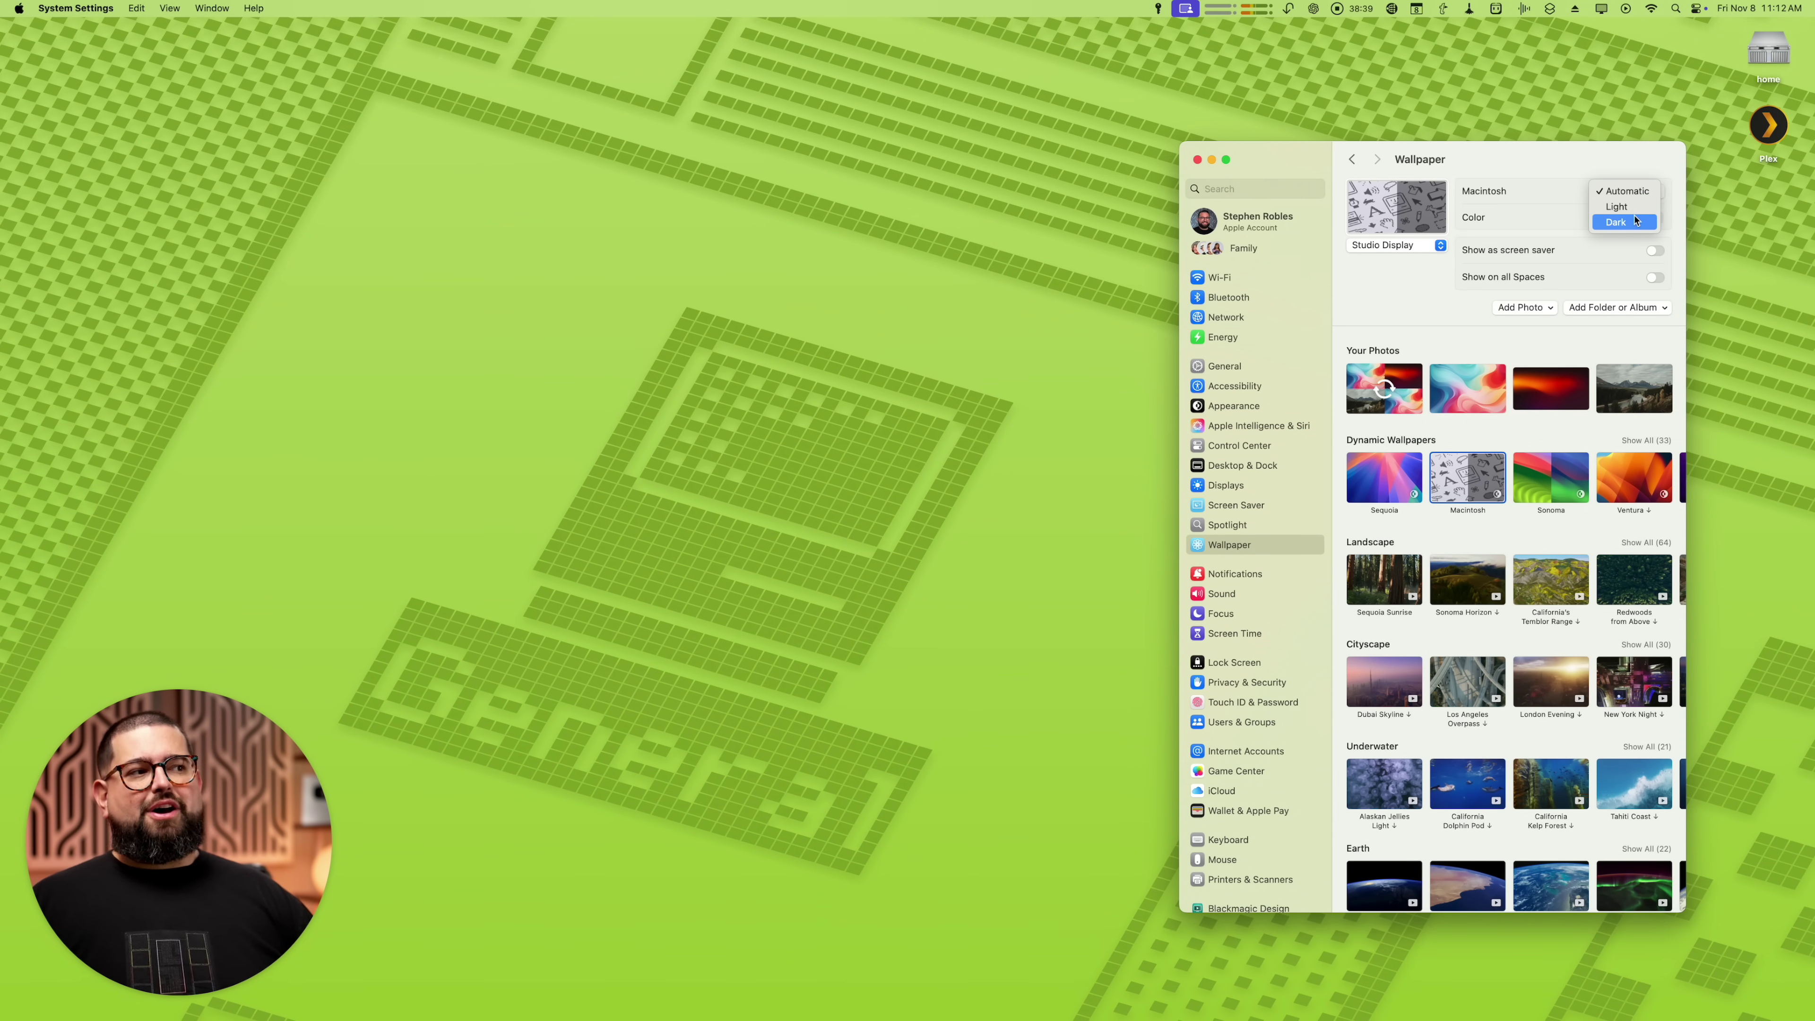
left_click(1637, 223)
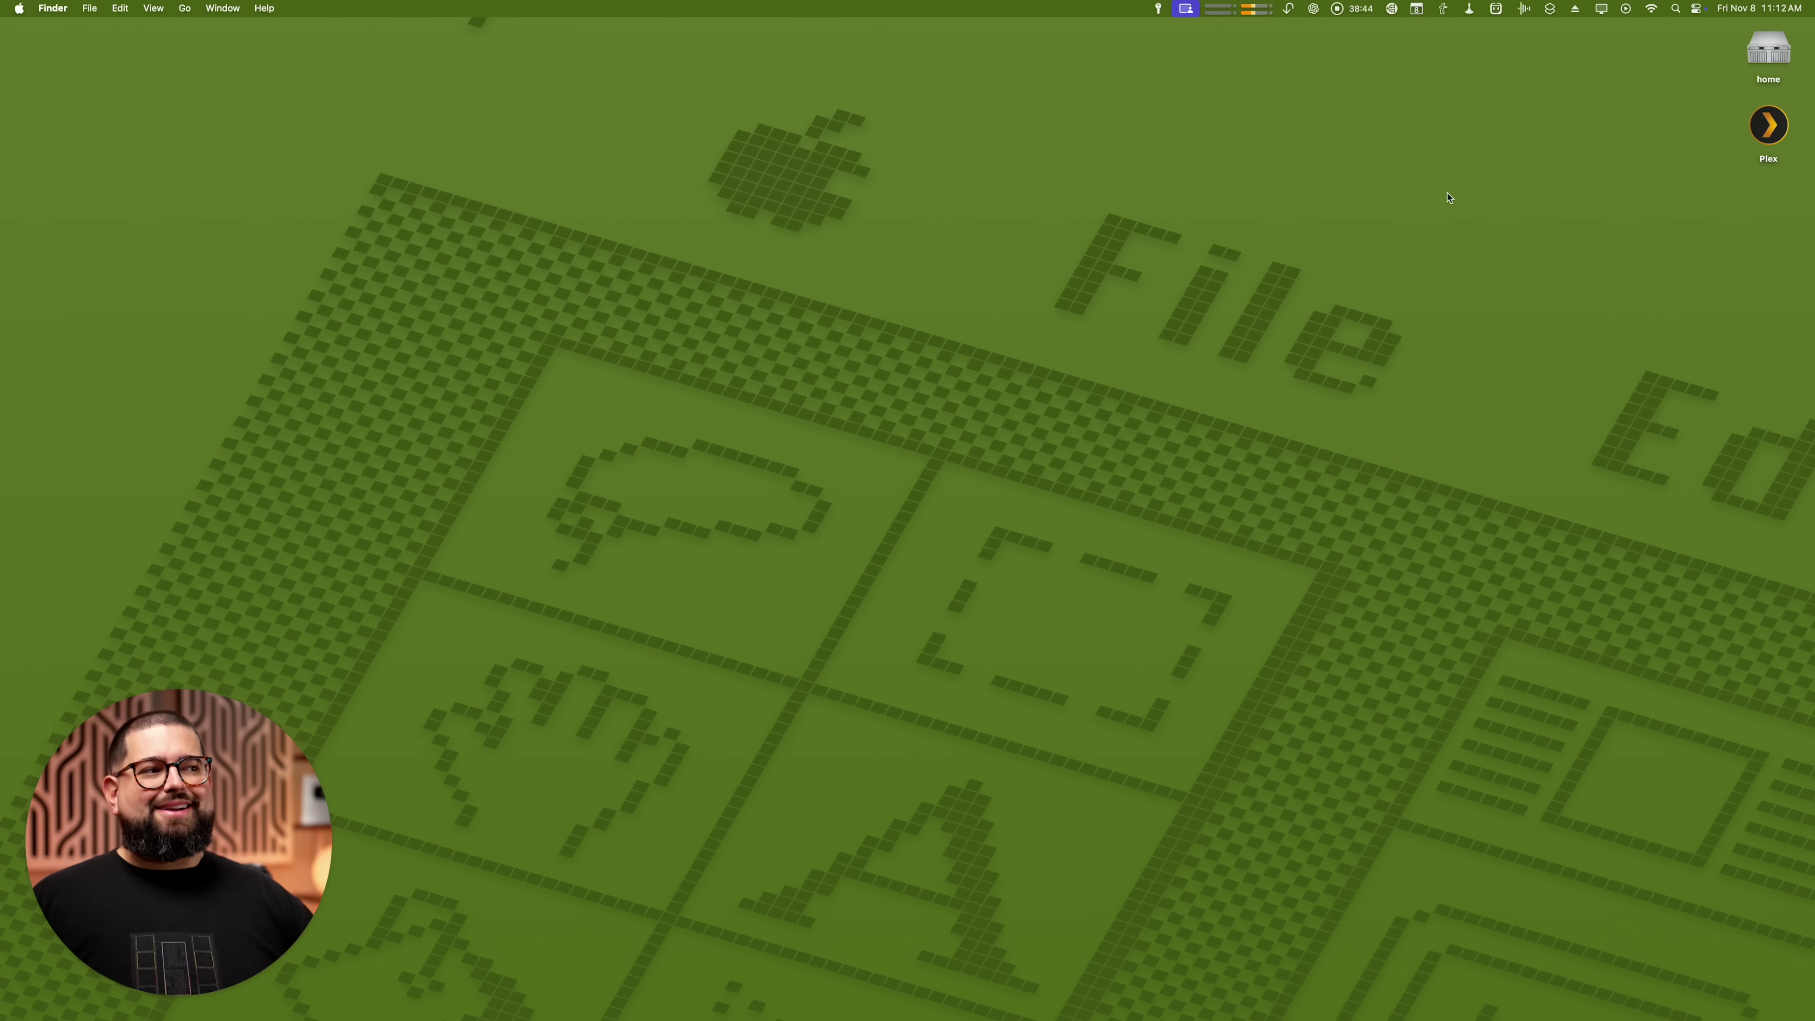